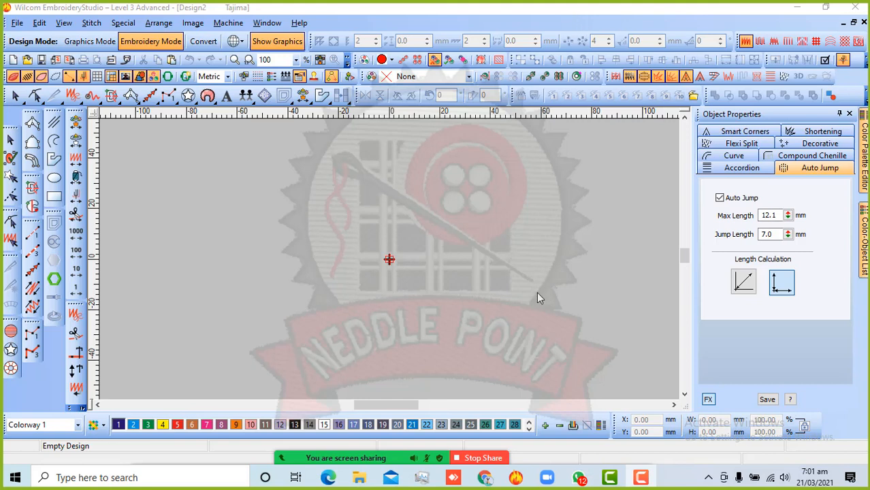
# Step: Lower the headphone volume to 28 and admit the participant waiting to join the meeting
pyautogui.click(786, 476)
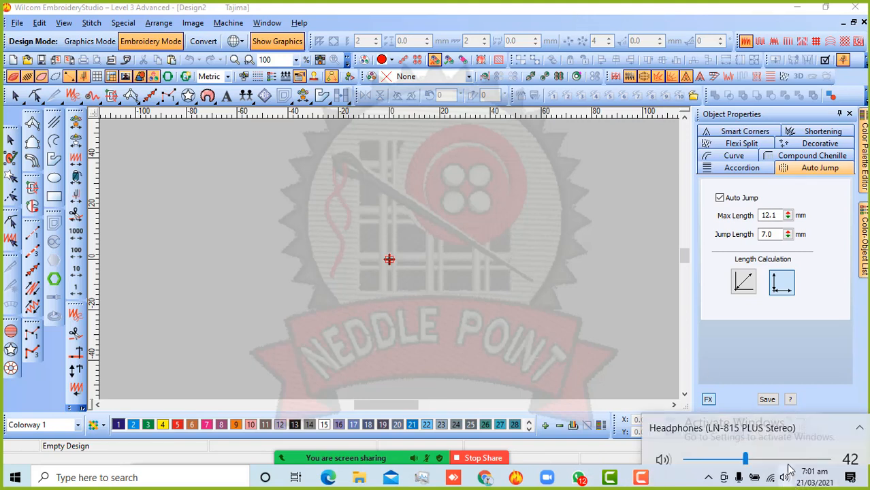
pyautogui.moveTo(746, 448); pyautogui.dragTo(726, 447)
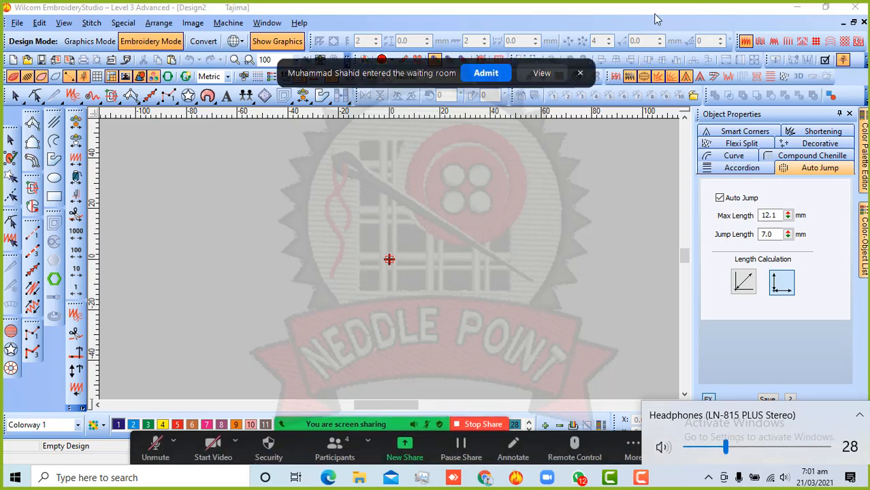
pyautogui.click(499, 76)
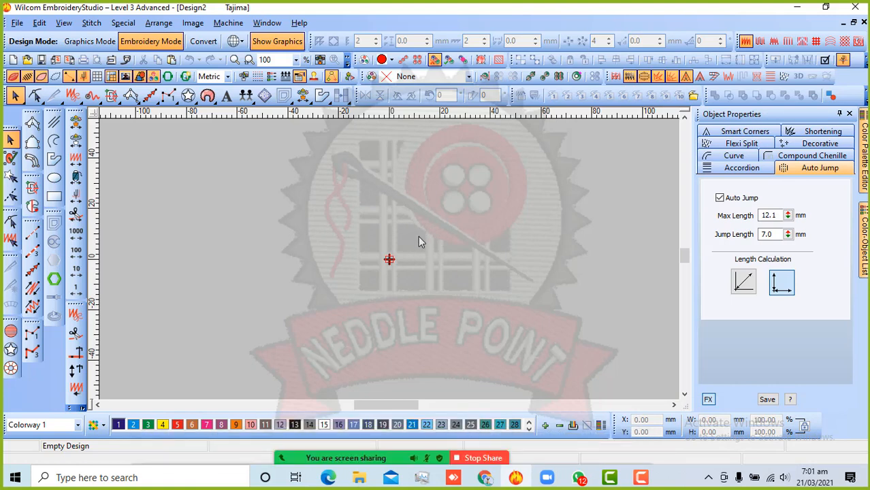
# Step: Show the grid in the design area and admit the next participant from the waiting room
pyautogui.hotkey('shift', 'g')
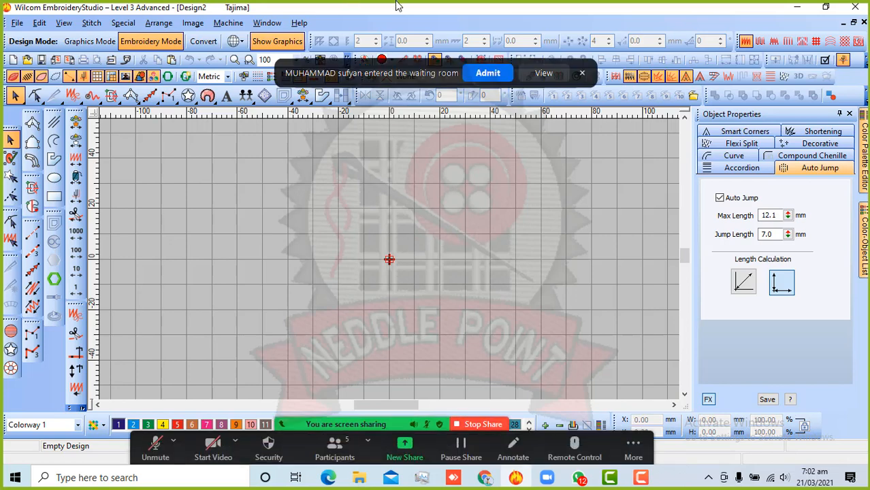
pyautogui.click(488, 73)
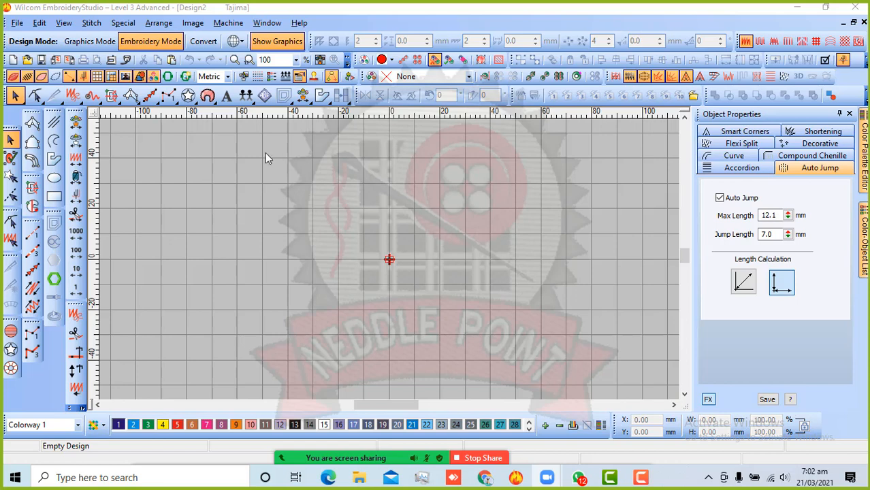
# Step: Shift the docked selection and reshape toolbars upward to close the gaps in their column
pyautogui.moveTo(11, 131); pyautogui.dragTo(12, 109)
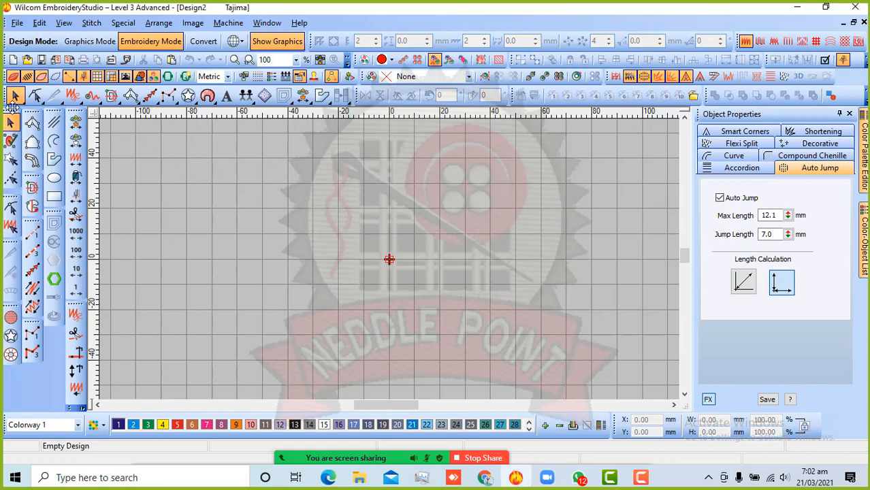
pyautogui.moveTo(7, 195); pyautogui.dragTo(7, 184)
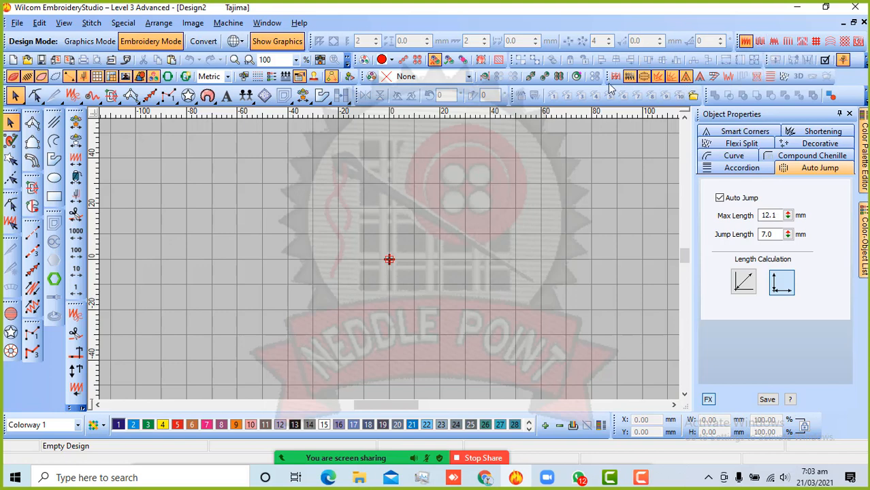
# Step: Review the list of available toolbars and which of them are enabled
pyautogui.click(59, 25)
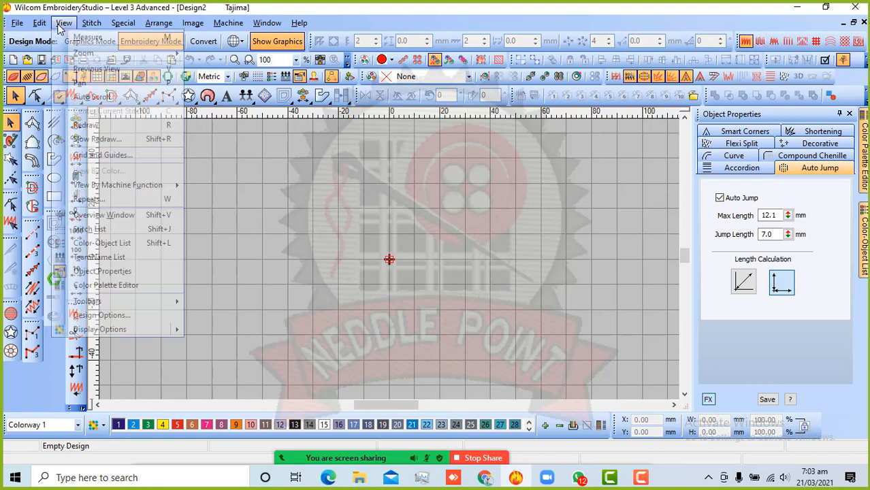
pyautogui.moveTo(95, 304)
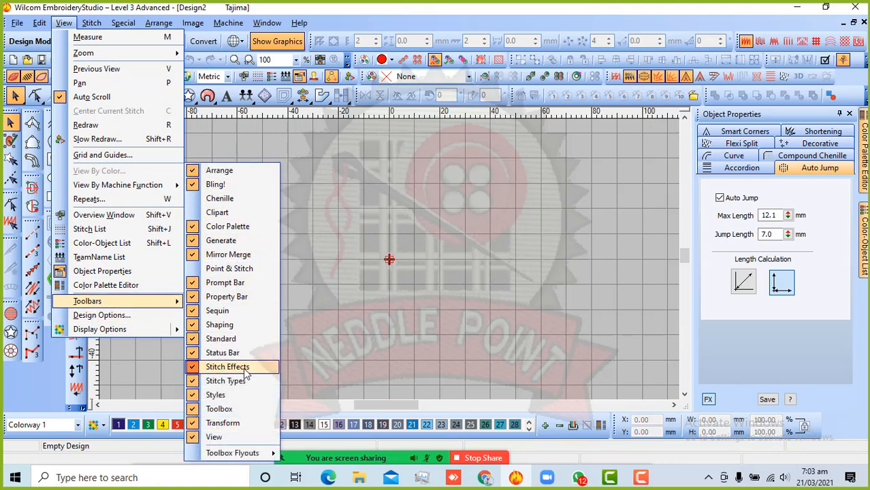
pyautogui.click(337, 334)
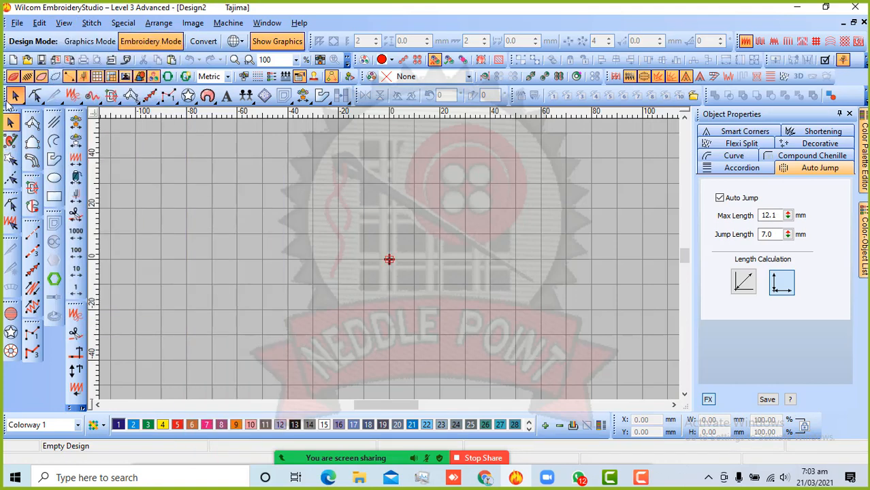
# Step: Float the Toolbox toolbar over the design area and dock it back in its original row
pyautogui.moveTo(7, 102); pyautogui.dragTo(183, 180)
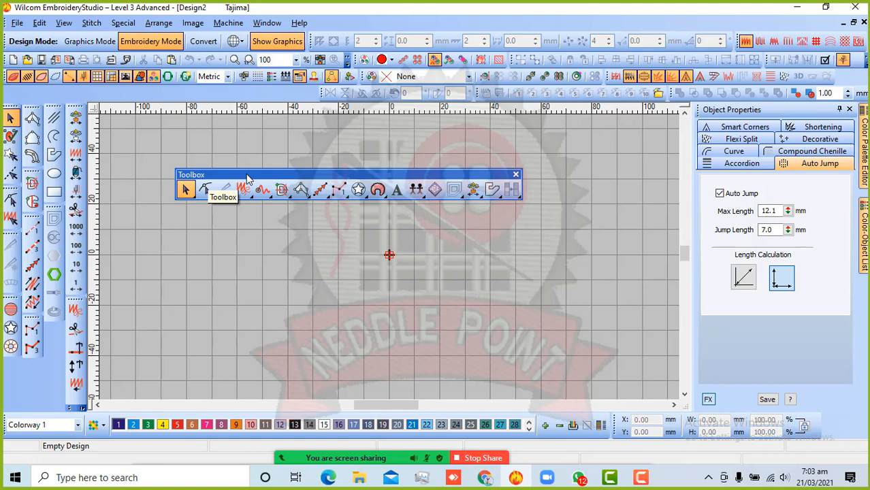
pyautogui.moveTo(247, 177); pyautogui.dragTo(89, 95)
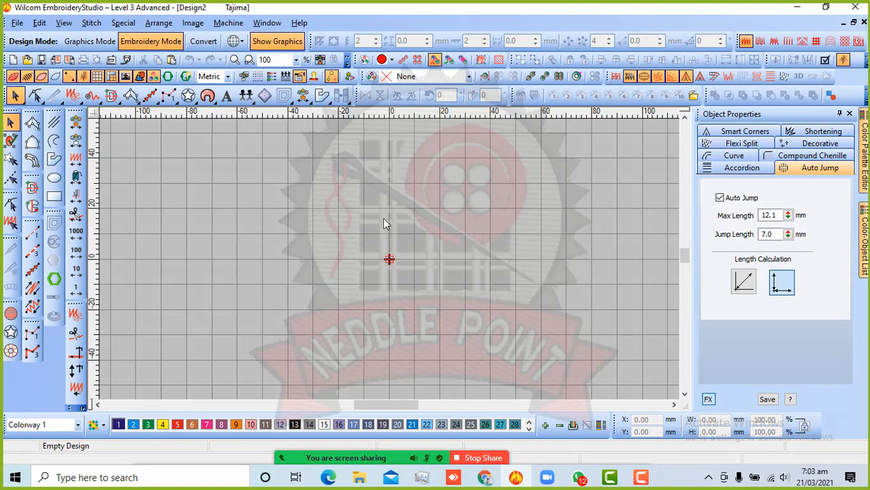
# Step: Review and accept the Grid and Guides options, and toggle the grid off and back on
pyautogui.rightClick(98, 78)
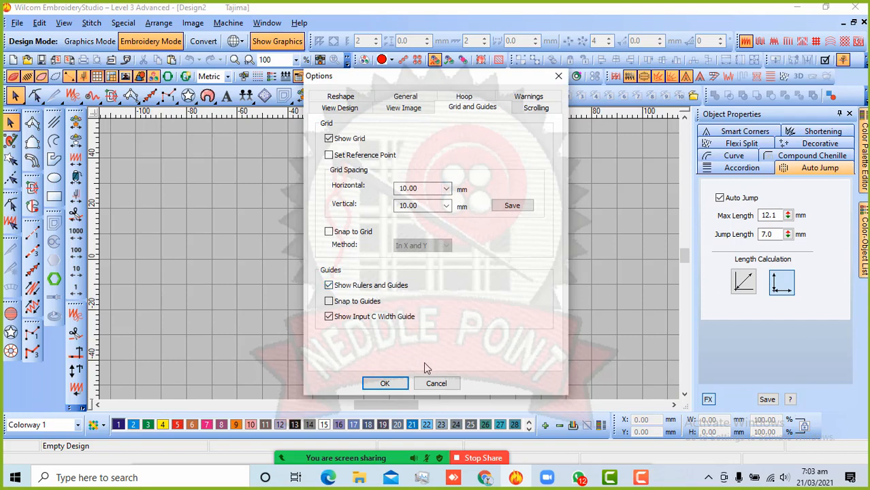
pyautogui.click(386, 384)
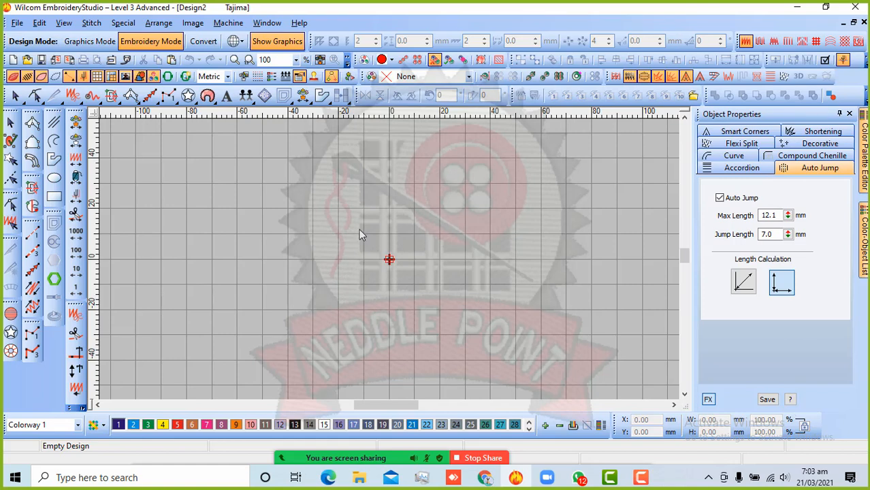
pyautogui.hotkey('shift', 'g')
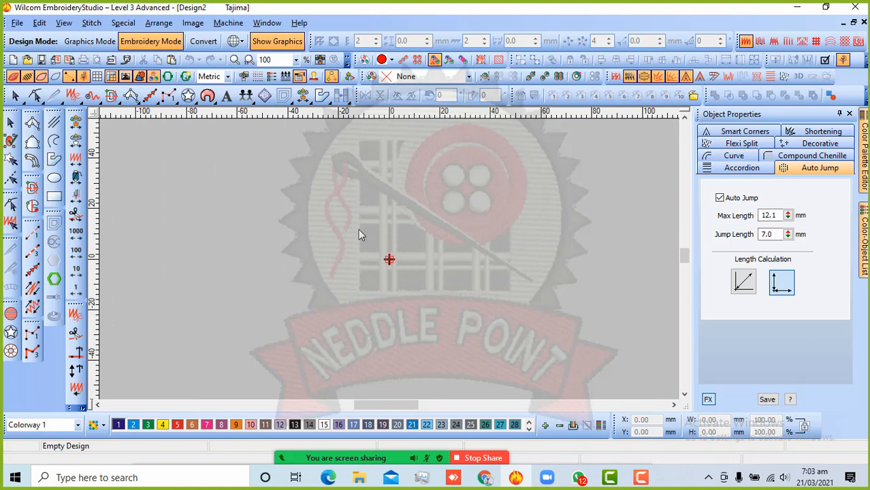
pyautogui.hotkey('shift', 'g')
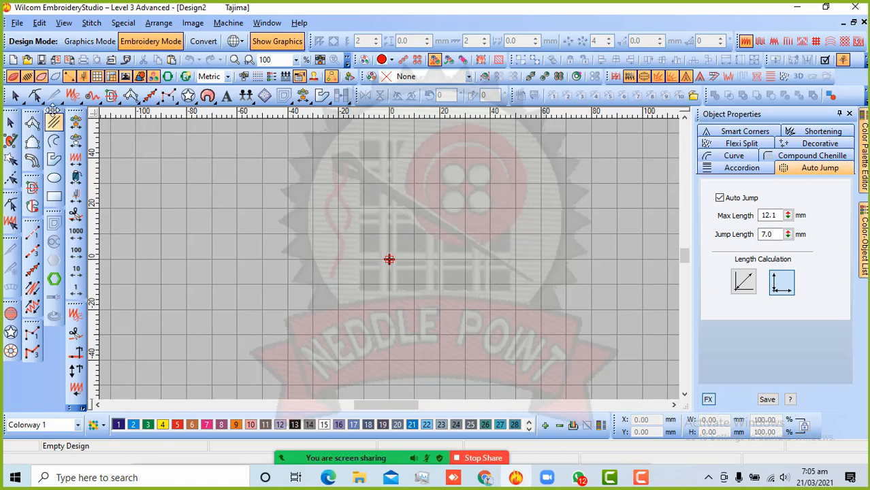
# Step: Undock the Drawing Tools toolbar and float it over the upper part of the design area
pyautogui.moveTo(52, 111); pyautogui.dragTo(246, 152)
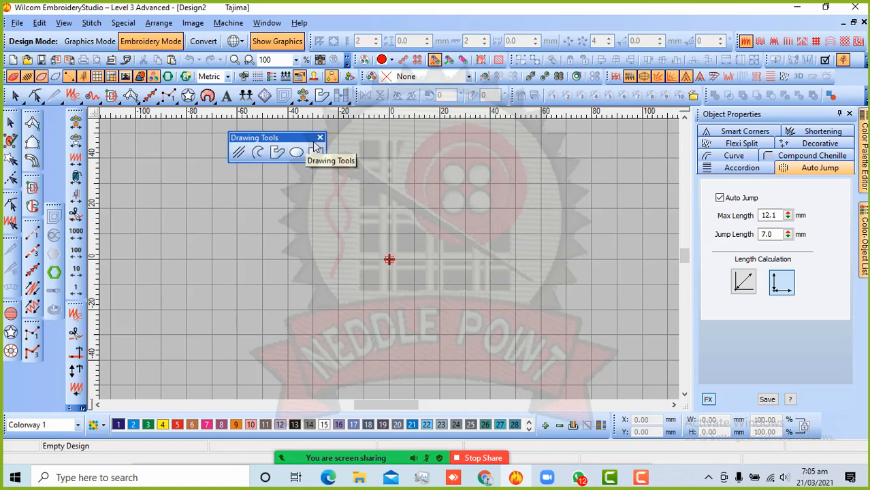
pyautogui.moveTo(283, 139); pyautogui.dragTo(303, 129)
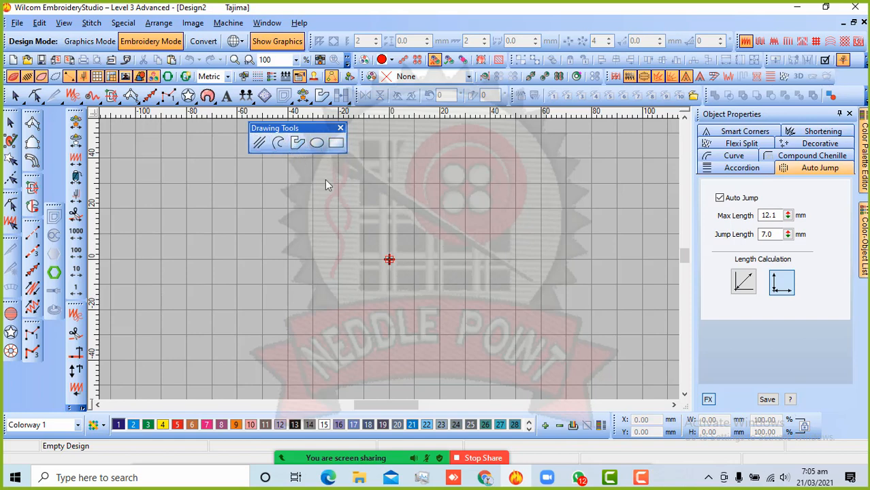
pyautogui.press('Escape')
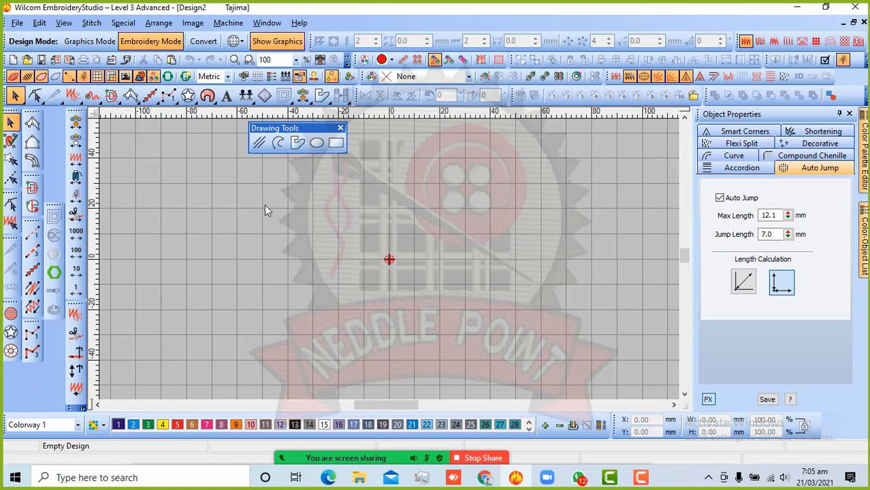
pyautogui.click(193, 23)
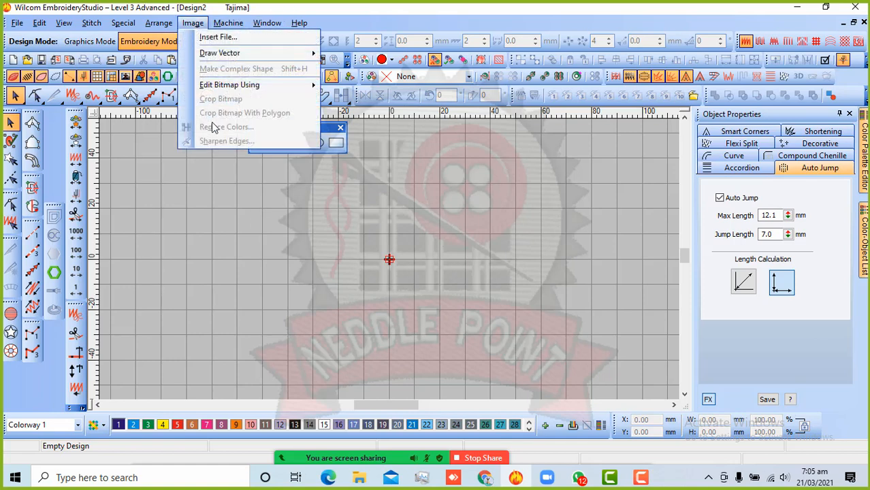
pyautogui.click(218, 38)
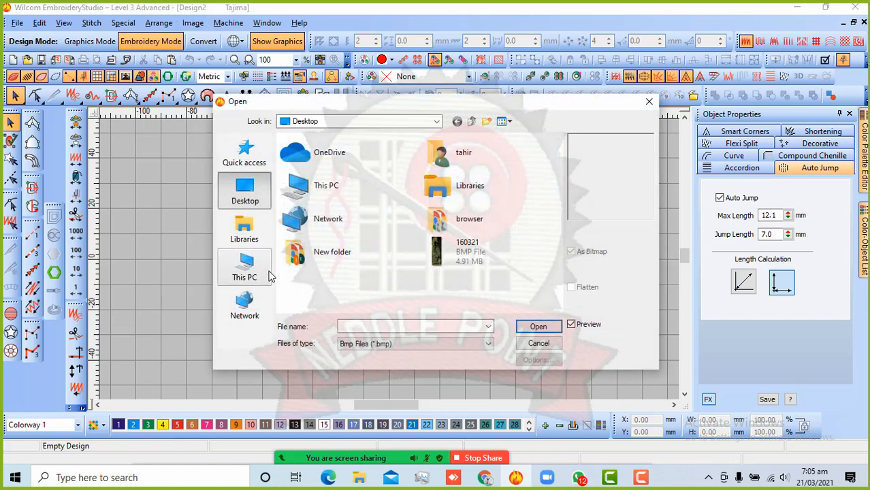
pyautogui.doubleClick(341, 189)
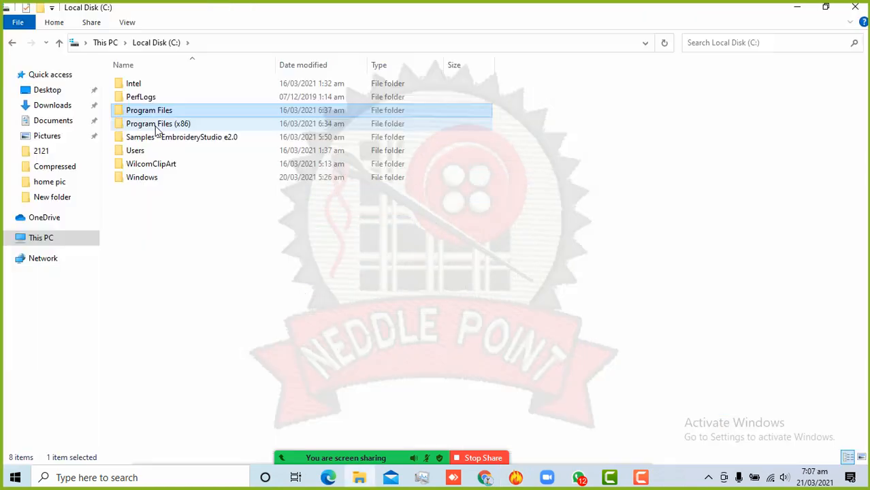
# Step: In File Explorer, show the C: drive's Samples - EmbroideryStudio e2.0 folder with extra large icons and open its Images subfolder
pyautogui.doubleClick(155, 141)
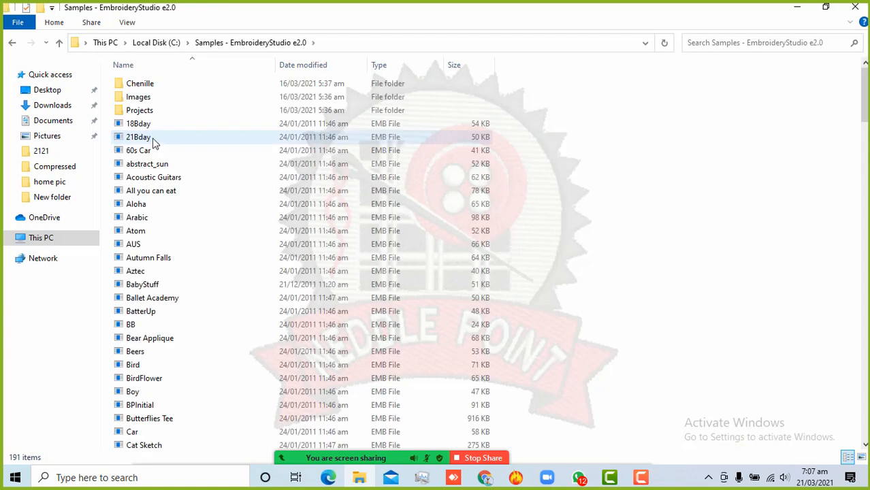
pyautogui.click(59, 42)
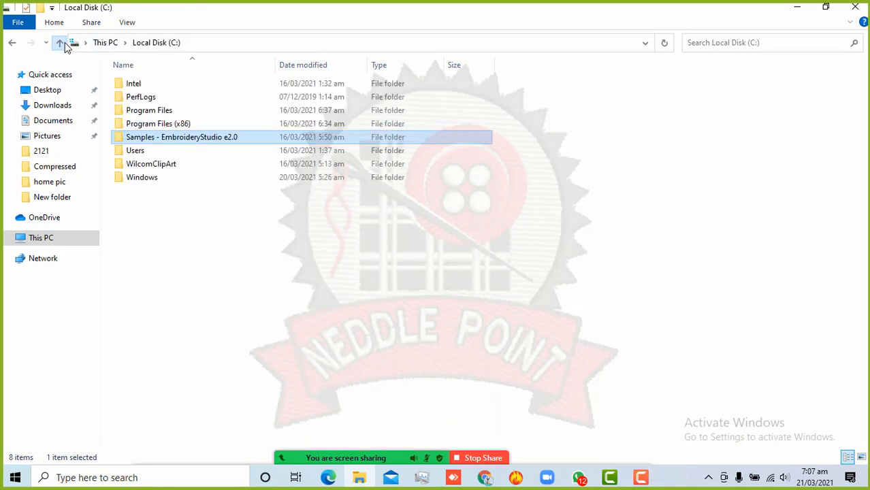
pyautogui.doubleClick(162, 139)
pyautogui.click(128, 28)
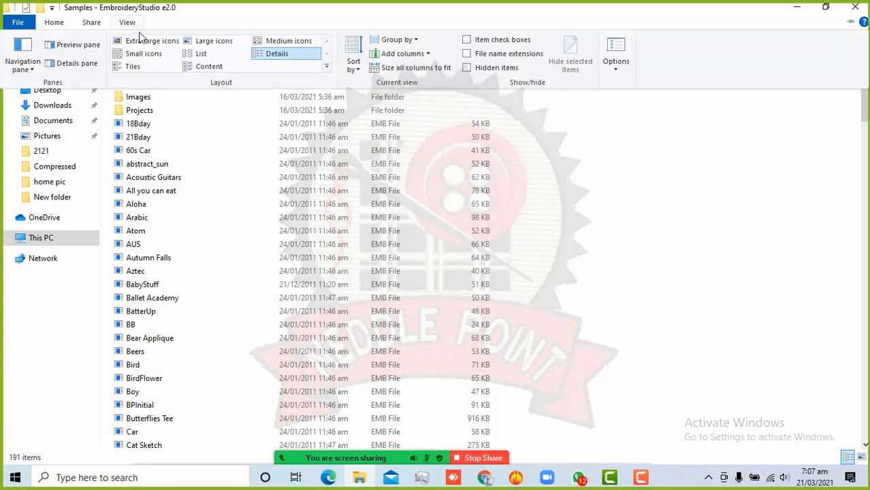
pyautogui.click(145, 39)
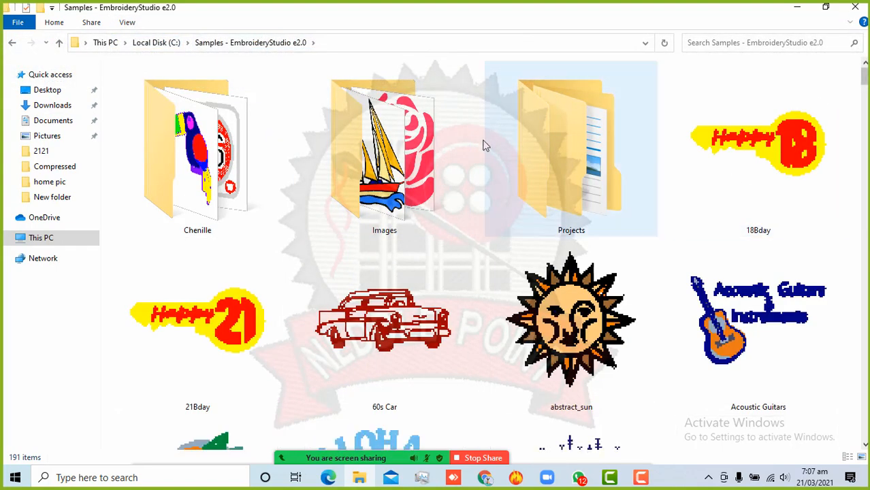
pyautogui.doubleClick(405, 140)
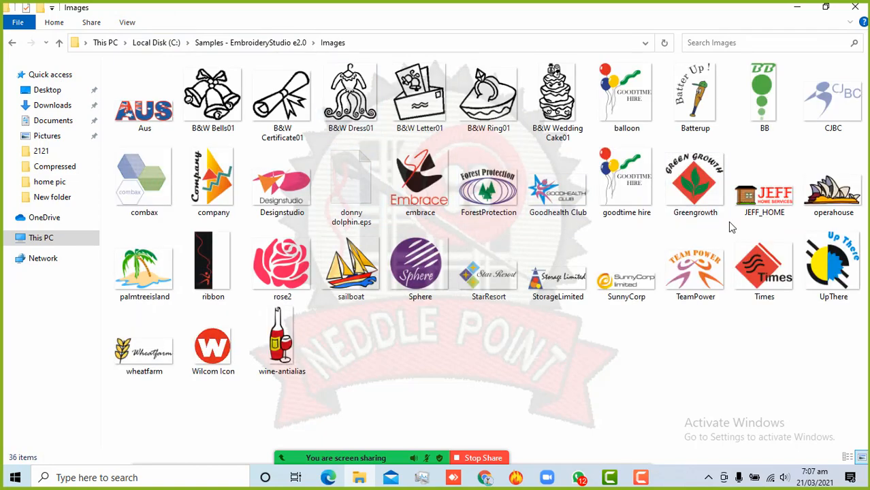
# Step: Place the rose2 bitmap from the Images folder into the embroidery design and delete it again
pyautogui.click(286, 264)
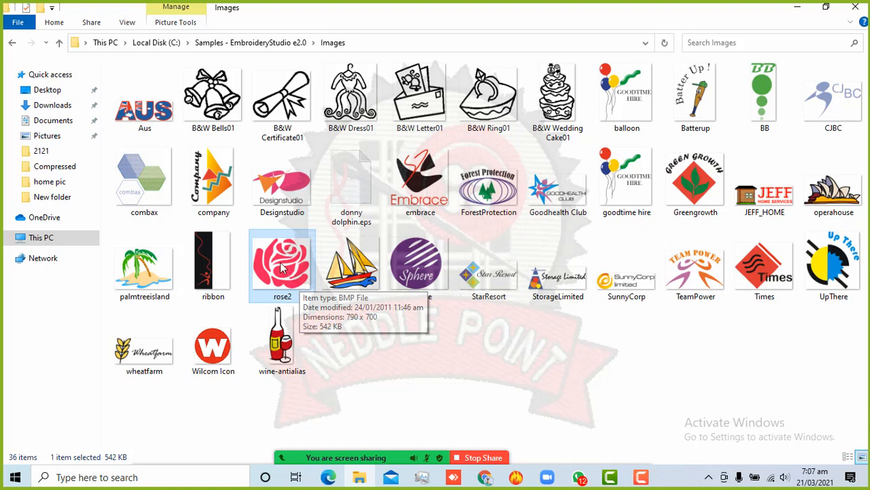
pyautogui.moveTo(283, 267); pyautogui.dragTo(408, 250)
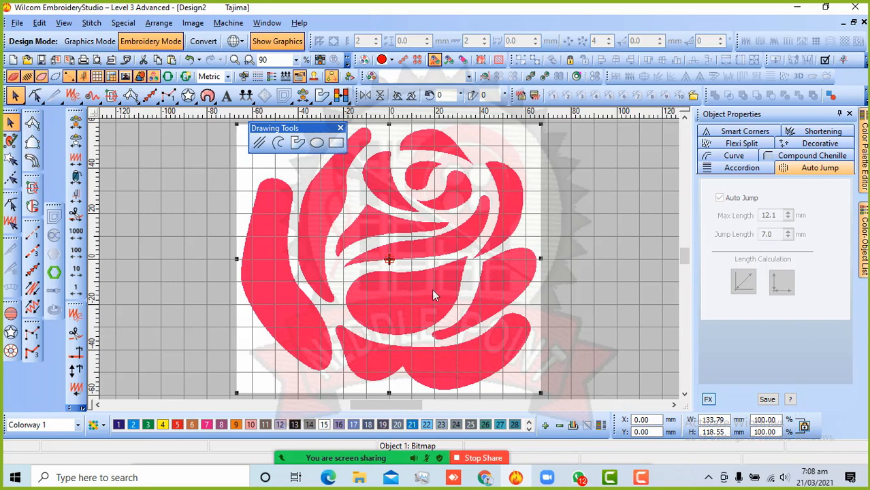
pyautogui.press('Delete')
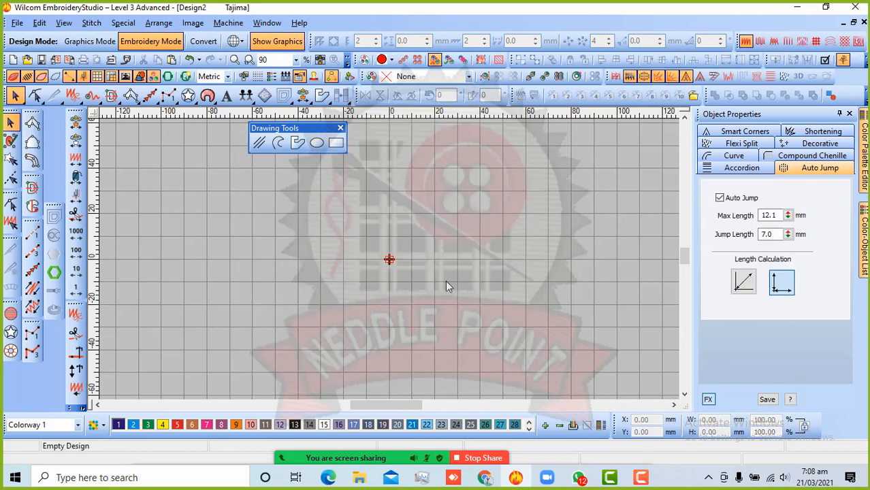
# Step: Start inserting a bitmap file and browse to the Images subfolder of Samples - EmbroideryStudio e2.0 on the C: drive
pyautogui.click(192, 23)
pyautogui.click(213, 37)
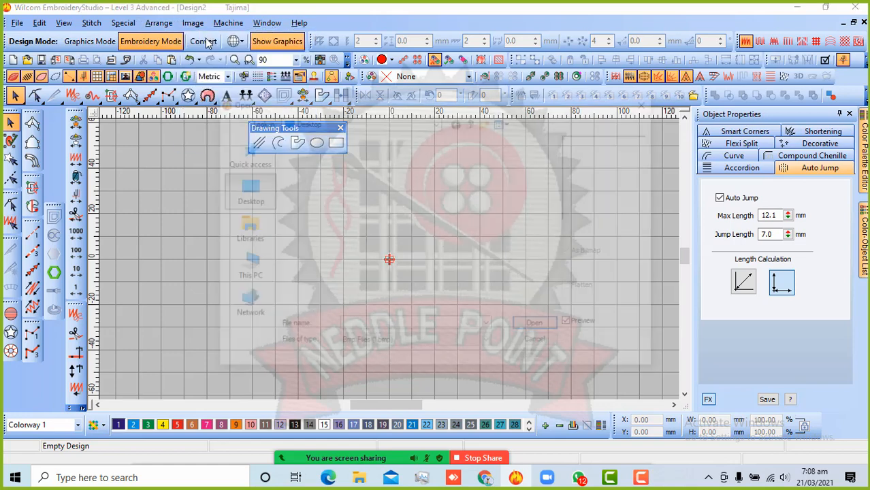
pyautogui.doubleClick(332, 187)
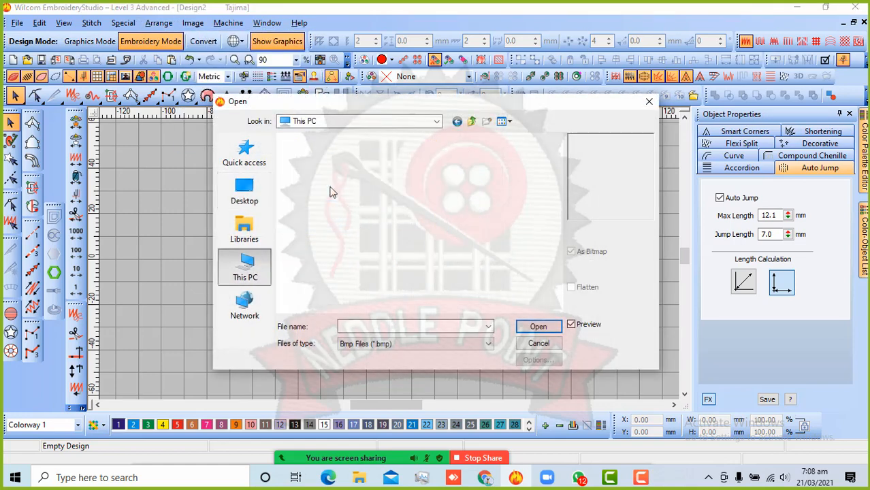
pyautogui.scroll(-3, 344, 207)
pyautogui.click(344, 196)
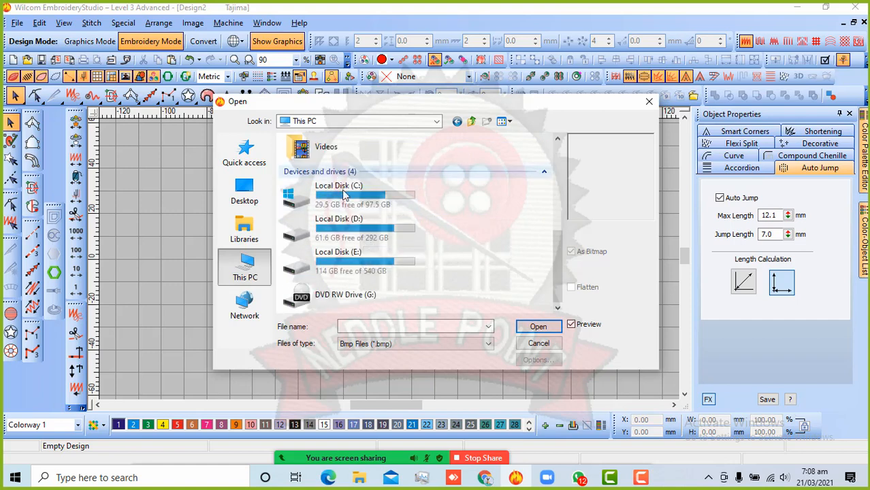
pyautogui.doubleClick(345, 196)
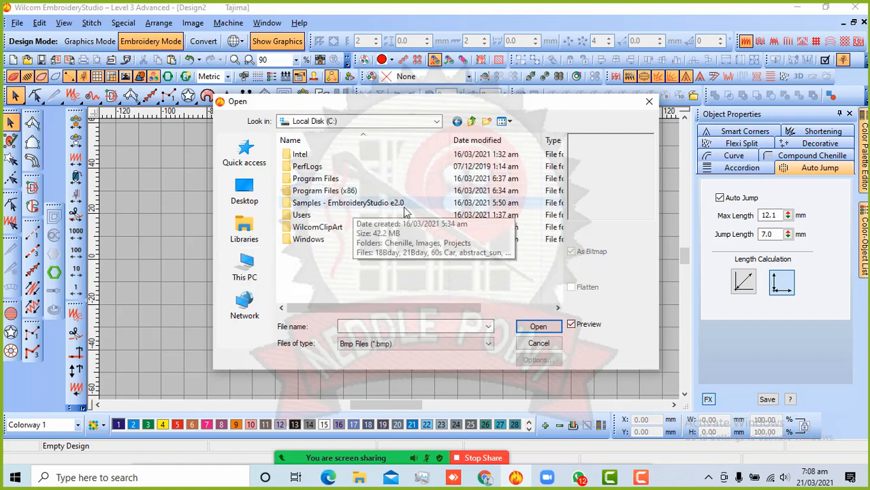
pyautogui.doubleClick(329, 205)
pyautogui.doubleClick(310, 171)
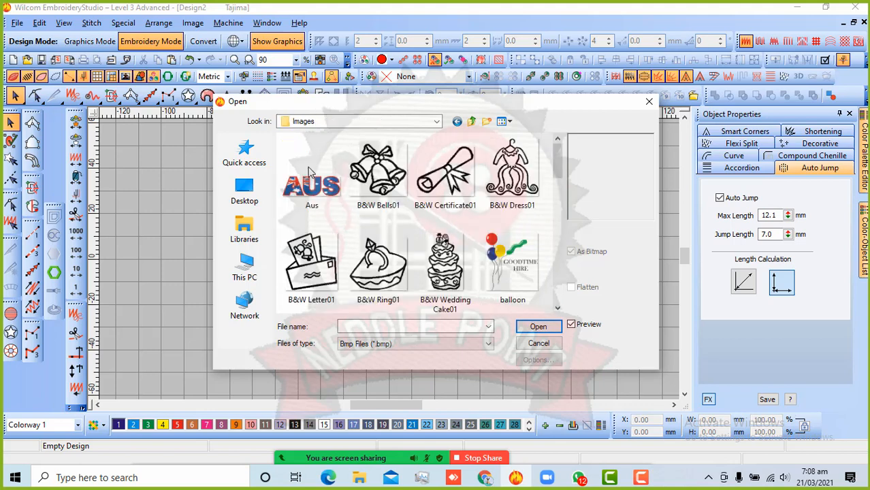
# Step: Insert the rose2 bitmap from the Images folder into the design and deselect it
pyautogui.scroll(-5, 422, 218)
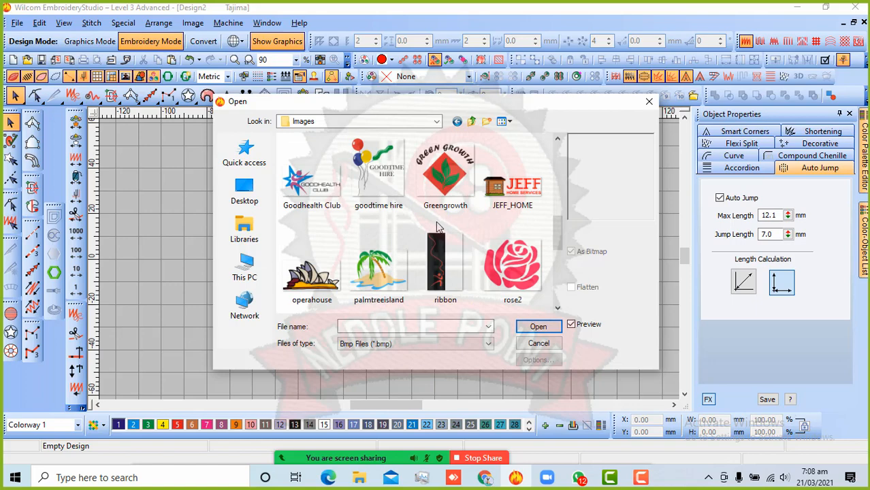
pyautogui.scroll(-2, 438, 227)
pyautogui.click(515, 187)
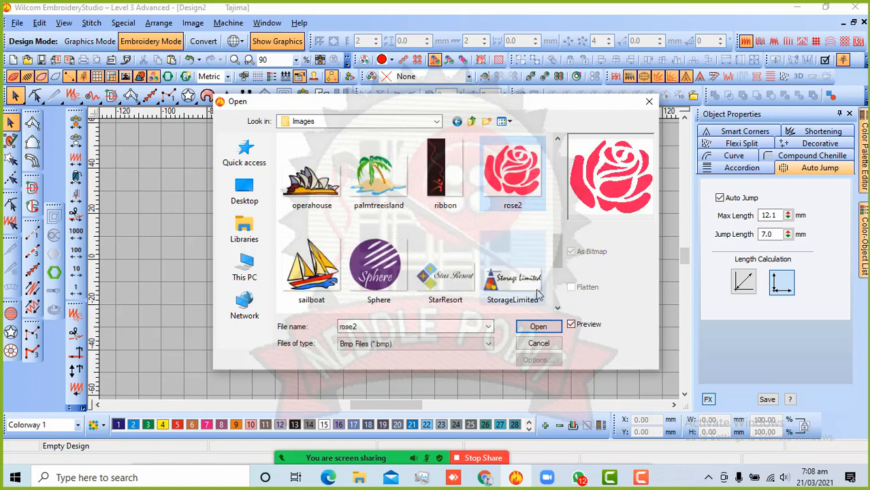
pyautogui.click(538, 326)
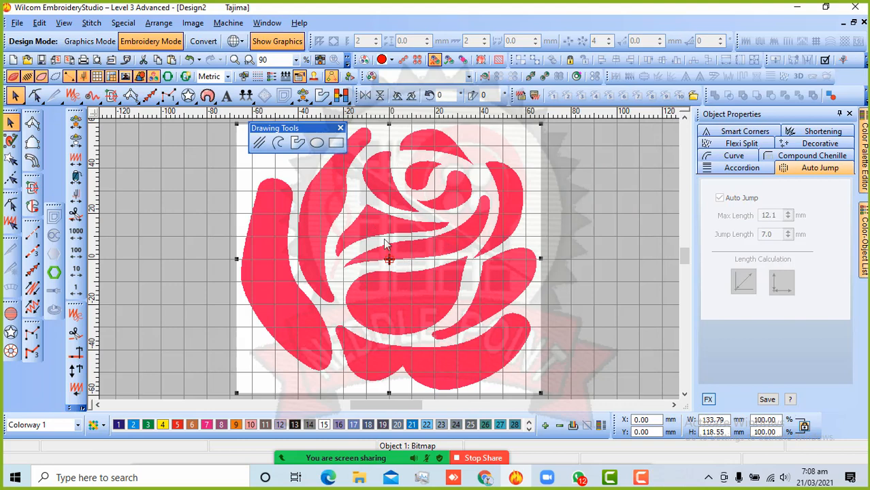
pyautogui.click(603, 267)
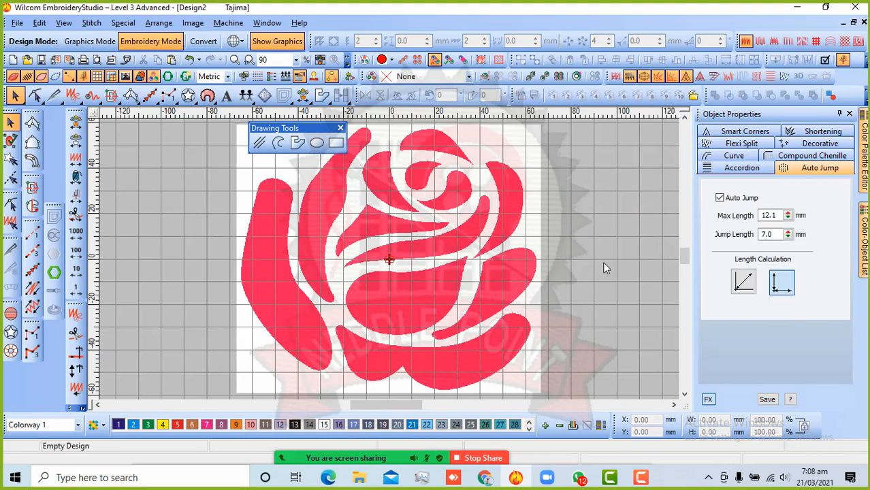
# Step: Select the rose bitmap, hide the grid in the design area, and deselect the bitmap
pyautogui.click(454, 259)
pyautogui.scroll(-1, 453, 257)
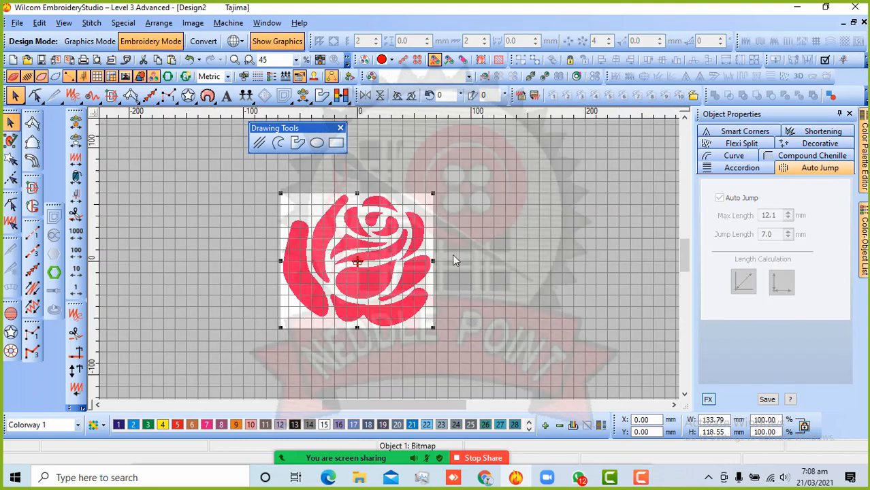
pyautogui.scroll(1, 348, 267)
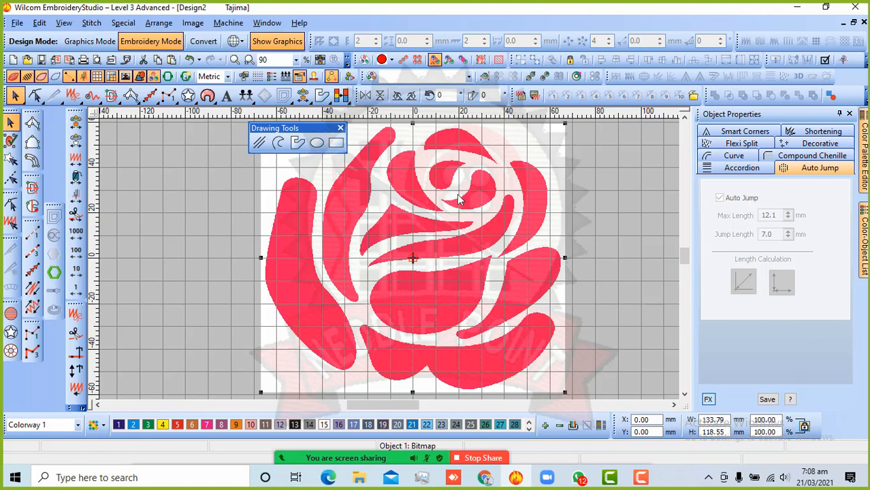
pyautogui.hotkey('shift', 'g')
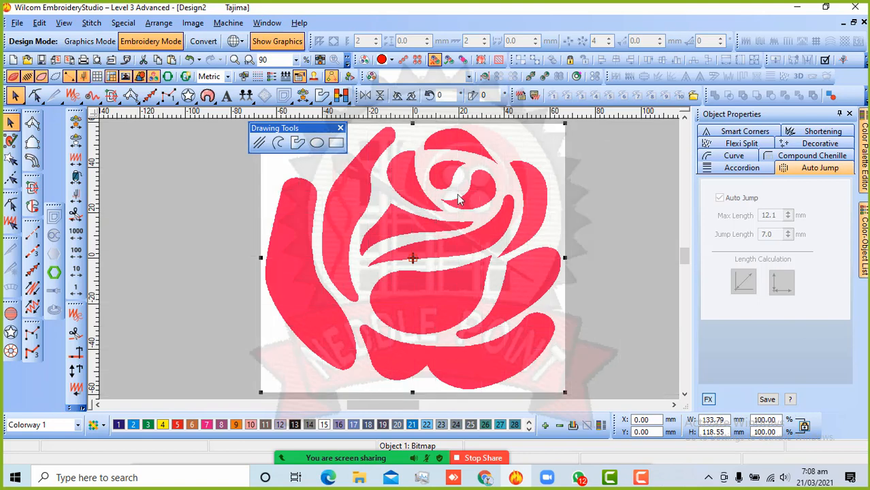
pyautogui.click(615, 212)
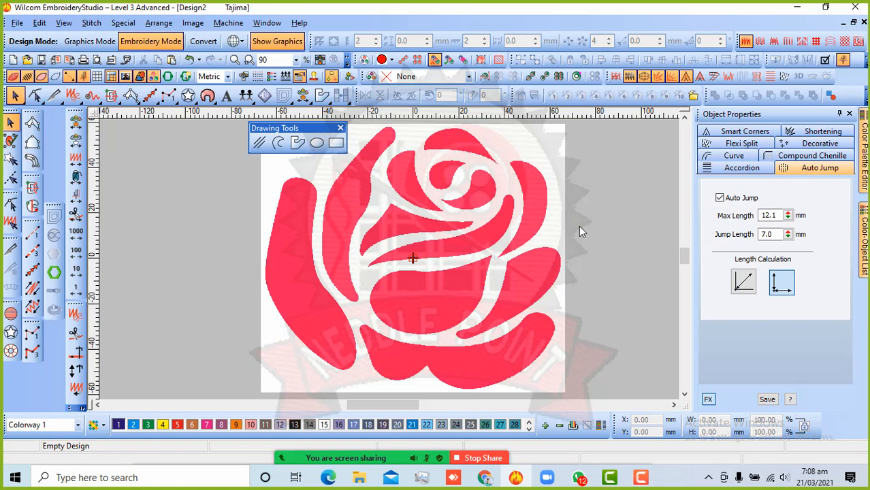
# Step: Select and deselect the rose bitmap twice to demonstrate object selection
pyautogui.click(440, 230)
pyautogui.click(589, 201)
pyautogui.click(445, 220)
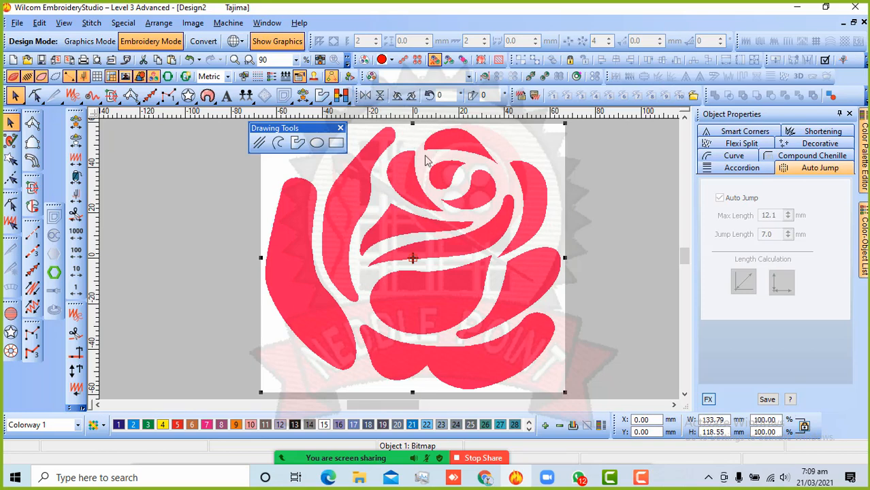
pyautogui.click(589, 208)
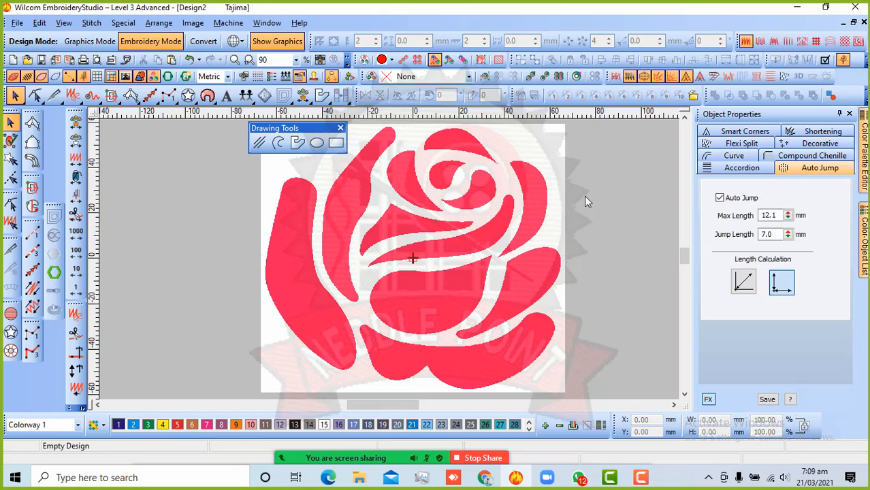
# Step: Float the Select Tools toolbar over the design area, try Select Object on the rose bitmap, and dock the toolbar back
pyautogui.moveTo(12, 119); pyautogui.dragTo(156, 149)
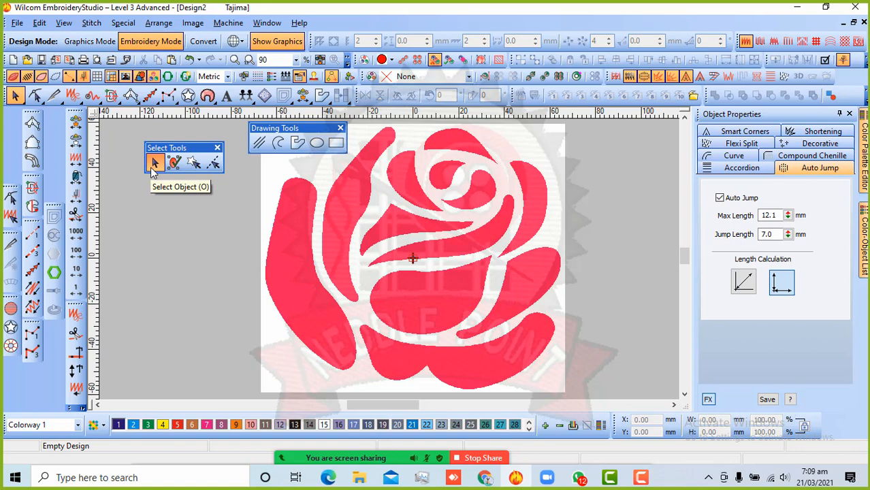
pyautogui.click(399, 210)
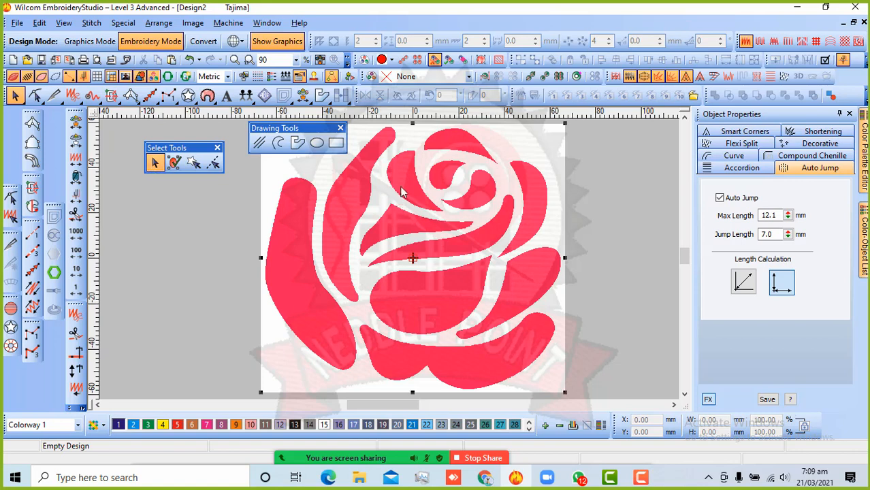
pyautogui.click(594, 179)
pyautogui.moveTo(180, 147); pyautogui.dragTo(9, 124)
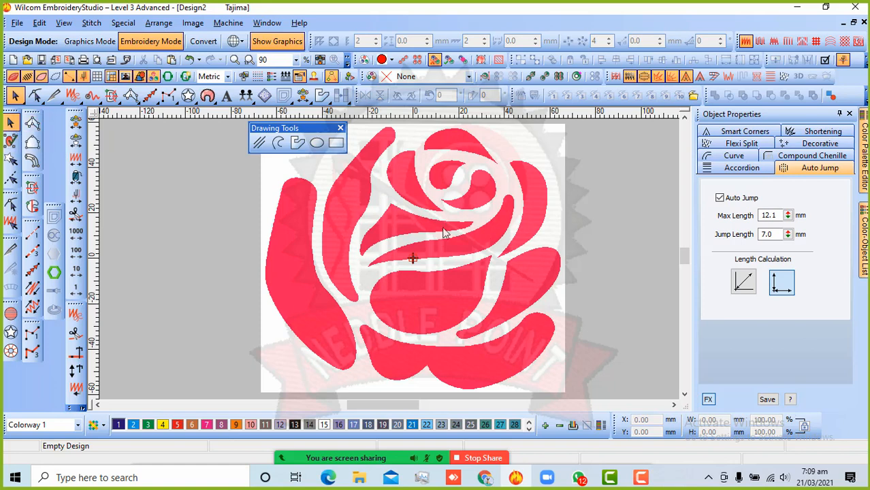
# Step: Move the rose bitmap slightly off the design origin, to about X 0.56 mm and Y 0.56 mm
pyautogui.click(407, 236)
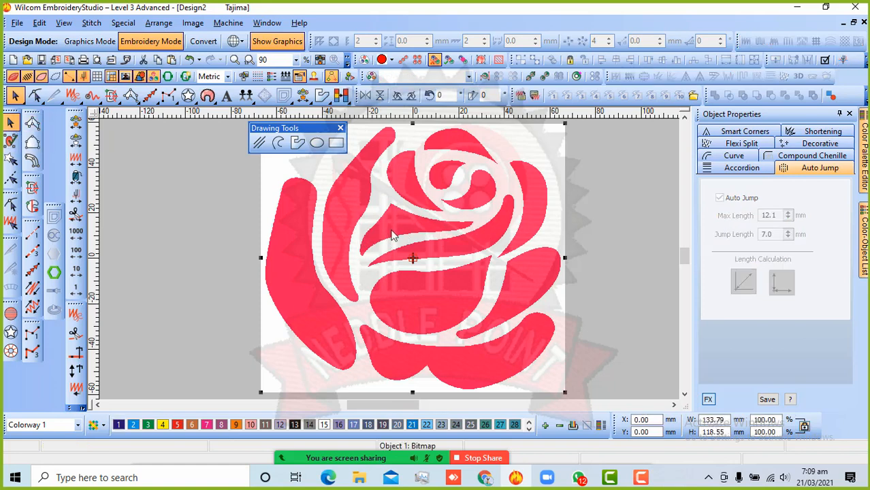
pyautogui.scroll(-1, 416, 254)
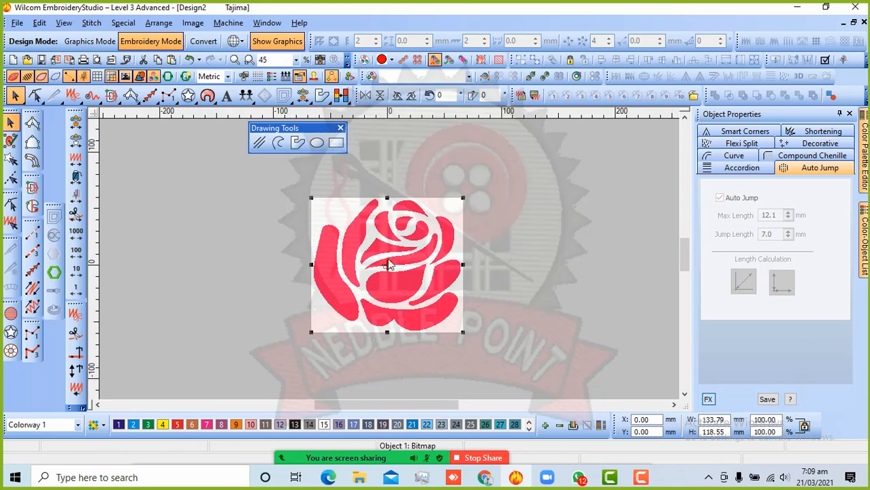
pyautogui.moveTo(389, 264)
pyautogui.mouseDown()
pyautogui.moveTo(320, 238)
pyautogui.moveTo(260, 260)
pyautogui.moveTo(278, 312)
pyautogui.moveTo(368, 316)
pyautogui.moveTo(494, 303)
pyautogui.moveTo(548, 259)
pyautogui.moveTo(439, 254)
pyautogui.moveTo(398, 258)
pyautogui.moveTo(388, 269)
pyautogui.mouseUp()
pyautogui.click(487, 272)
pyautogui.click(389, 263)
pyautogui.scroll(1, 387, 269)
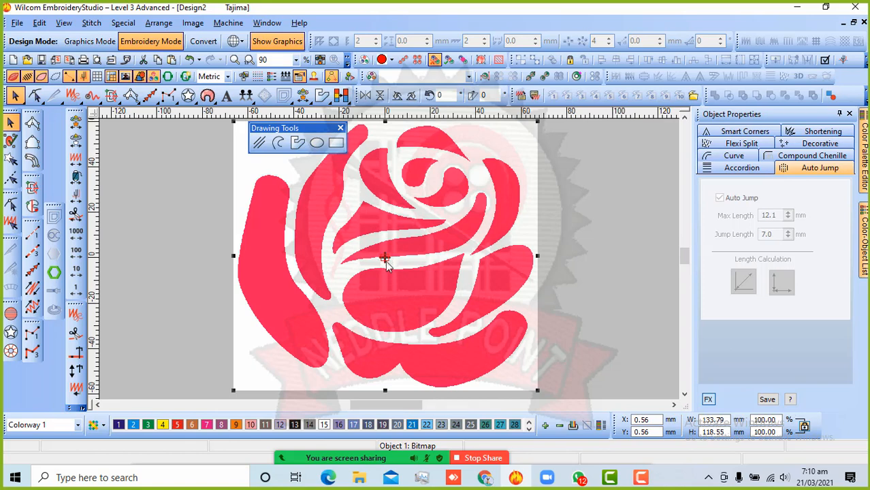
# Step: Deselect the rose bitmap and examine it at different zoom levels by repeatedly zooming in and out
pyautogui.scroll(-3, 385, 263)
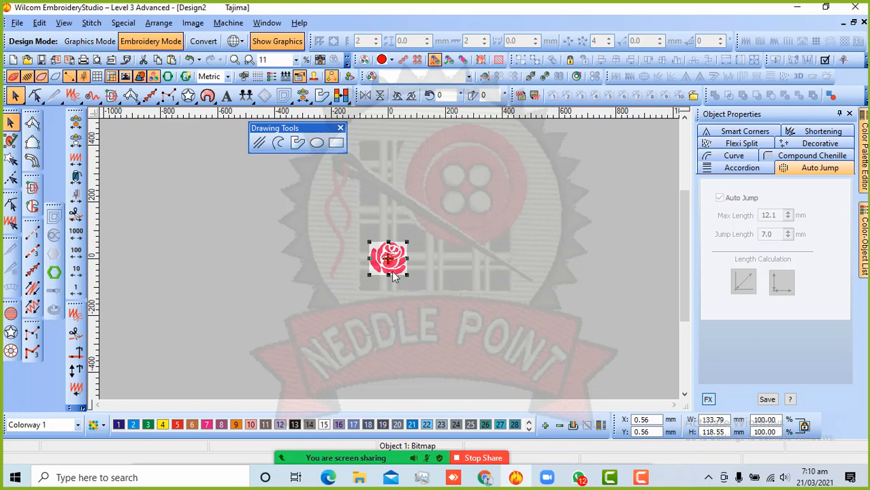
pyautogui.click(437, 263)
pyautogui.press('z')
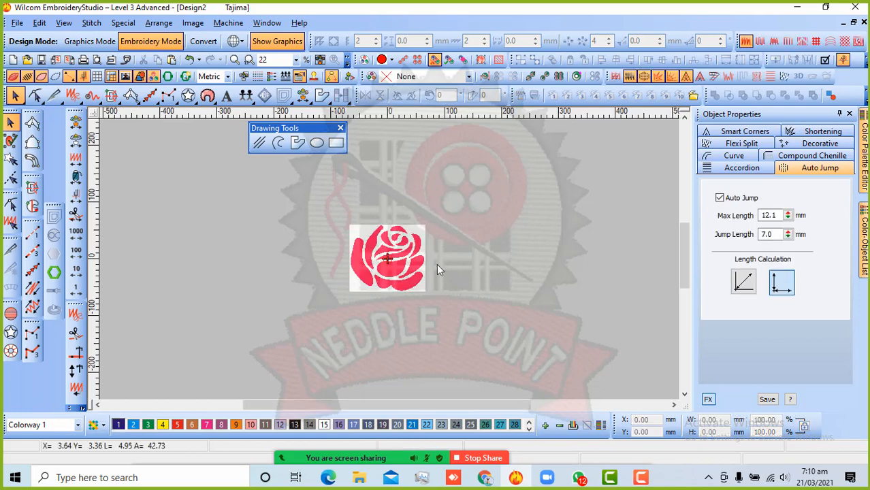
pyautogui.press('z')
pyautogui.press('z')
pyautogui.press('z')
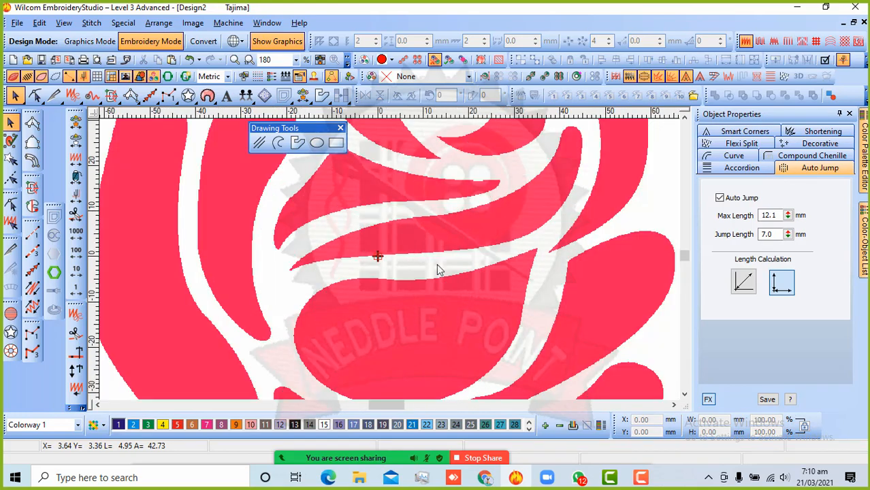
pyautogui.hotkey('shift', 'z')
pyautogui.hotkey('shift', 'z')
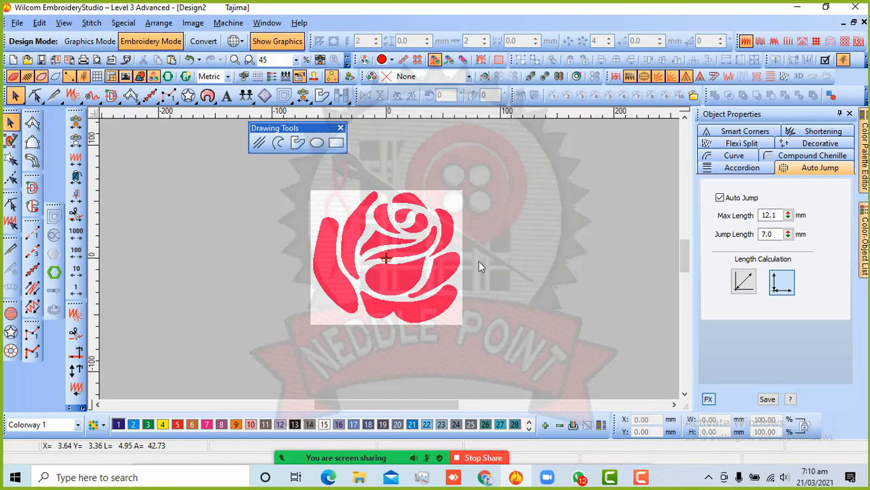
pyautogui.hotkey('shift', 'z')
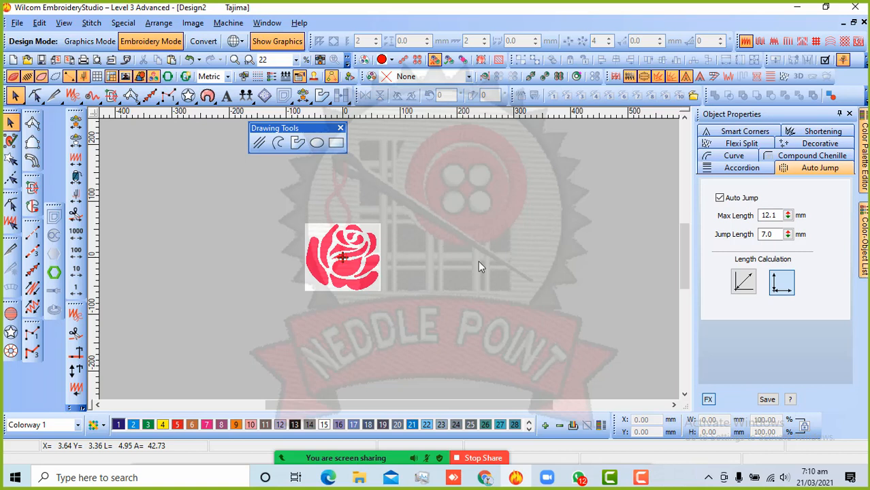
pyautogui.press('z')
pyautogui.press('z')
pyautogui.hotkey('shift', 'z')
pyautogui.hotkey('shift', 'z')
pyautogui.press('z')
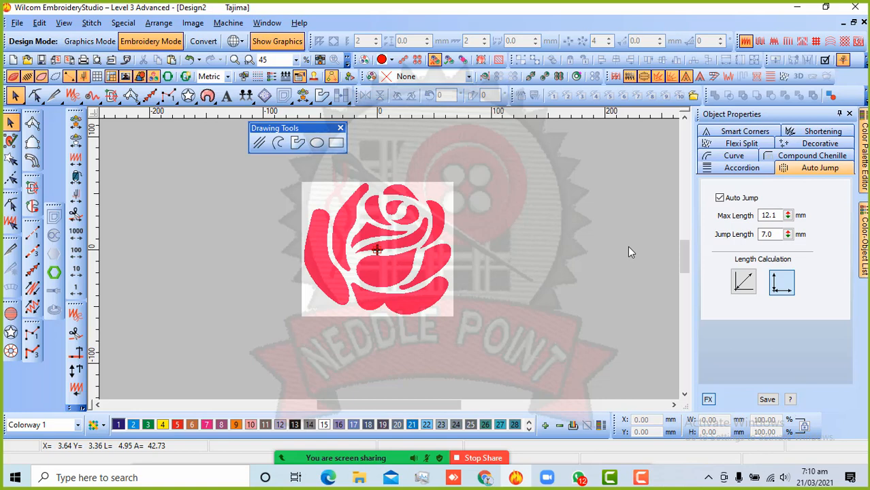
pyautogui.press('z')
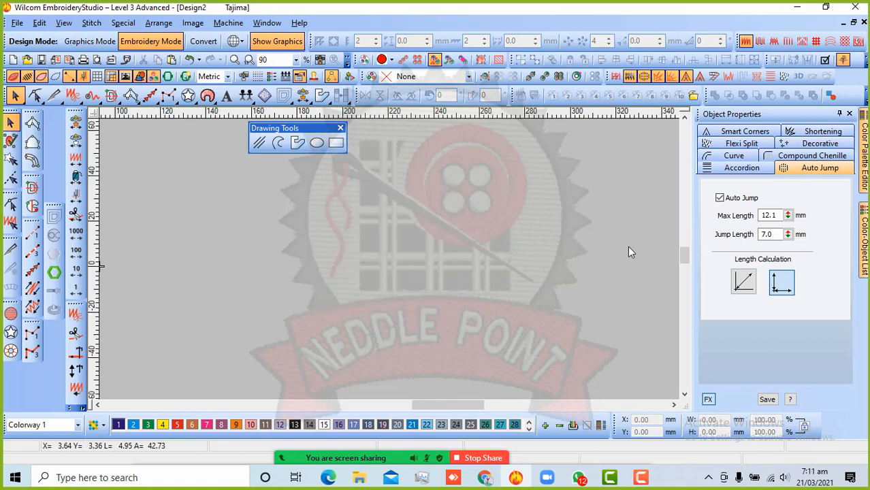
pyautogui.hotkey('shift', 'z')
pyautogui.hotkey('shift', 'z')
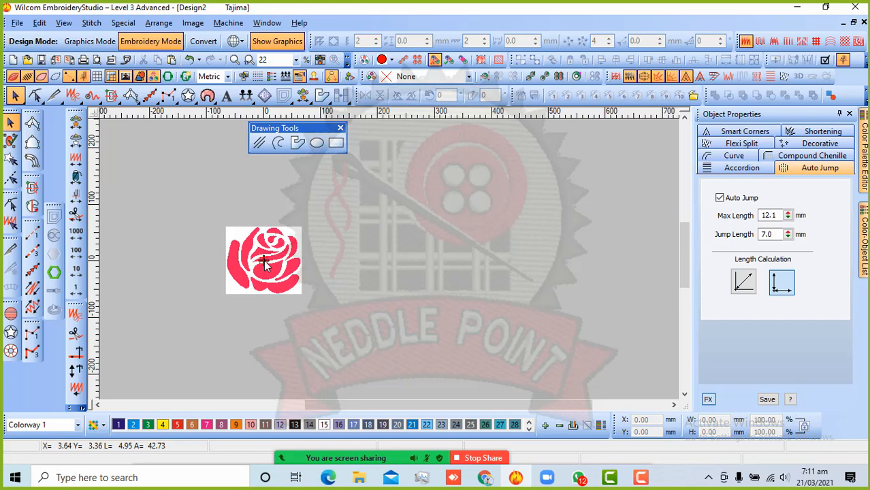
pyautogui.press('z')
pyautogui.press('z')
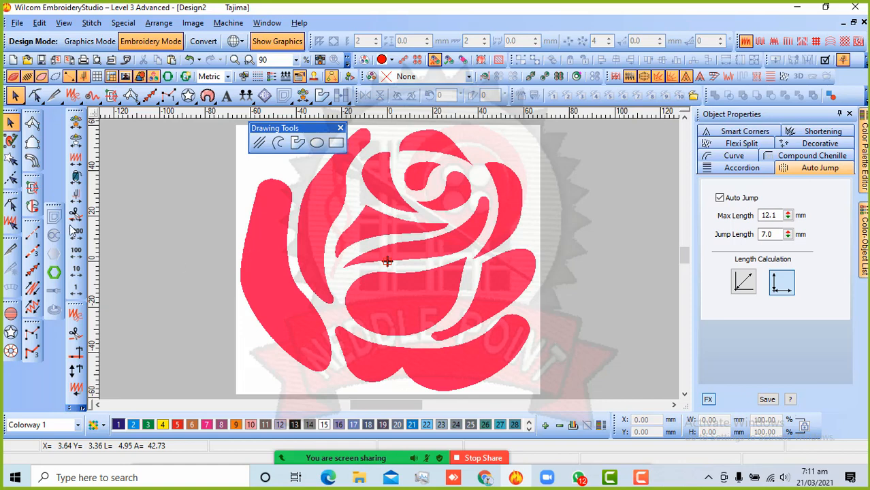
# Step: Shift the rose bitmap slightly to the left of the design origin, deselect it, and show the whole design
pyautogui.click(388, 258)
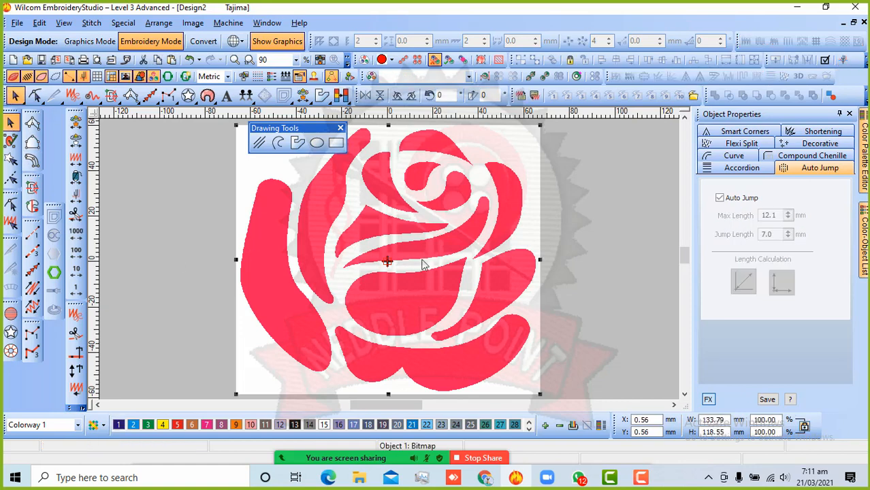
pyautogui.hotkey('shift', 'z')
pyautogui.moveTo(377, 261)
pyautogui.mouseDown()
pyautogui.moveTo(387, 258)
pyautogui.moveTo(374, 261)
pyautogui.mouseUp()
pyautogui.click(521, 268)
pyautogui.press('z')
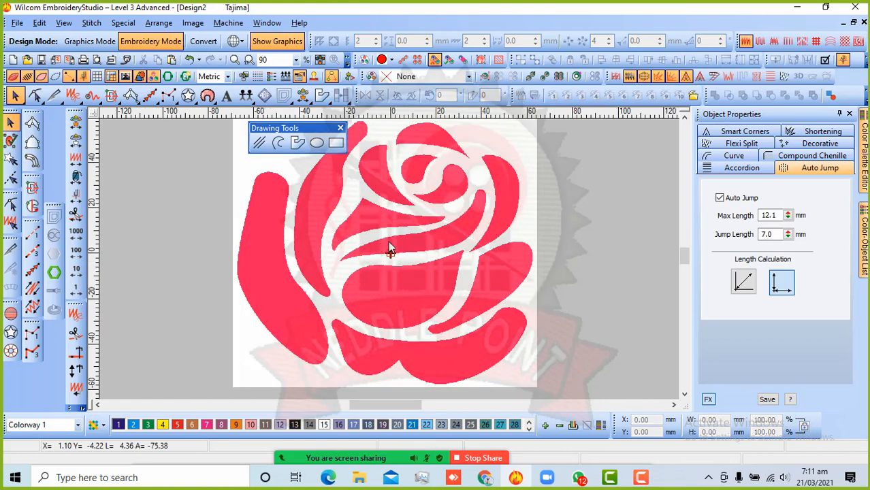
pyautogui.press('0')
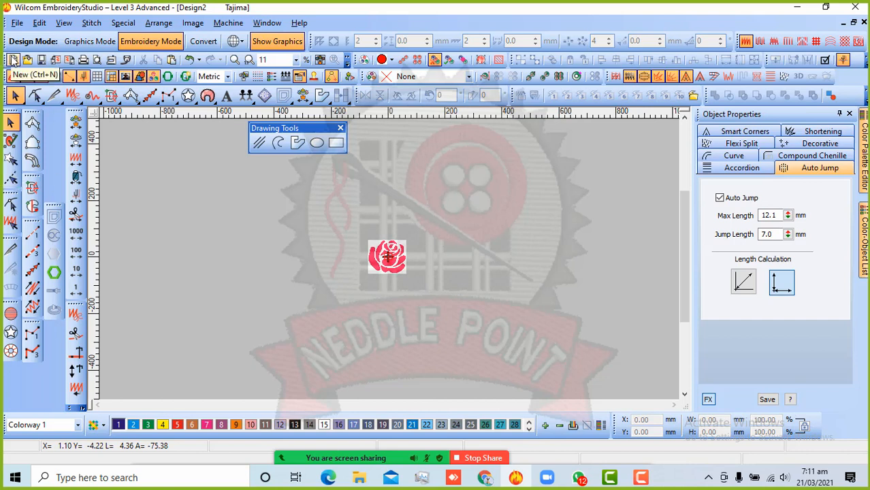
pyautogui.click(17, 22)
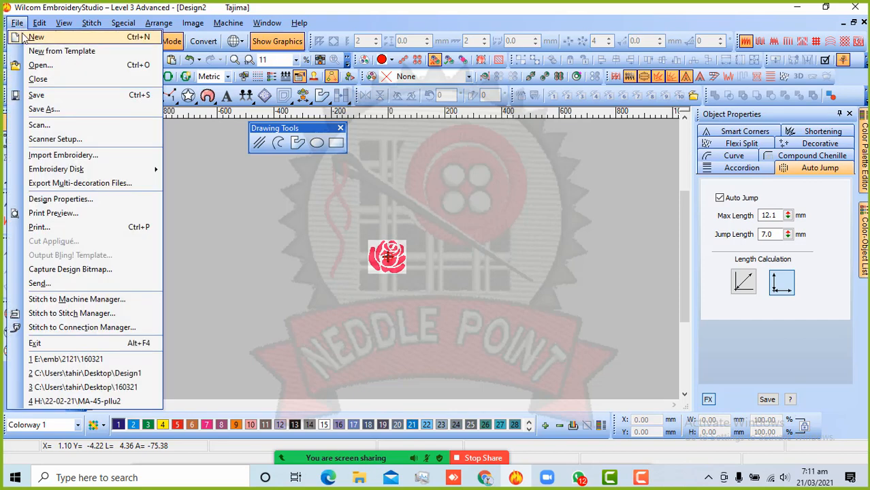
pyautogui.click(38, 23)
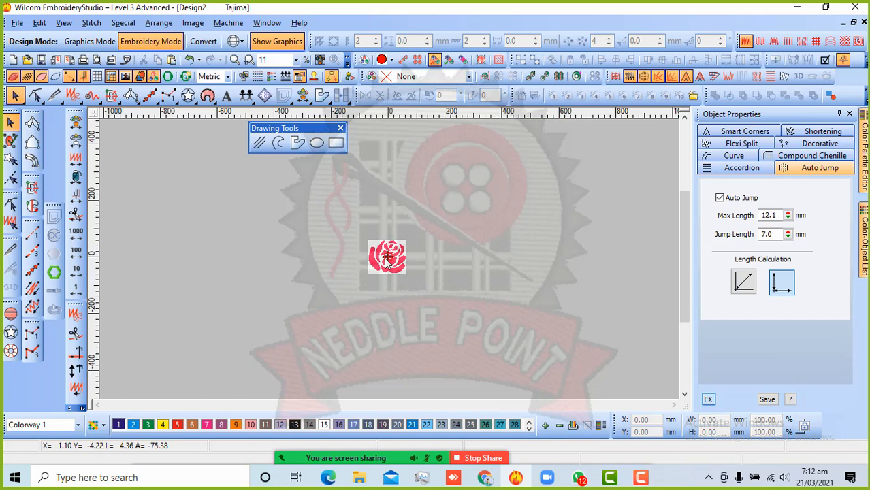
# Step: Add a vertical and a horizontal guide line crossing at the design origin over the rose bitmap
pyautogui.scroll(-1, 396, 283)
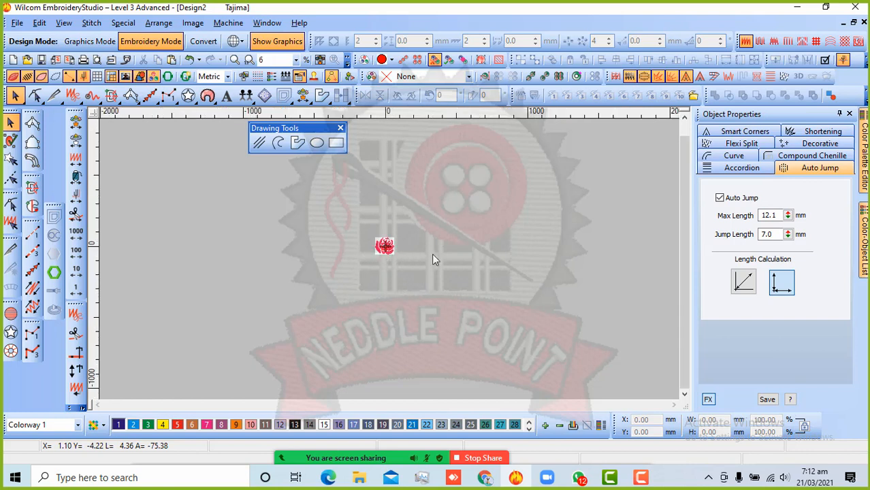
pyautogui.scroll(3, 381, 135)
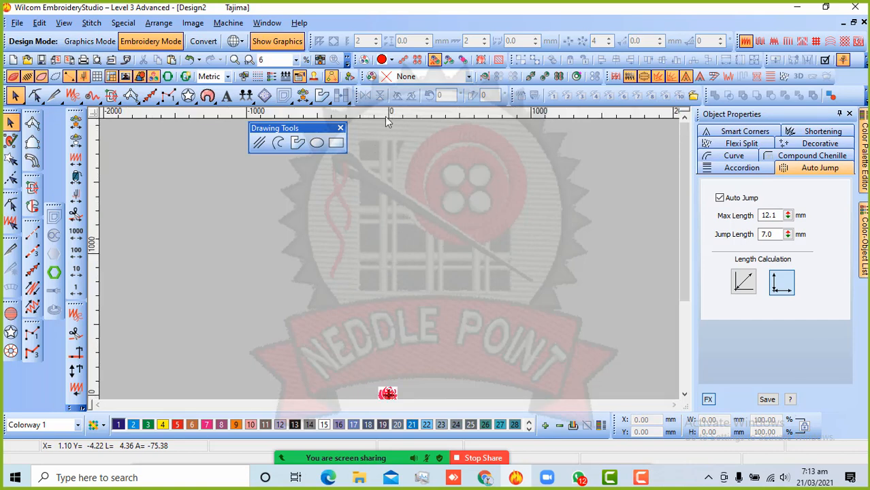
pyautogui.scroll(-2, 386, 300)
pyautogui.scroll(-2, 389, 327)
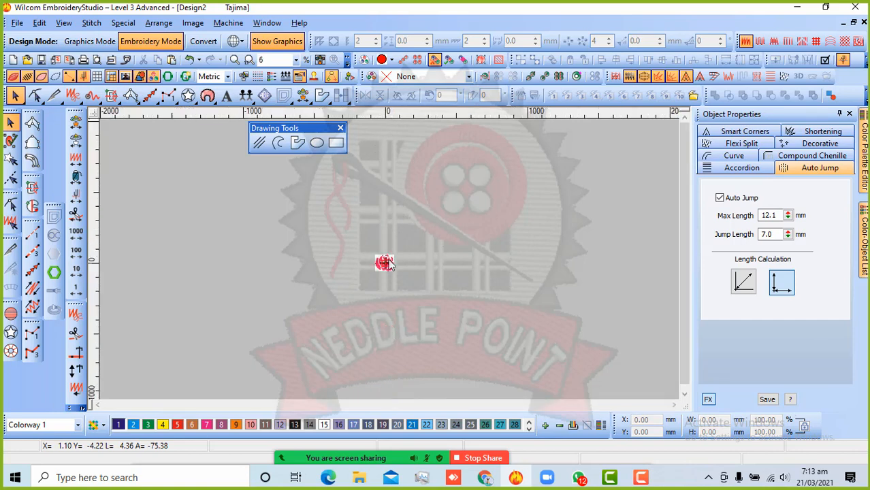
pyautogui.scroll(1, 386, 275)
pyautogui.scroll(1, 387, 275)
pyautogui.click(384, 114)
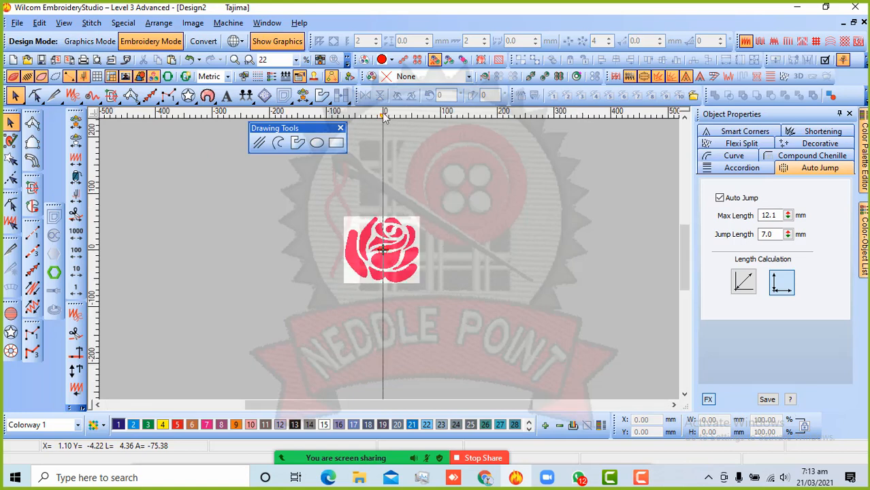
pyautogui.click(95, 244)
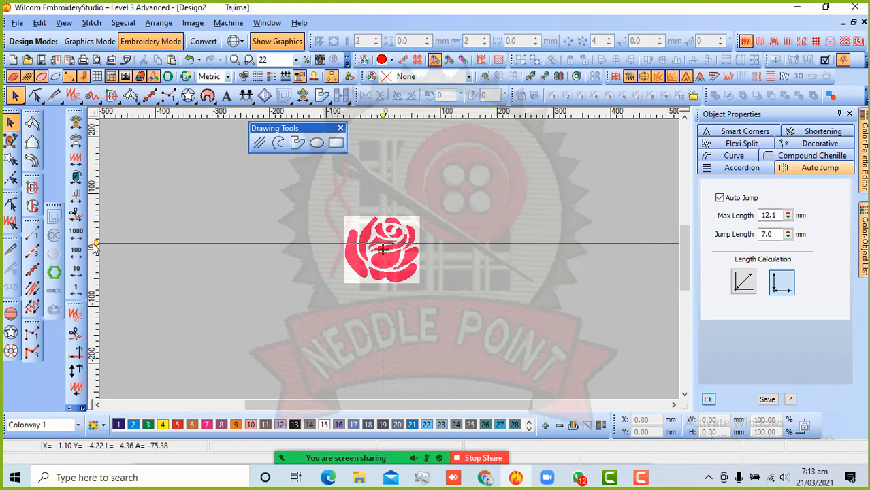
pyautogui.moveTo(95, 248); pyautogui.dragTo(94, 251)
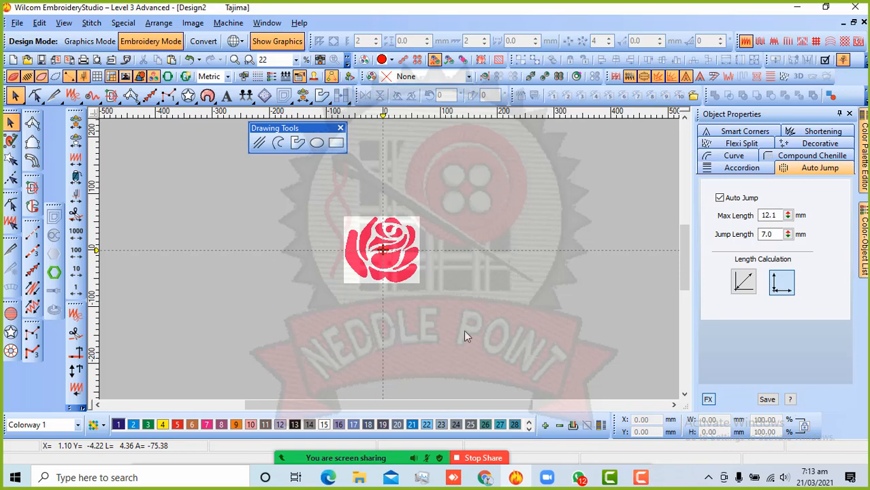
# Step: Move the rose bitmap to about X 82 mm, Y 13 mm, and place four copies around the origin and beside it
pyautogui.click(400, 262)
pyautogui.moveTo(400, 259); pyautogui.dragTo(447, 253)
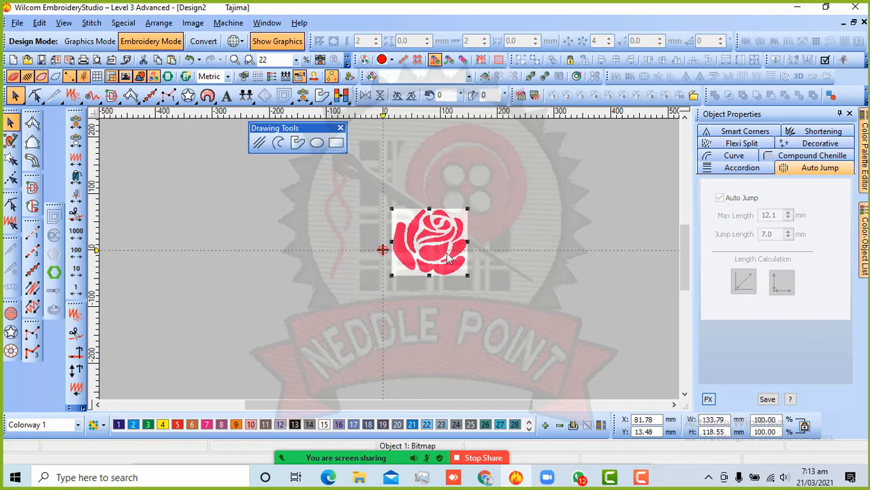
pyautogui.click(440, 264)
pyautogui.moveTo(440, 265); pyautogui.dragTo(387, 341)
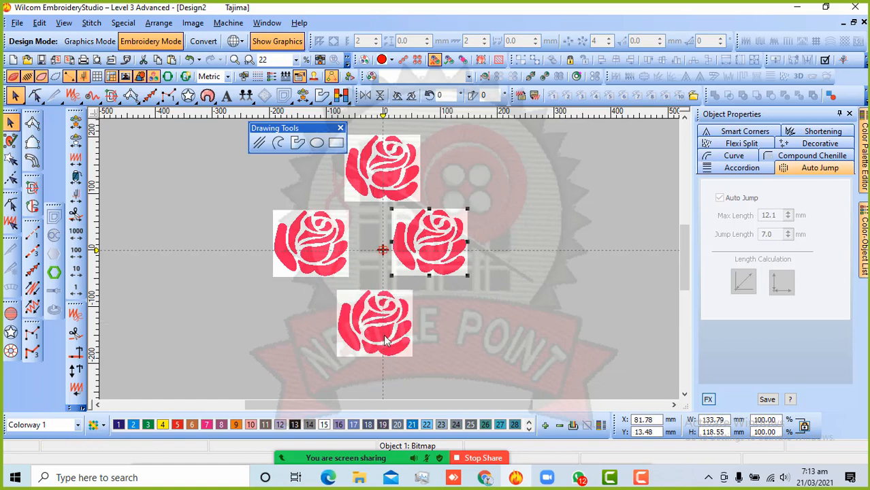
pyautogui.click(468, 337)
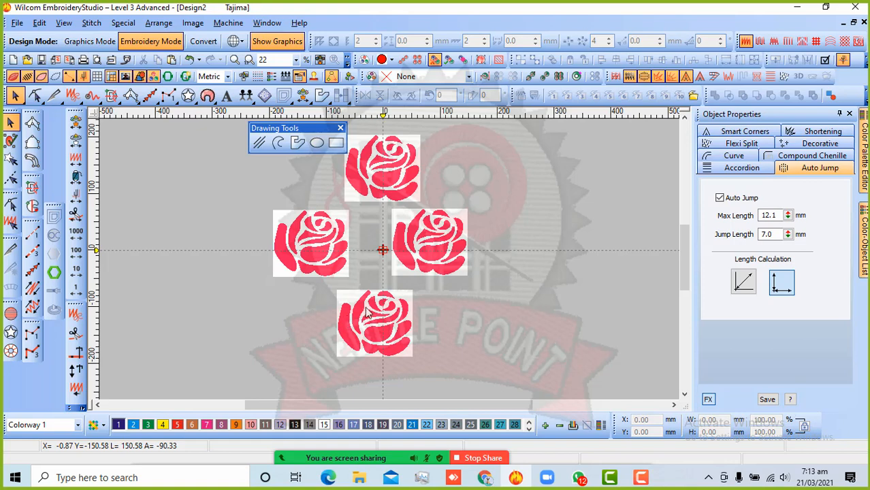
pyautogui.click(423, 249)
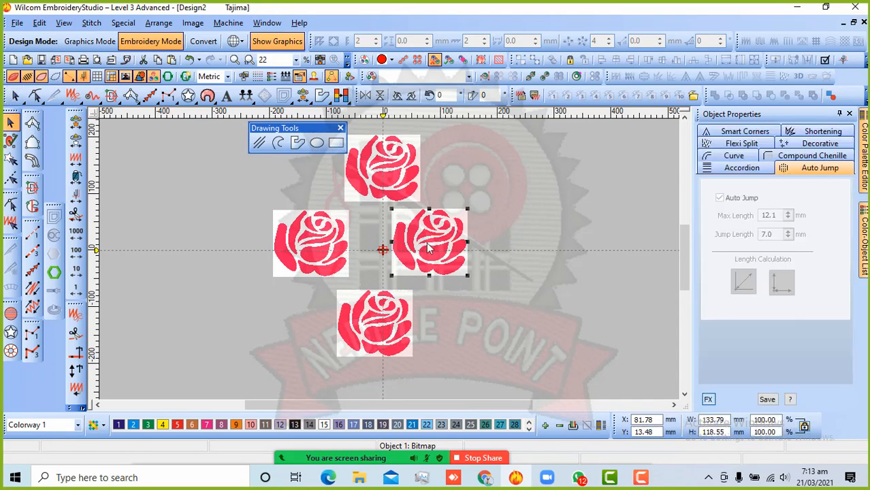
pyautogui.moveTo(429, 248); pyautogui.dragTo(508, 252)
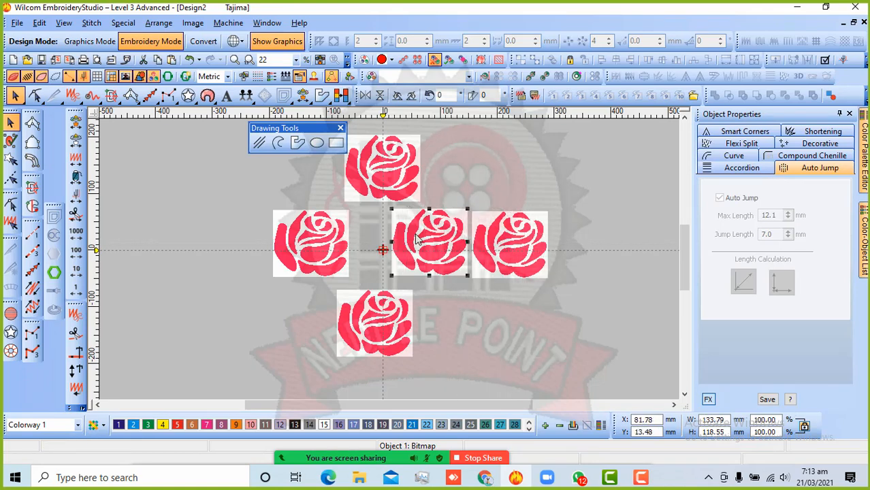
# Step: Delete the four rose copies one by one, keeping only the original bitmap
pyautogui.click(507, 253)
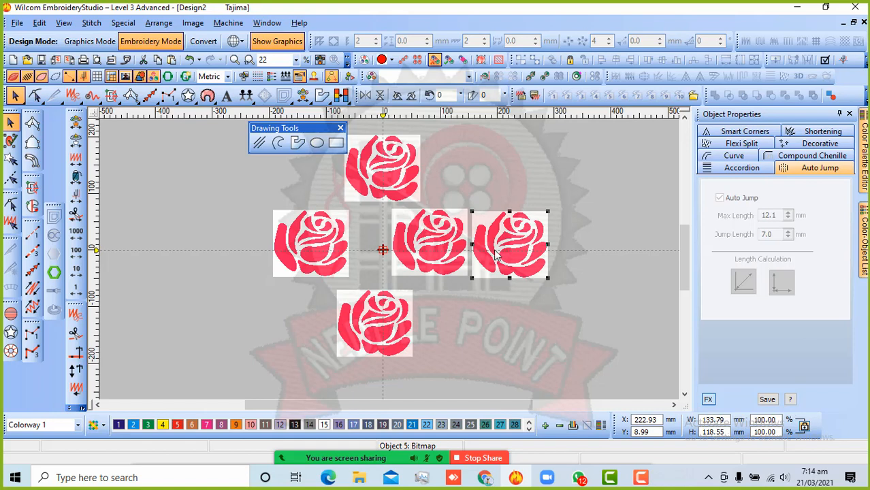
pyautogui.press('Delete')
pyautogui.click(393, 192)
pyautogui.press('Delete')
pyautogui.click(311, 254)
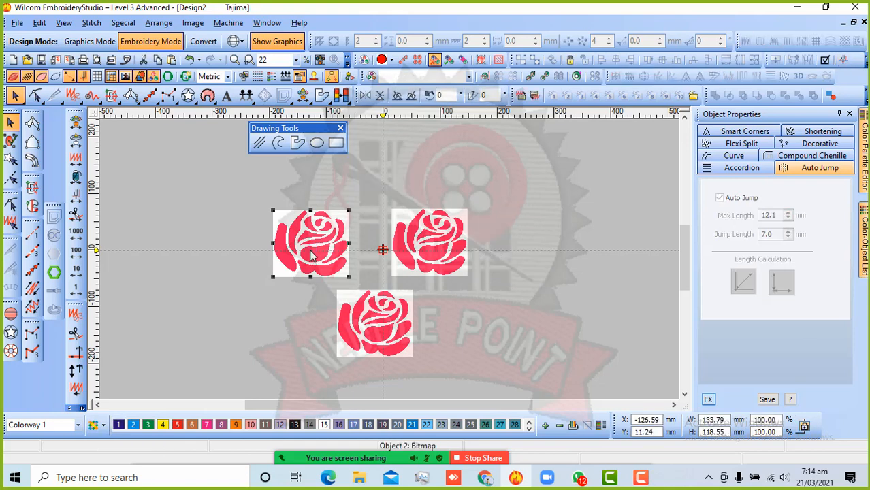
pyautogui.press('Delete')
pyautogui.click(355, 317)
pyautogui.press('Delete')
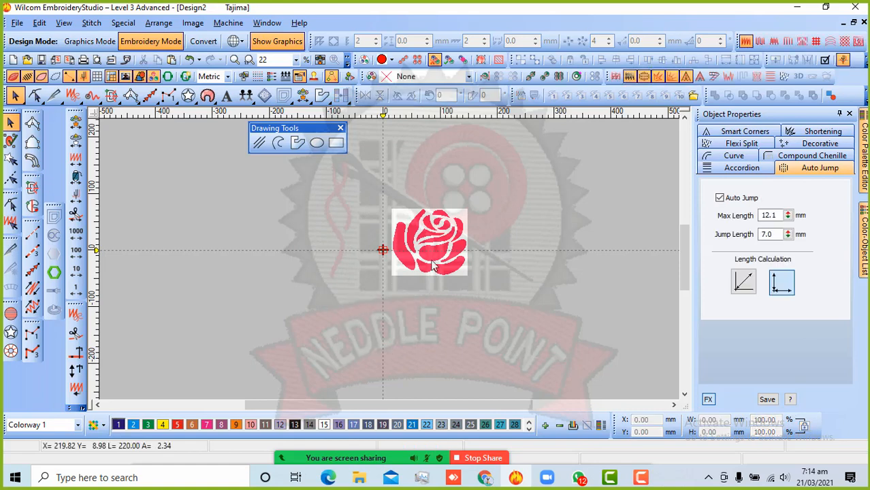
# Step: Move the original rose bitmap back over the guide crossing, to about X -3.4 mm and Y 1.1 mm
pyautogui.moveTo(433, 265); pyautogui.dragTo(386, 273)
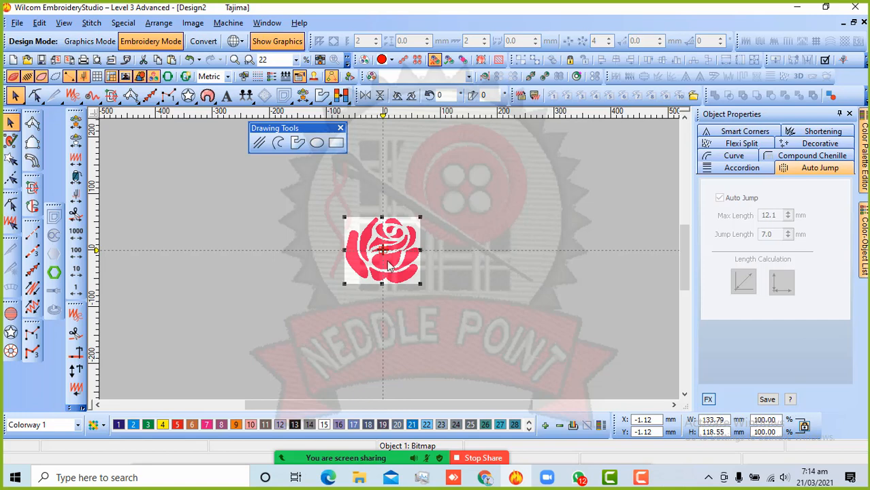
pyautogui.moveTo(388, 267)
pyautogui.mouseDown()
pyautogui.moveTo(437, 250)
pyautogui.moveTo(436, 230)
pyautogui.moveTo(332, 228)
pyautogui.moveTo(315, 298)
pyautogui.moveTo(409, 305)
pyautogui.moveTo(386, 262)
pyautogui.mouseUp()
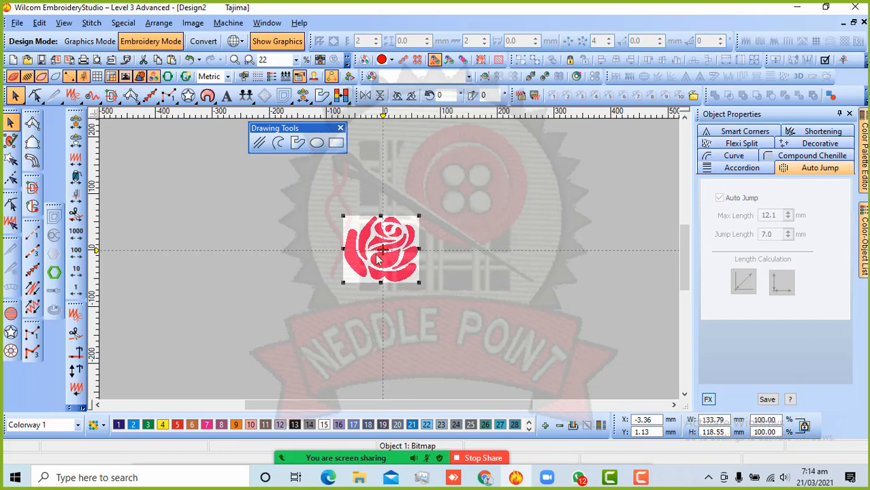
# Step: Place a copy of the rose at about X 146 mm, Y 1 mm, level with the original, and another copy above it
pyautogui.moveTo(378, 255); pyautogui.dragTo(460, 257)
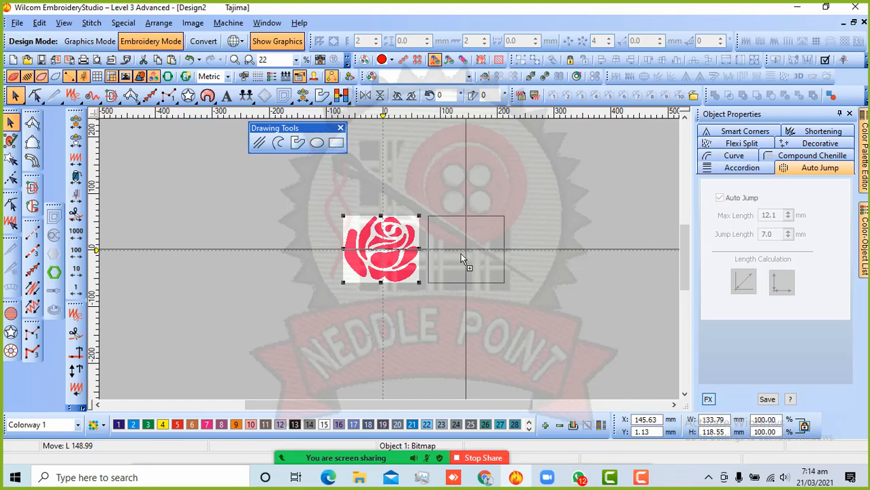
pyautogui.moveTo(460, 258); pyautogui.dragTo(460, 258)
pyautogui.press('Escape')
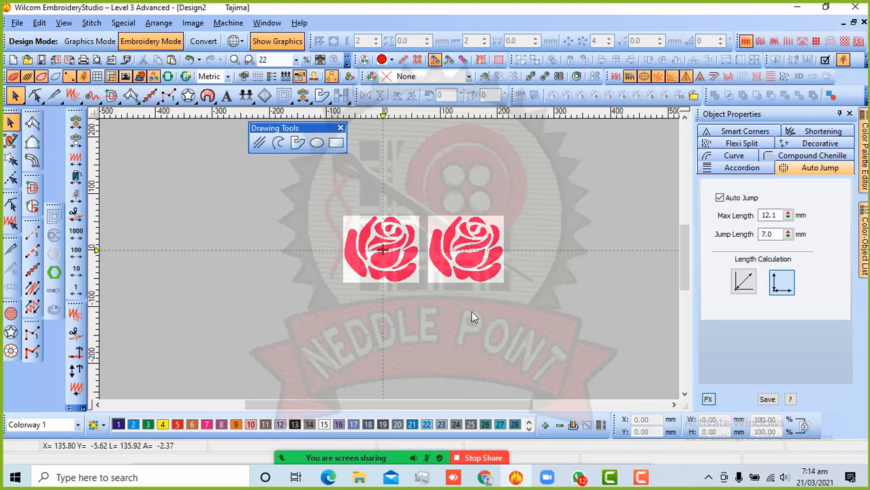
pyautogui.click(395, 251)
pyautogui.click(467, 257)
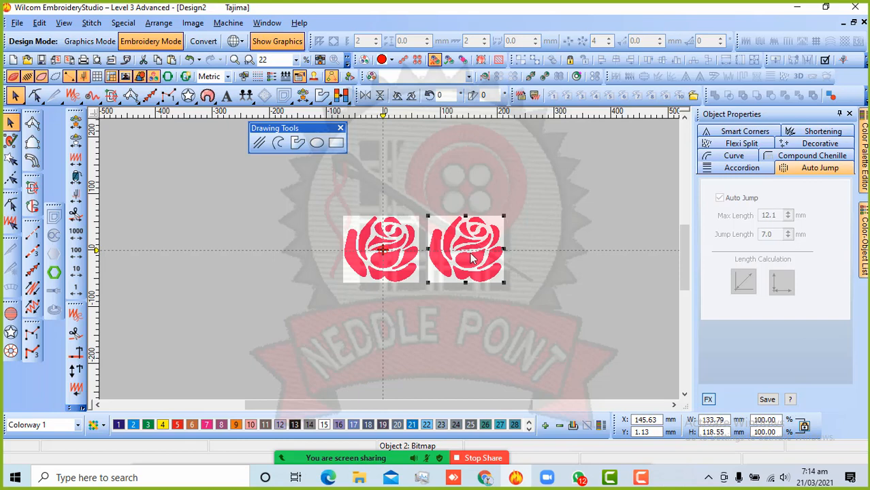
pyautogui.moveTo(471, 257); pyautogui.dragTo(467, 178)
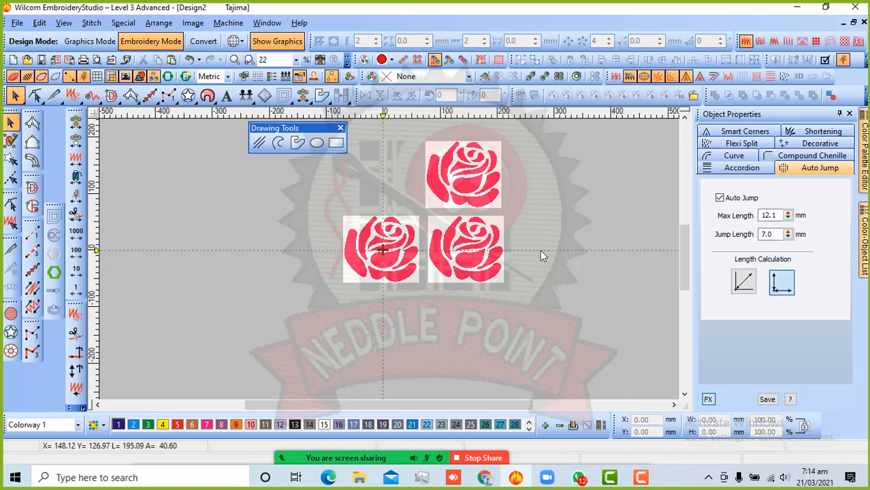
# Step: Delete both new rose copies so only the rose at the origin is kept
pyautogui.click(471, 185)
pyautogui.press('Delete')
pyautogui.click(478, 252)
pyautogui.press('Delete')
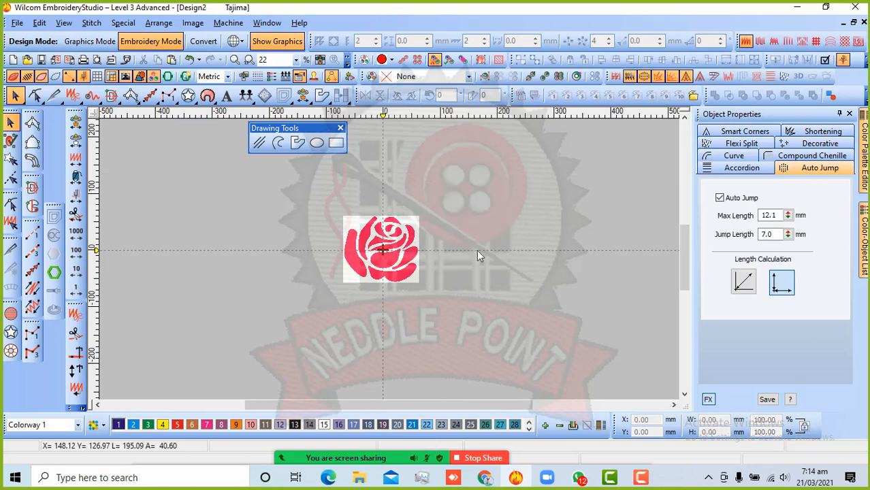
# Step: Nudge the rose bitmap closer to the guide crossing, to about X -1.1 mm and Y 0.6 mm, and deselect it
pyautogui.scroll(3, 392, 258)
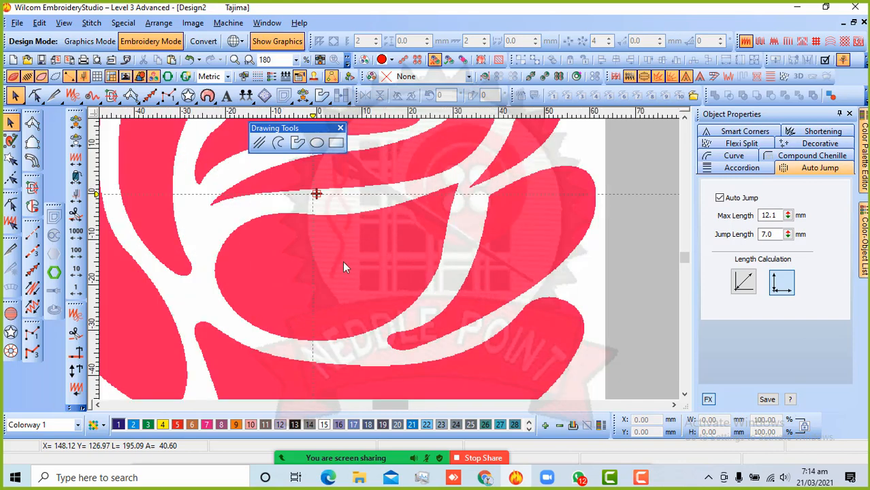
pyautogui.scroll(-2, 404, 255)
pyautogui.moveTo(363, 242); pyautogui.dragTo(369, 249)
pyautogui.click(509, 243)
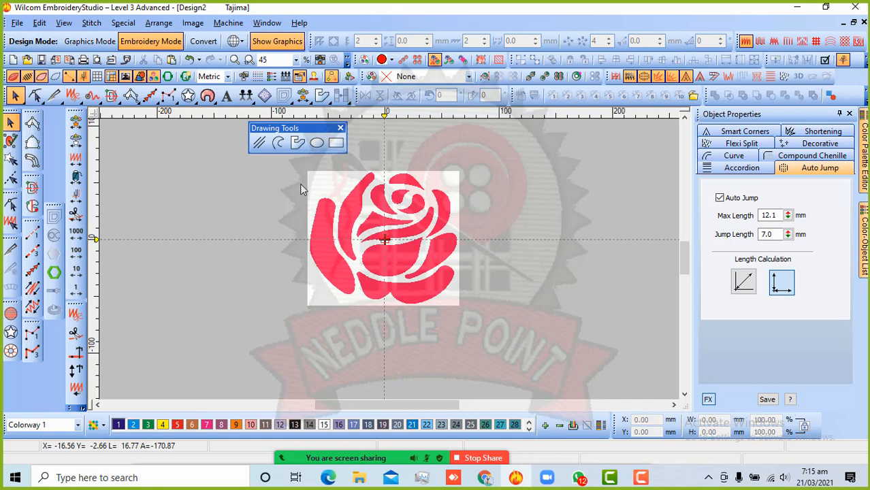
# Step: Move the Drawing Tools toolbar clear of the rose and draw a steep line about 21 mm wide and 93 mm high left of the bitmap
pyautogui.moveTo(295, 132); pyautogui.dragTo(233, 152)
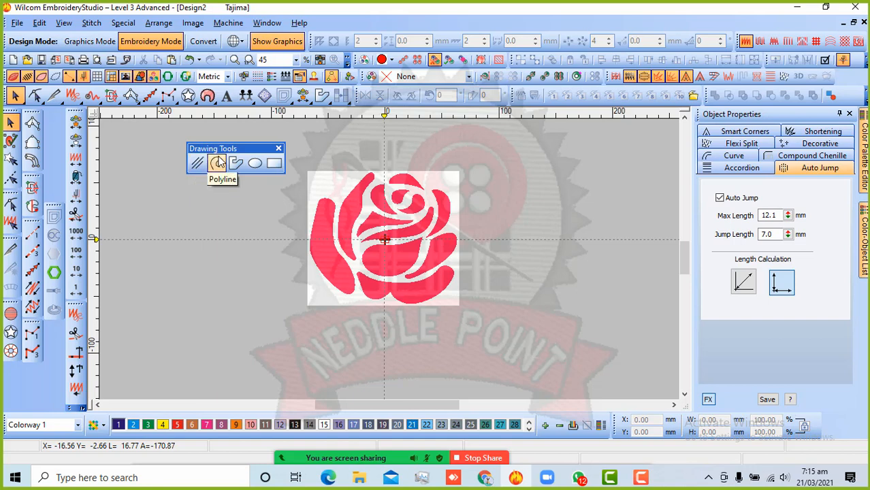
pyautogui.moveTo(232, 148); pyautogui.dragTo(212, 131)
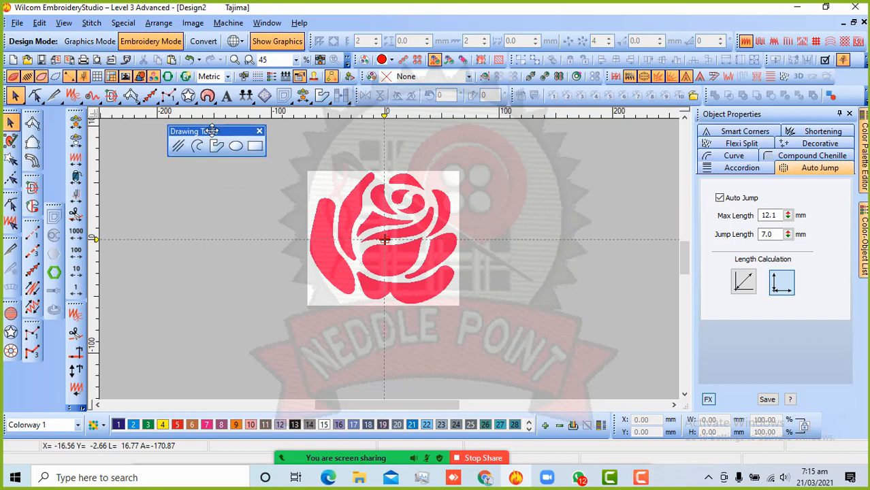
pyautogui.click(178, 148)
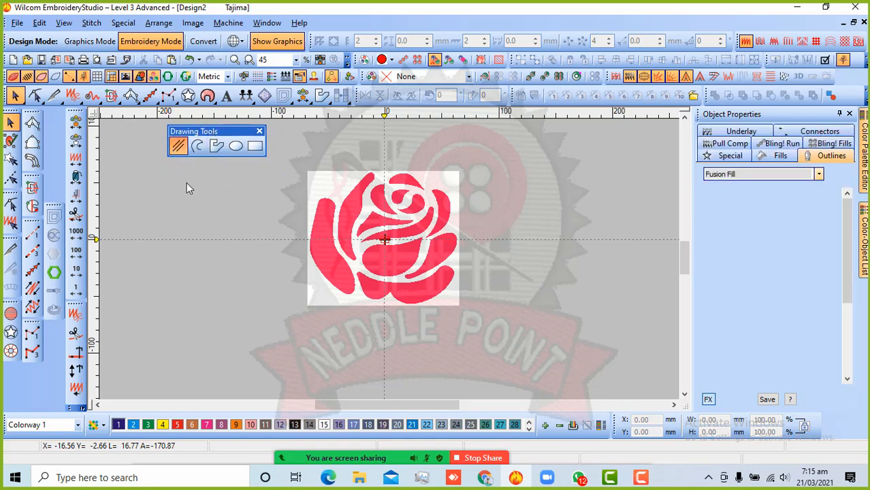
pyautogui.click(297, 157)
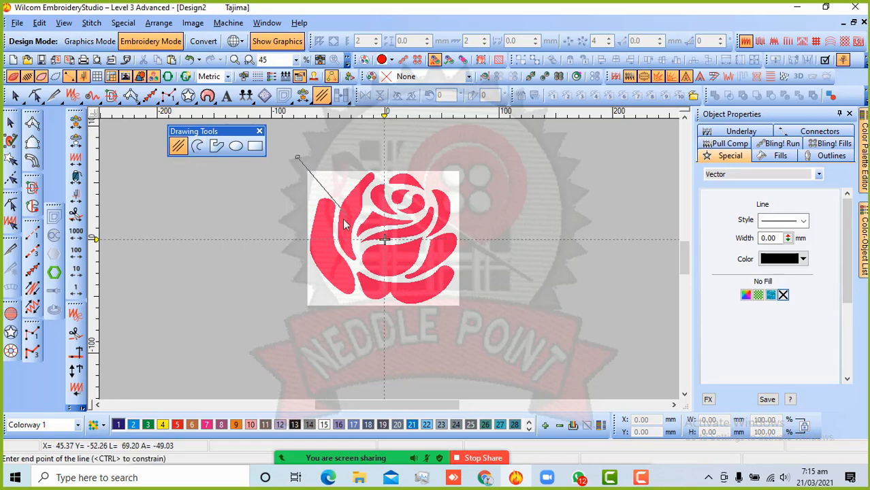
pyautogui.click(272, 262)
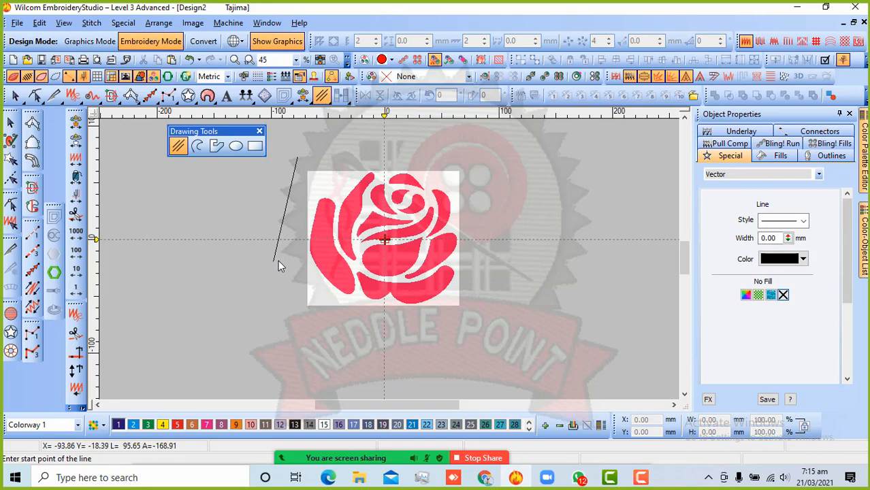
pyautogui.press('Escape')
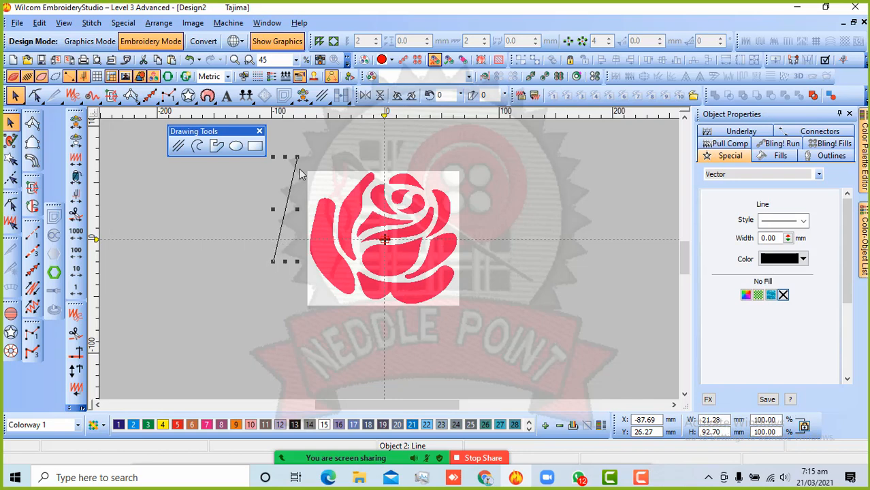
# Step: Select the drawn line and the rose bitmap in turn to compare their object types and properties
pyautogui.click(262, 226)
pyautogui.click(287, 213)
pyautogui.click(390, 235)
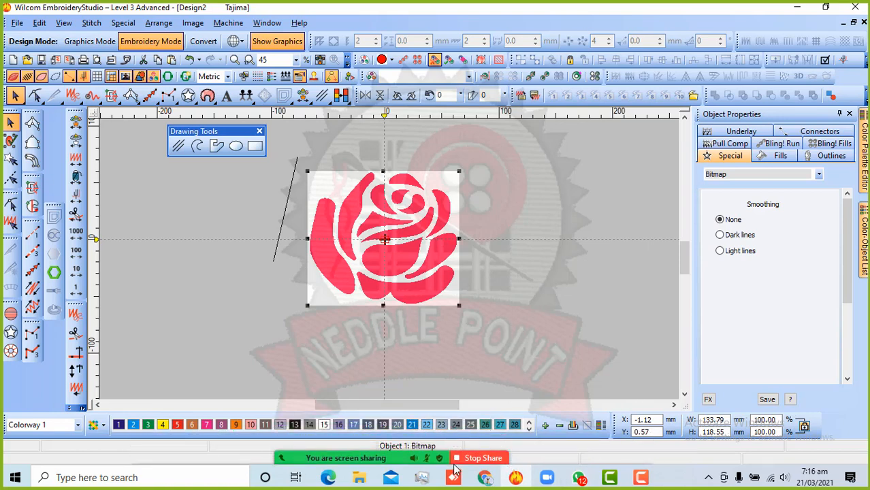
# Step: Move the screen-sharing controls off the status bar and check the rose bitmap's object information there, leaving it deselected
pyautogui.moveTo(489, 457)
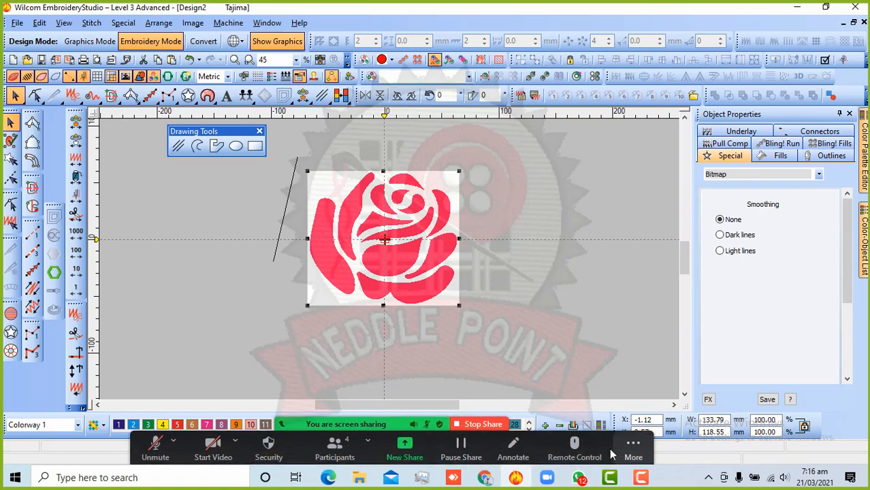
pyautogui.moveTo(527, 435); pyautogui.dragTo(752, 16)
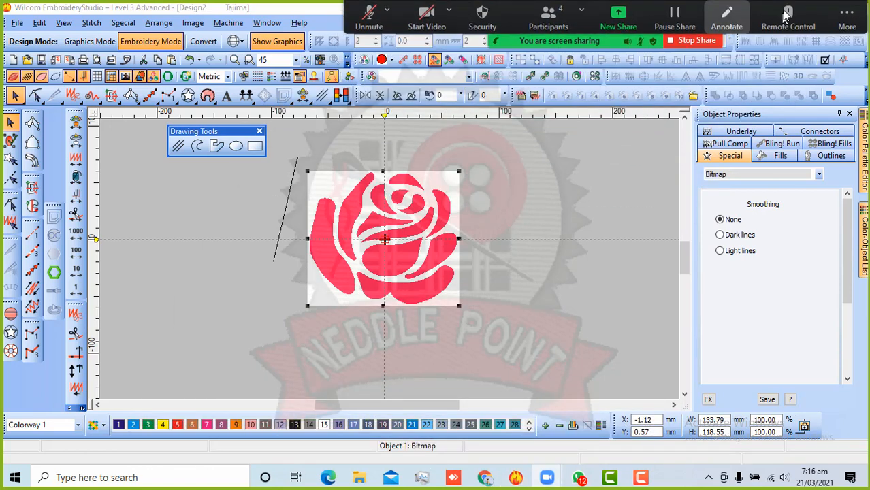
pyautogui.click(521, 270)
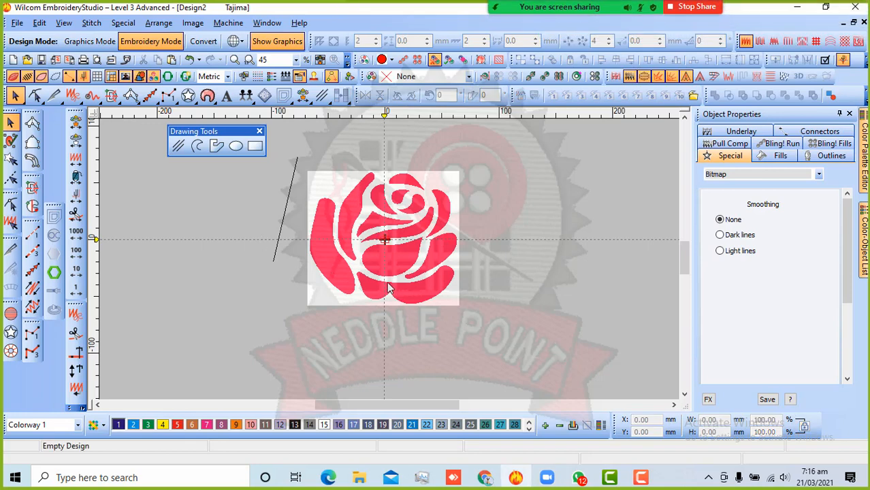
pyautogui.click(390, 248)
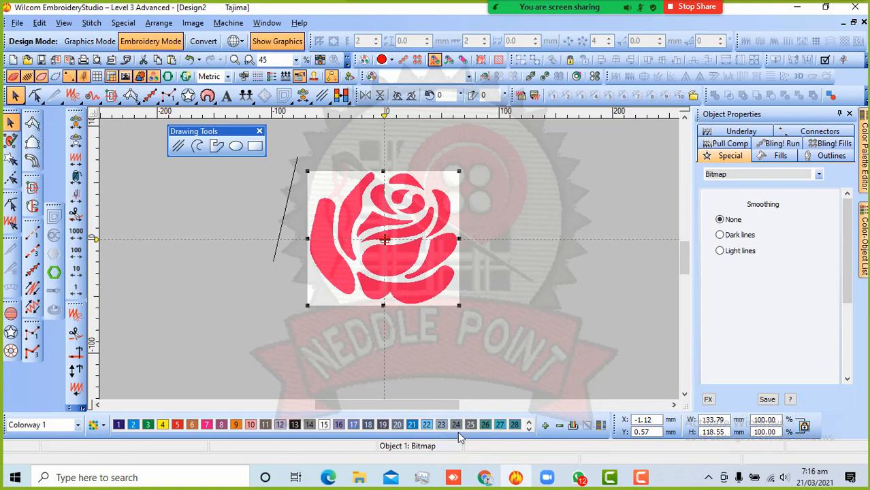
pyautogui.click(492, 272)
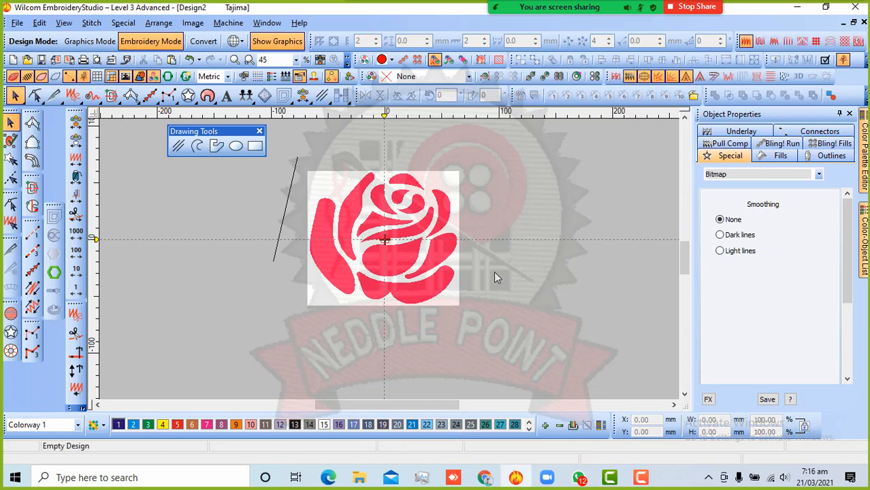
# Step: Select and deselect the rose bitmap repeatedly to compare the object information shown with and without a selection
pyautogui.click(414, 266)
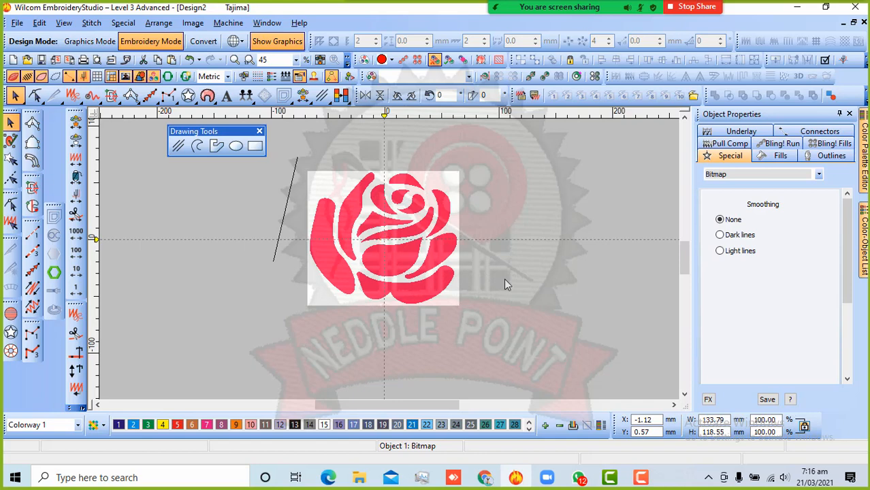
pyautogui.click(504, 278)
pyautogui.click(422, 261)
pyautogui.click(517, 279)
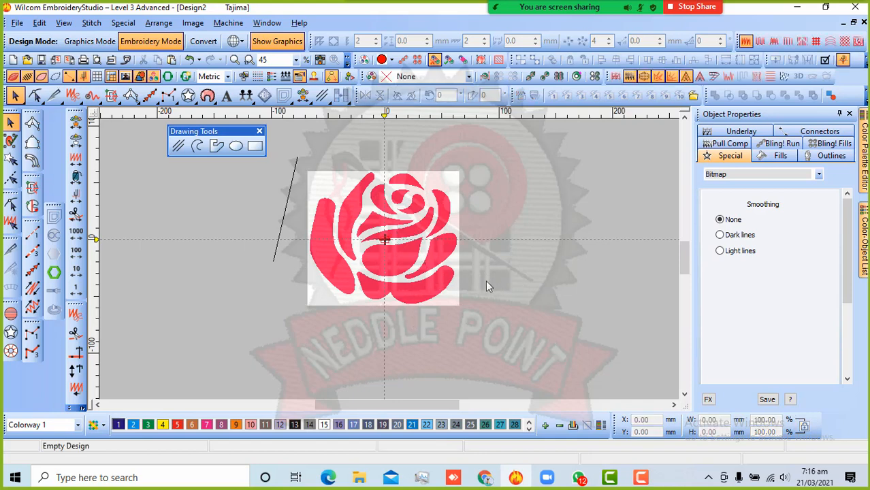
# Step: Move the steep line down and farther left of the rose bitmap, and deselect it
pyautogui.click(280, 232)
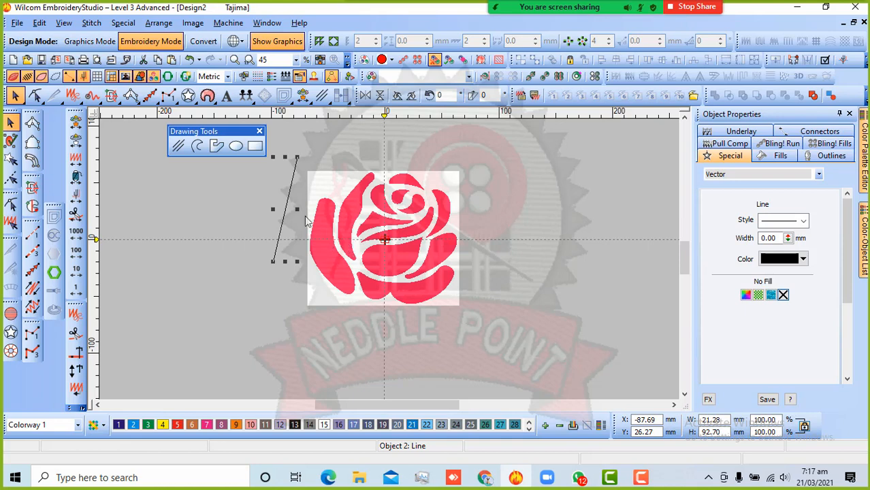
pyautogui.moveTo(289, 202); pyautogui.dragTo(261, 235)
pyautogui.click(287, 303)
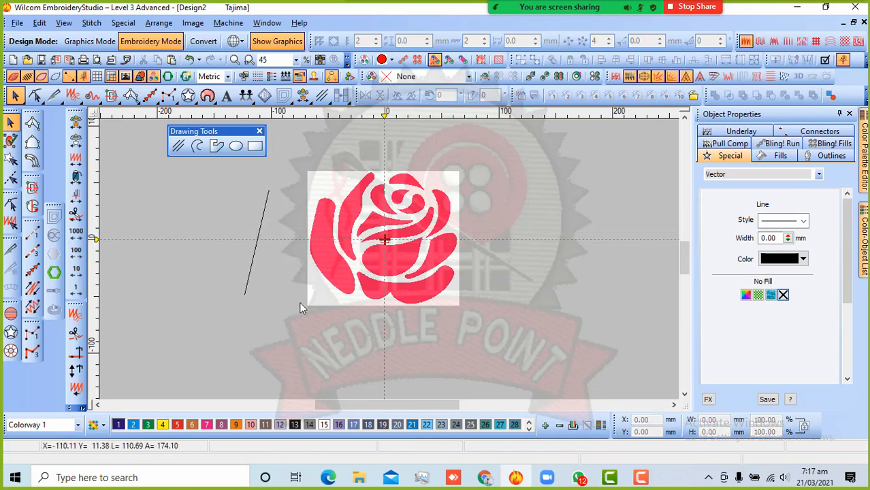
# Step: Draw a gently rising line about 151 mm wide and 24 mm high above the steep line, and deselect it
pyautogui.click(178, 147)
pyautogui.click(175, 184)
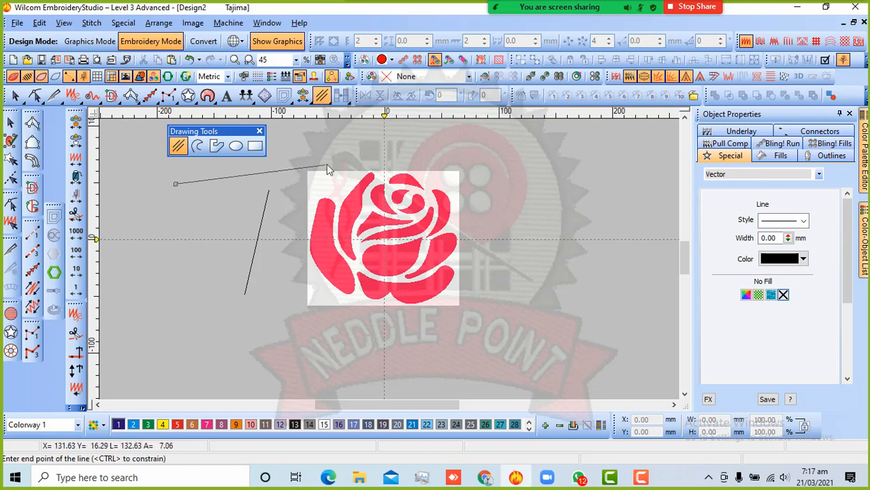
pyautogui.click(347, 157)
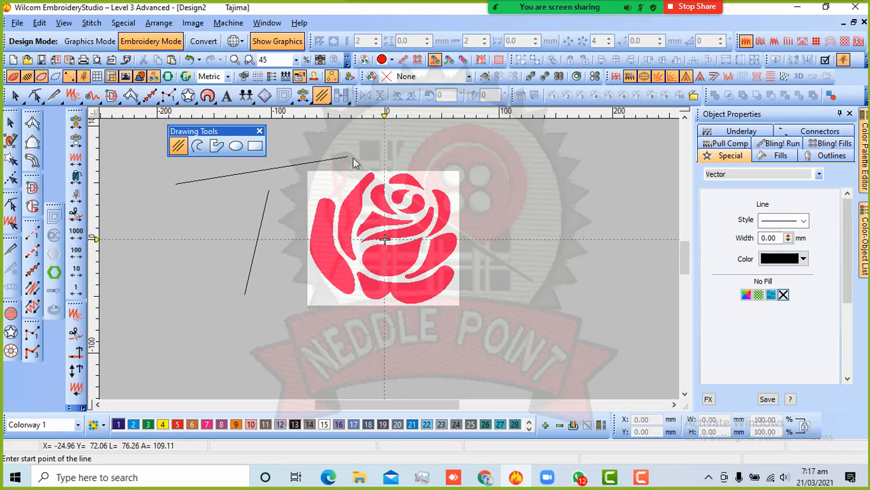
pyautogui.click(11, 122)
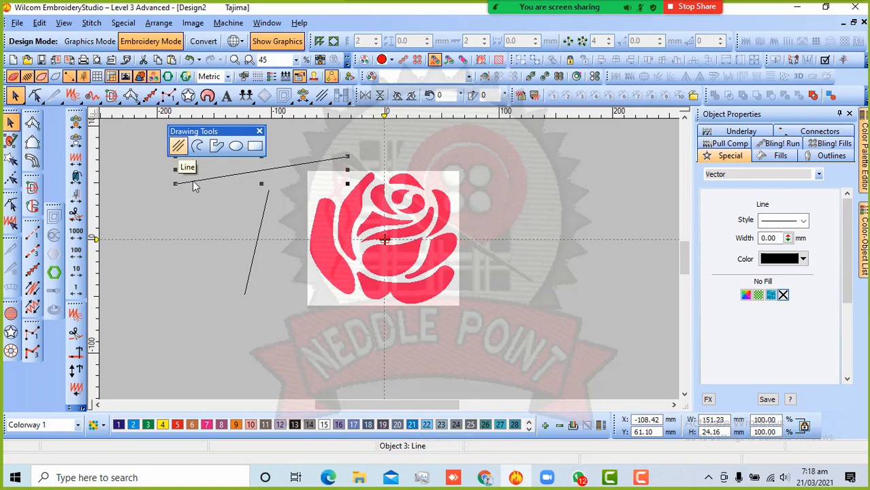
pyautogui.click(205, 230)
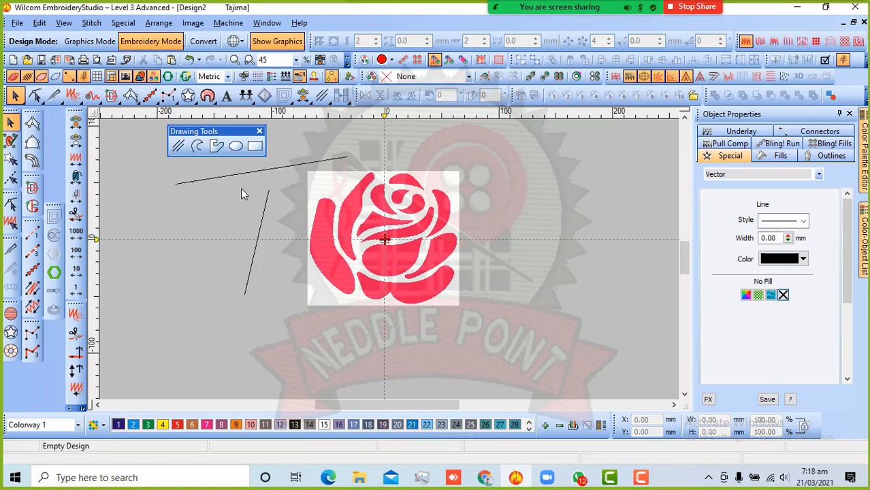
# Step: Draw a constrained horizontal line about 125 mm long below and to the left of the rose, and deselect it
pyautogui.click(178, 146)
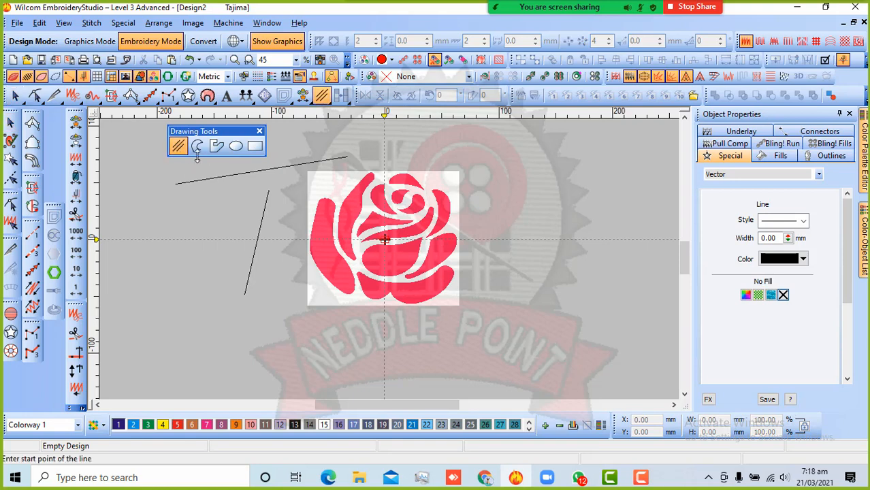
pyautogui.click(248, 337)
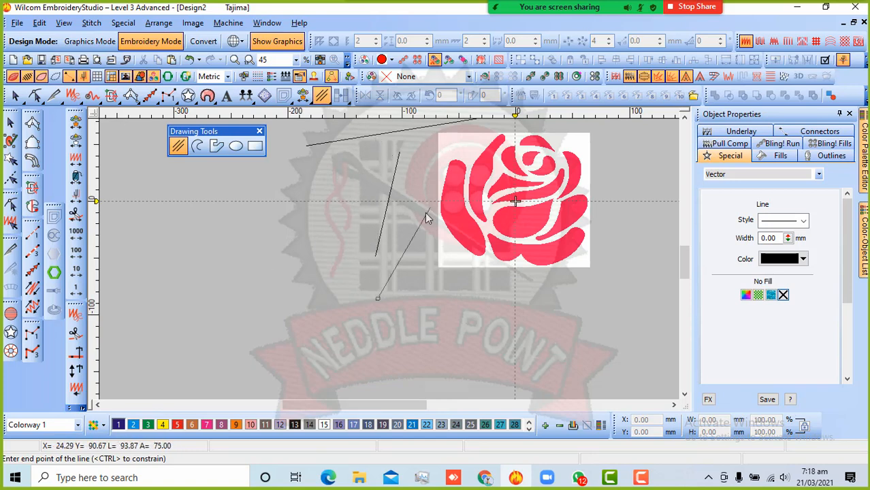
pyautogui.click(520, 300)
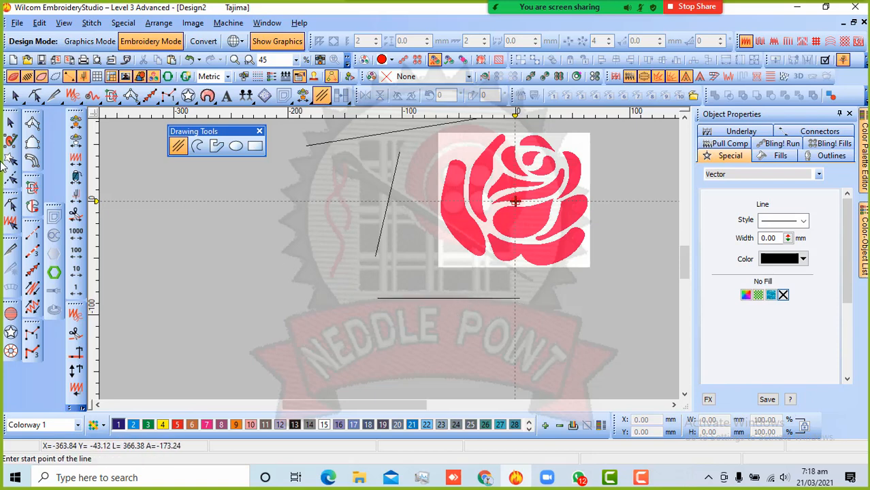
pyautogui.click(10, 122)
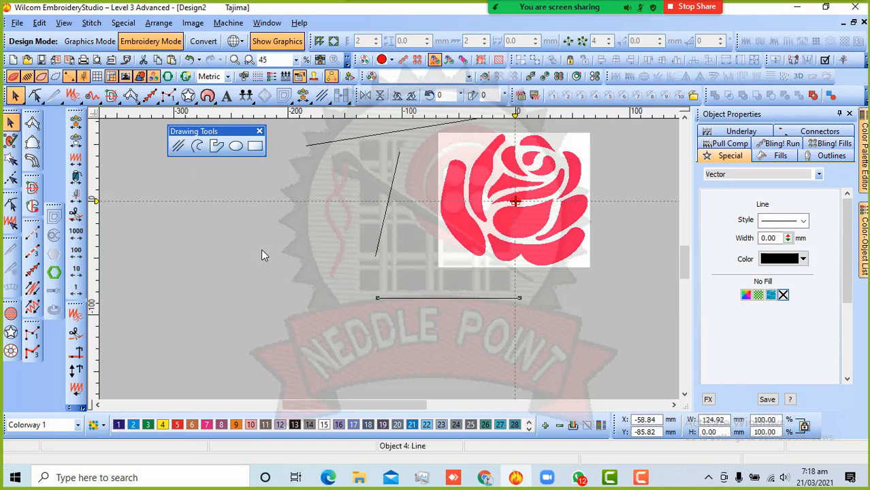
pyautogui.click(241, 241)
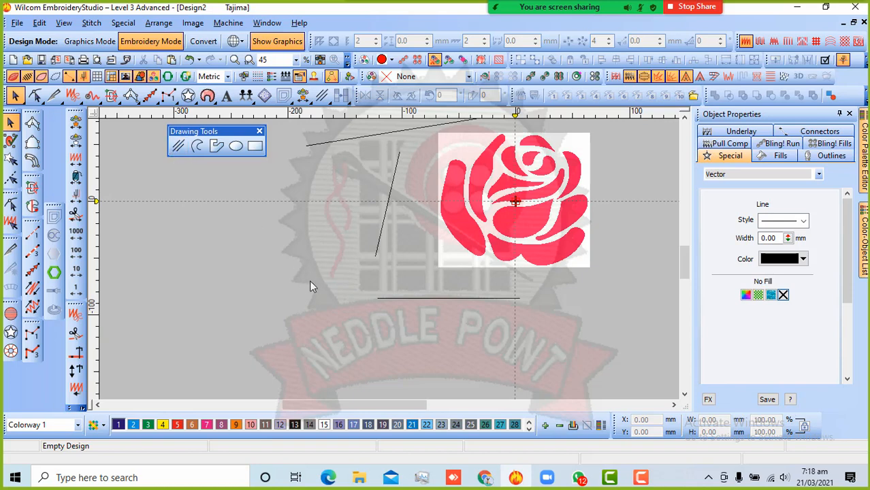
# Step: Draw an unconstrained, nearly horizontal line about 213 mm wide and 5 mm high across the steep line's lower end, and return to object selection
pyautogui.click(177, 145)
pyautogui.click(257, 260)
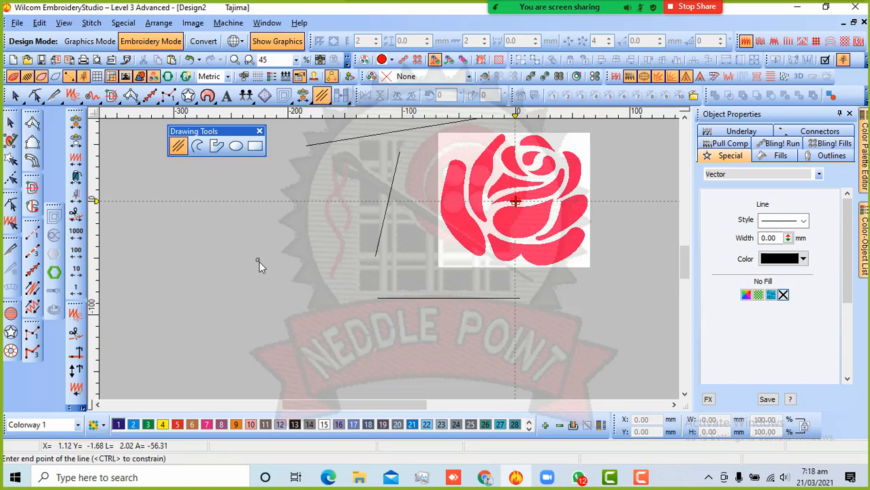
pyautogui.click(501, 265)
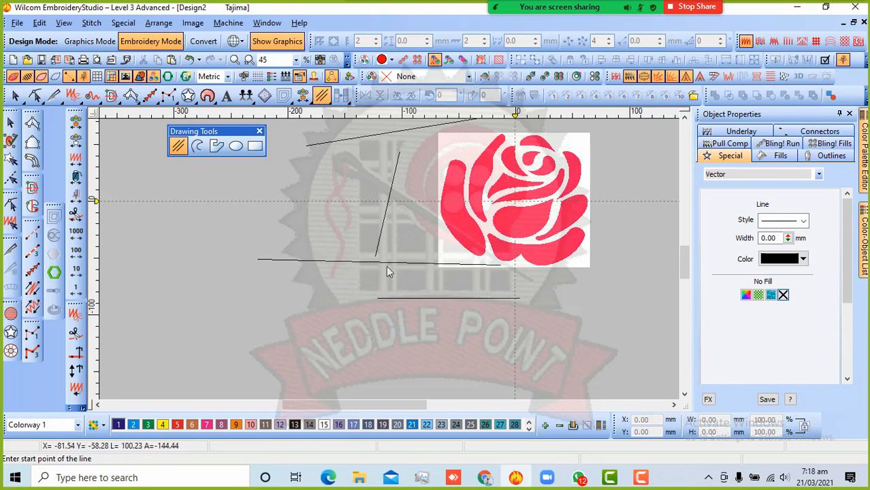
pyautogui.click(11, 122)
# Step: Move the rising, steep and nearly horizontal lines down so they cross near the level of the horizontal line, and deselect them
pyautogui.moveTo(397, 134); pyautogui.dragTo(312, 215)
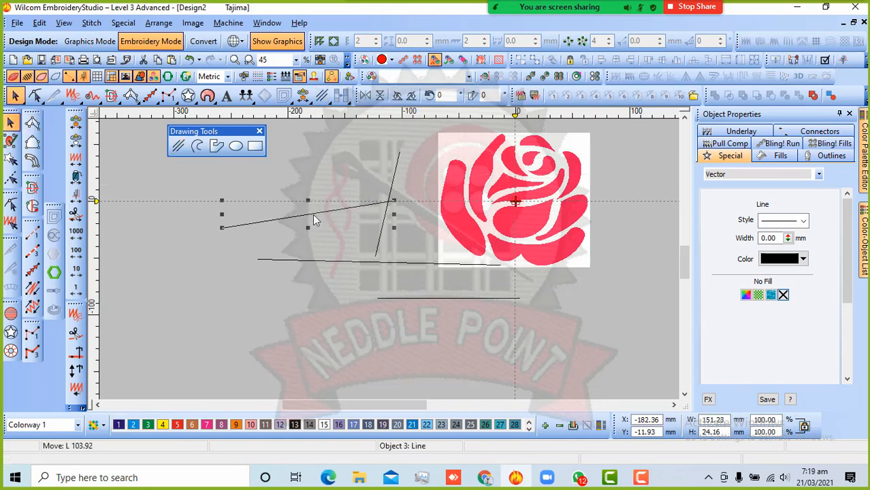
pyautogui.click(381, 220)
pyautogui.moveTo(344, 293); pyautogui.dragTo(344, 294)
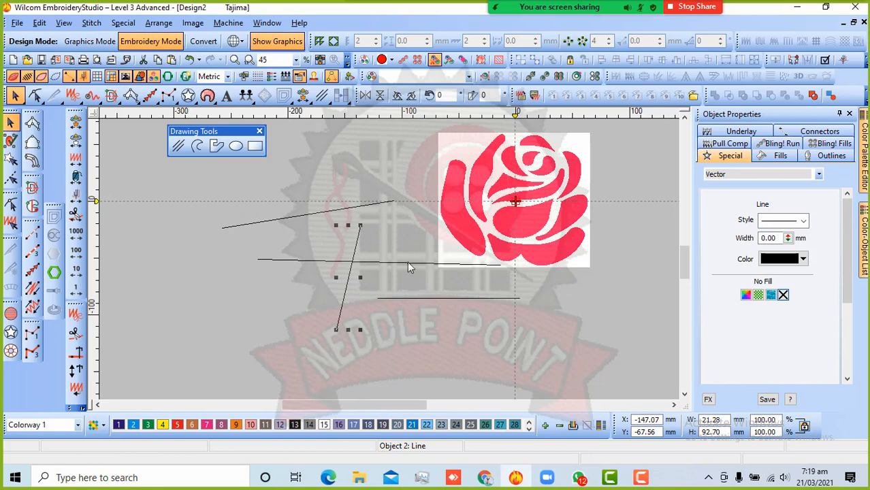
pyautogui.moveTo(407, 262); pyautogui.dragTo(403, 296)
pyautogui.click(353, 215)
pyautogui.moveTo(356, 217); pyautogui.dragTo(355, 290)
pyautogui.click(252, 230)
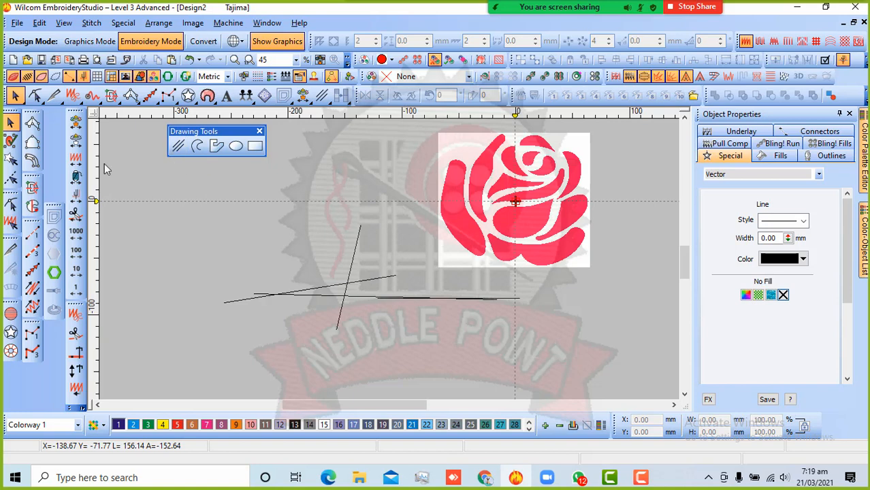
# Step: Draw an open crescent with a seven-point polyline, about 65 mm wide and 73 mm high, left of the rose
pyautogui.click(198, 146)
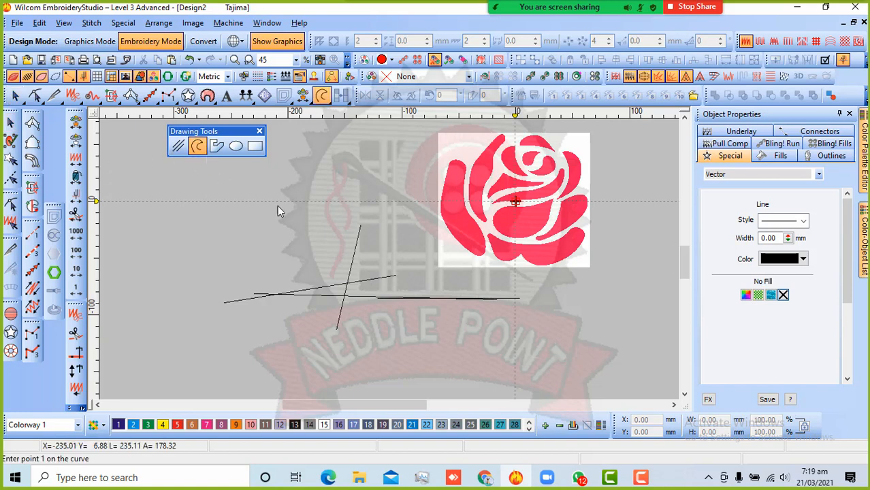
pyautogui.click(312, 244)
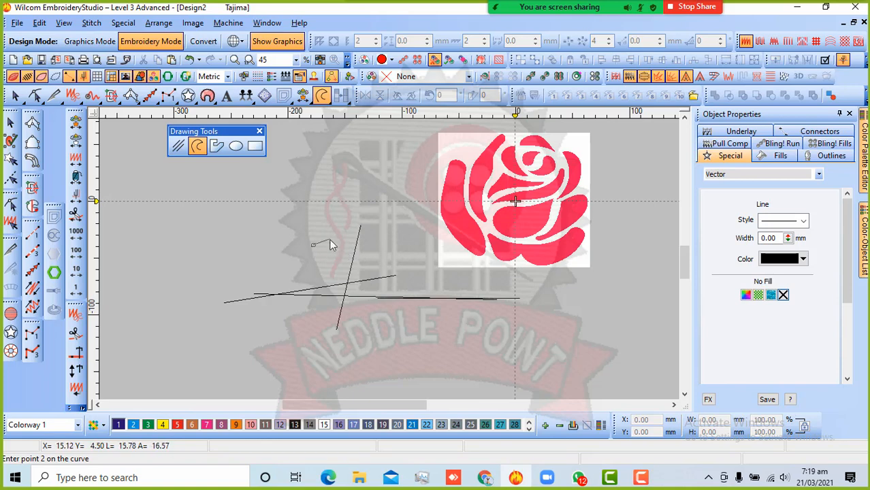
pyautogui.click(297, 202)
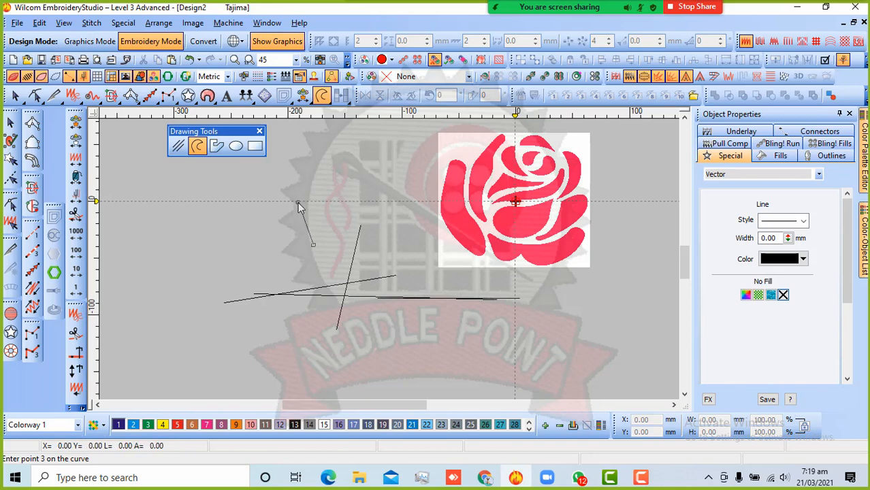
pyautogui.click(337, 162)
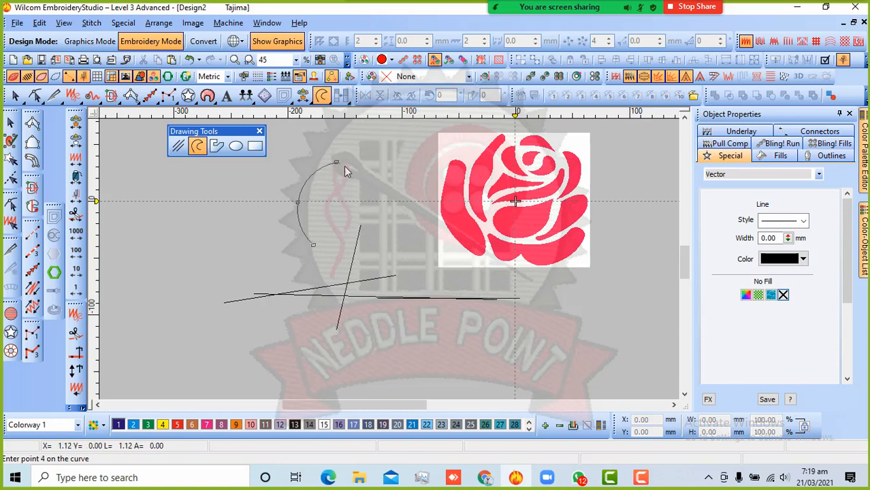
pyautogui.click(371, 189)
pyautogui.click(349, 186)
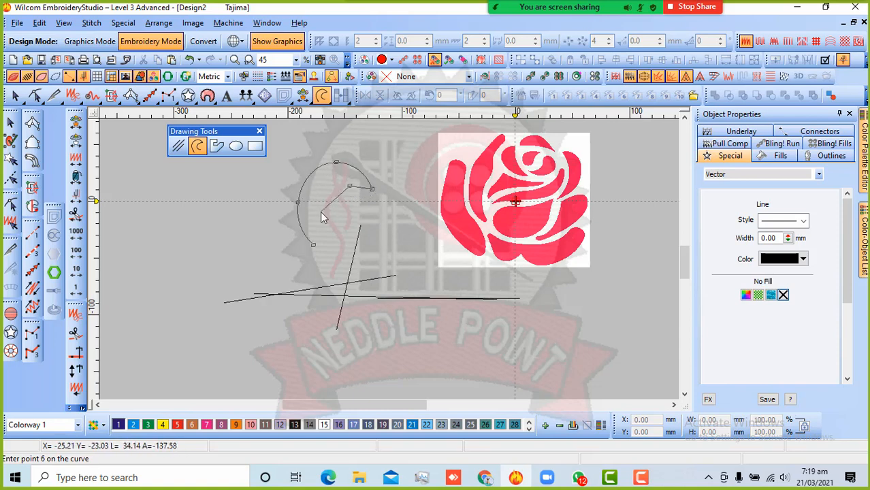
pyautogui.click(328, 203)
pyautogui.click(334, 244)
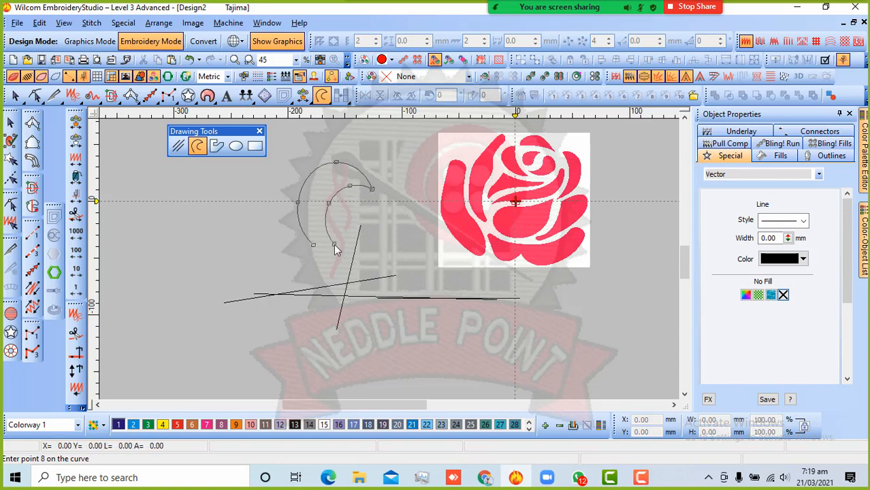
pyautogui.press('Return')
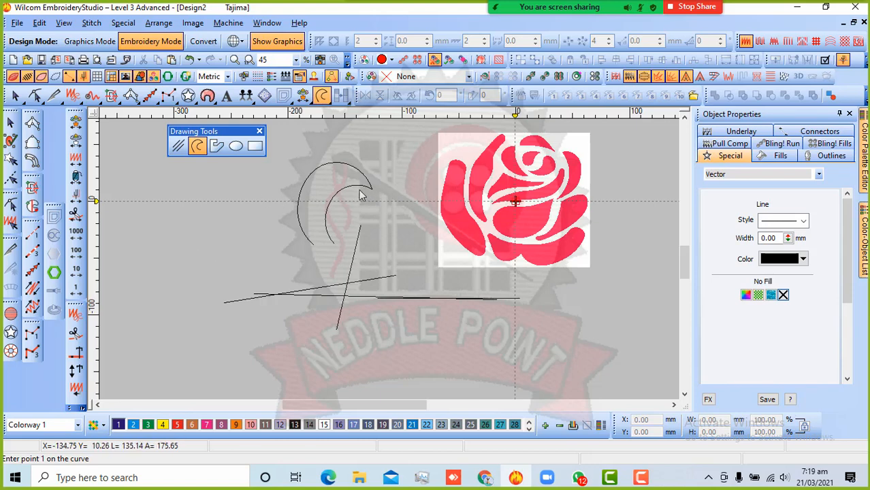
pyautogui.click(11, 121)
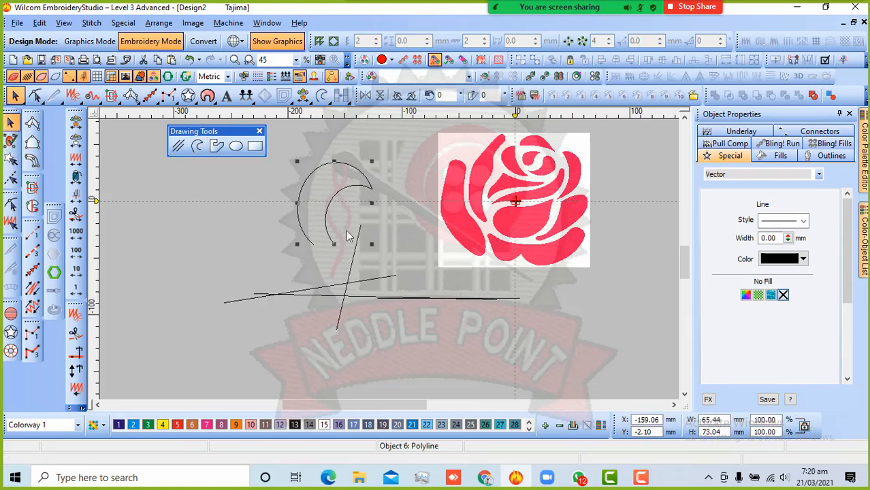
# Step: Move the steep line left to about X -261 mm, Y -60 mm and the crescent to about X -137 mm, Y 10 mm, and deselect
pyautogui.moveTo(352, 262); pyautogui.dragTo(221, 251)
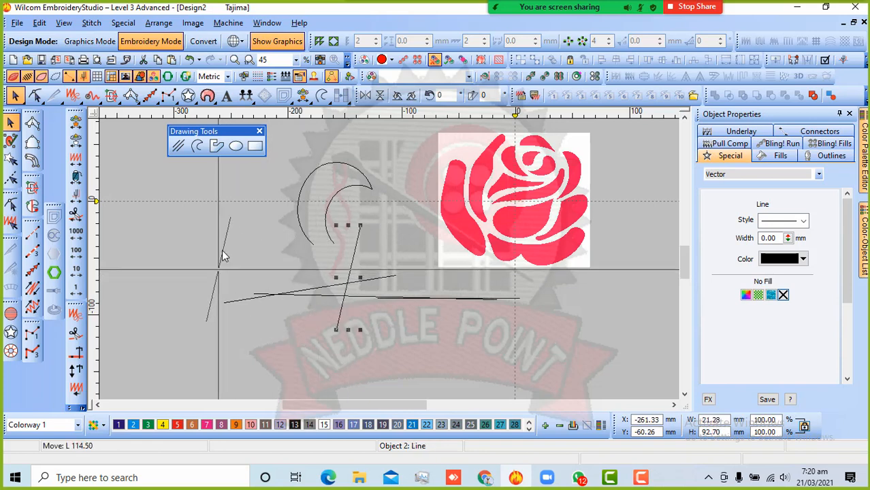
pyautogui.click(351, 193)
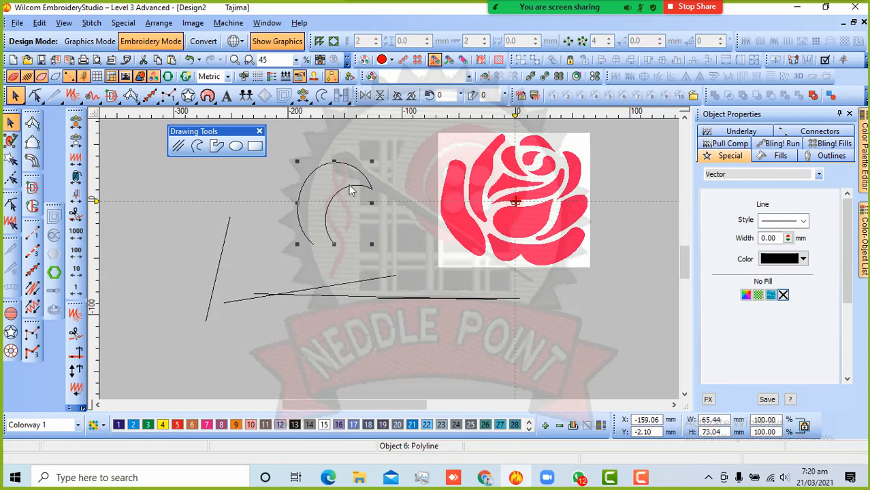
pyautogui.moveTo(354, 194); pyautogui.dragTo(368, 179)
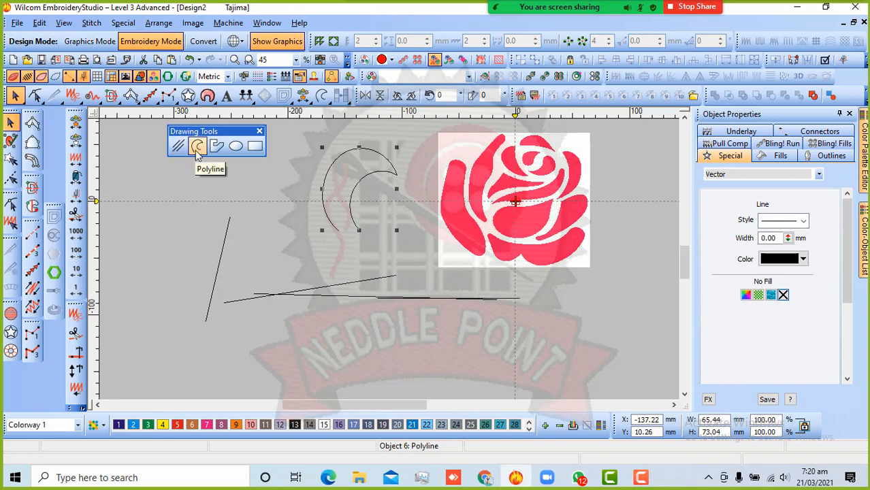
pyautogui.click(318, 232)
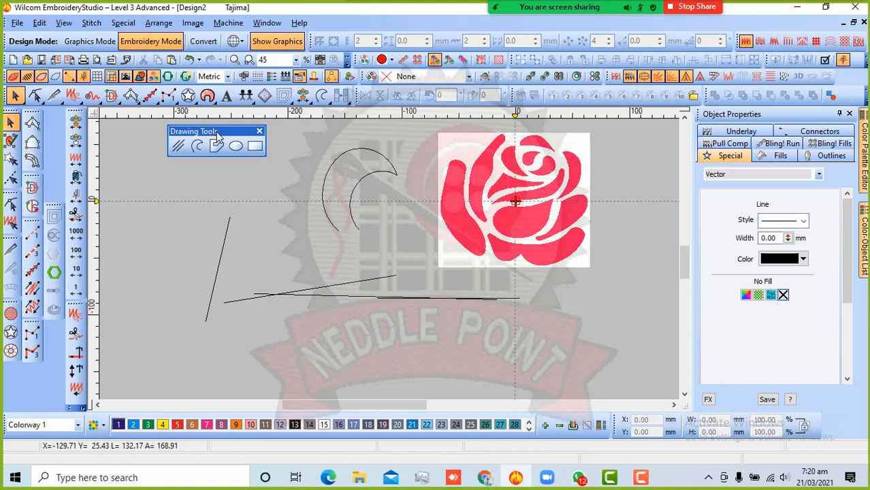
# Step: Draw an open, straight-sided peak with a three-point polyline, about 36 mm wide and 40 mm high, left of the crescent
pyautogui.click(197, 145)
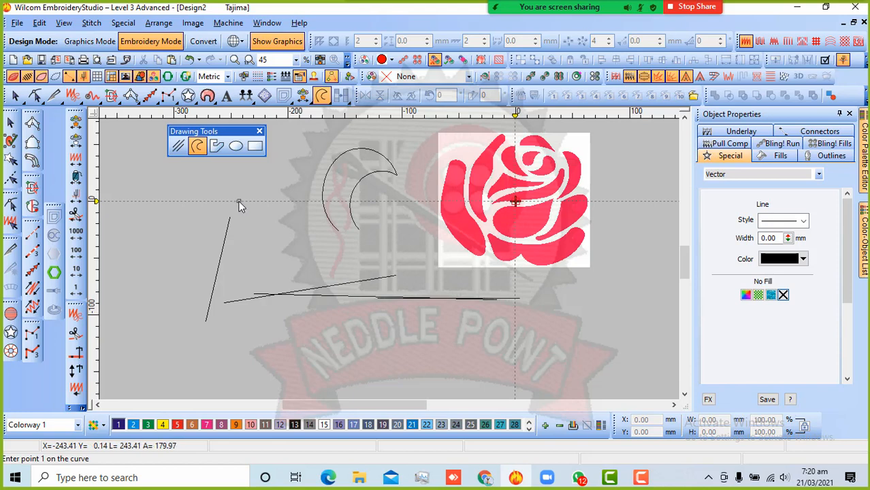
pyautogui.click(238, 201)
pyautogui.click(260, 157)
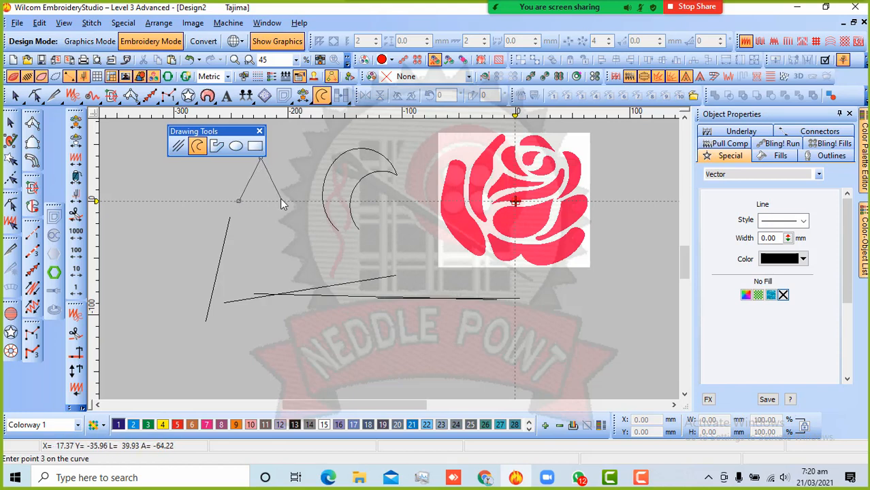
pyautogui.click(279, 202)
pyautogui.press('Return')
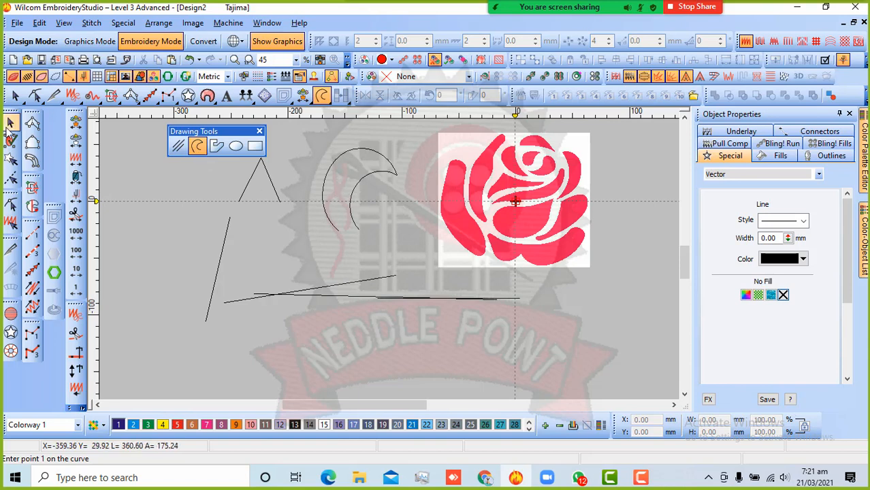
pyautogui.press('Escape')
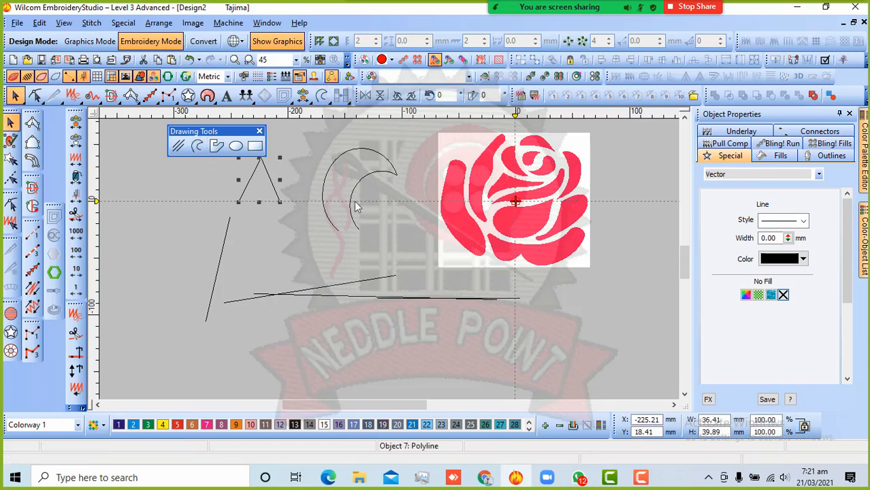
# Step: Move the long, nearly horizontal line up to about X -133 mm, Y -52 mm, clear of the rising line
pyautogui.click(348, 282)
pyautogui.moveTo(341, 295); pyautogui.dragTo(328, 258)
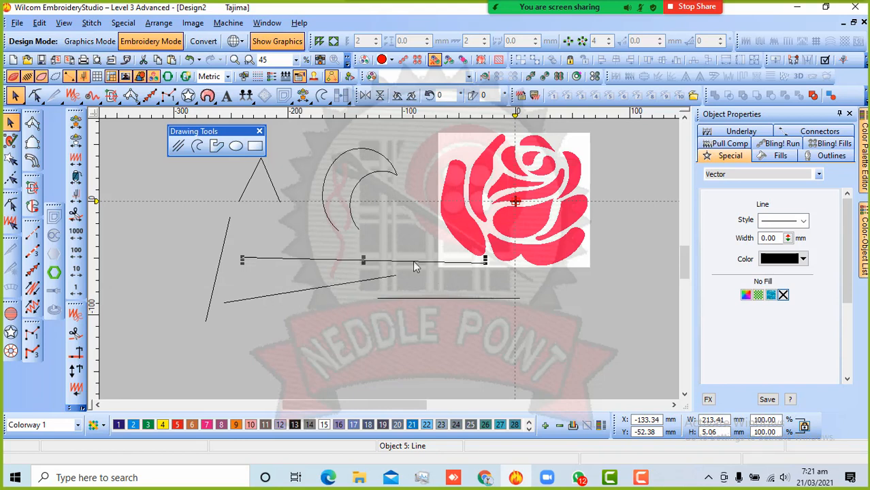
# Step: Move the long, nearly horizontal line slightly up and reshape its end node to make it level and about 173 mm long
pyautogui.moveTo(418, 261); pyautogui.dragTo(414, 253)
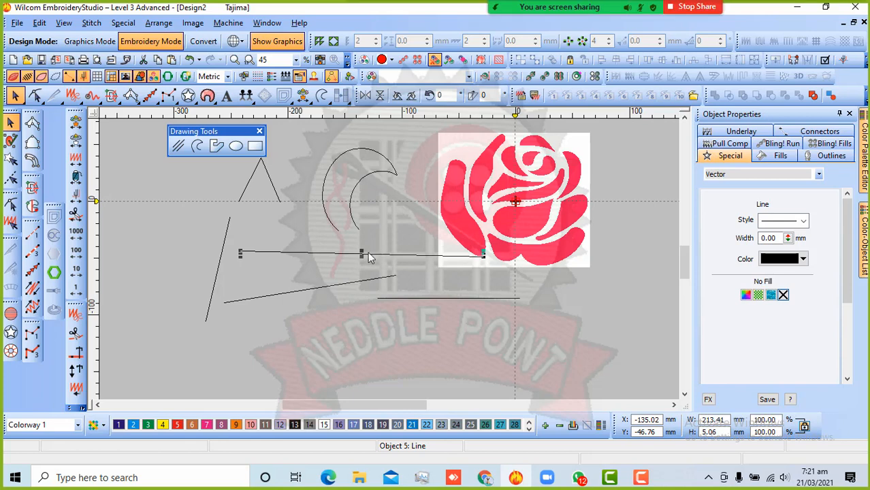
pyautogui.press('h')
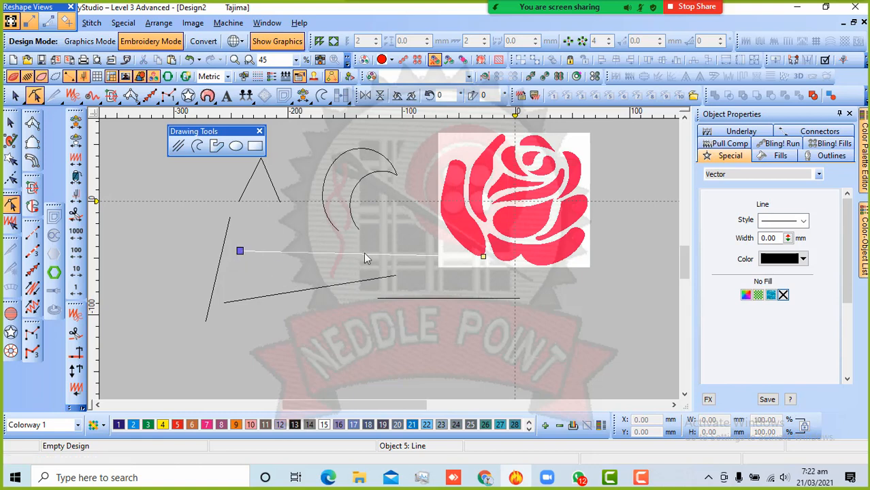
pyautogui.moveTo(429, 237); pyautogui.dragTo(503, 279)
pyautogui.moveTo(484, 259)
pyautogui.mouseDown()
pyautogui.moveTo(480, 214)
pyautogui.moveTo(454, 164)
pyautogui.moveTo(272, 167)
pyautogui.moveTo(198, 192)
pyautogui.moveTo(160, 192)
pyautogui.mouseUp()
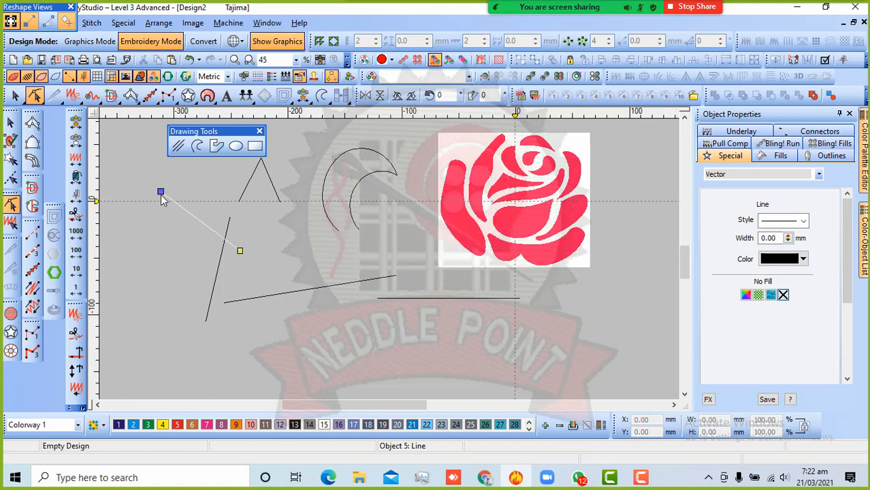
pyautogui.moveTo(161, 192); pyautogui.dragTo(534, 246)
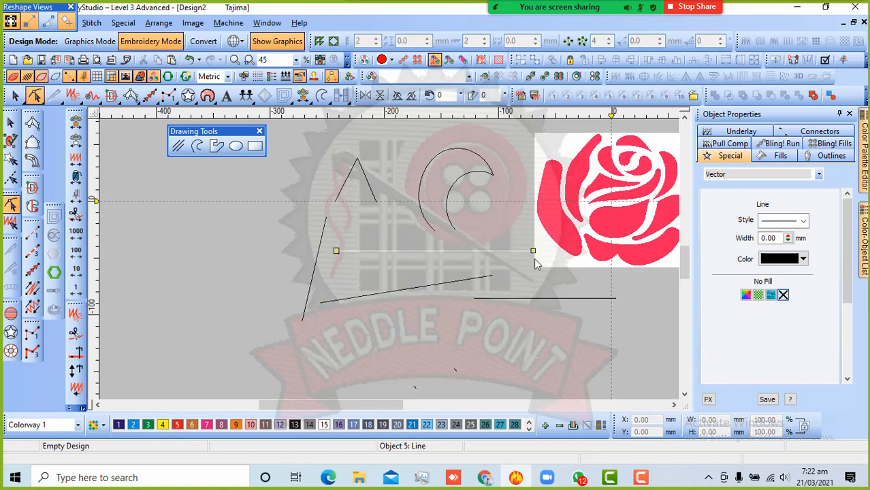
pyautogui.click(11, 123)
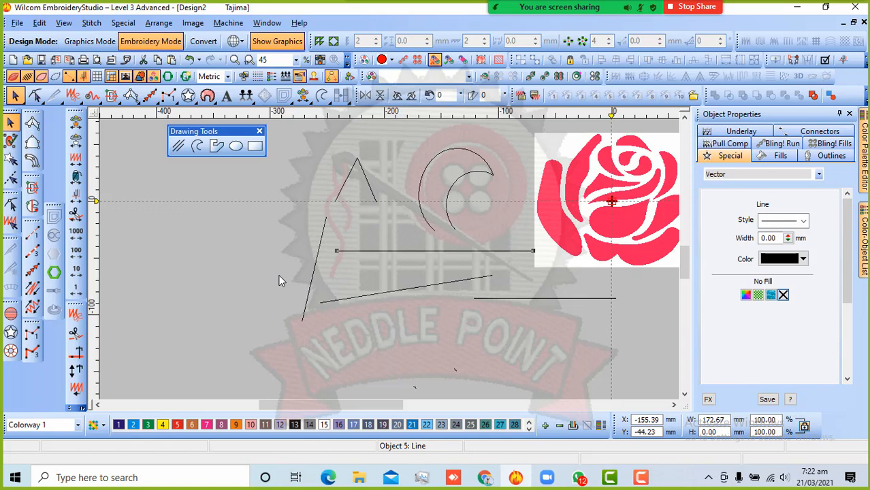
# Step: Examine the level line's two end nodes in Reshape by selecting each in turn, and return to object selection
pyautogui.click(430, 262)
pyautogui.click(389, 252)
pyautogui.click(376, 258)
pyautogui.click(398, 251)
pyautogui.press('h')
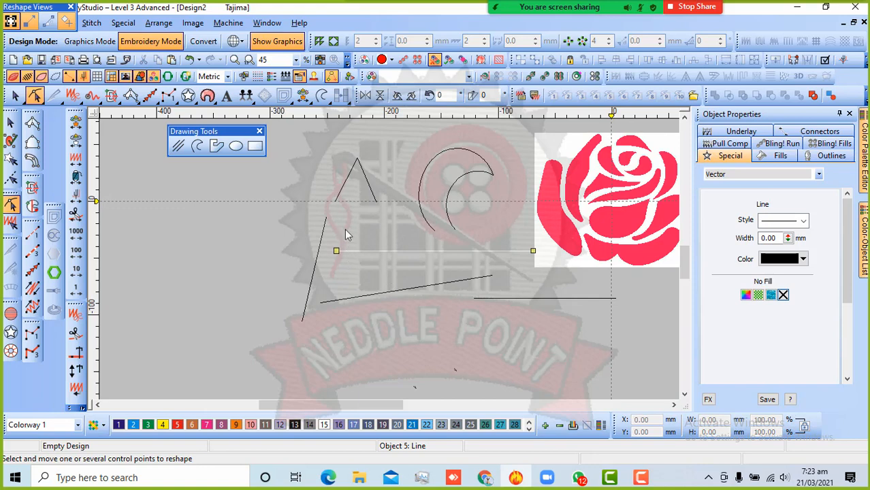
pyautogui.moveTo(344, 229); pyautogui.dragTo(317, 293)
pyautogui.moveTo(531, 230); pyautogui.dragTo(554, 290)
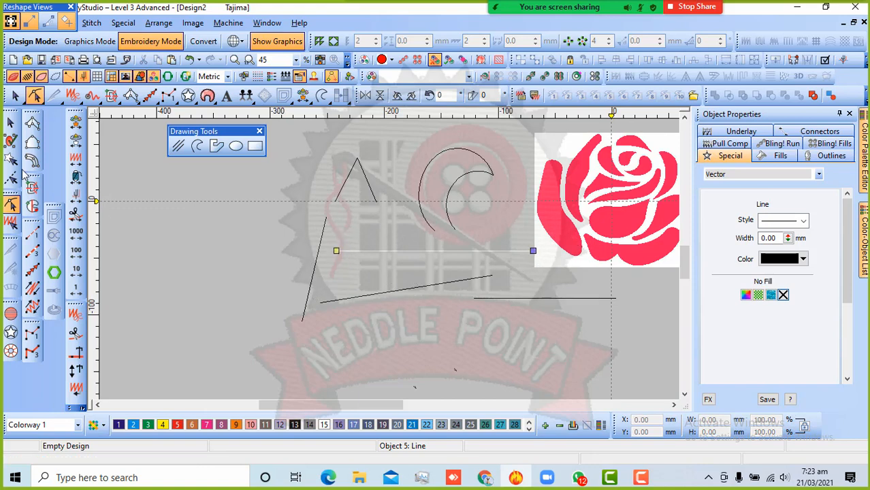
pyautogui.click(10, 122)
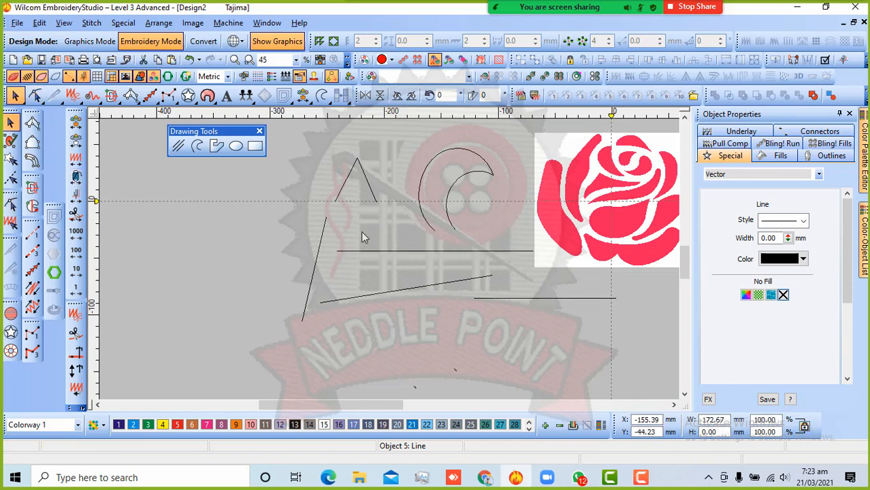
# Step: Examine the crescent's nodes in Reshape, selecting the tip node and the two open end nodes
pyautogui.click(322, 267)
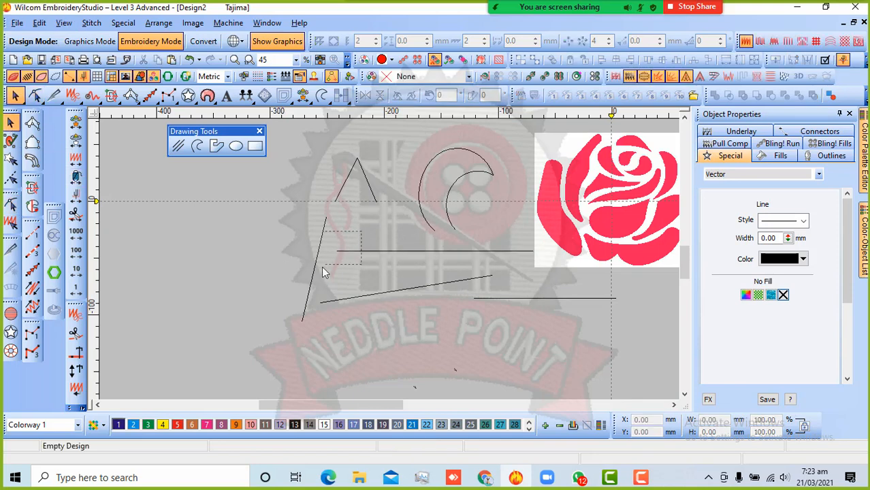
pyautogui.click(429, 227)
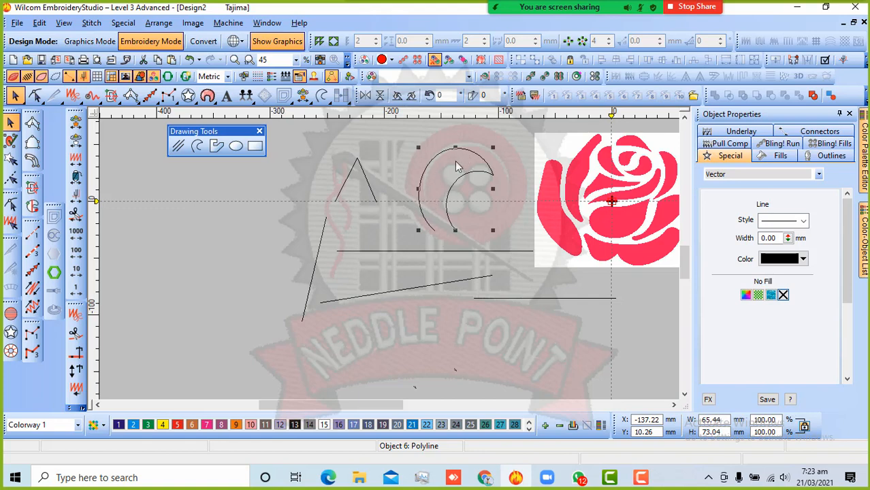
pyautogui.press('h')
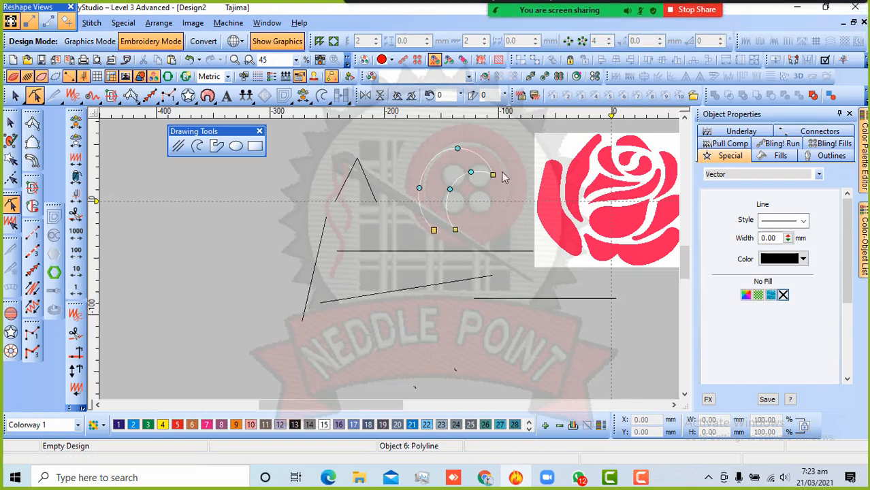
pyautogui.moveTo(505, 168); pyautogui.dragTo(488, 186)
pyautogui.moveTo(480, 219); pyautogui.dragTo(412, 245)
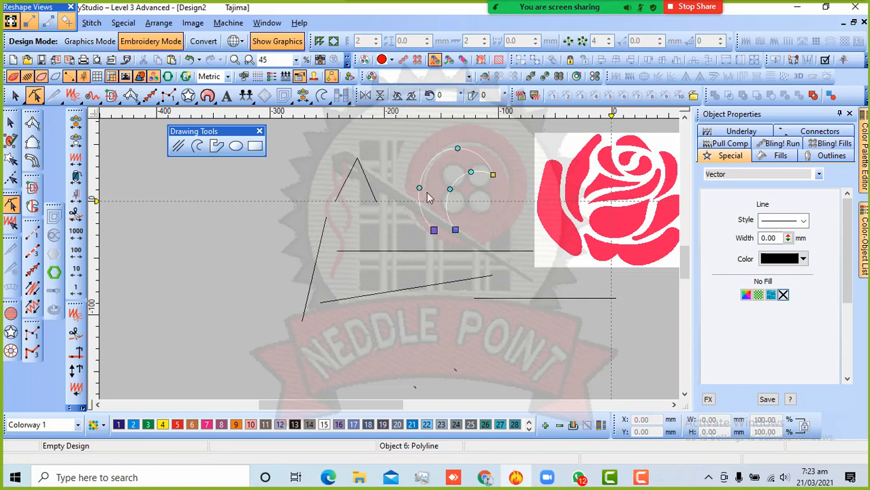
pyautogui.scroll(1, 427, 198)
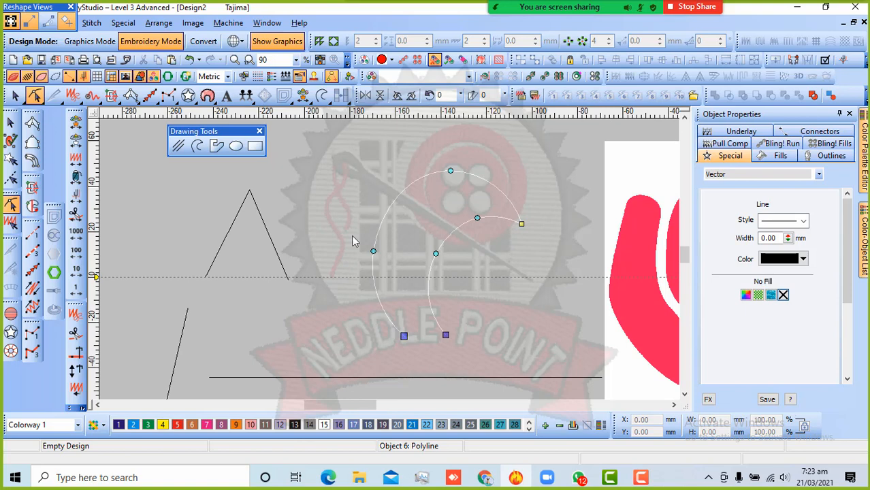
# Step: Examine the crescent's curve and corner nodes one after another in Reshape and compare them with the peak's corner nodes
pyautogui.moveTo(335, 232); pyautogui.dragTo(378, 259)
pyautogui.click(375, 254)
pyautogui.click(436, 253)
pyautogui.click(445, 336)
pyautogui.click(436, 253)
pyautogui.click(404, 335)
pyautogui.click(374, 251)
pyautogui.moveTo(430, 160); pyautogui.dragTo(468, 185)
pyautogui.click(507, 295)
pyautogui.click(279, 259)
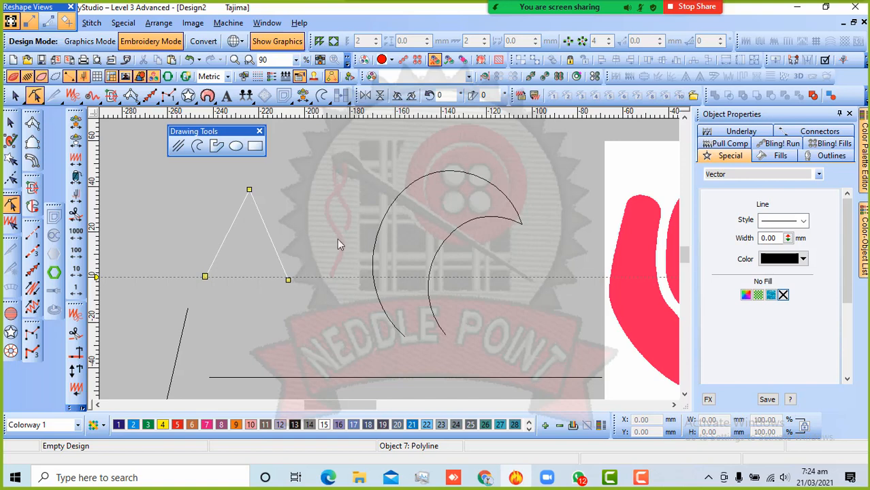
pyautogui.click(382, 222)
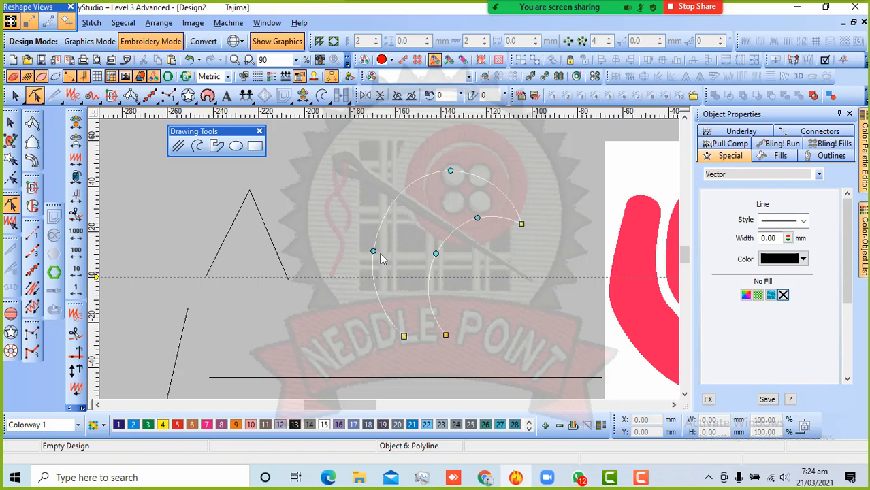
# Step: Leave Reshape and move the crescent up and left to about X -159 mm, Y 22 mm
pyautogui.click(11, 122)
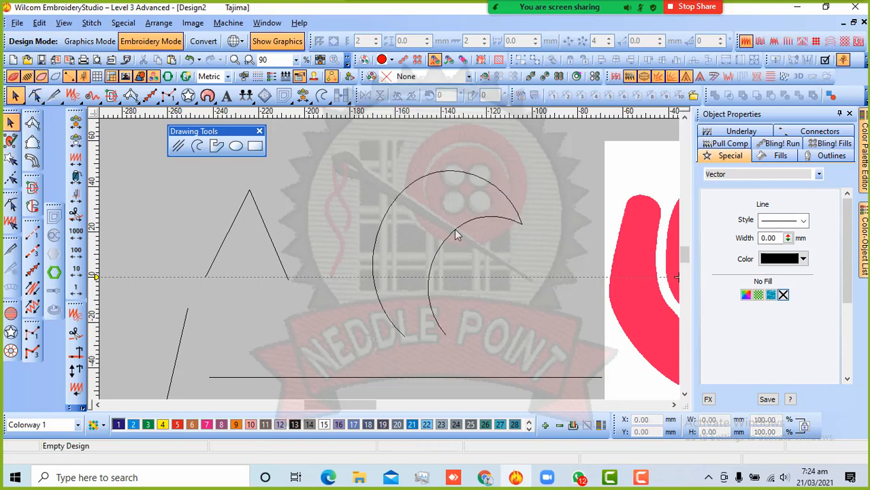
pyautogui.moveTo(455, 229); pyautogui.dragTo(407, 204)
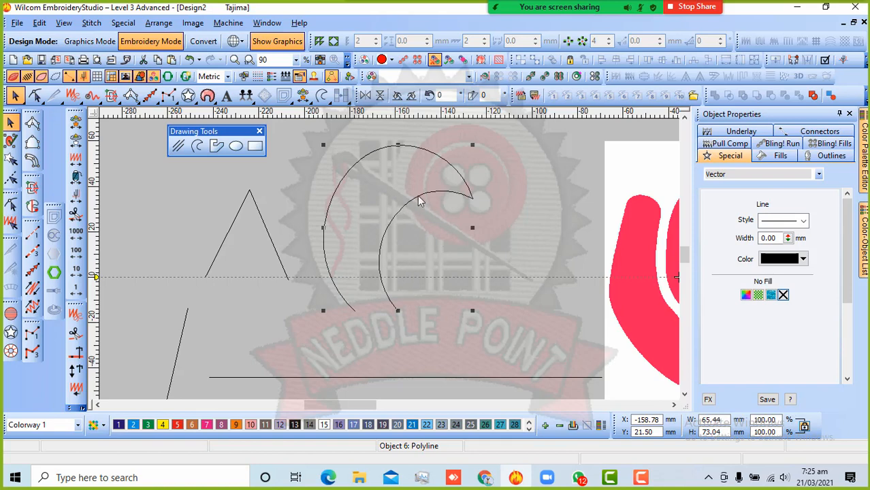
# Step: Select the three-point peak and place a vertical guide through its upper middle selection handle, at about X -225.2 mm
pyautogui.click(264, 224)
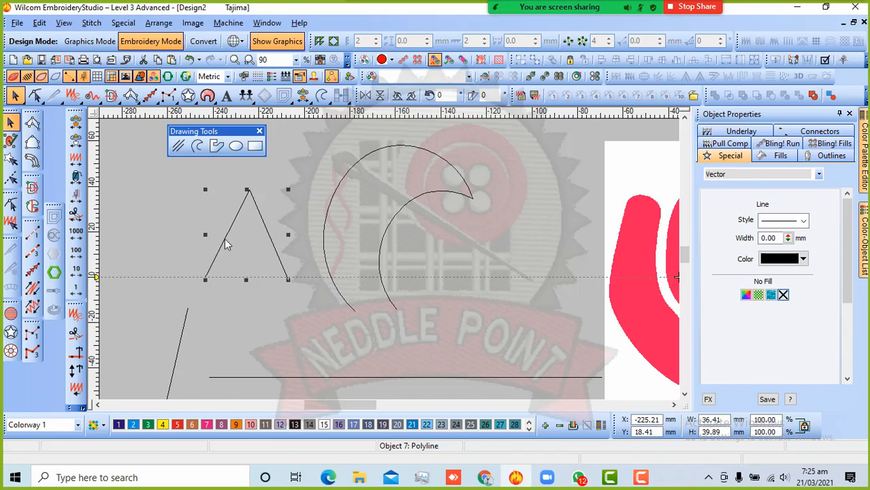
pyautogui.scroll(1, 225, 239)
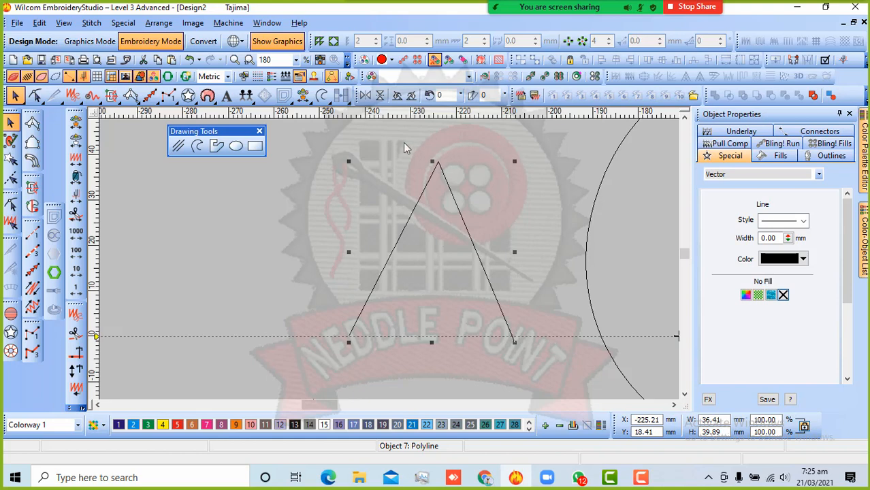
pyautogui.click(341, 160)
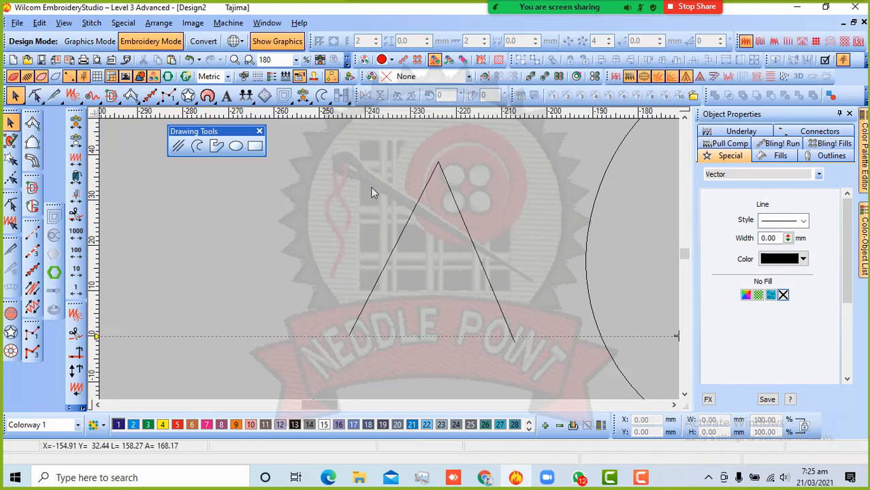
pyautogui.click(424, 196)
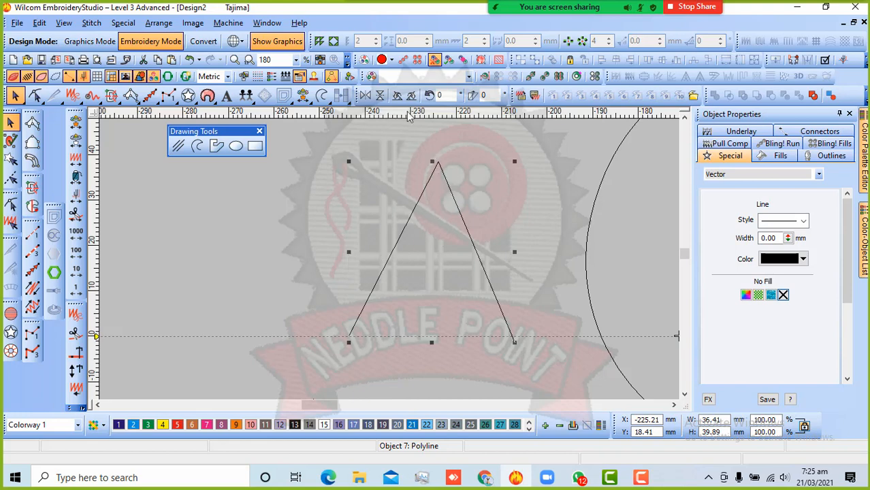
pyautogui.moveTo(408, 116)
pyautogui.mouseDown()
pyautogui.moveTo(434, 114)
pyautogui.moveTo(413, 116)
pyautogui.mouseUp()
pyautogui.scroll(3, 423, 155)
pyautogui.scroll(3, 389, 292)
pyautogui.scroll(-2, 393, 238)
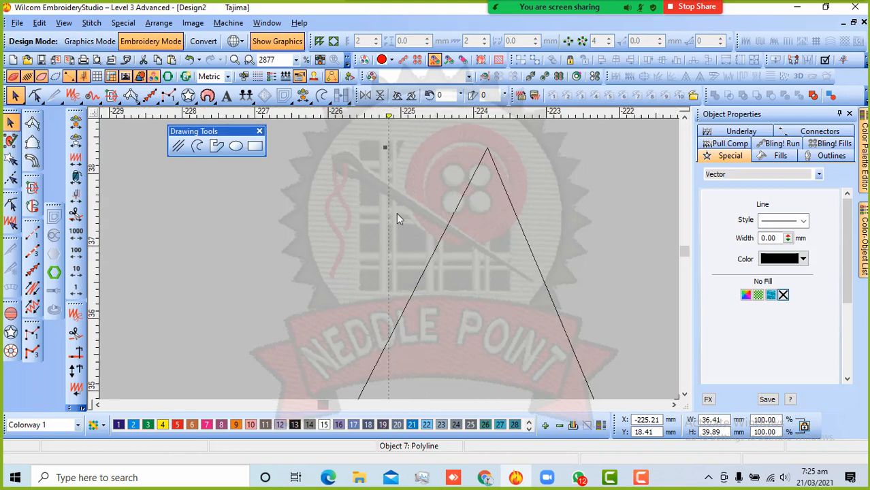
pyautogui.scroll(3, 381, 137)
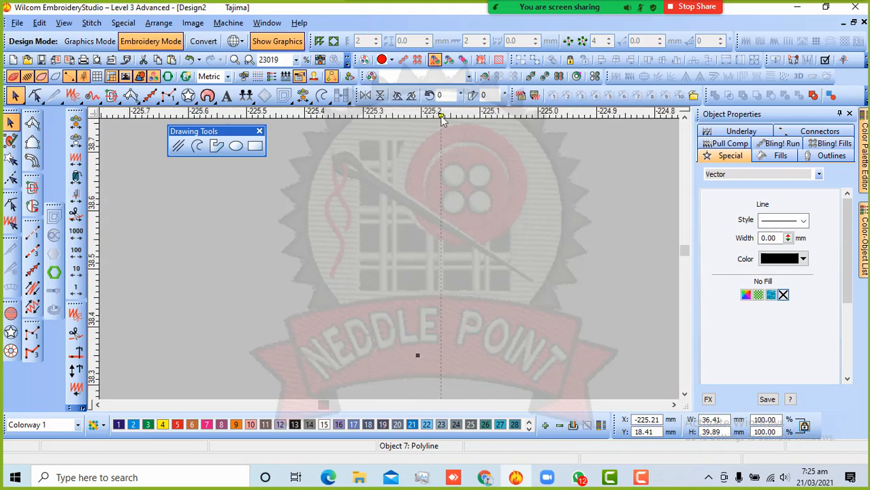
pyautogui.moveTo(441, 116); pyautogui.dragTo(417, 117)
# Step: Reshape the peak by nudging its apex node left onto the vertical guide so the two sides are symmetrical
pyautogui.scroll(-7, 389, 260)
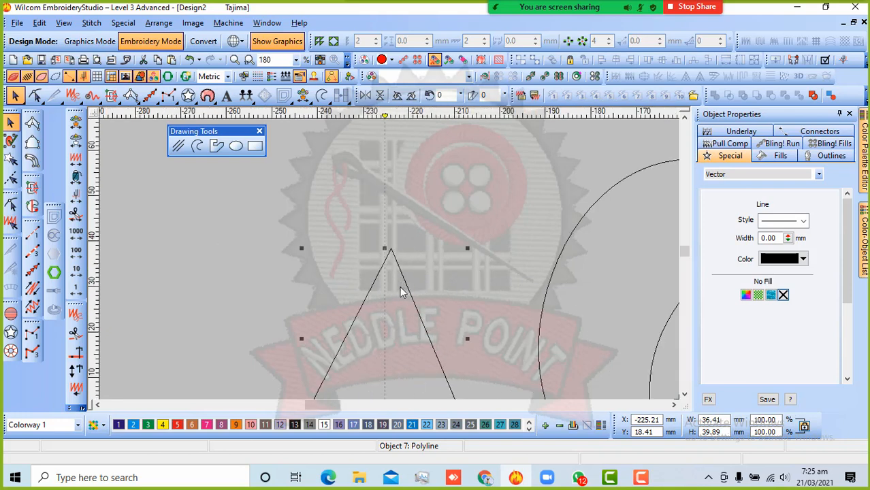
pyautogui.scroll(-1, 391, 276)
pyautogui.scroll(2, 389, 267)
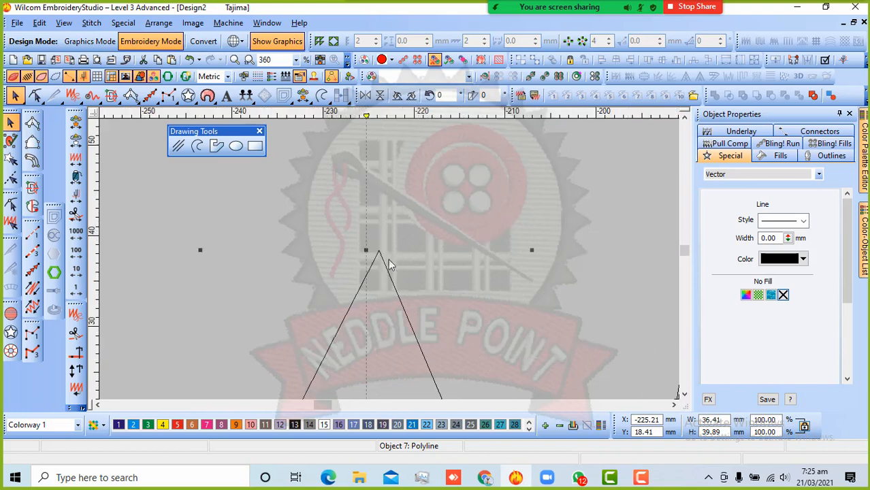
pyautogui.scroll(1, 387, 257)
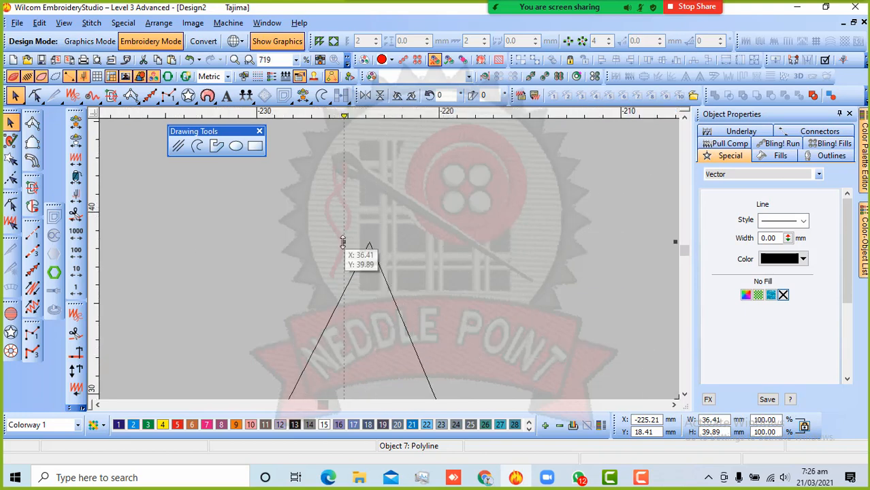
pyautogui.scroll(-3, 388, 262)
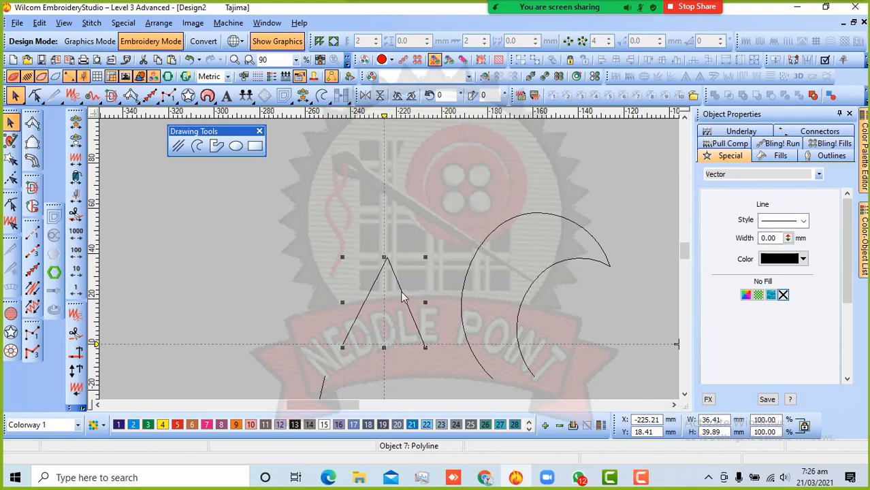
pyautogui.press('h')
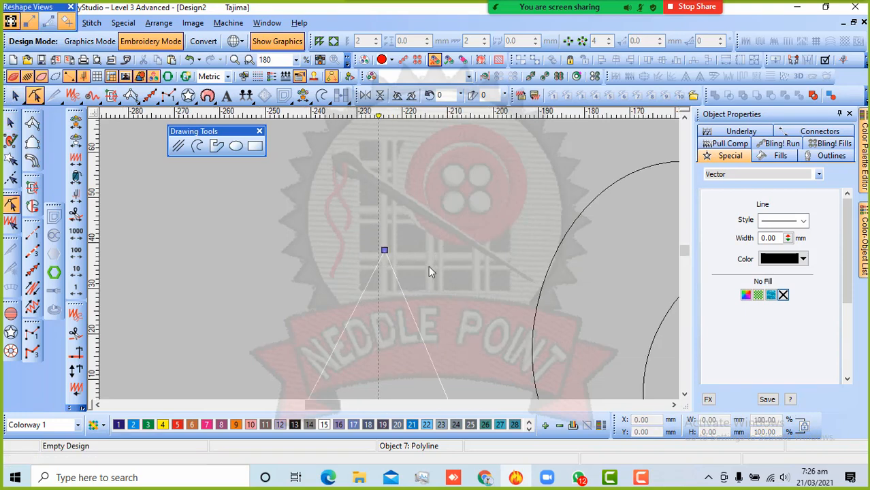
pyautogui.press('Left')
pyautogui.press('Left')
pyautogui.press('Left')
pyautogui.press('Left')
pyautogui.press('Left')
pyautogui.press('Left')
pyautogui.press('Left')
pyautogui.press('Left')
pyautogui.press('Left')
pyautogui.press('Left')
pyautogui.press('Left')
pyautogui.scroll(5, 373, 259)
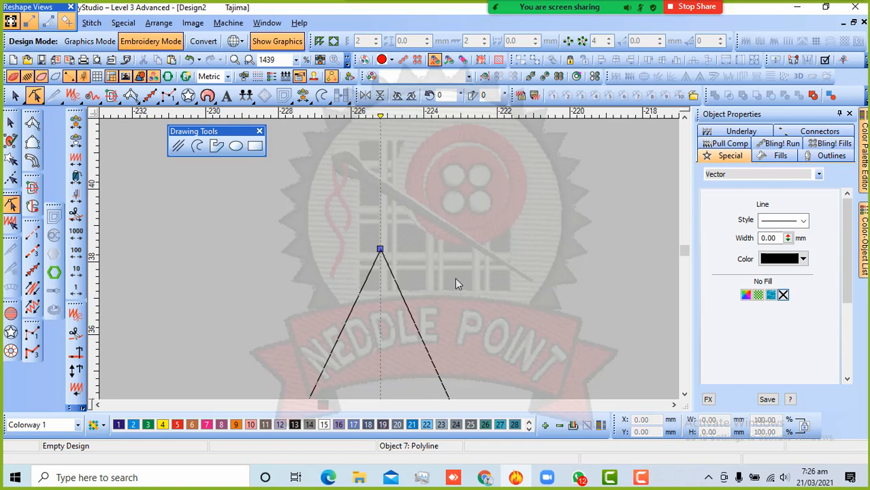
pyautogui.press('Left')
pyautogui.press('Left')
pyautogui.press('Left')
pyautogui.press('Left')
pyautogui.press('Left')
pyautogui.press('Left')
pyautogui.press('Left')
pyautogui.press('Left')
pyautogui.press('Left')
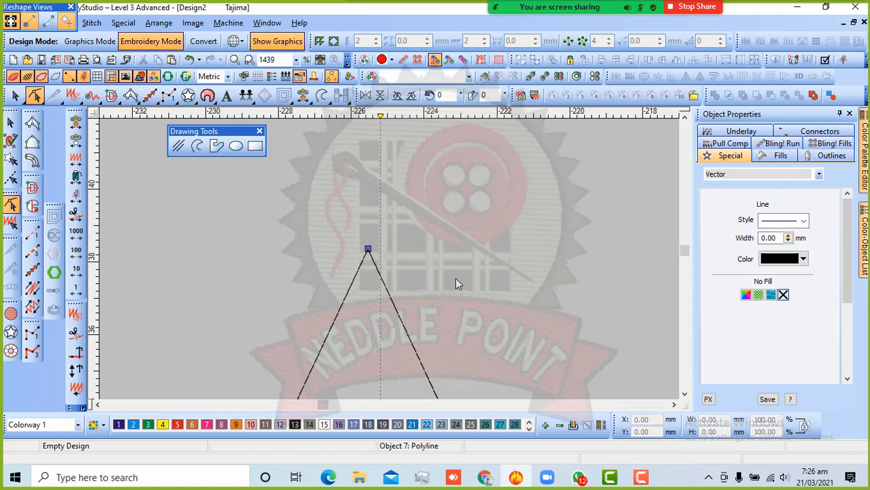
pyautogui.press('Right')
pyautogui.press('Right')
pyautogui.press('Right')
pyautogui.press('Right')
pyautogui.press('Right')
pyautogui.press('Right')
pyautogui.press('Right')
pyautogui.press('Right')
pyautogui.press('Right')
pyautogui.press('Right')
pyautogui.press('Right')
pyautogui.press('Right')
pyautogui.press('Right')
pyautogui.press('Left')
pyautogui.press('Left')
pyautogui.press('Left')
pyautogui.press('Left')
pyautogui.press('Left')
pyautogui.press('Left')
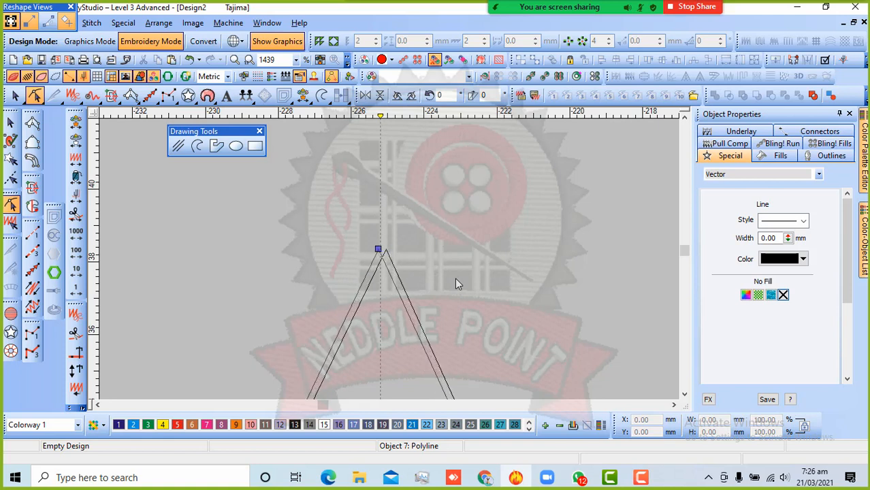
pyautogui.press('Right')
pyautogui.press('Left')
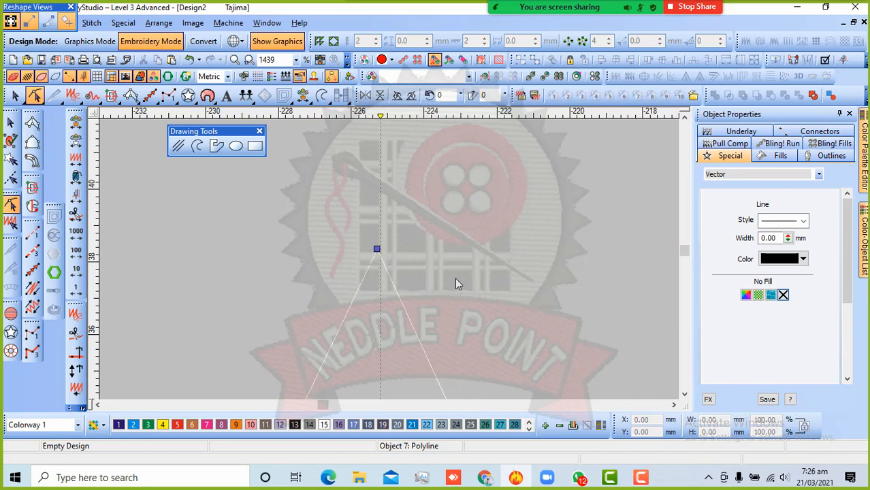
pyautogui.press('Right')
pyautogui.press('Left')
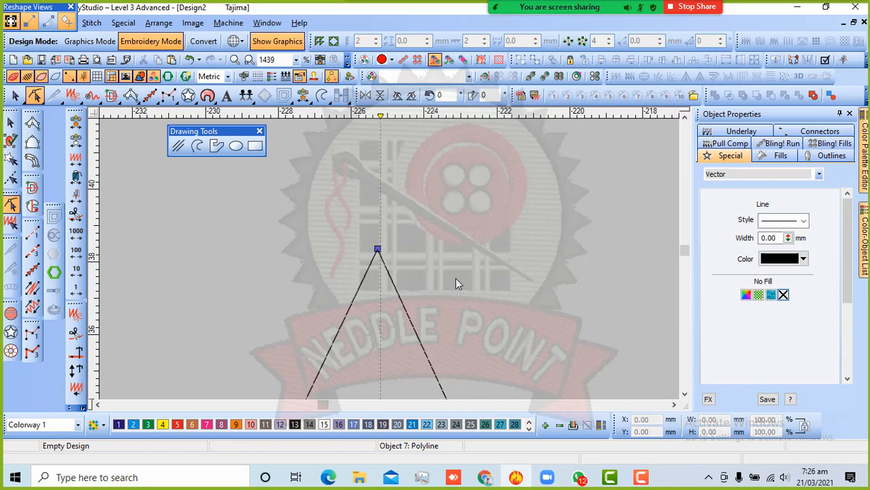
pyautogui.press('Right')
pyautogui.press('Right')
pyautogui.press('Right')
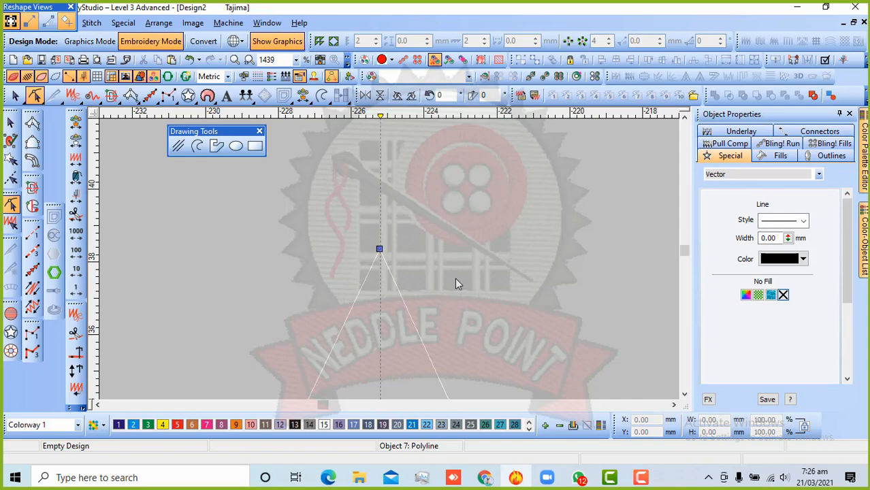
pyautogui.click(7, 118)
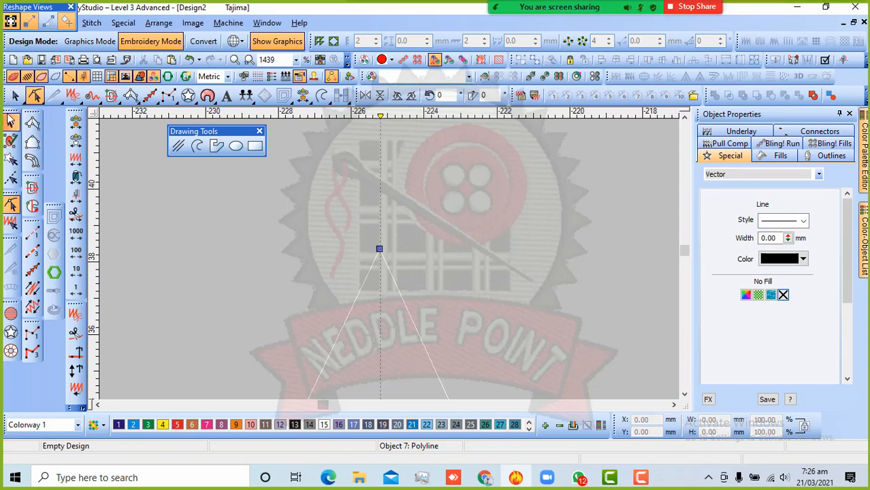
# Step: Select the three-point peak and the crescent one after the other to compare the two polylines
pyautogui.click(491, 224)
pyautogui.scroll(-2, 292, 309)
pyautogui.scroll(-2, 390, 258)
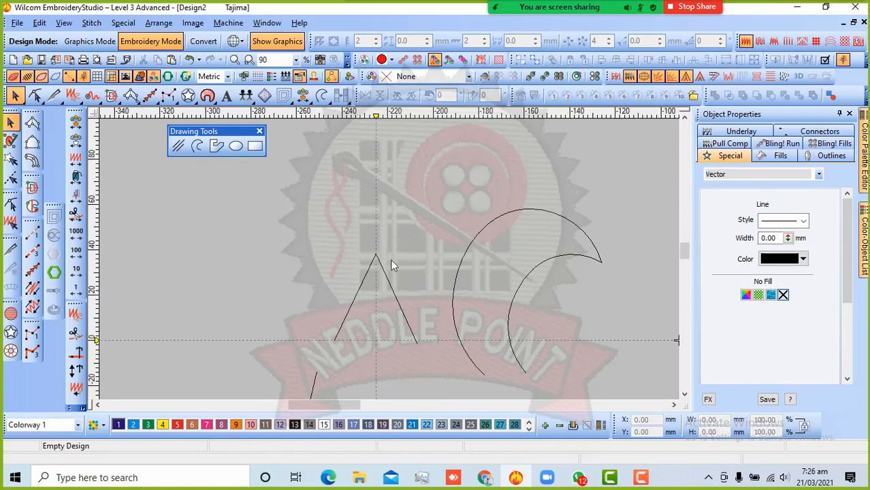
pyautogui.click(383, 268)
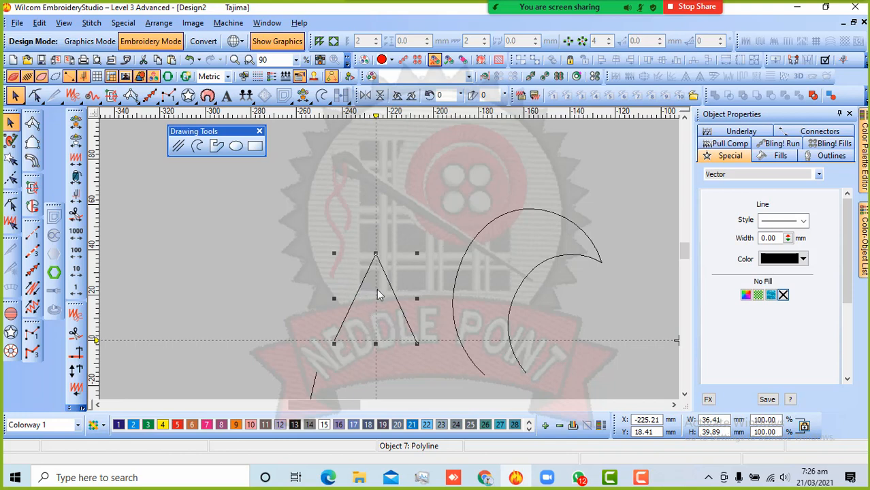
pyautogui.click(520, 362)
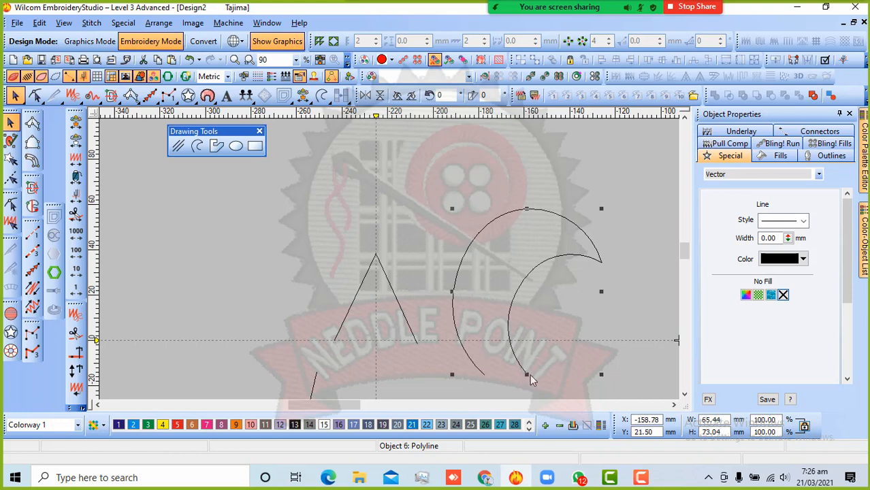
# Step: Dismiss the meeting time notice and reshape the crescent to about 71 by 79 mm by moving its four curve nodes outward and upward
pyautogui.click(529, 210)
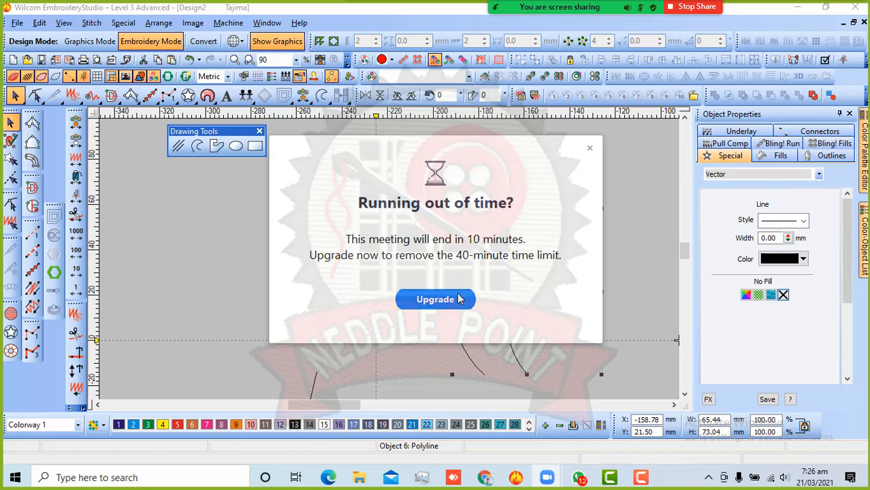
pyautogui.click(590, 147)
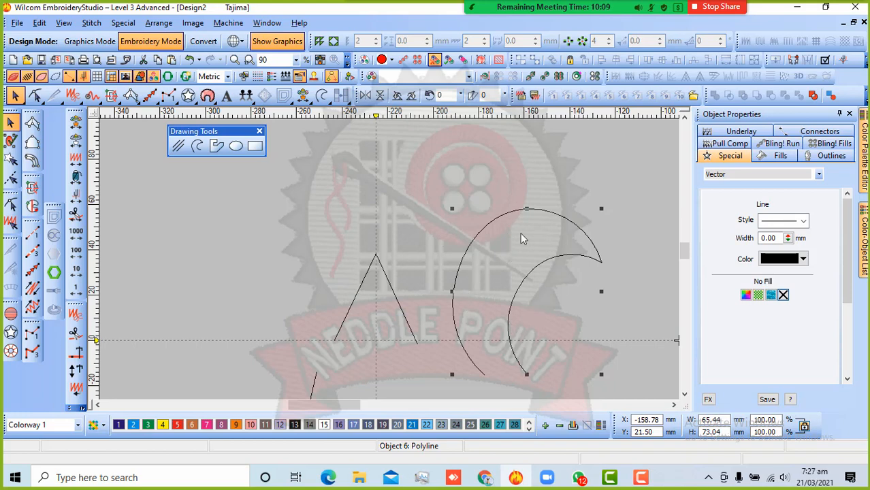
pyautogui.press('h')
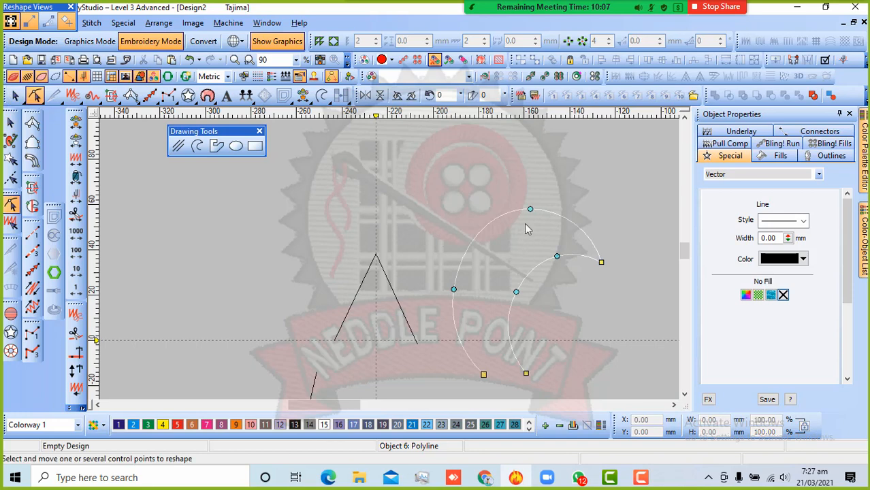
pyautogui.moveTo(527, 208); pyautogui.dragTo(532, 197)
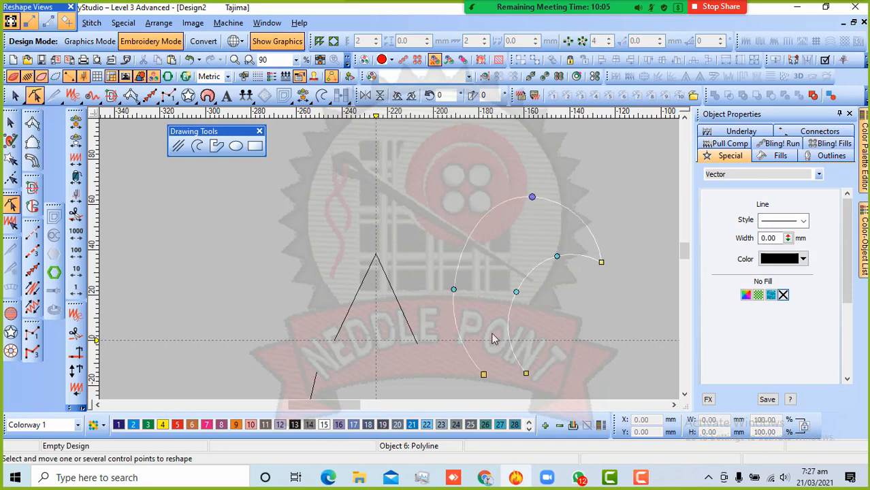
pyautogui.moveTo(455, 290); pyautogui.dragTo(440, 289)
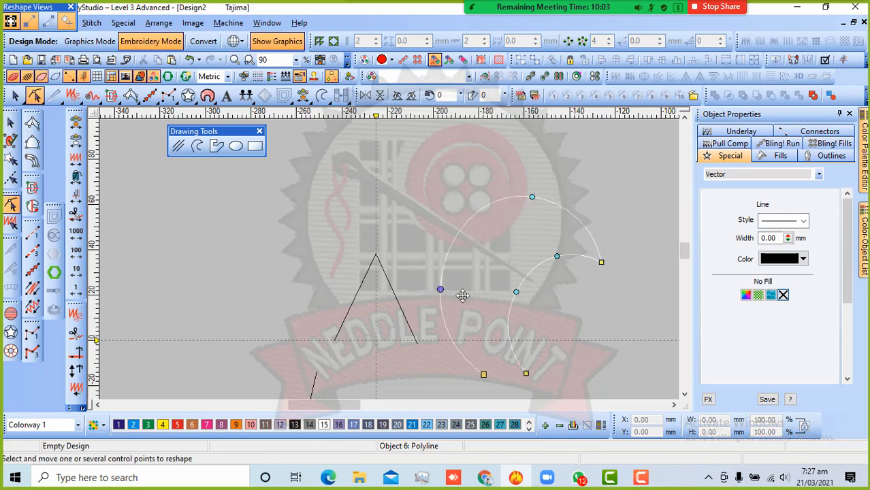
pyautogui.moveTo(515, 292); pyautogui.dragTo(501, 285)
pyautogui.click(554, 252)
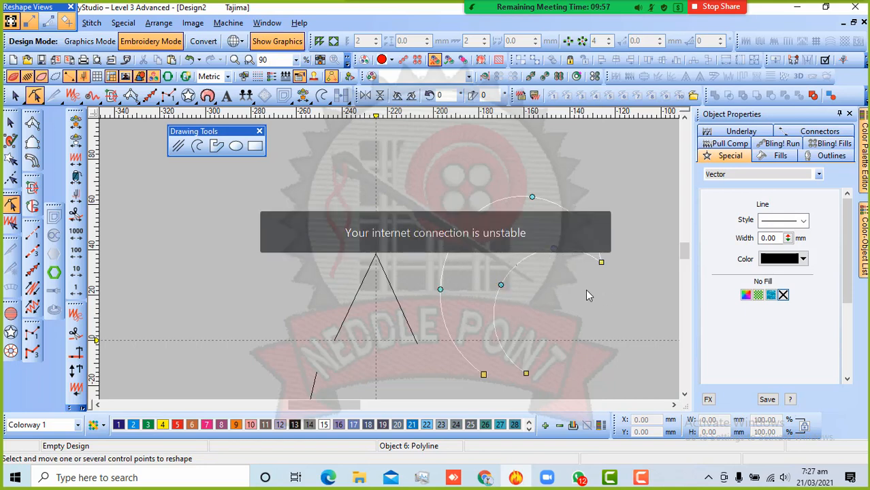
pyautogui.click(10, 122)
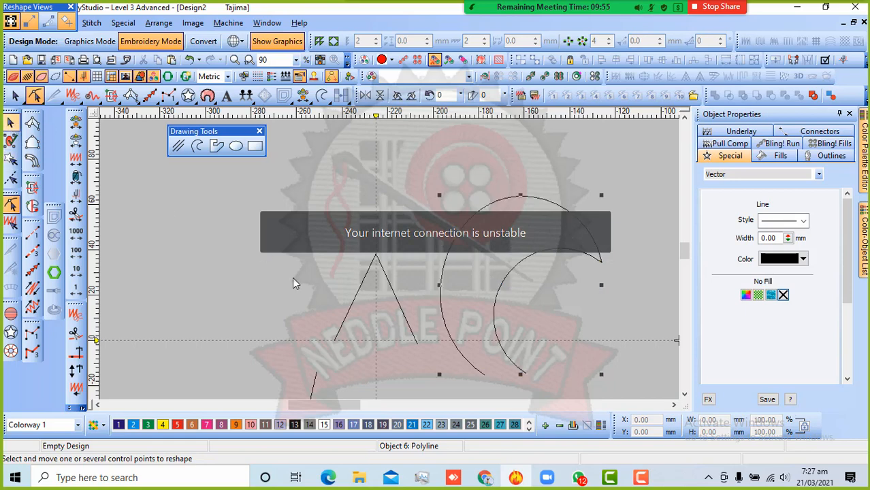
pyautogui.click(375, 282)
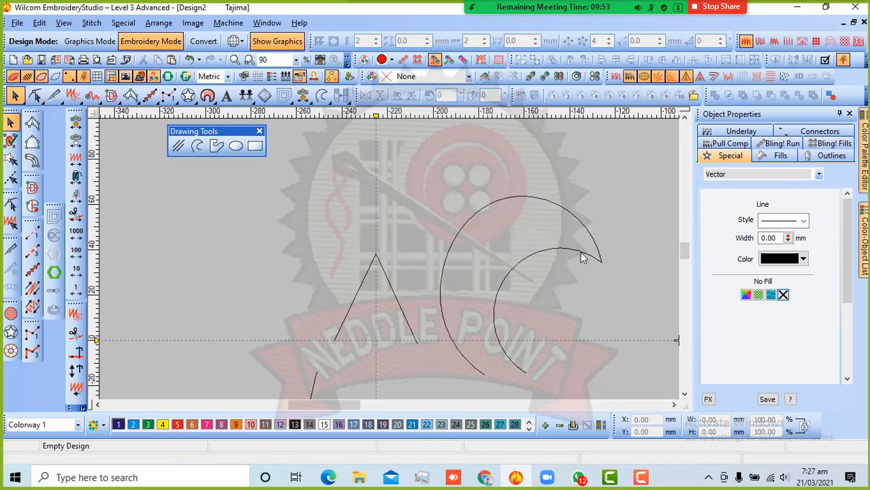
# Step: Select the crescent and the horizontal line below it in turn to compare a polyline with a single line
pyautogui.click(583, 258)
pyautogui.hotkey('shift', 'z')
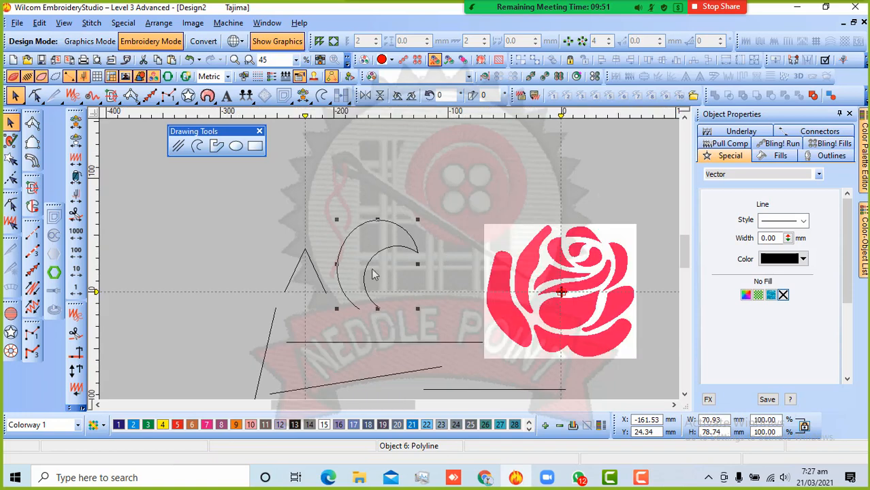
pyautogui.click(333, 342)
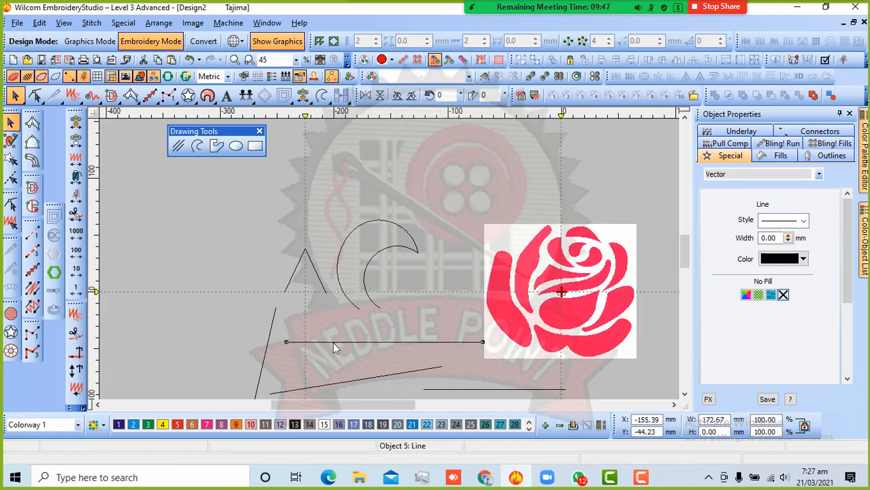
pyautogui.click(344, 290)
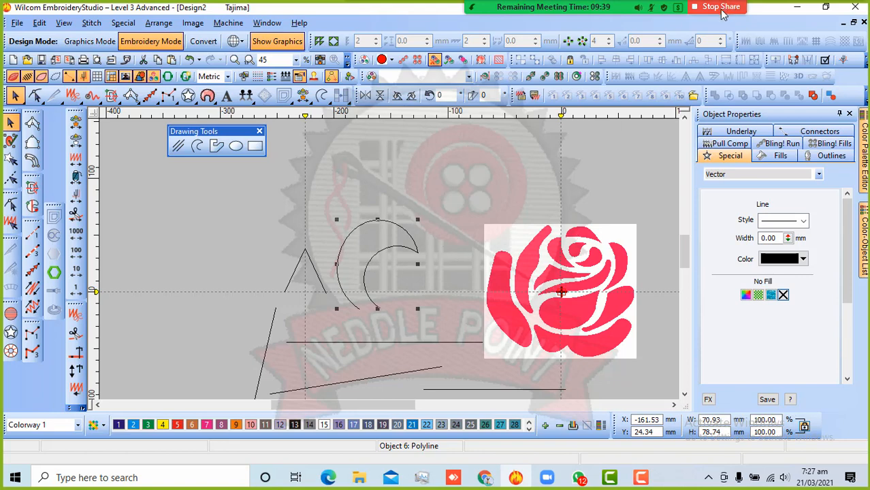
pyautogui.moveTo(560, 42)
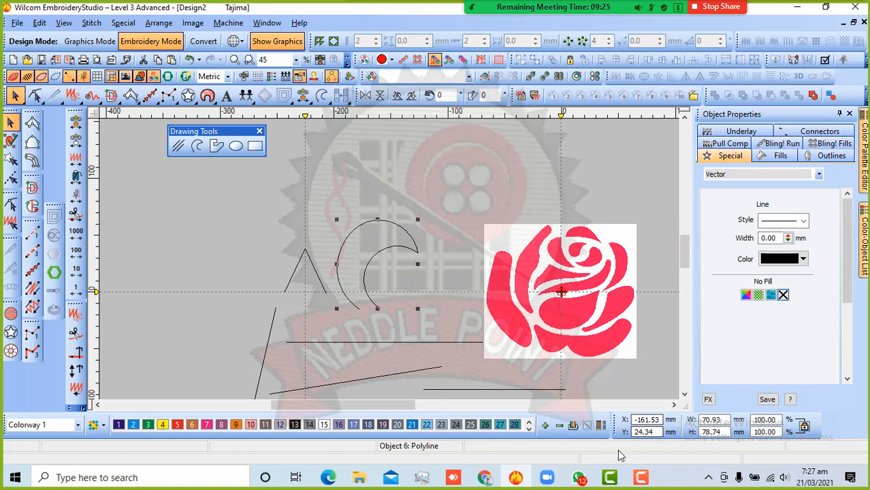
pyautogui.moveTo(552, 480)
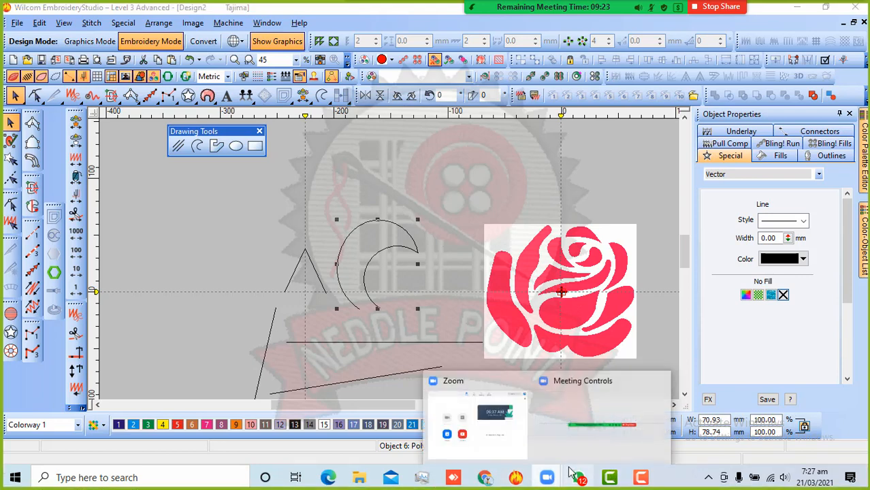
pyautogui.moveTo(713, 20)
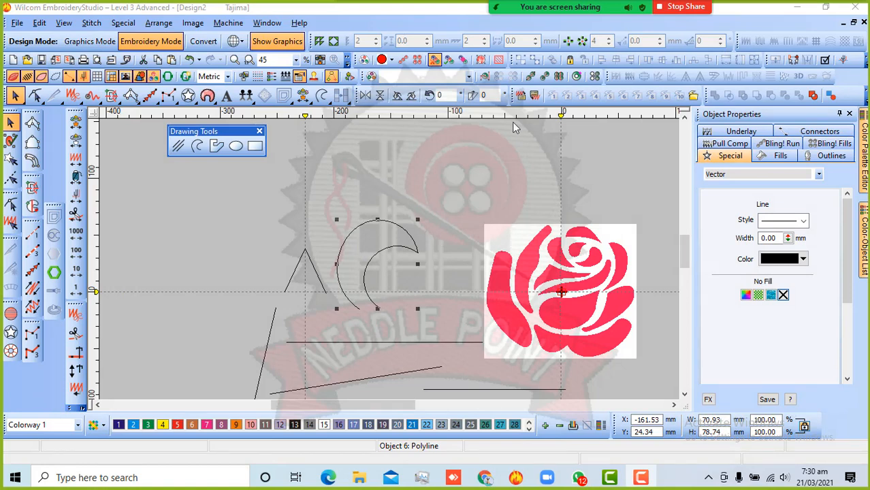
pyautogui.click(444, 204)
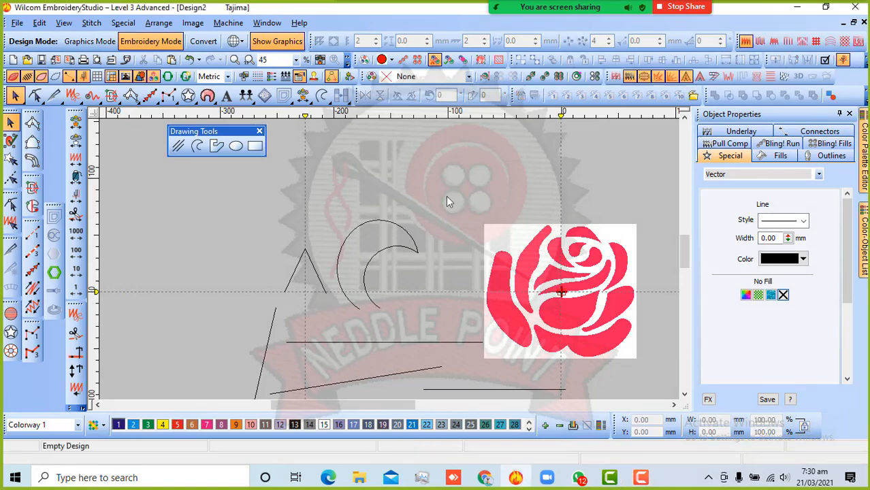
pyautogui.click(328, 342)
pyautogui.click(340, 275)
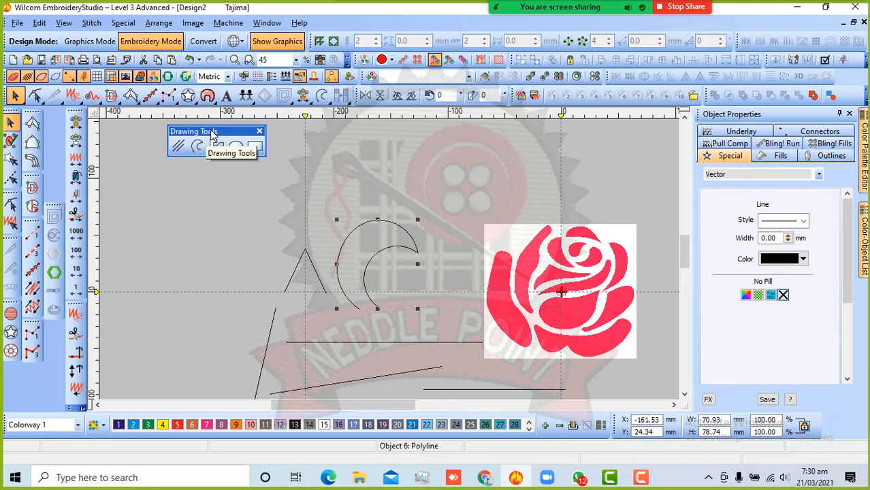
# Step: Move the Drawing Tools toolbar above the crescent and trace the peak's three points as a closed triangular polygon
pyautogui.moveTo(229, 133); pyautogui.dragTo(372, 144)
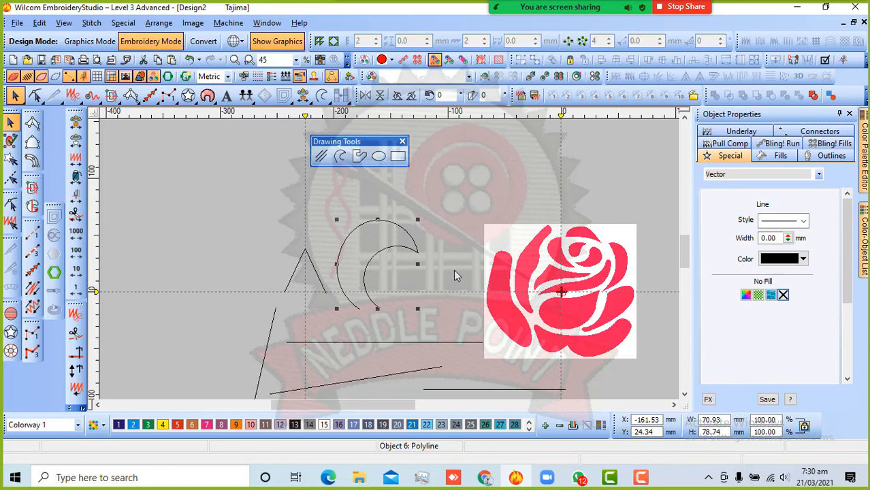
pyautogui.click(446, 239)
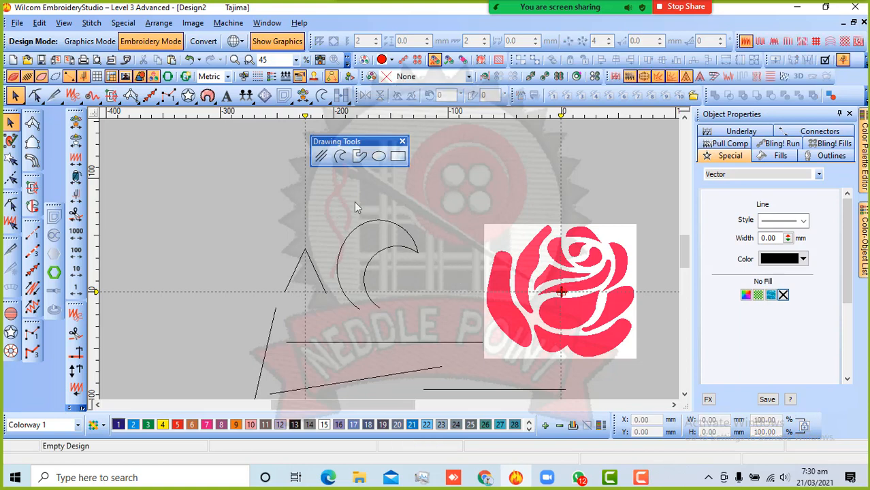
pyautogui.click(357, 158)
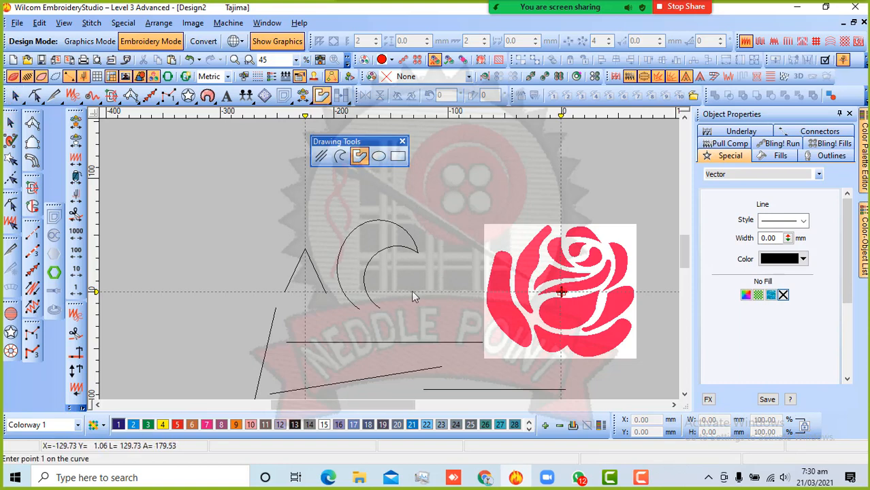
pyautogui.click(284, 291)
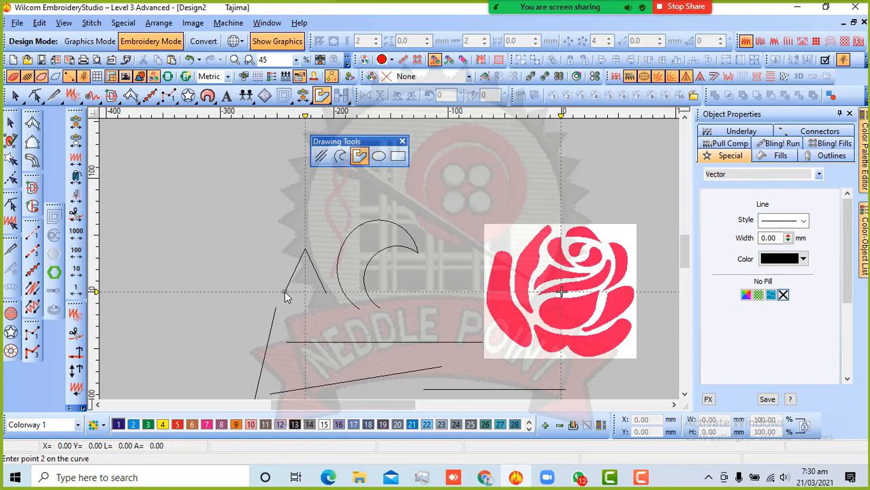
pyautogui.click(306, 251)
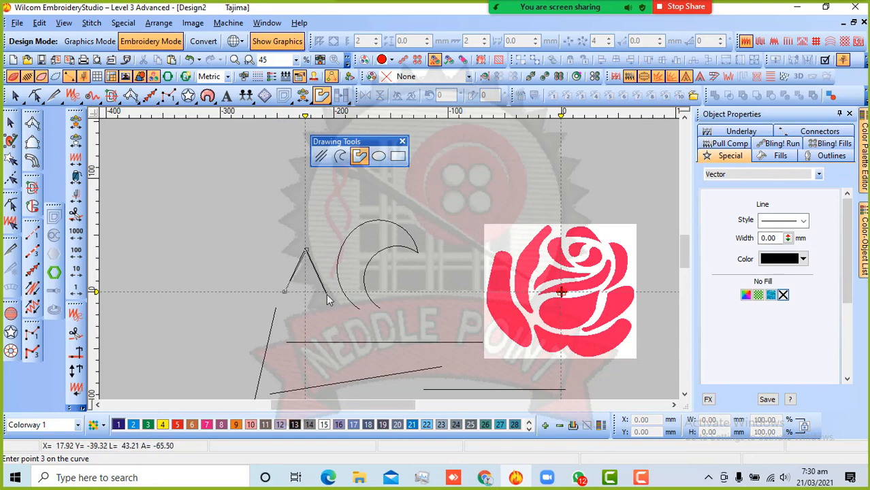
pyautogui.click(327, 293)
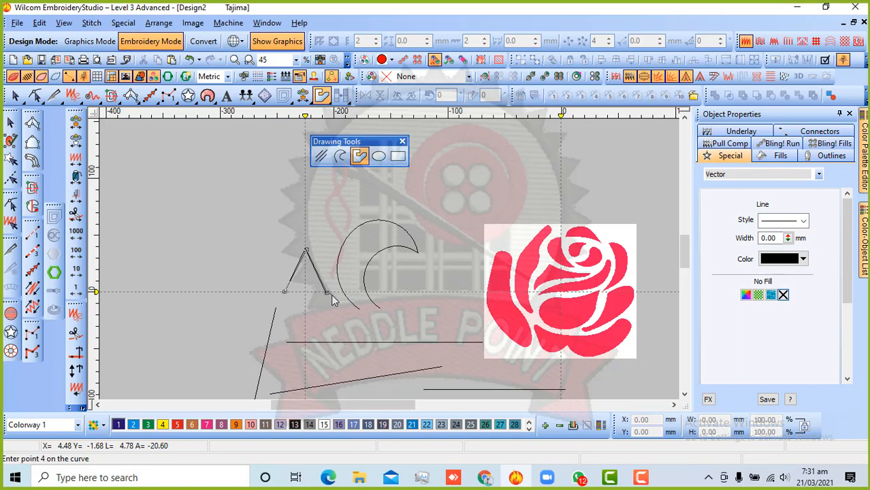
pyautogui.press('Return')
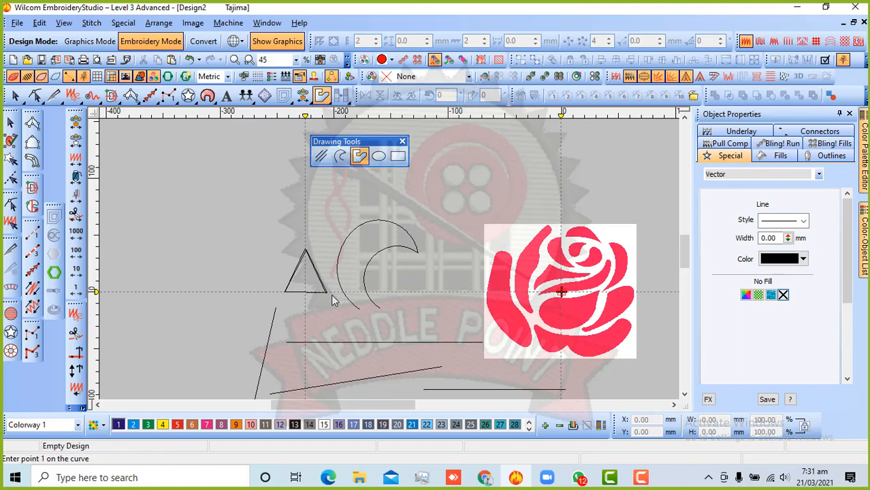
# Step: Move the closed triangle above the open peak to about X -217 mm, Y 75 mm, and deselect it
pyautogui.click(11, 122)
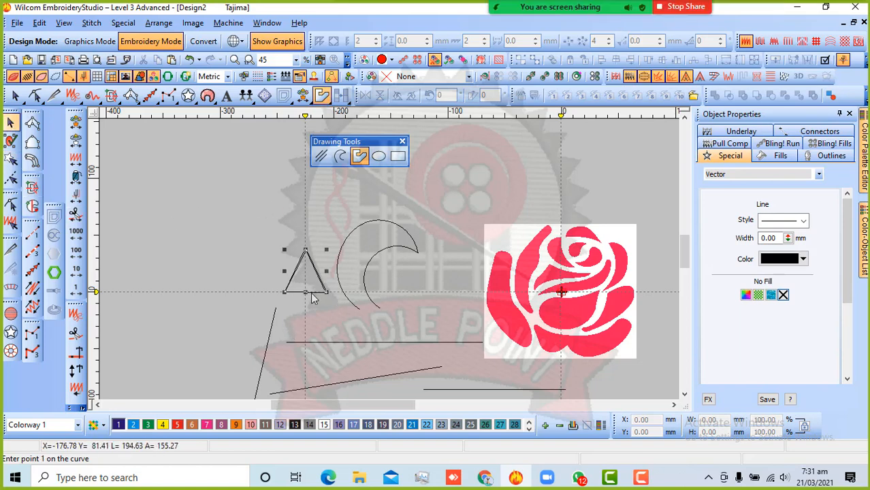
pyautogui.moveTo(309, 291); pyautogui.dragTo(322, 235)
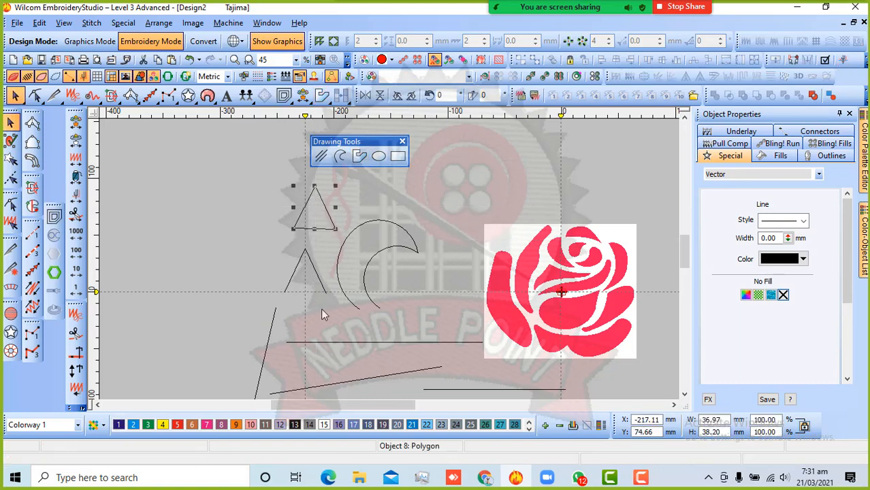
pyautogui.click(321, 308)
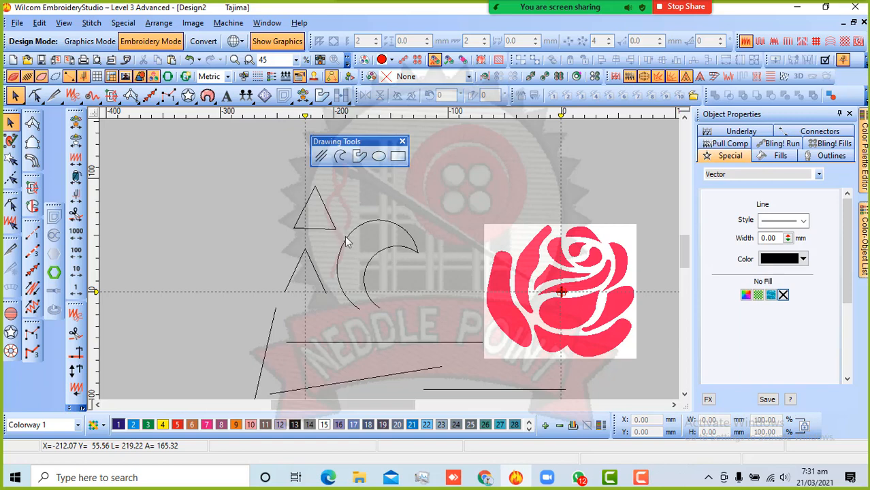
# Step: Draw a closed three-point polygon with a curved outer side and a straight closing edge, up and left of the rose
pyautogui.click(322, 157)
pyautogui.click(358, 156)
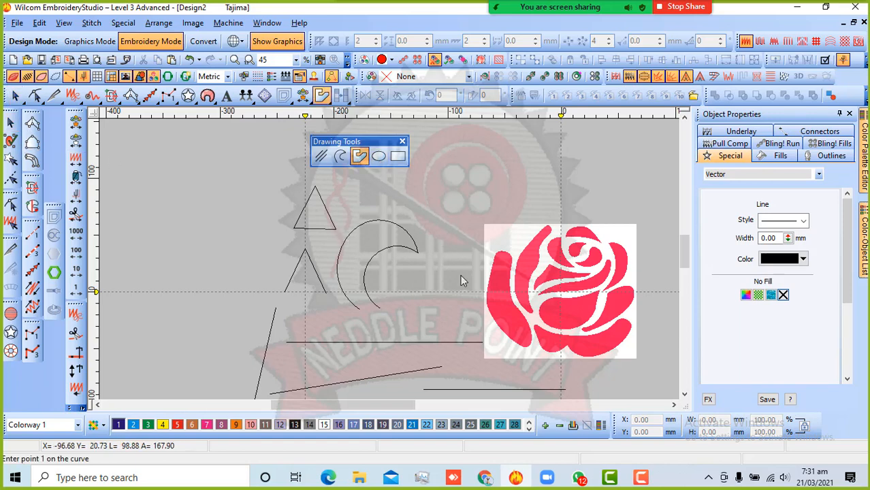
pyautogui.click(462, 276)
pyautogui.click(435, 209)
pyautogui.click(467, 193)
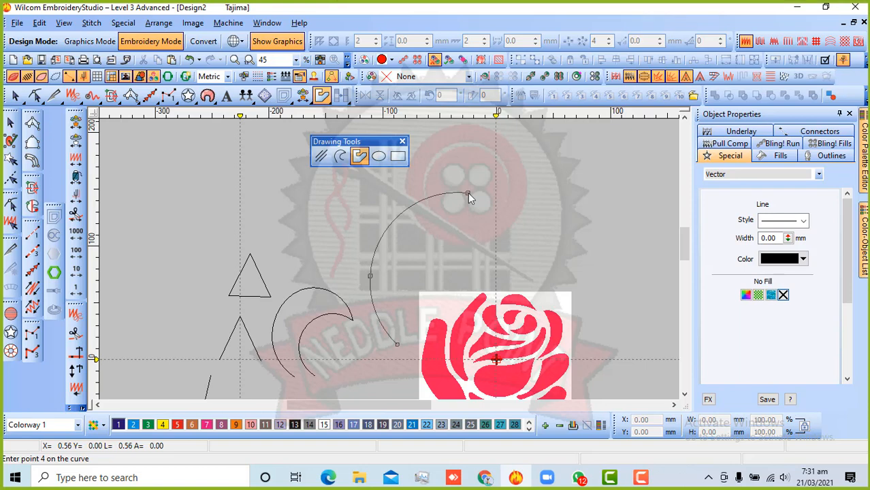
pyautogui.press('Return')
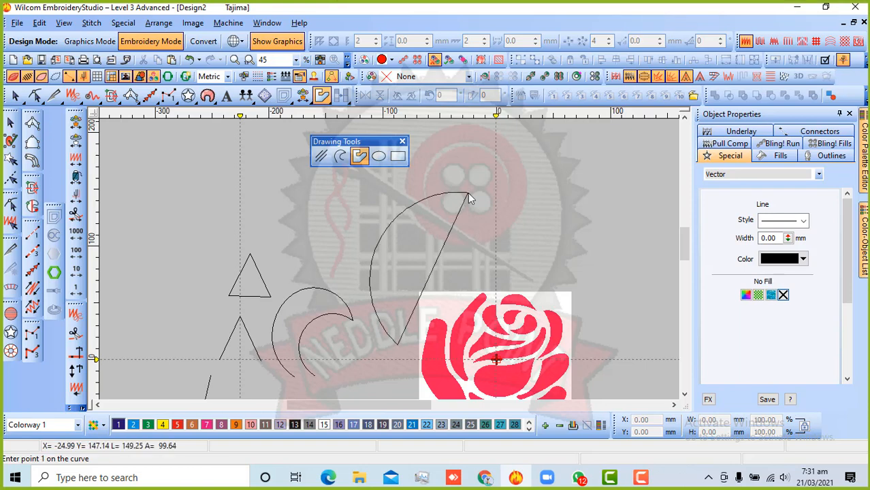
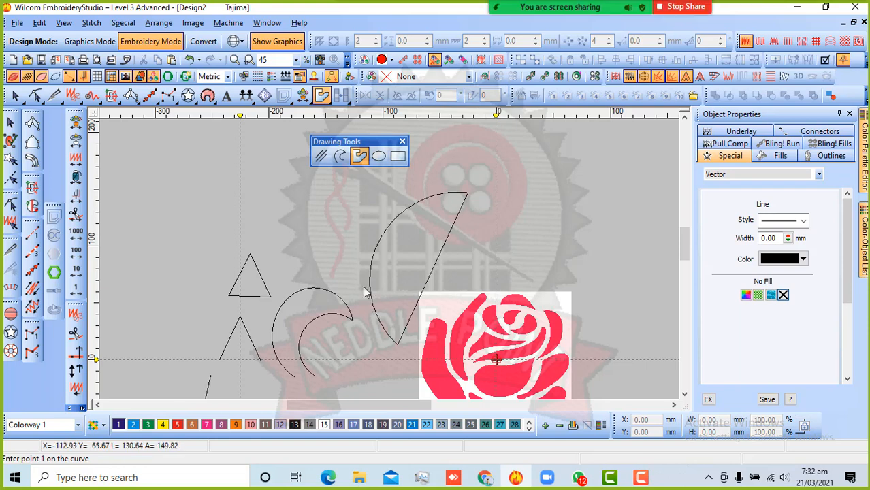
# Step: Trace the open crescent's outline with a seven-point closed polygon about 70 mm wide and 77 mm high
pyautogui.scroll(1, 300, 366)
pyautogui.scroll(-1, 387, 261)
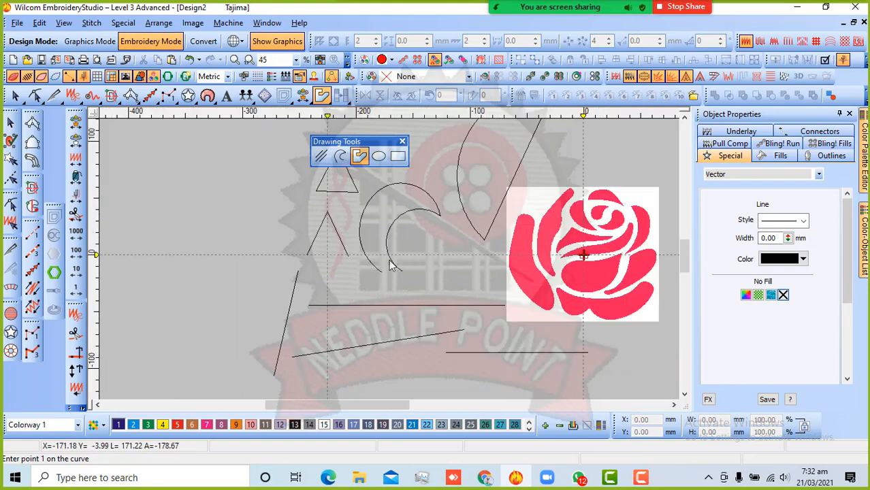
pyautogui.click(379, 270)
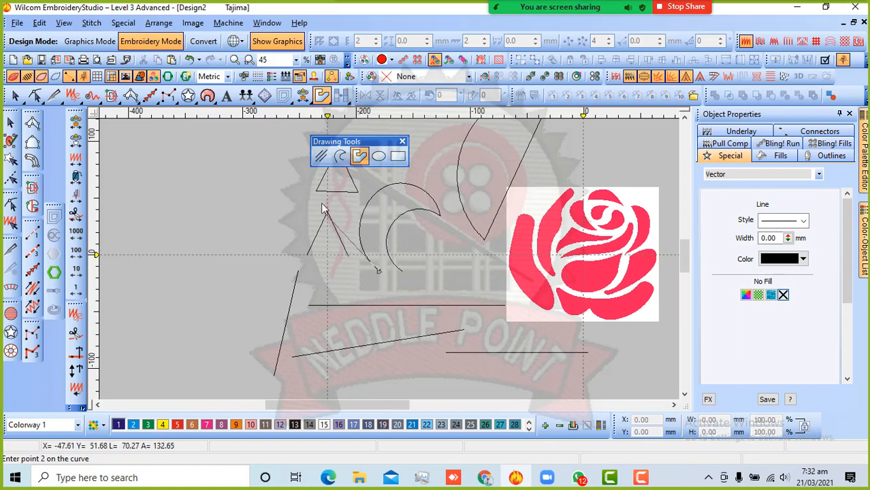
pyautogui.click(360, 226)
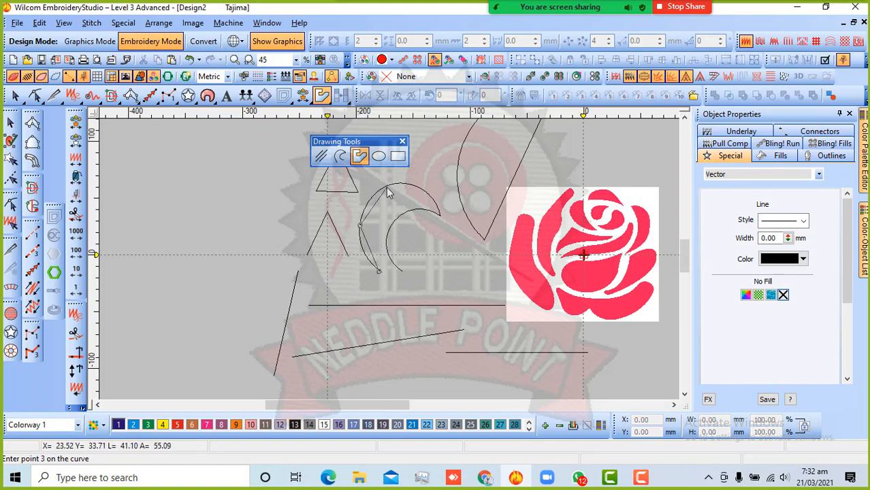
pyautogui.click(386, 186)
pyautogui.click(439, 215)
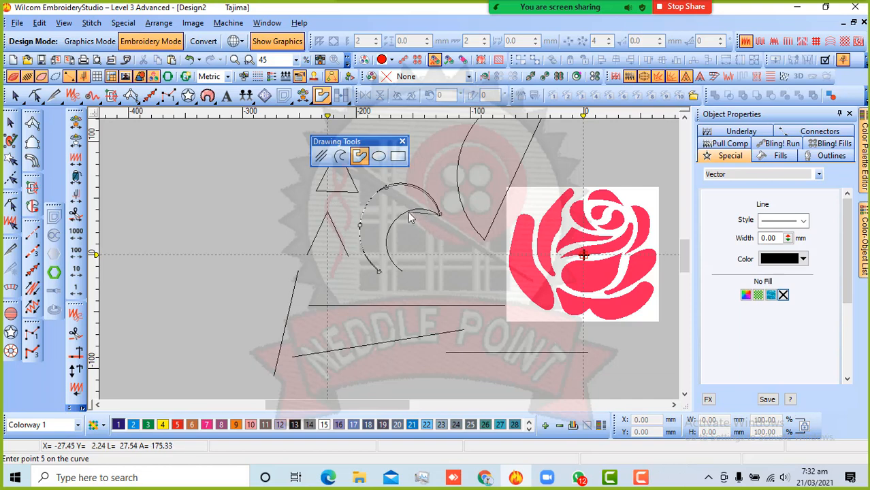
pyautogui.click(407, 213)
pyautogui.click(387, 243)
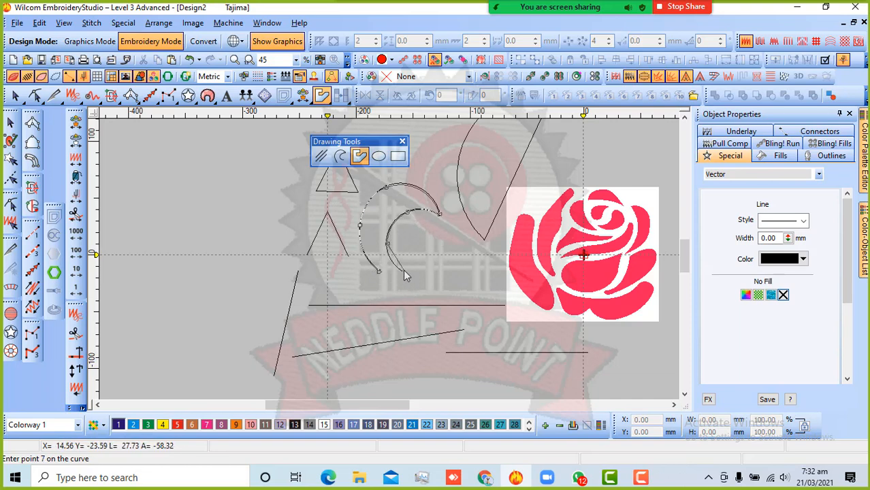
pyautogui.click(400, 271)
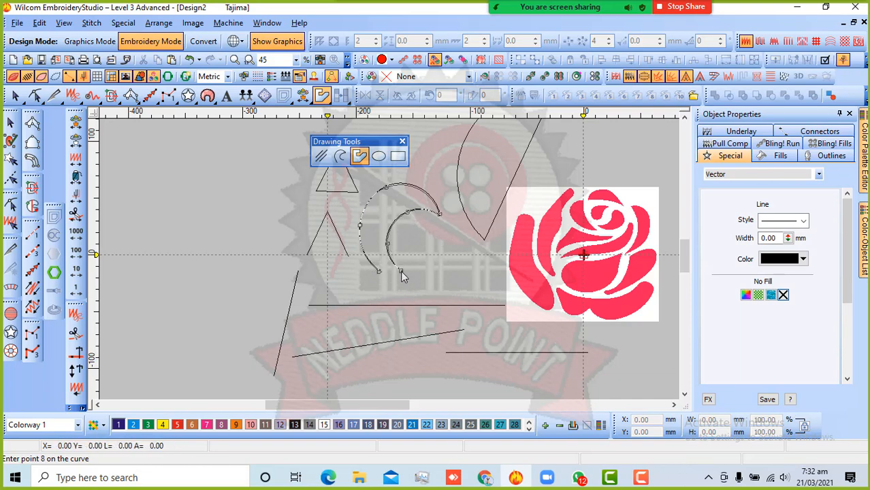
pyautogui.press('Return')
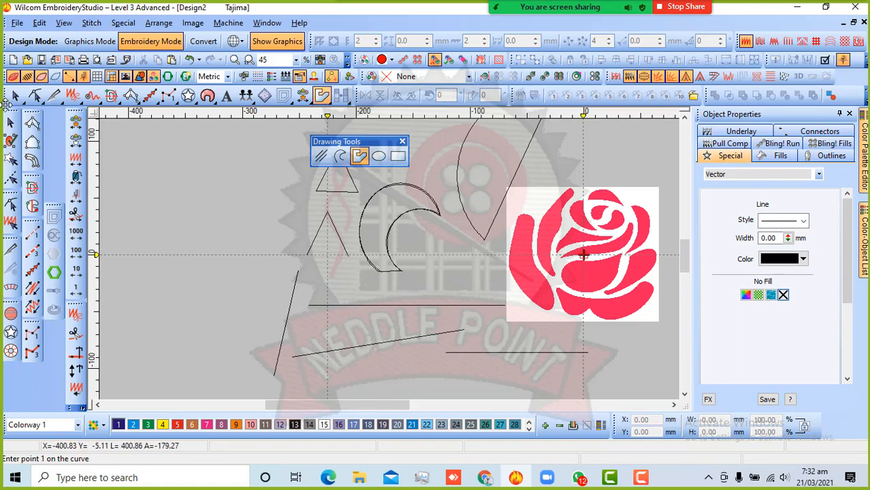
# Step: Move the closed crescent to about X -275 mm, Y 33 mm, and shift the horizontal line and open crescent slightly down
pyautogui.click(11, 123)
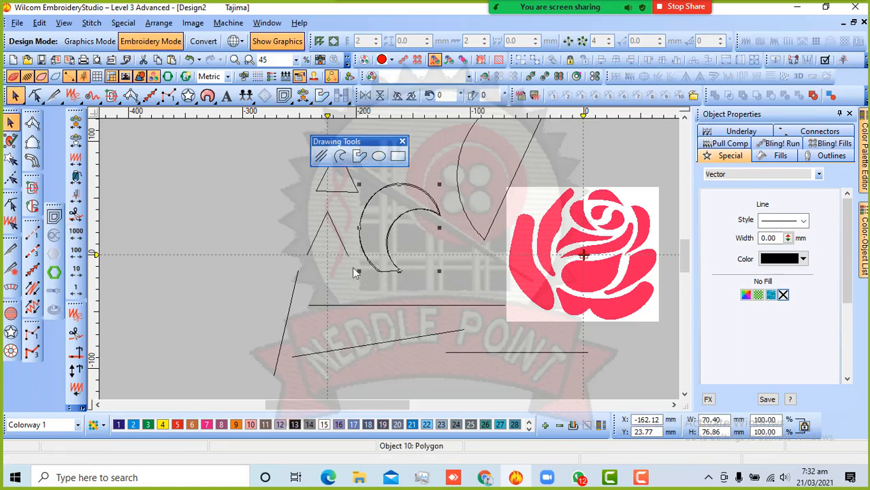
pyautogui.moveTo(388, 270); pyautogui.dragTo(259, 260)
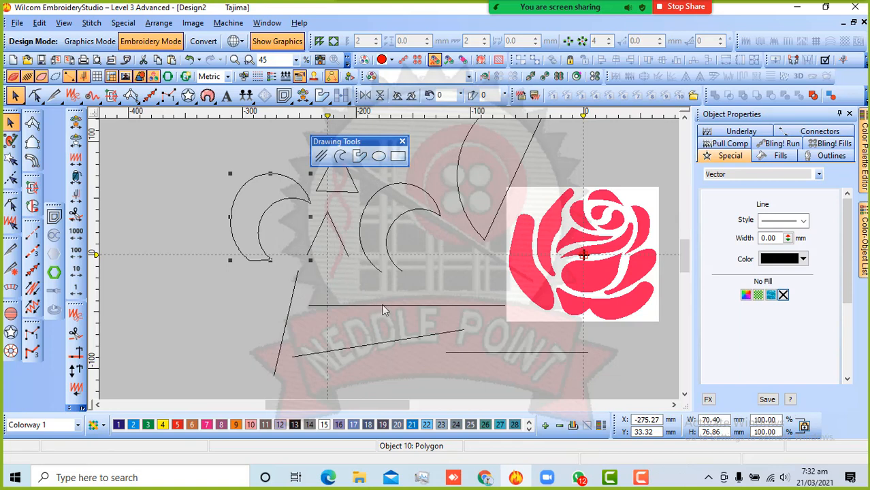
pyautogui.moveTo(395, 306); pyautogui.dragTo(381, 311)
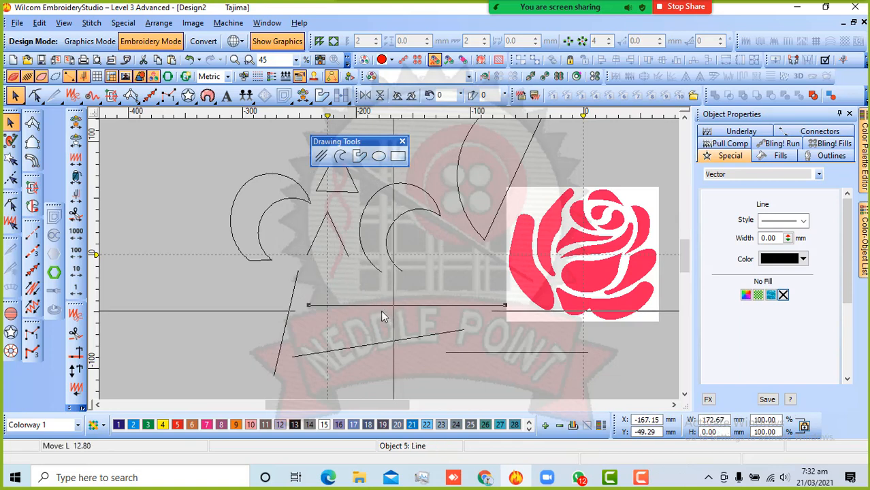
pyautogui.click(368, 262)
pyautogui.moveTo(368, 262); pyautogui.dragTo(373, 275)
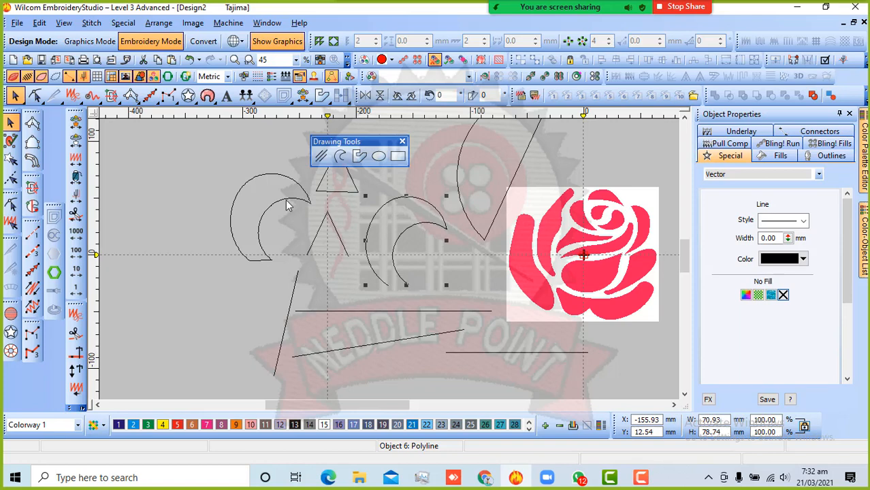
pyautogui.click(482, 280)
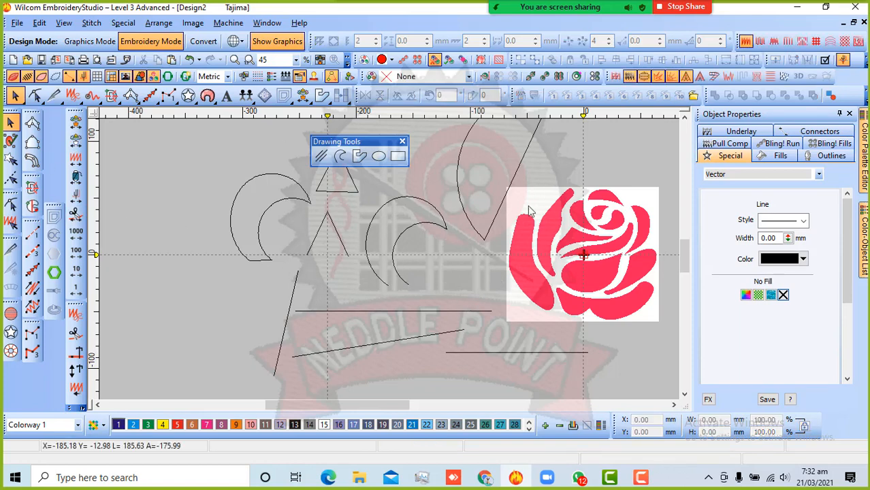
# Step: Draw a closed three-point polygon with a curved outer side, about 18 mm wide and 76 mm high, between the open crescent and the rose
pyautogui.click(359, 156)
pyautogui.click(476, 302)
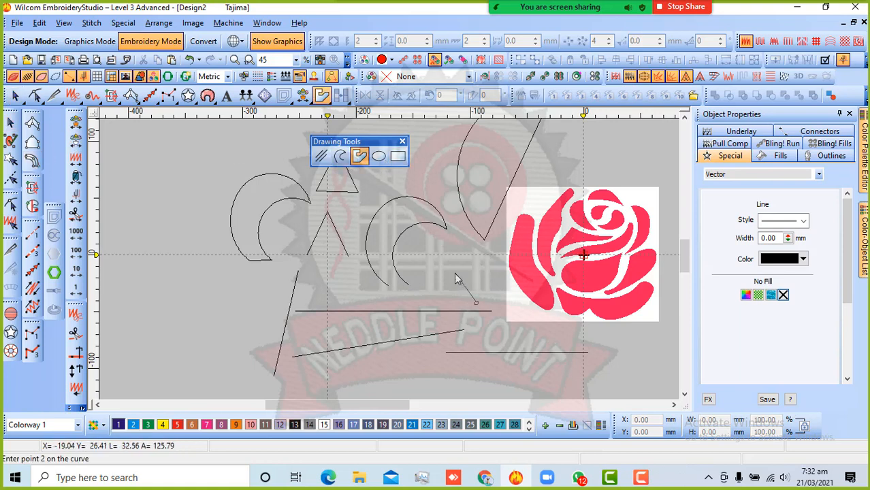
pyautogui.click(459, 270)
pyautogui.click(478, 220)
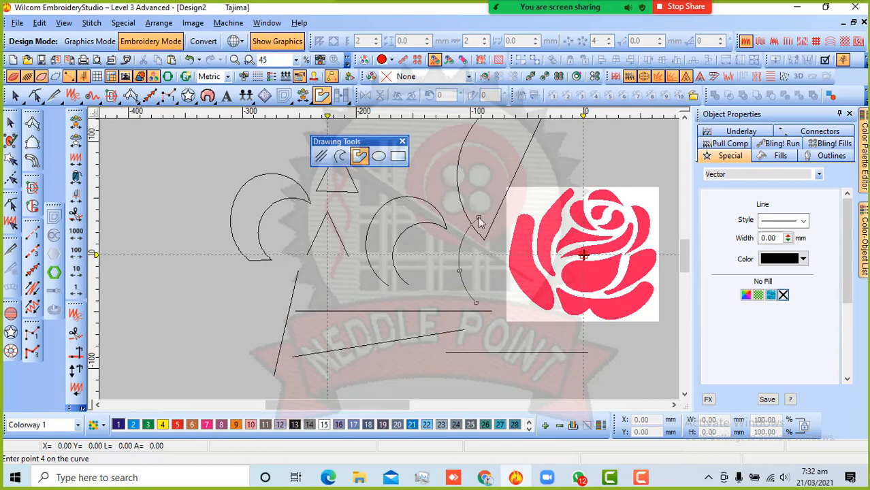
pyautogui.press('Return')
# Step: Place a mirrored duplicate against the polygon's straight side to form a leaf, and move both halves to about X -312 mm, Y -37 mm
pyautogui.click(10, 121)
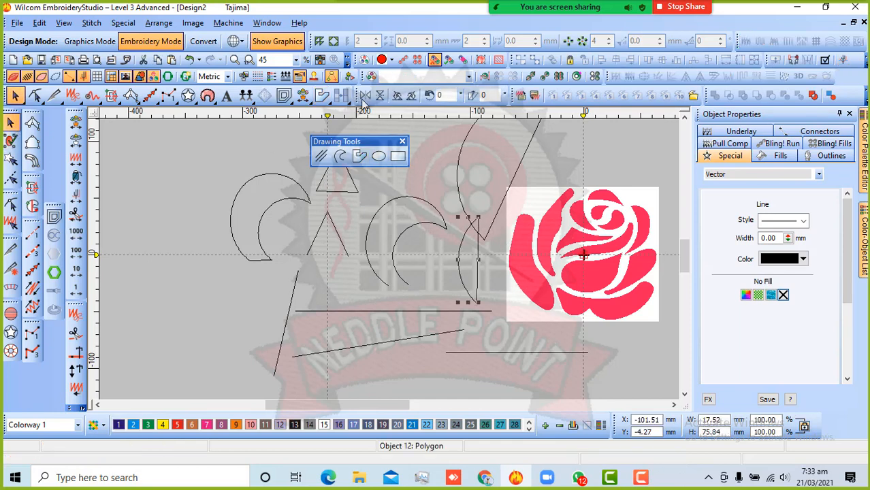
pyautogui.moveTo(461, 241); pyautogui.dragTo(480, 238)
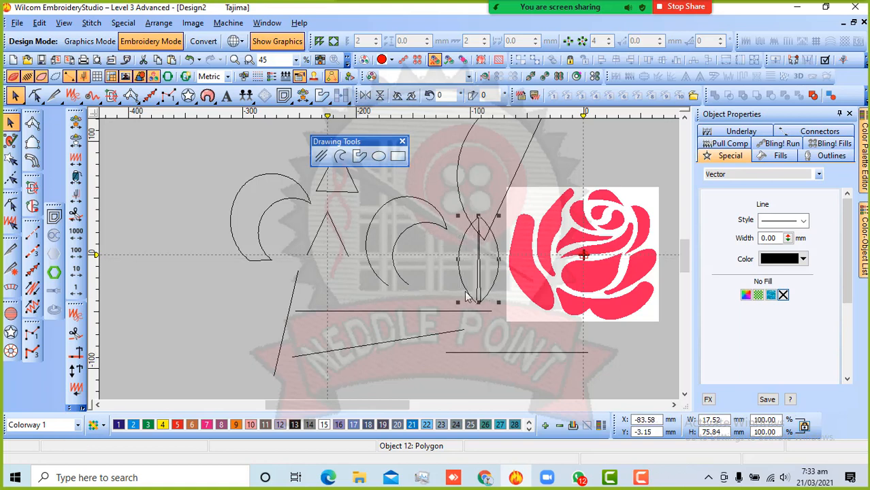
pyautogui.moveTo(487, 299); pyautogui.dragTo(238, 338)
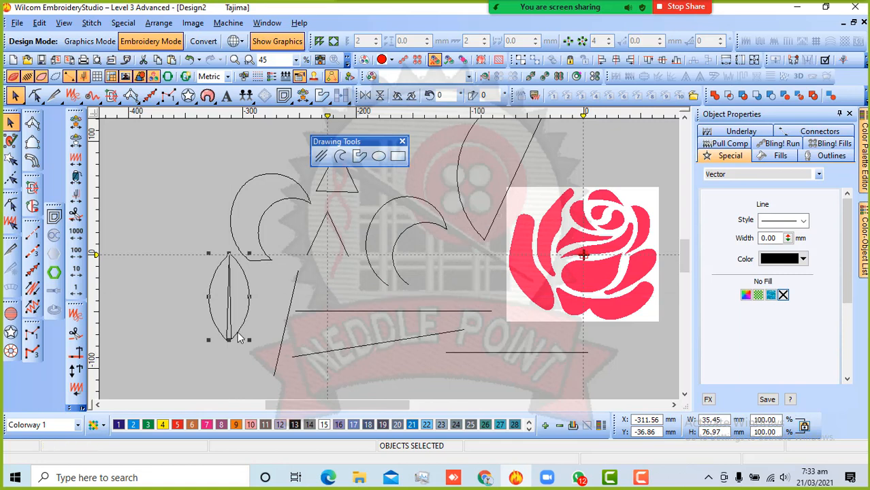
# Step: Select both leaf halves one after the other and move them together to about X -354 mm, Y -37 mm
pyautogui.click(207, 307)
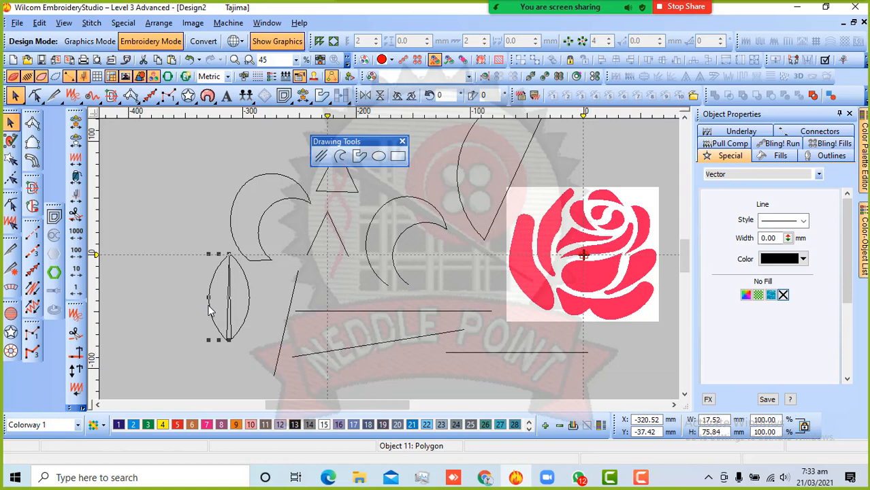
pyautogui.keyDown('ctrl'); pyautogui.click(249, 307); pyautogui.keyUp('ctrl')
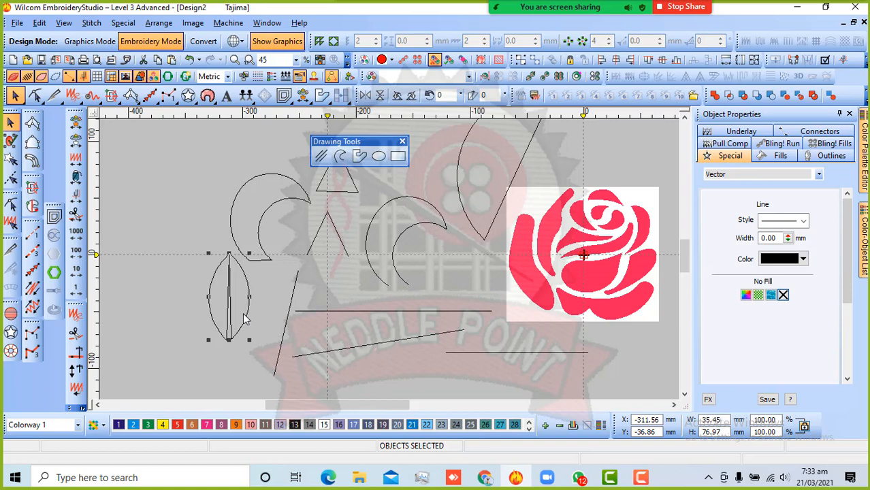
pyautogui.moveTo(247, 316); pyautogui.dragTo(199, 315)
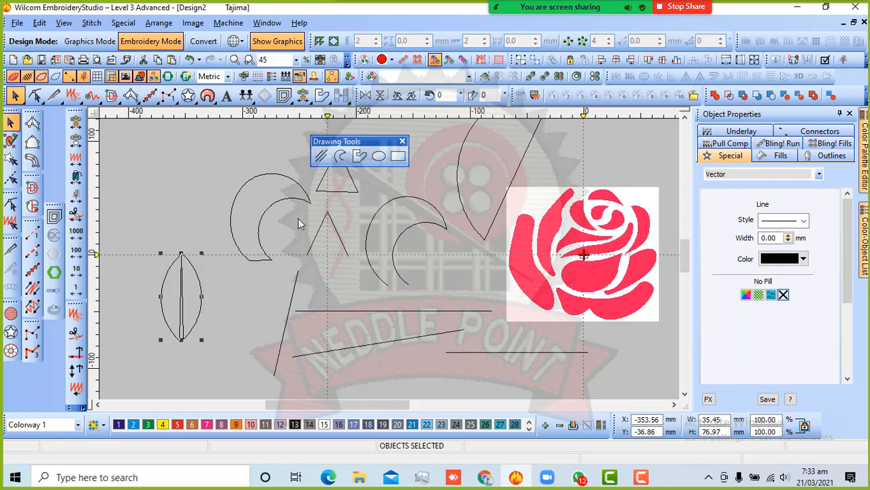
pyautogui.click(322, 203)
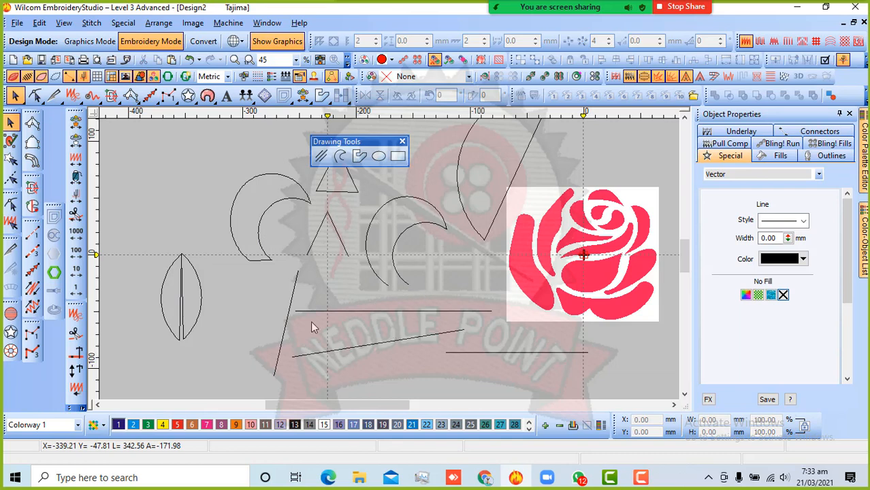
# Step: Box-select the crescents, triangle, open peak and large curved polygon, and shift them together slightly up and away from the rose
pyautogui.scroll(-1, 352, 316)
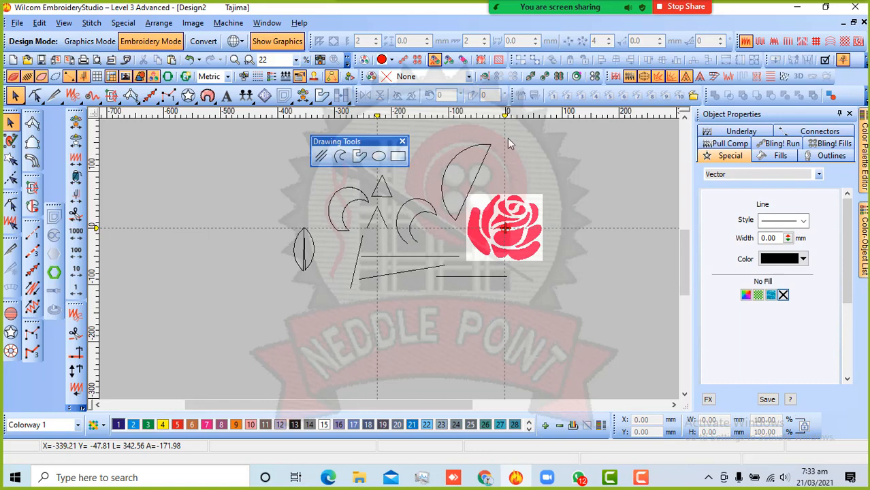
pyautogui.moveTo(510, 133)
pyautogui.mouseDown()
pyautogui.moveTo(412, 217)
pyautogui.moveTo(327, 245)
pyautogui.mouseUp()
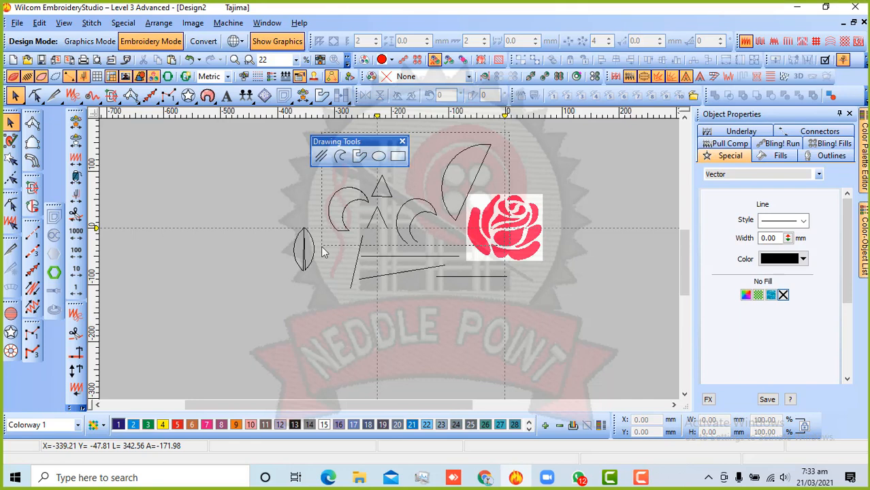
pyautogui.moveTo(324, 252); pyautogui.dragTo(324, 250)
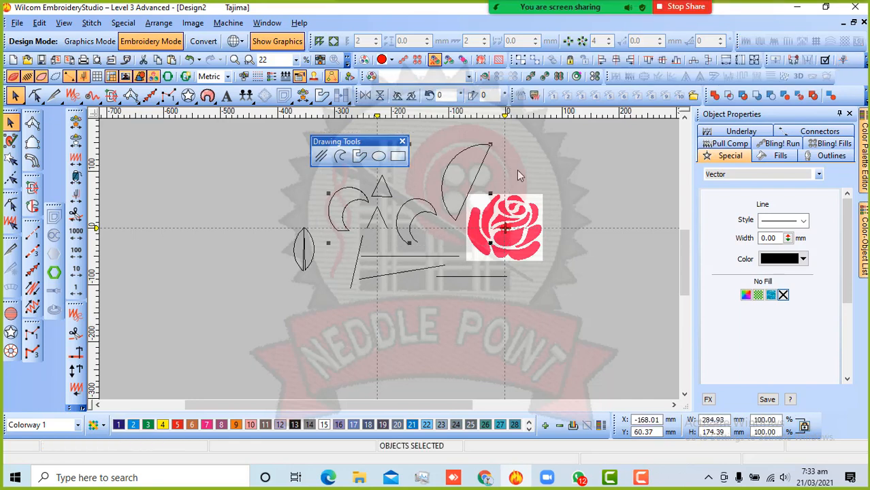
pyautogui.moveTo(427, 213); pyautogui.dragTo(405, 205)
pyautogui.click(410, 320)
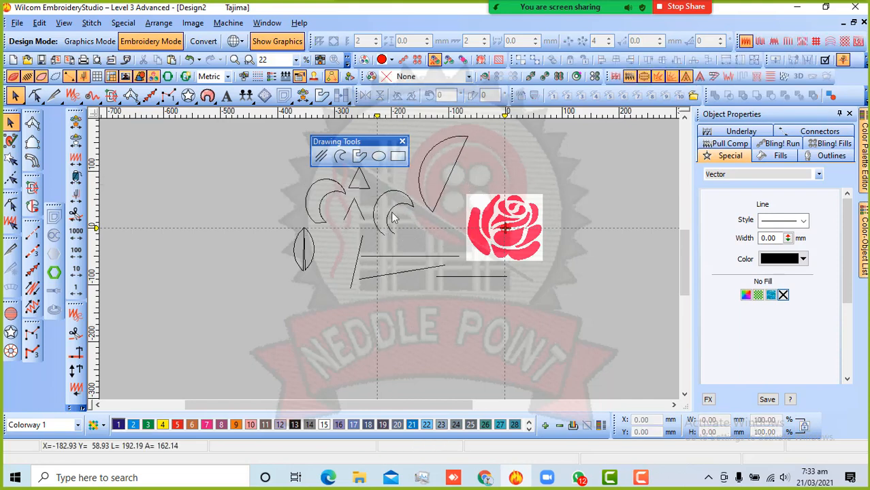
# Step: Select the long horizontal line and both crescents together and move them down to about X -216 mm, Y -156 mm
pyautogui.click(402, 256)
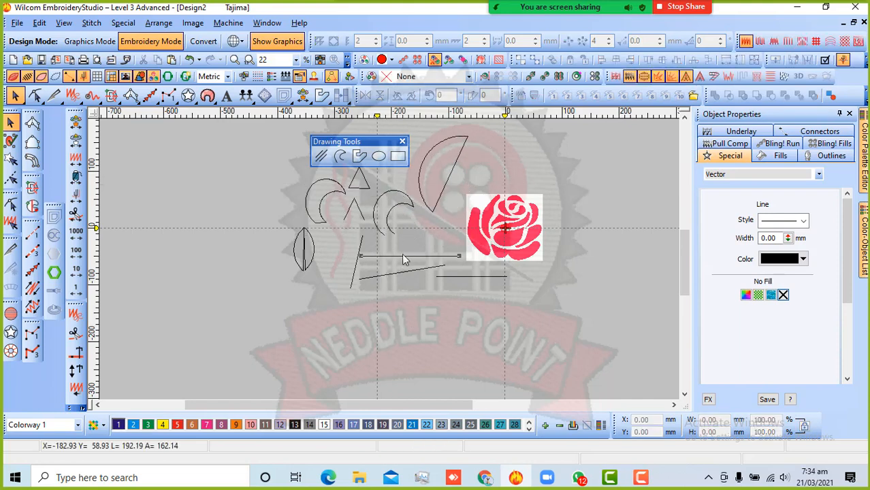
pyautogui.keyDown('ctrl'); pyautogui.click(375, 207); pyautogui.keyUp('ctrl')
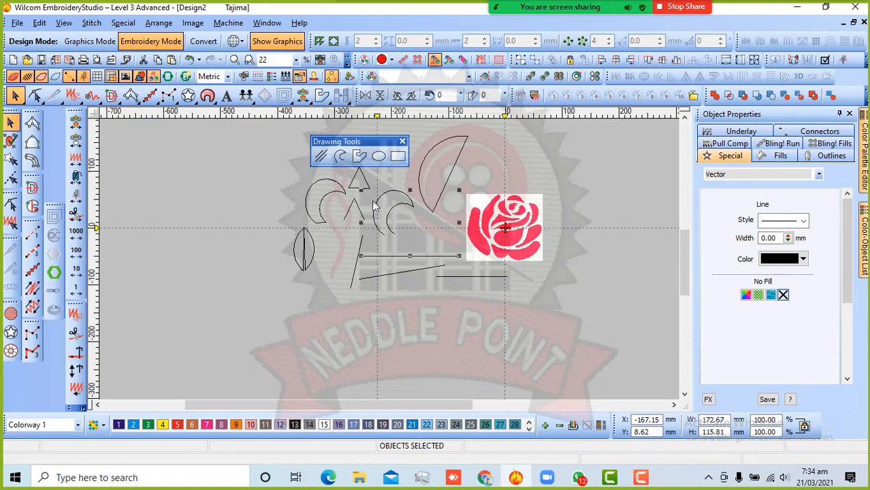
pyautogui.keyDown('ctrl'); pyautogui.click(333, 201); pyautogui.keyUp('ctrl')
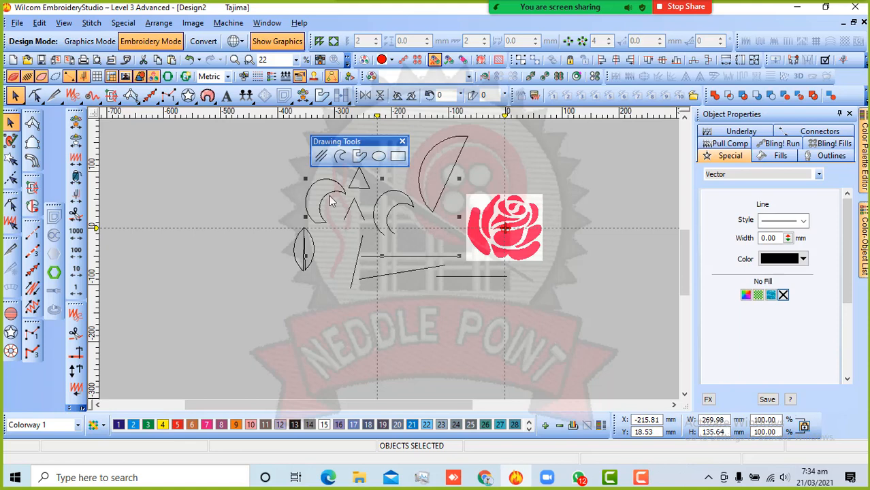
pyautogui.moveTo(329, 200); pyautogui.dragTo(334, 300)
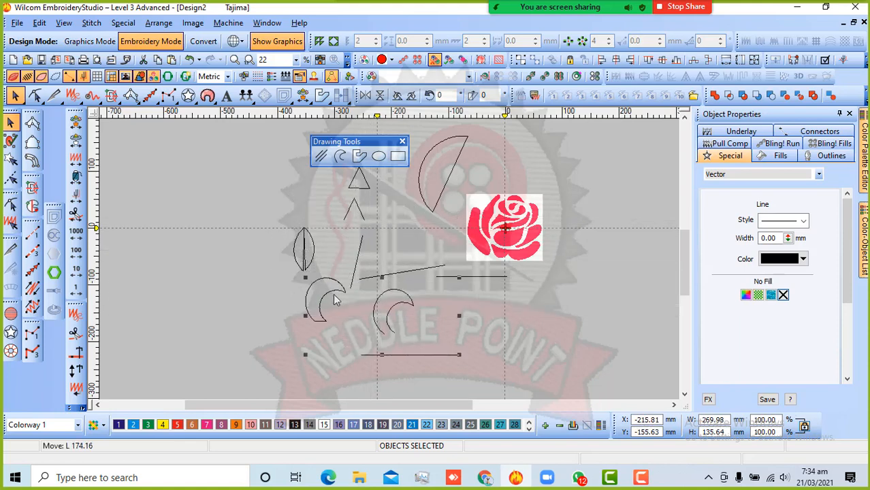
pyautogui.click(490, 314)
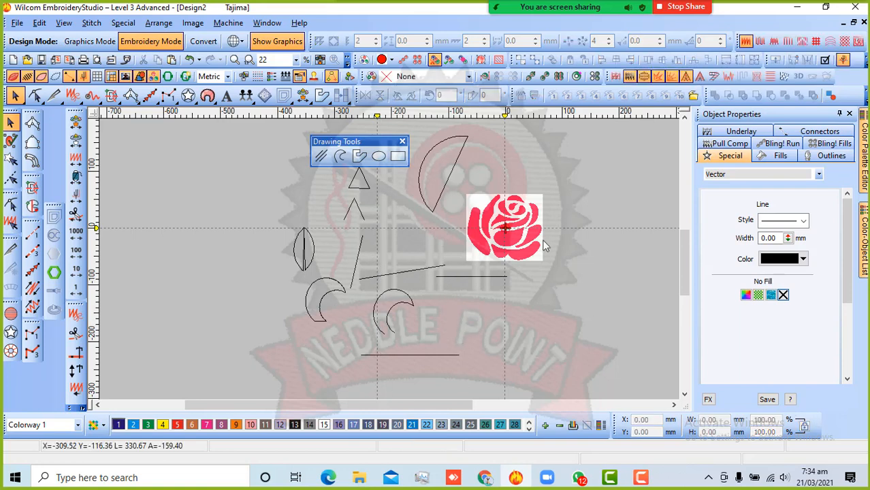
# Step: Draw a circle about 45 mm in diameter in the empty area between the slanted line and the rose
pyautogui.click(380, 157)
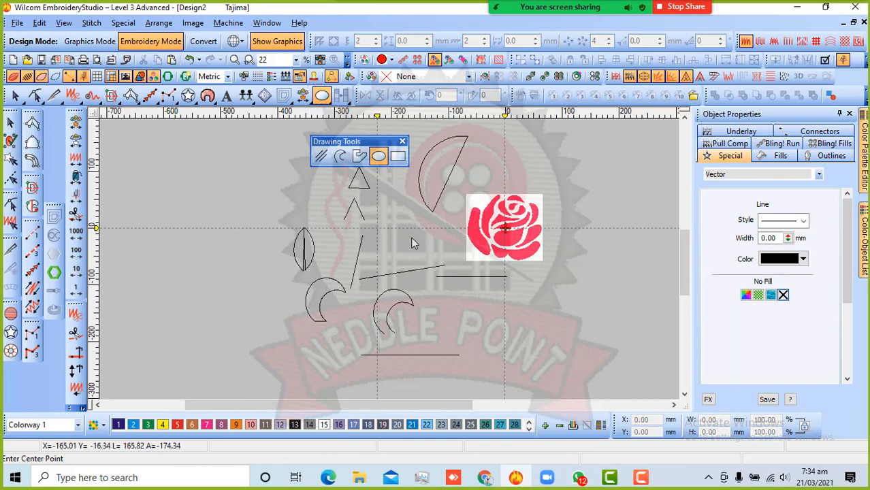
pyautogui.scroll(3, 410, 243)
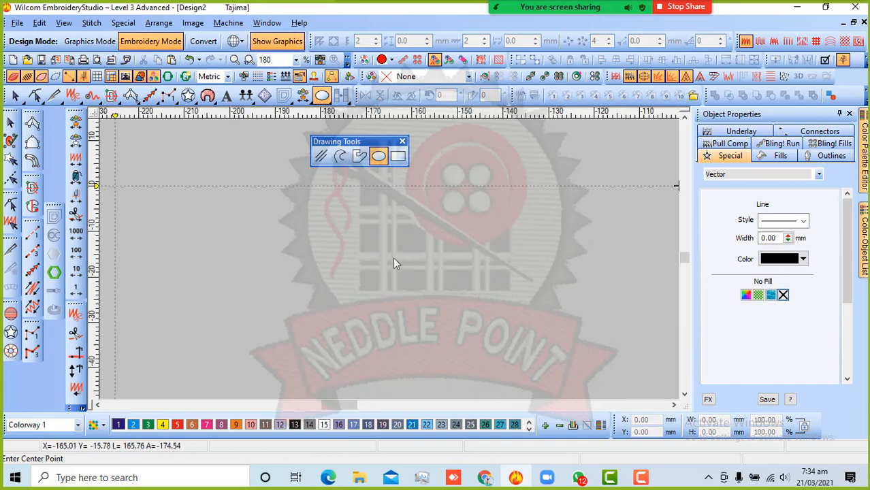
pyautogui.click(392, 223)
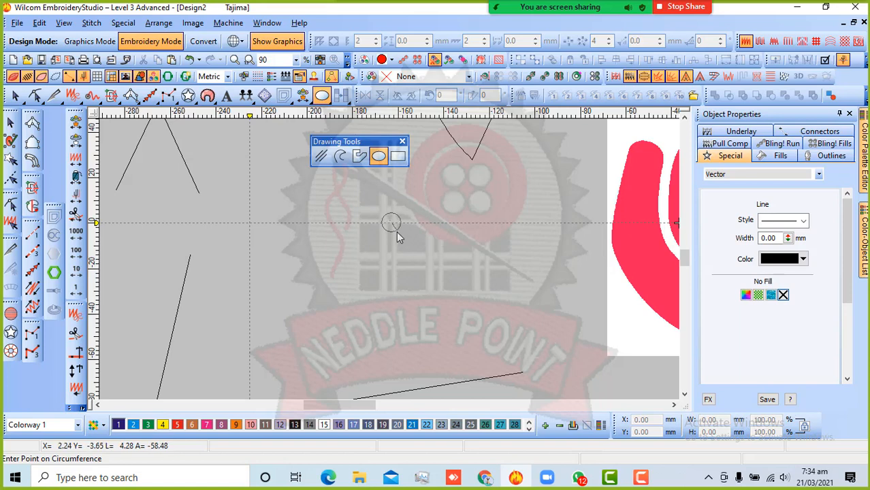
pyautogui.click(428, 260)
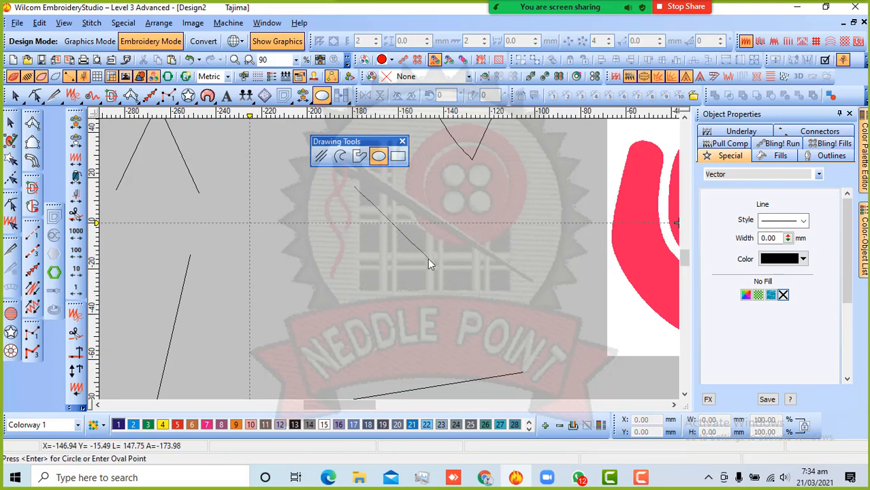
pyautogui.press('Return')
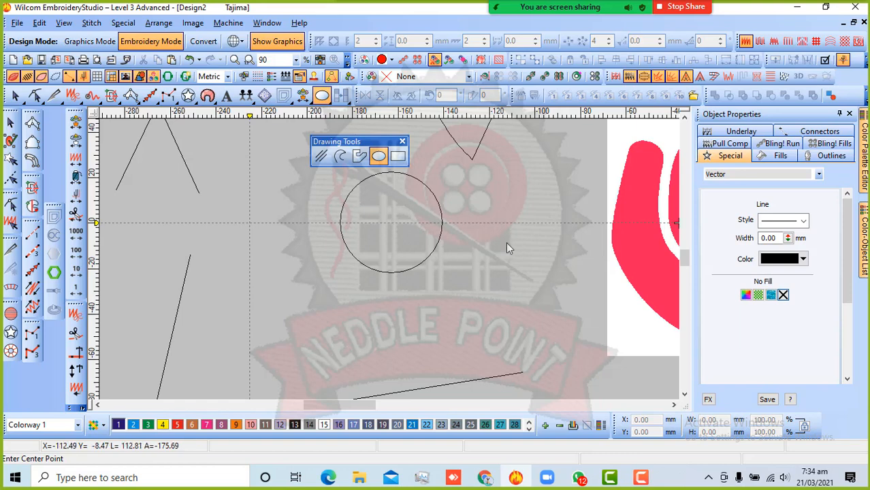
# Step: Move the new circle, flatten it to an ellipse about 31 mm high, and reposition it to about X -213 mm, Y 0 mm
pyautogui.click(12, 120)
pyautogui.click(422, 181)
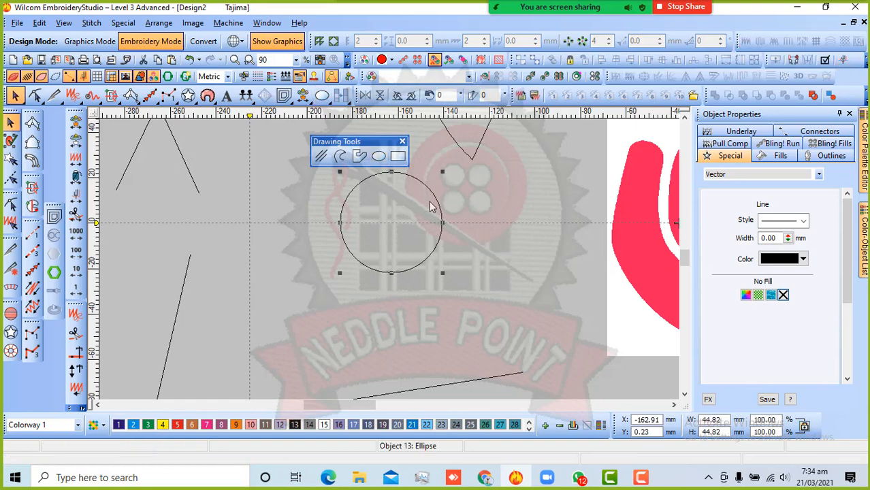
pyautogui.moveTo(436, 201); pyautogui.dragTo(344, 204)
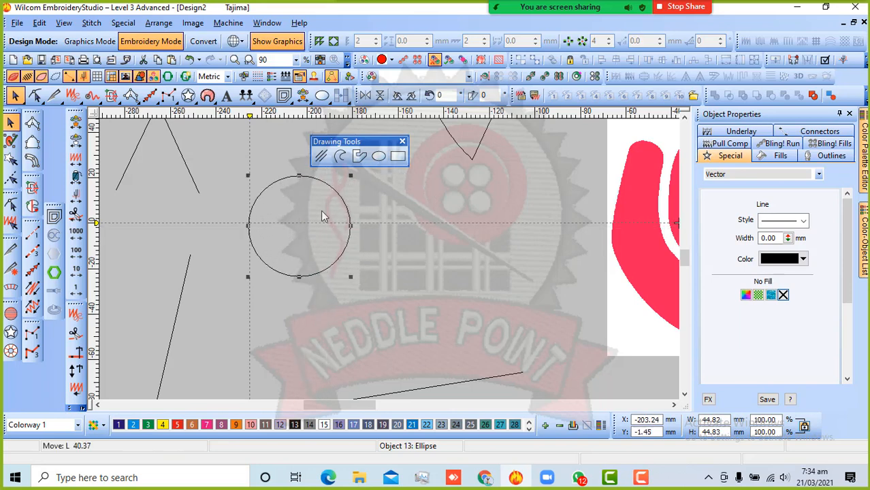
pyautogui.moveTo(300, 176); pyautogui.dragTo(298, 208)
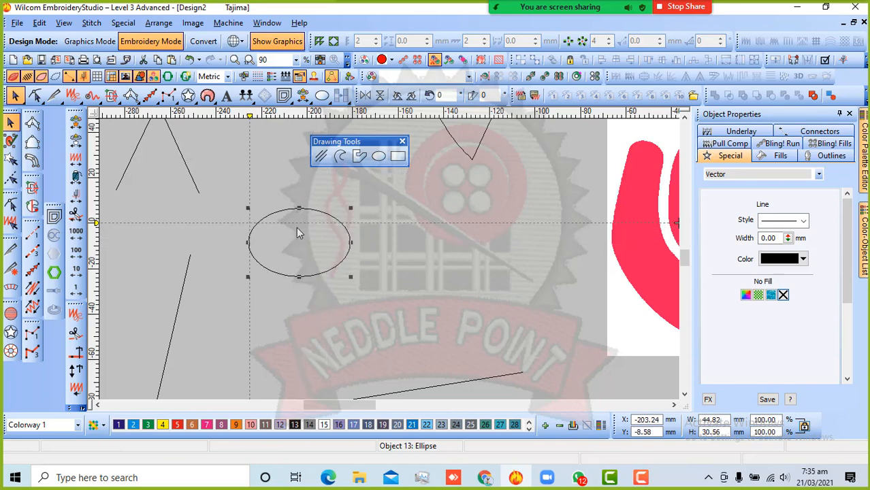
pyautogui.moveTo(313, 278); pyautogui.dragTo(291, 258)
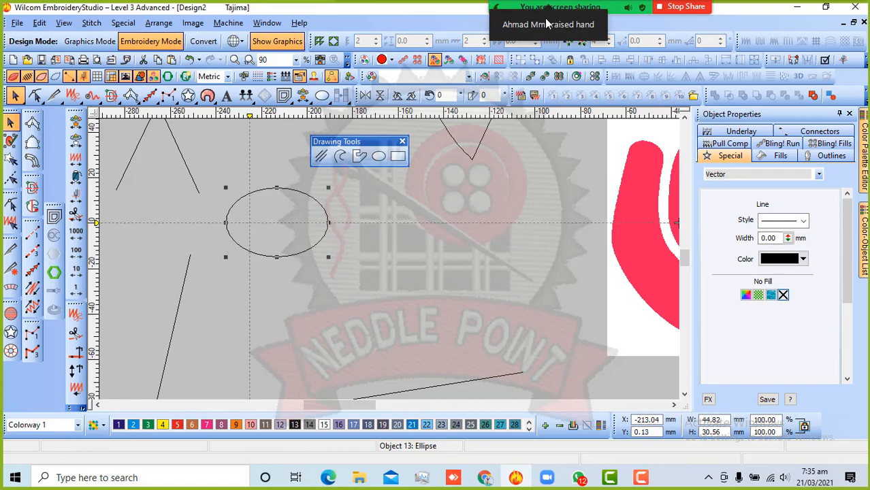
# Step: Open the meeting's participants list to check who raised a hand, and minimize it
pyautogui.click(548, 26)
pyautogui.moveTo(487, 240)
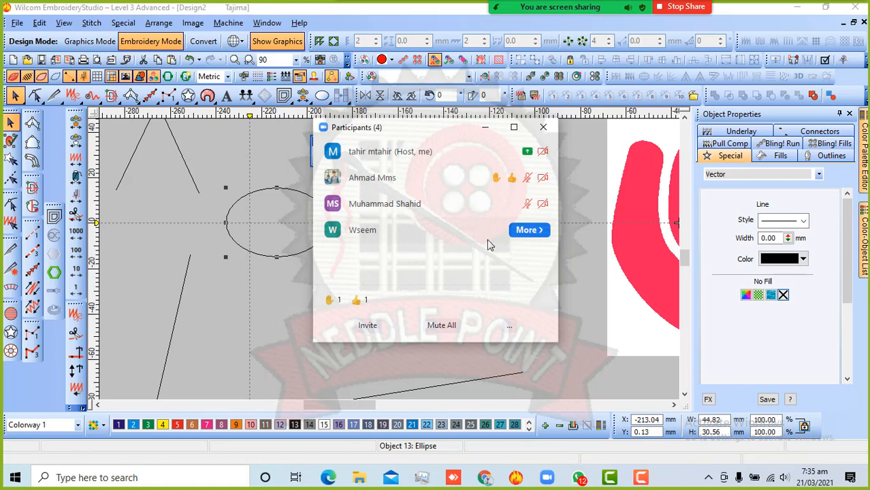
pyautogui.moveTo(486, 206)
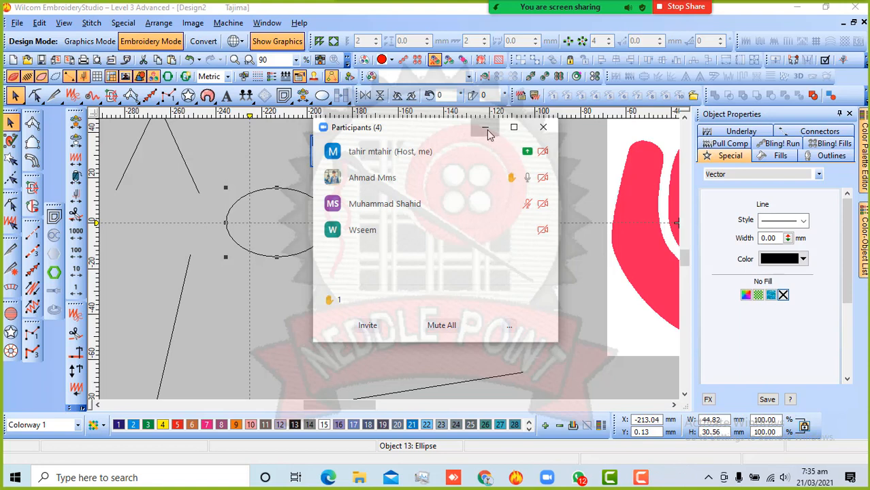
pyautogui.click(487, 130)
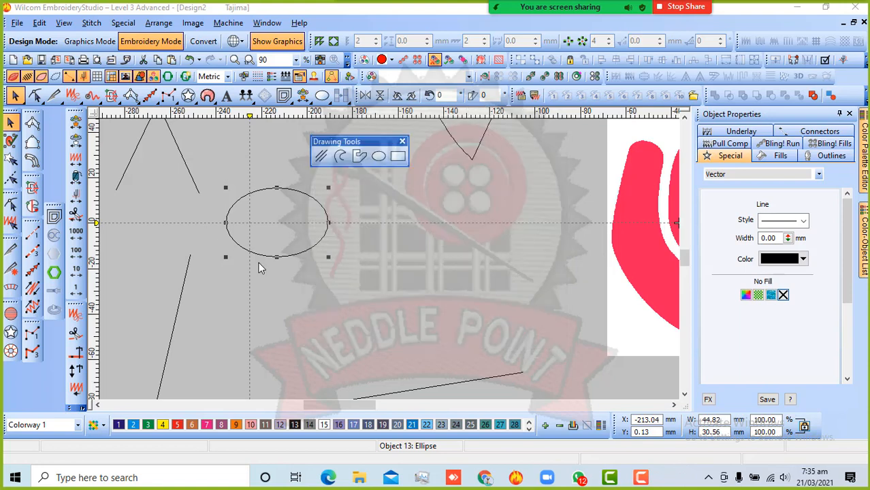
# Step: Draw a circle about 27 mm in diameter between the ellipse and the rose, and delete it
pyautogui.click(367, 265)
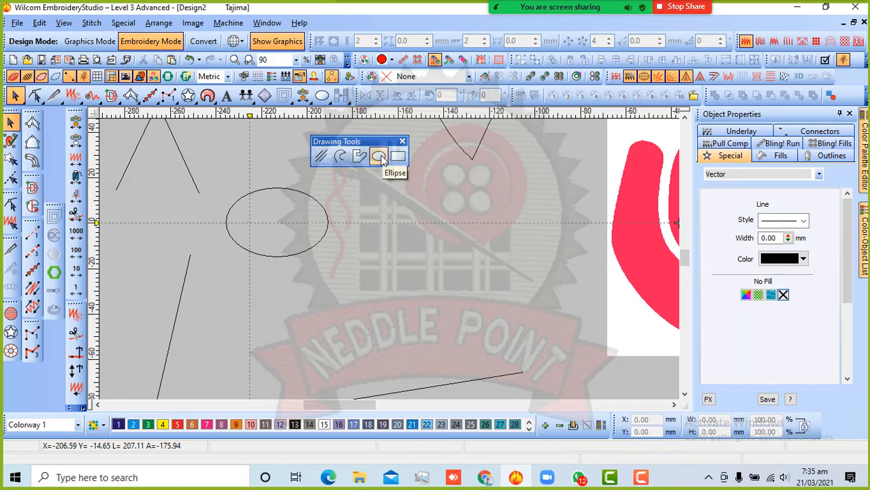
pyautogui.press('e')
pyautogui.click(410, 223)
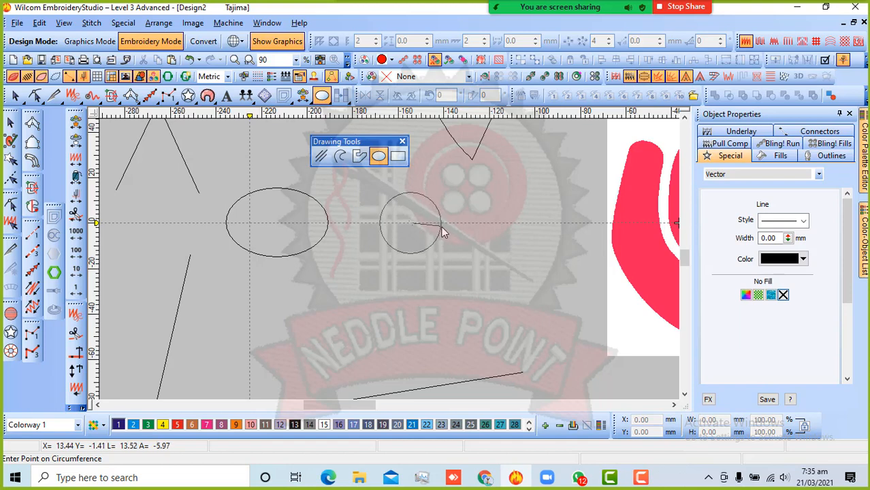
pyautogui.click(442, 231)
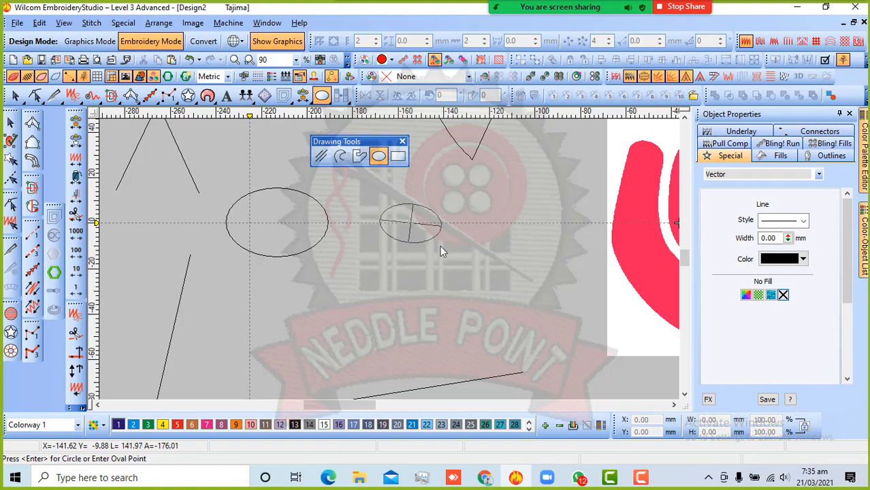
pyautogui.press('Return')
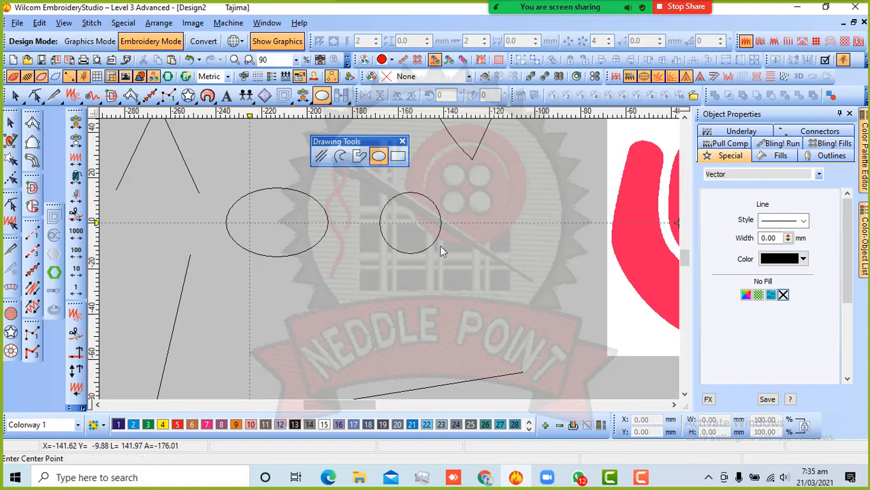
pyautogui.press('Escape')
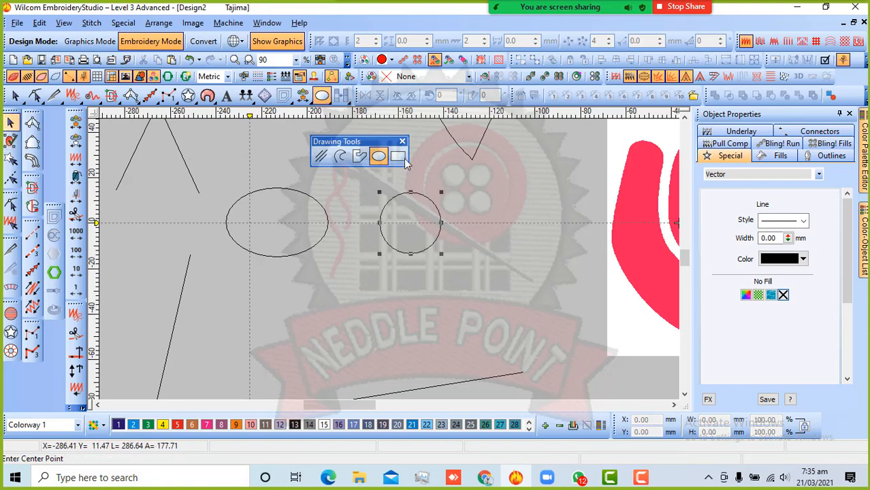
pyautogui.press('Delete')
# Step: Draw a tilted ellipse about 29 × 25 mm between the wide ellipse and the rose, and move it to about X -155 mm, Y -3 mm
pyautogui.click(378, 156)
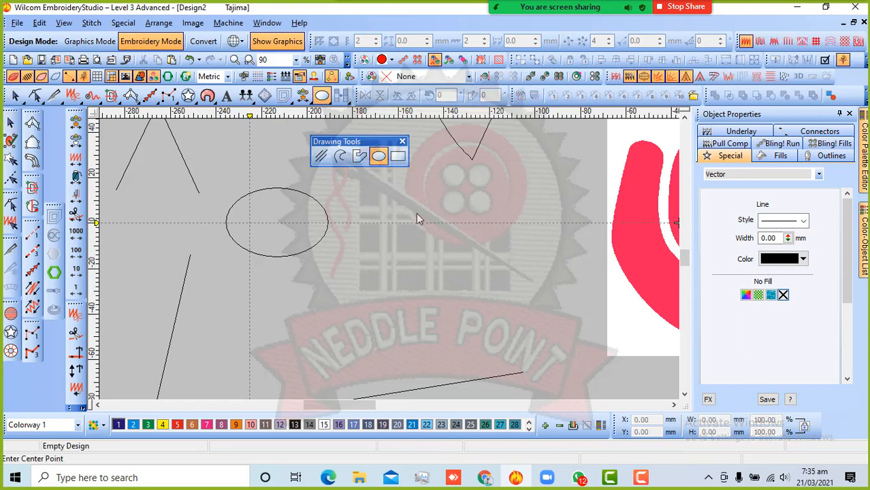
pyautogui.click(449, 249)
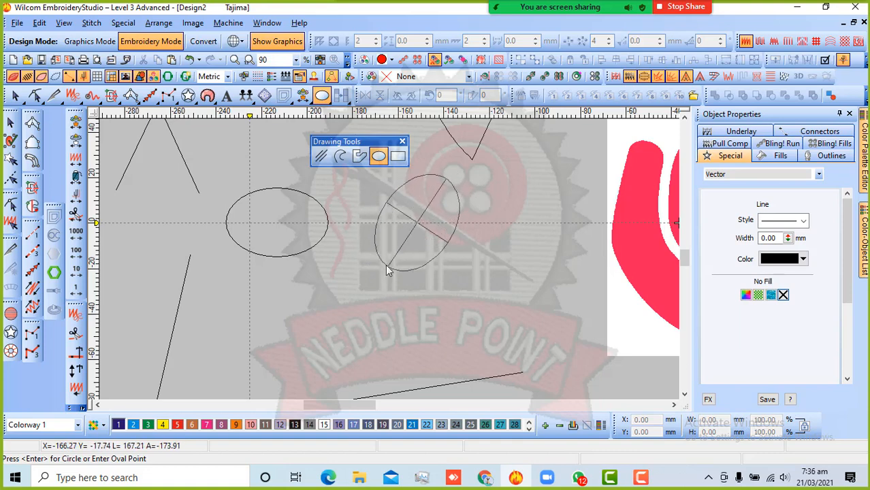
pyautogui.click(457, 221)
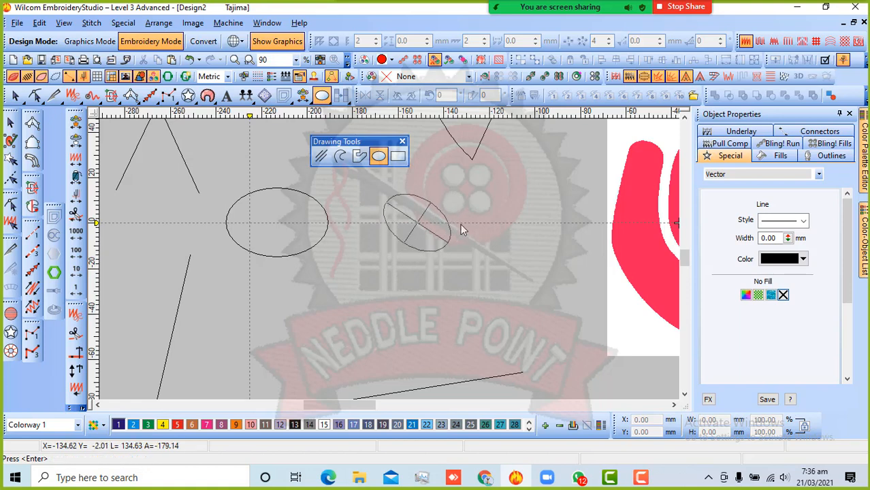
pyautogui.press('Return')
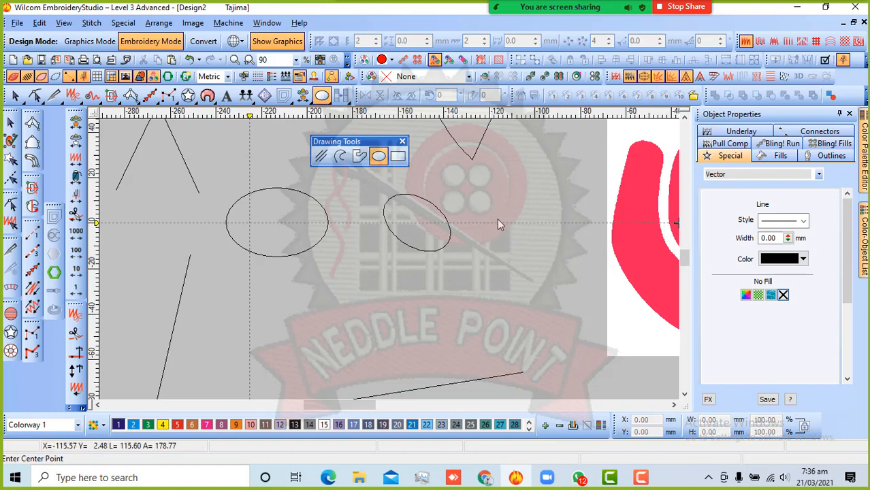
pyautogui.press('Escape')
pyautogui.click(400, 250)
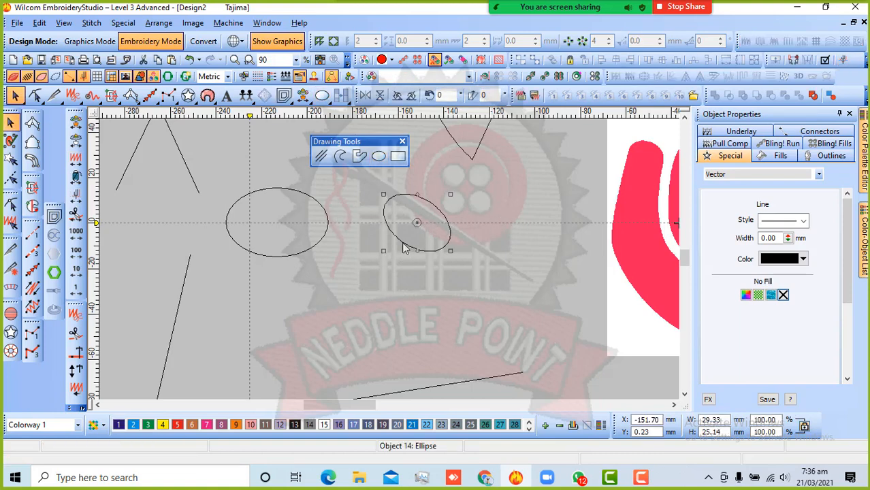
pyautogui.moveTo(405, 249)
pyautogui.mouseDown()
pyautogui.moveTo(395, 264)
pyautogui.moveTo(397, 255)
pyautogui.mouseUp()
pyautogui.click(515, 241)
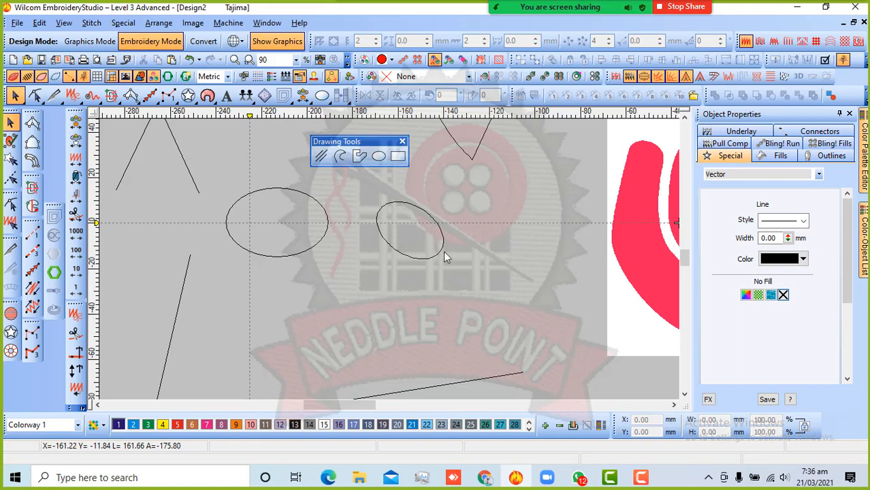
# Step: Enlarge the wide ellipse to about 53 × 35 mm by resizing it at a corner and at its sides
pyautogui.click(307, 192)
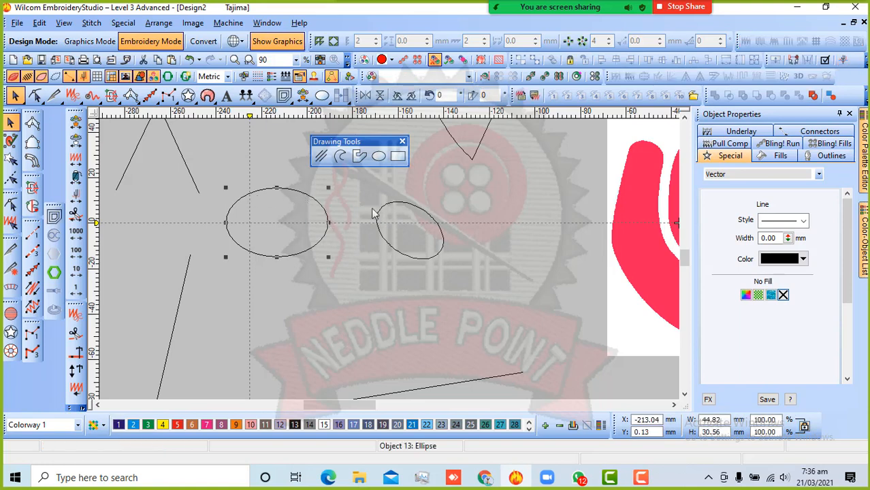
pyautogui.click(370, 270)
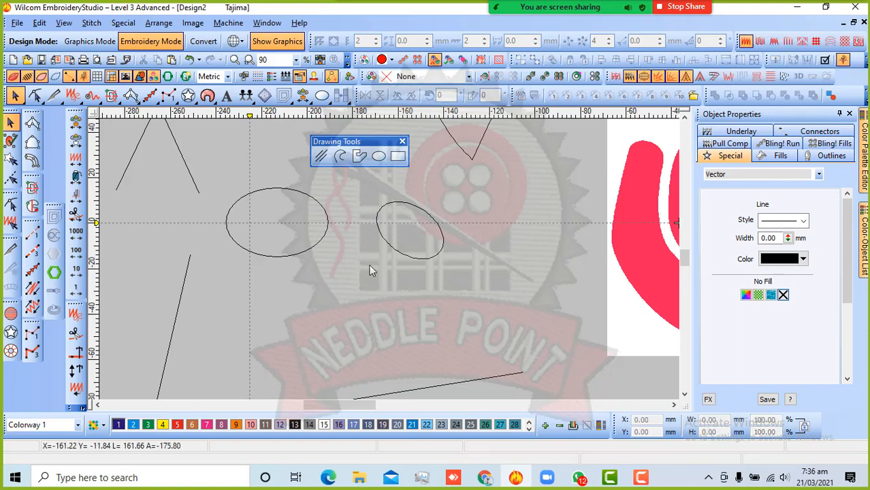
pyautogui.click(323, 243)
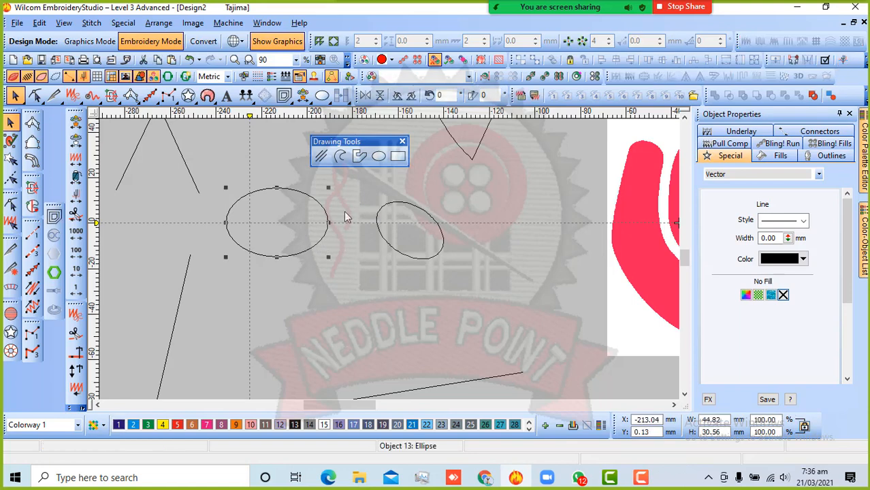
pyautogui.click(353, 181)
pyautogui.click(325, 194)
pyautogui.moveTo(327, 258); pyautogui.dragTo(334, 275)
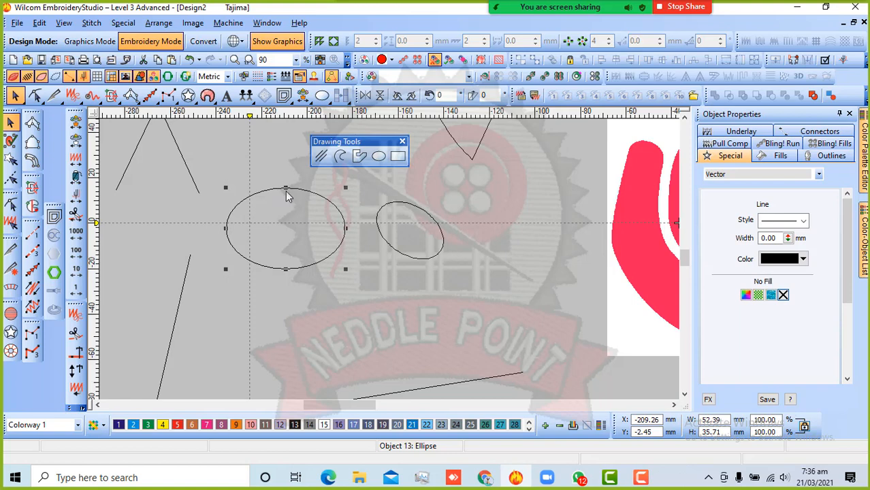
pyautogui.moveTo(285, 189)
pyautogui.mouseDown()
pyautogui.moveTo(285, 170)
pyautogui.moveTo(286, 188)
pyautogui.mouseUp()
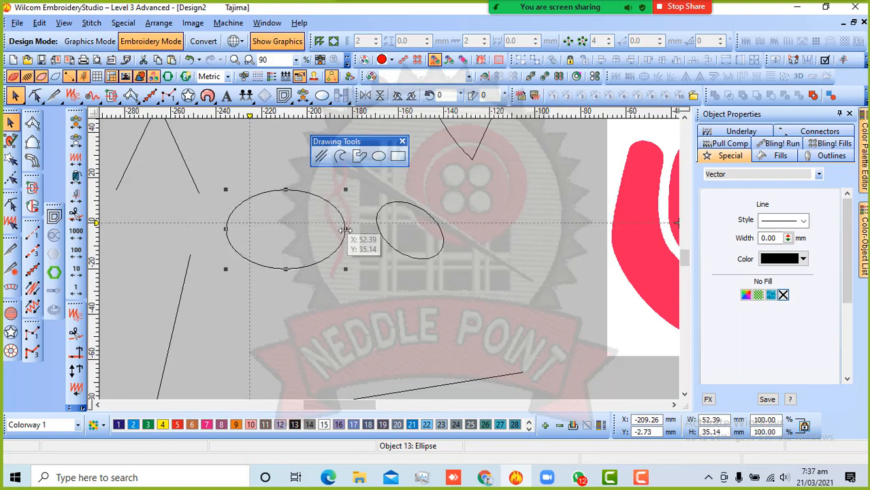
pyautogui.moveTo(345, 230); pyautogui.dragTo(347, 230)
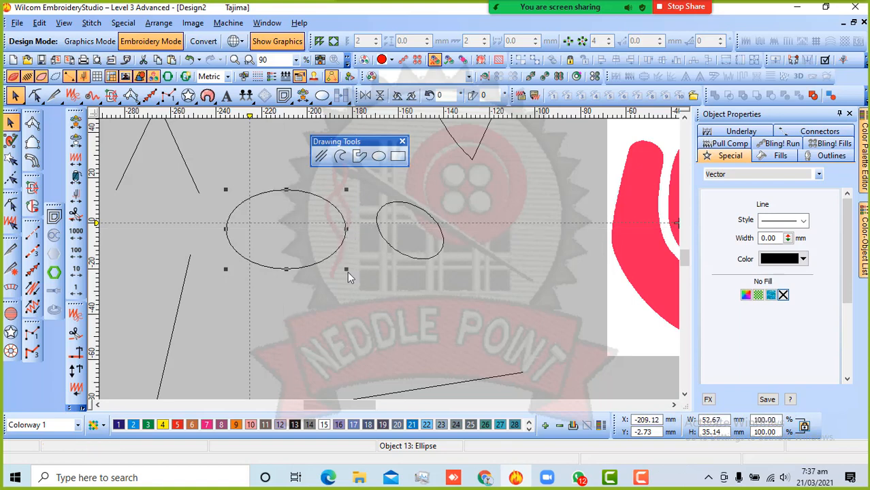
# Step: Scale the wide ellipse proportionally about its centre to about 57 × 38 mm and deselect it
pyautogui.moveTo(348, 271)
pyautogui.mouseDown()
pyautogui.moveTo(375, 293)
pyautogui.moveTo(346, 272)
pyautogui.mouseUp()
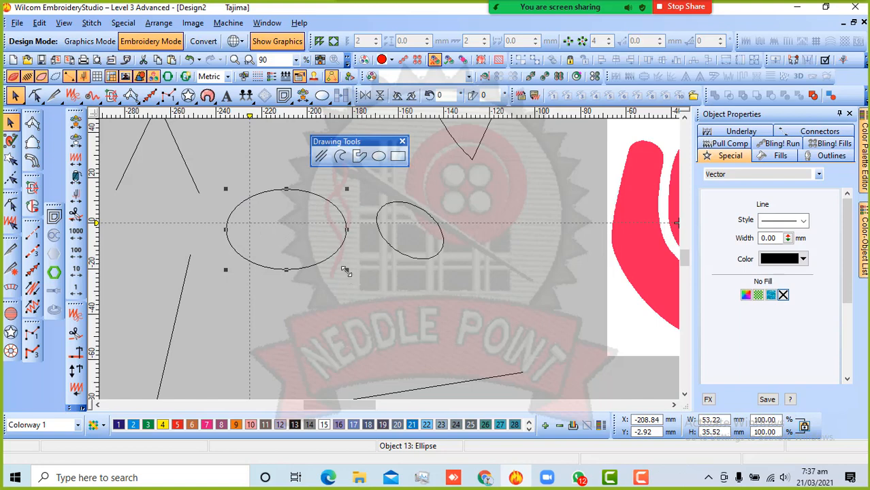
pyautogui.moveTo(345, 271); pyautogui.dragTo(345, 271)
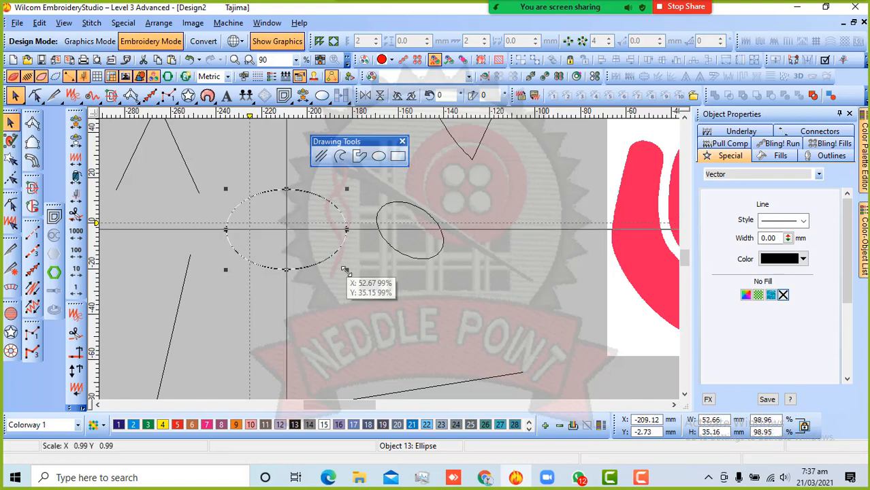
pyautogui.moveTo(344, 271)
pyautogui.mouseDown()
pyautogui.moveTo(382, 303)
pyautogui.moveTo(344, 269)
pyautogui.mouseUp()
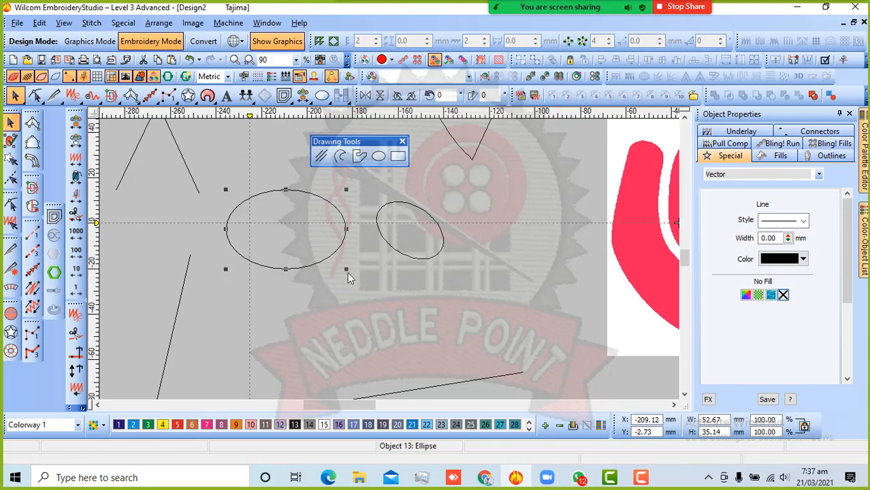
pyautogui.moveTo(346, 269); pyautogui.dragTo(346, 269)
pyautogui.moveTo(346, 270)
pyautogui.mouseDown()
pyautogui.moveTo(388, 300)
pyautogui.moveTo(356, 288)
pyautogui.moveTo(370, 302)
pyautogui.moveTo(351, 278)
pyautogui.mouseUp()
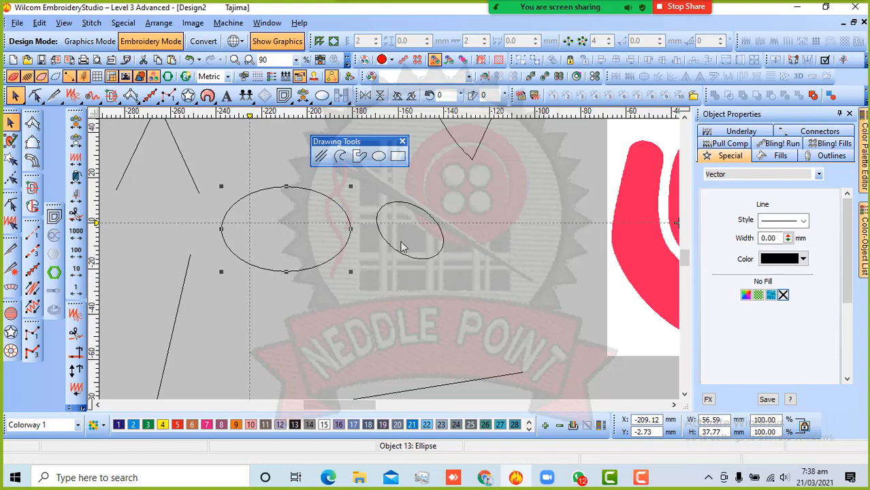
pyautogui.click(392, 309)
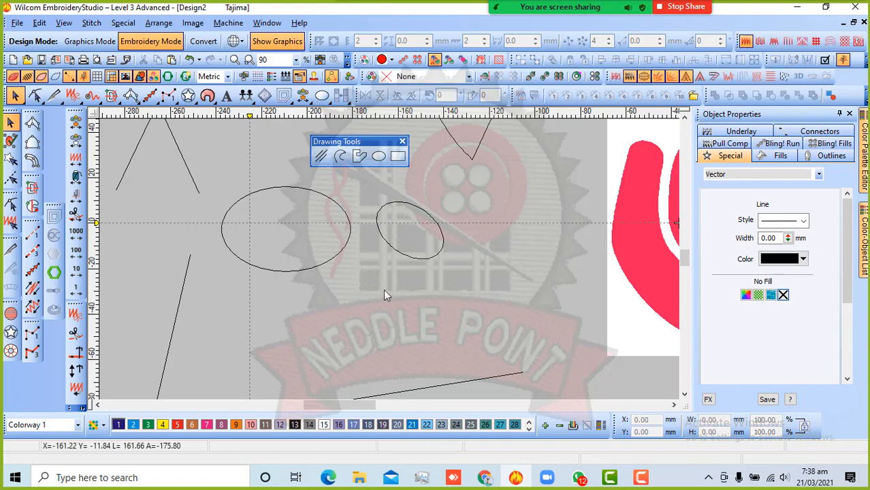
# Step: Scale the wide ellipse proportionally from its corner to about 56 × 37 mm, undoing the last scaling
pyautogui.click(326, 263)
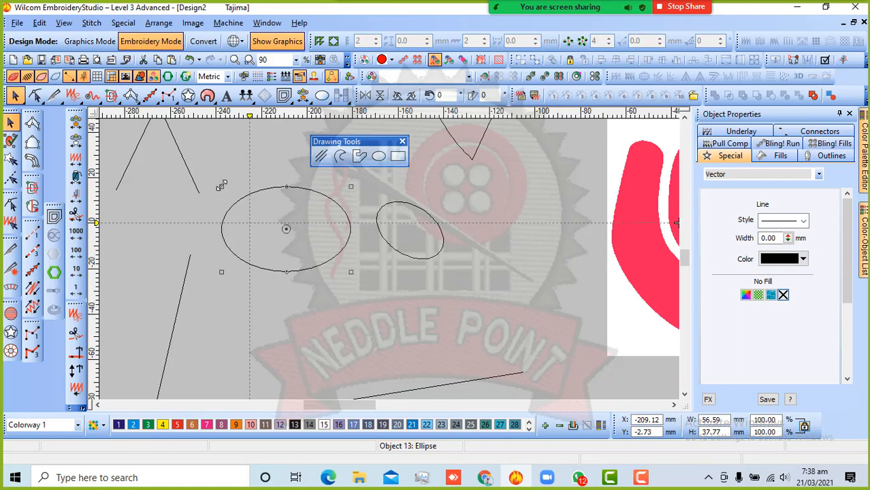
pyautogui.click(325, 201)
pyautogui.moveTo(351, 272); pyautogui.dragTo(349, 271)
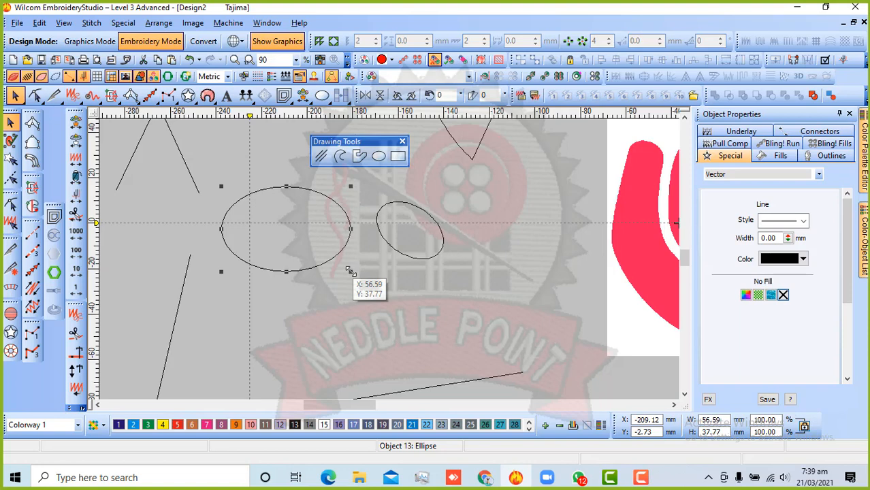
pyautogui.moveTo(349, 271)
pyautogui.mouseDown()
pyautogui.moveTo(359, 286)
pyautogui.moveTo(352, 271)
pyautogui.mouseUp()
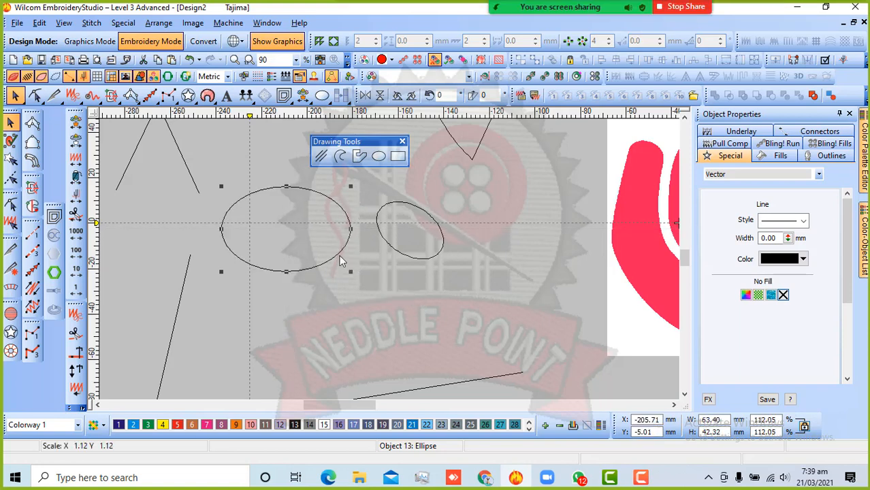
pyautogui.hotkey('ctrl', 'z')
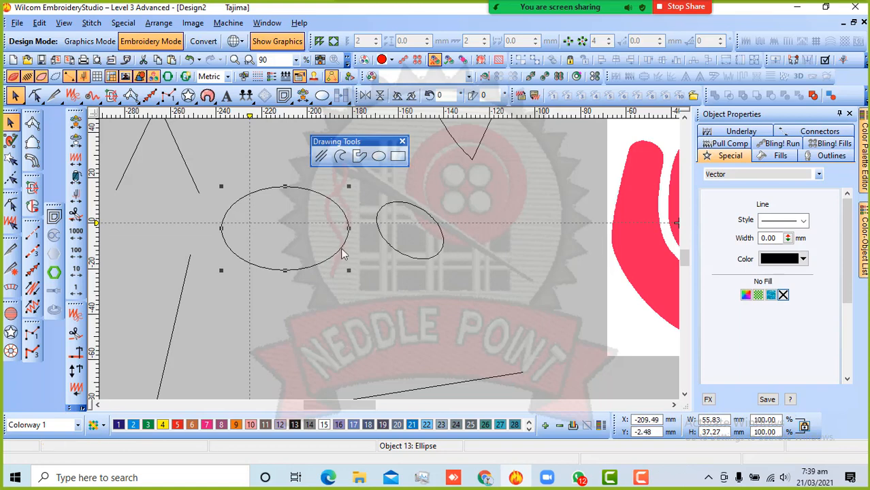
# Step: Rotate the wide ellipse freely about its centre, and select the tilted ellipse for rotation
pyautogui.click(312, 233)
pyautogui.moveTo(349, 271)
pyautogui.mouseDown()
pyautogui.moveTo(346, 200)
pyautogui.moveTo(292, 165)
pyautogui.moveTo(238, 186)
pyautogui.moveTo(220, 214)
pyautogui.moveTo(238, 273)
pyautogui.moveTo(276, 291)
pyautogui.mouseUp()
pyautogui.press('Escape')
pyautogui.click(305, 270)
pyautogui.moveTo(348, 271); pyautogui.dragTo(245, 208)
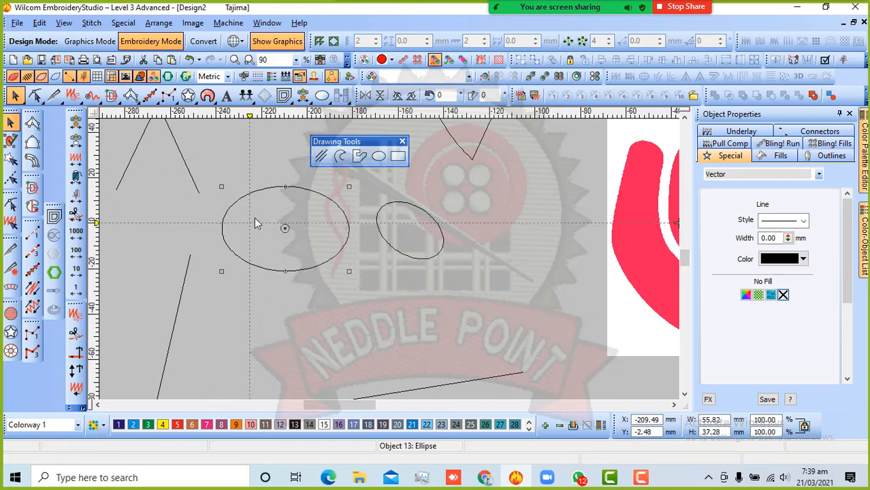
pyautogui.click(427, 265)
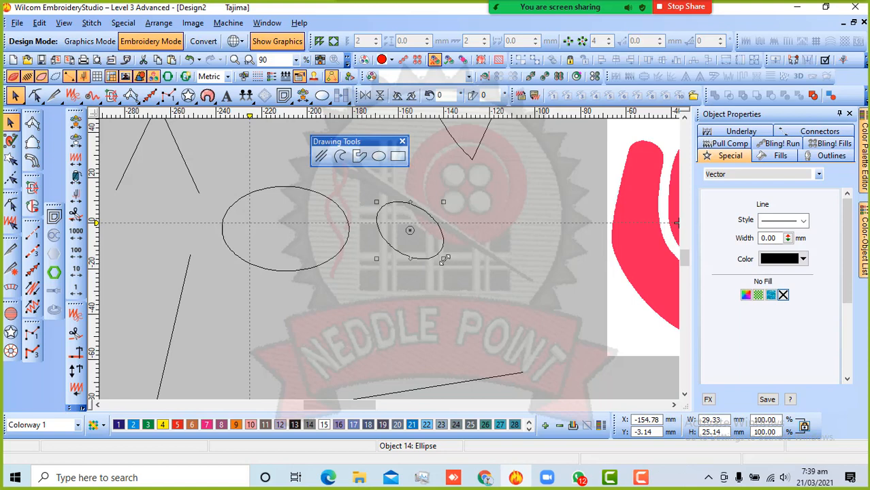
# Step: Rotate the small tilted ellipse level about its centre, and move the wide ellipse about 16 mm to the left
pyautogui.moveTo(444, 260); pyautogui.dragTo(468, 245)
pyautogui.click(496, 234)
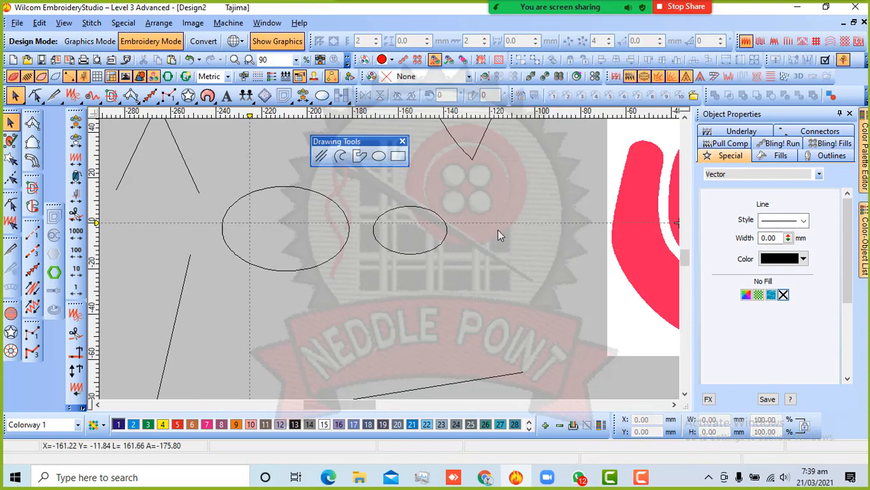
pyautogui.click(321, 265)
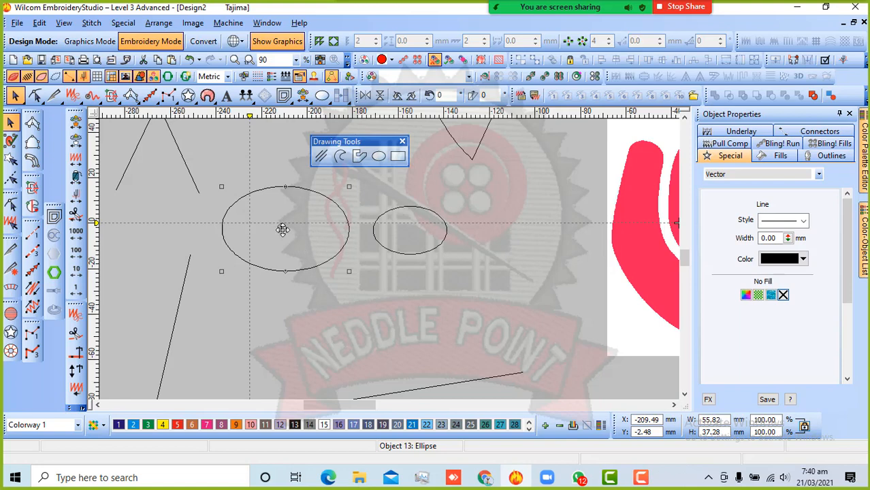
pyautogui.click(324, 271)
pyautogui.moveTo(328, 267); pyautogui.dragTo(294, 258)
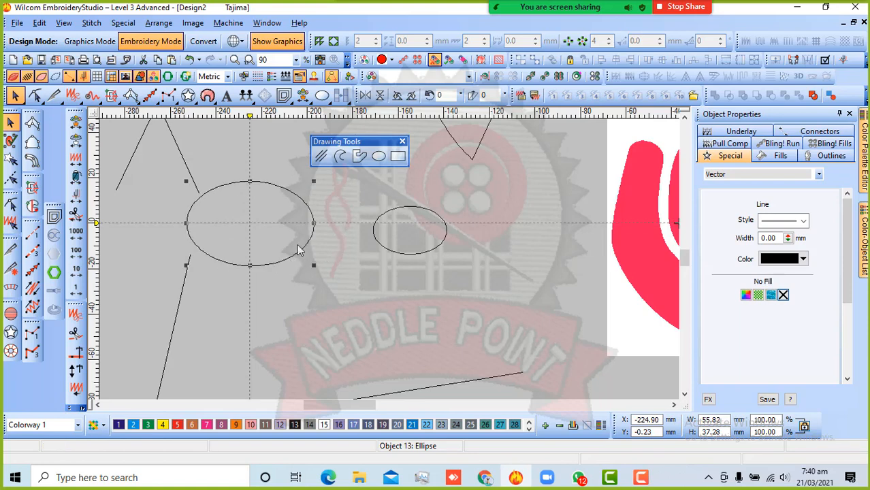
# Step: Reselect the wide ellipse for rotation and turn it about its centre, leaving its long axis horizontal
pyautogui.click(307, 258)
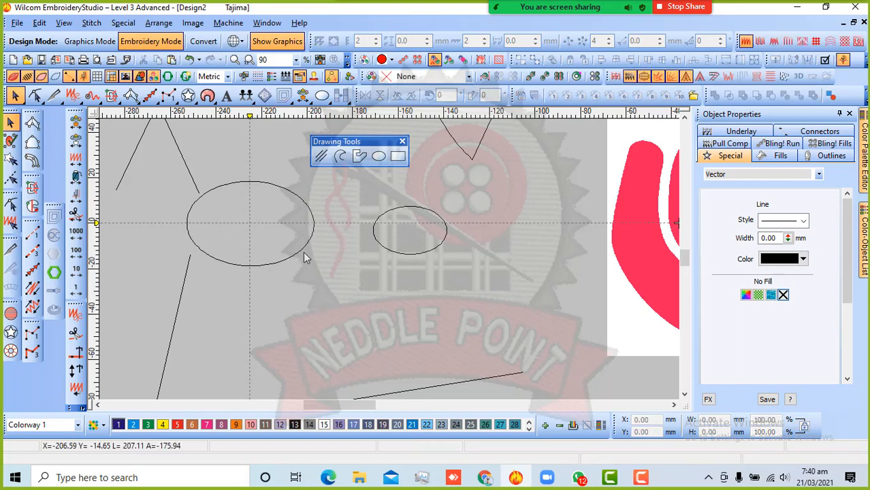
pyautogui.click(304, 254)
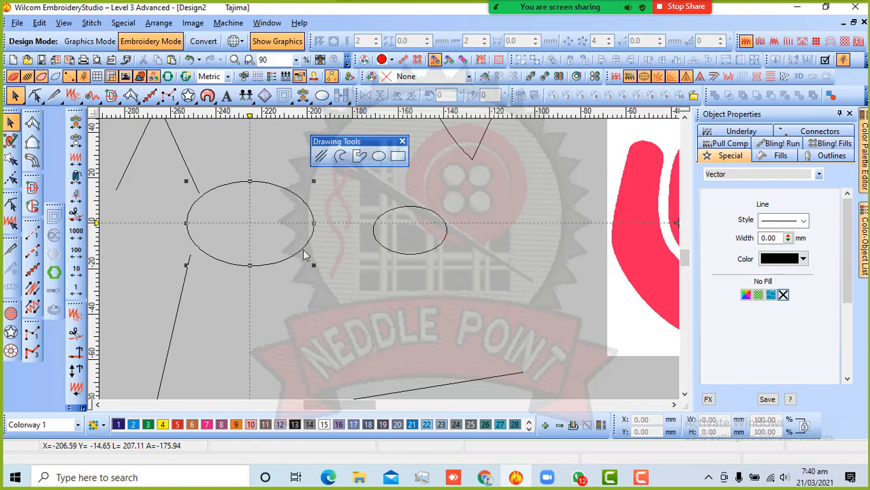
pyautogui.click(266, 215)
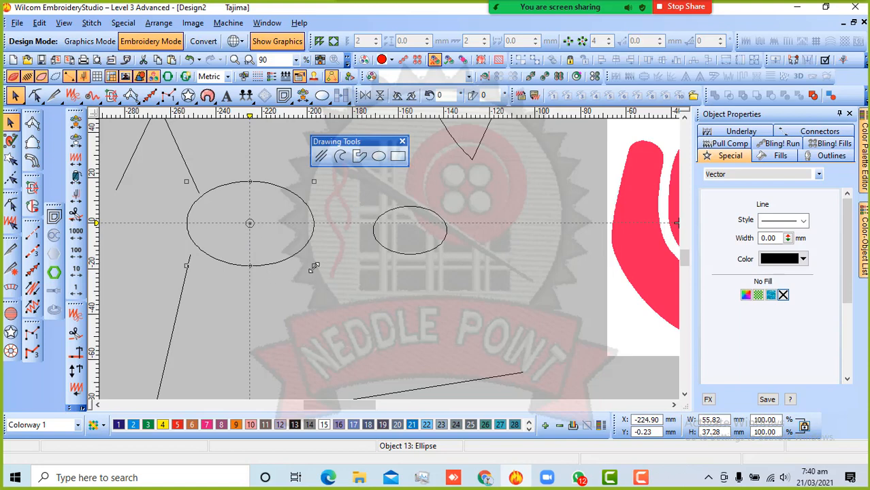
pyautogui.moveTo(313, 267); pyautogui.dragTo(189, 182)
pyautogui.moveTo(316, 266); pyautogui.dragTo(402, 234)
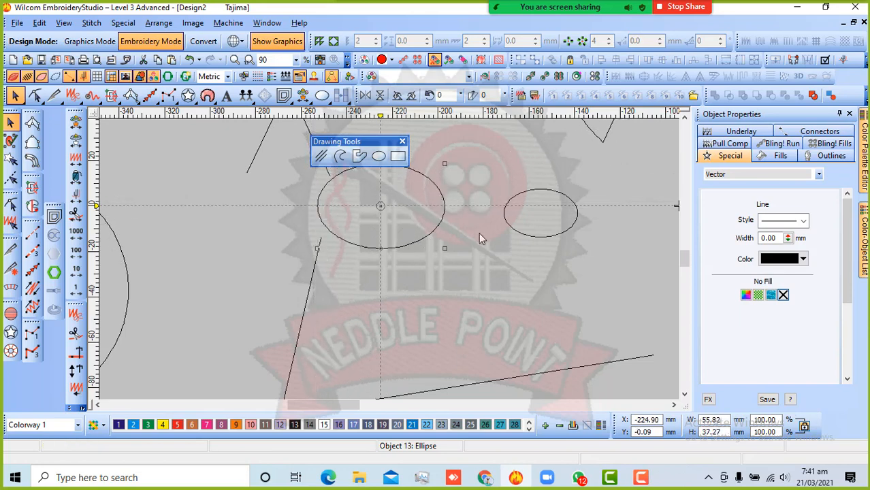
# Step: Move the small ellipse about 18 mm up and to the left, and select the wide ellipse
pyautogui.moveTo(533, 236); pyautogui.dragTo(500, 214)
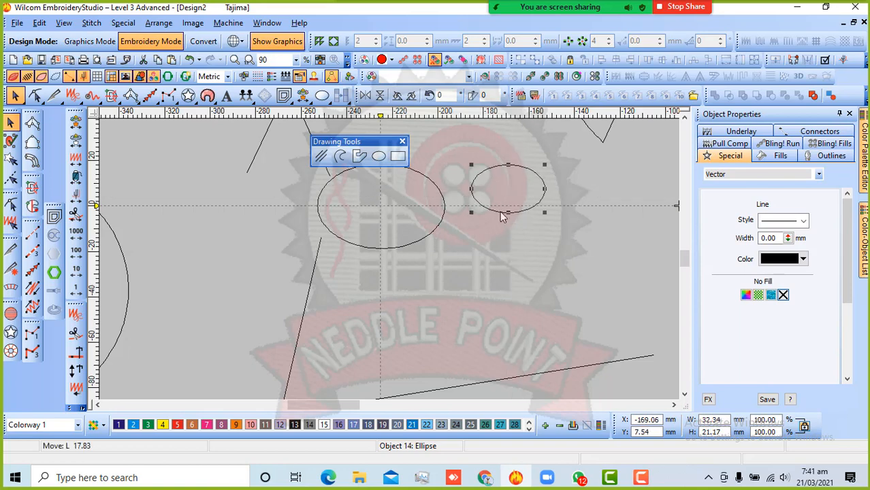
pyautogui.click(439, 195)
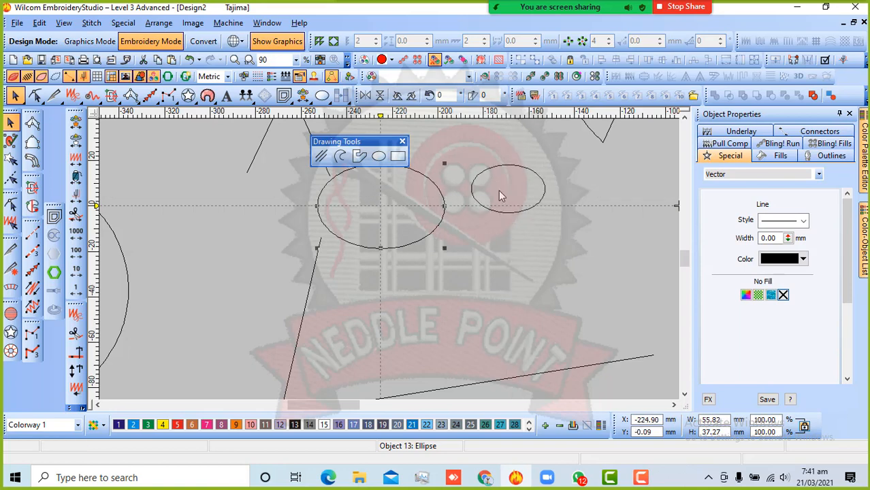
pyautogui.scroll(-4, 393, 258)
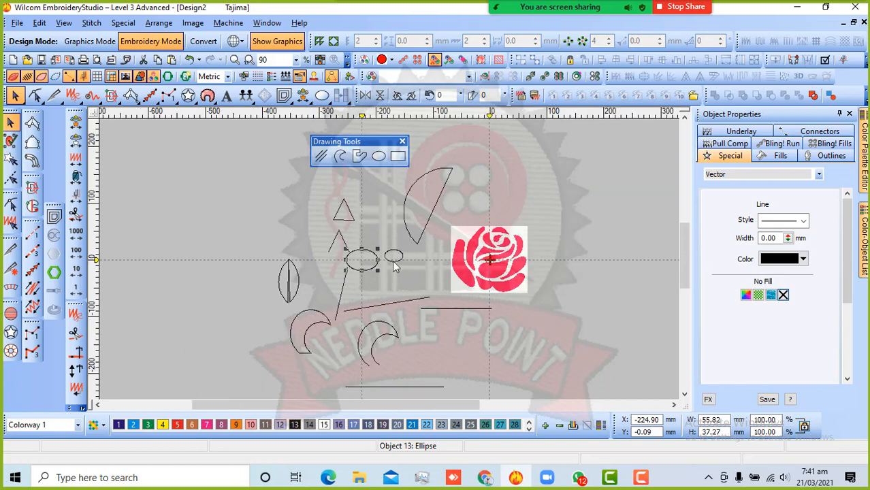
pyautogui.scroll(2, 398, 261)
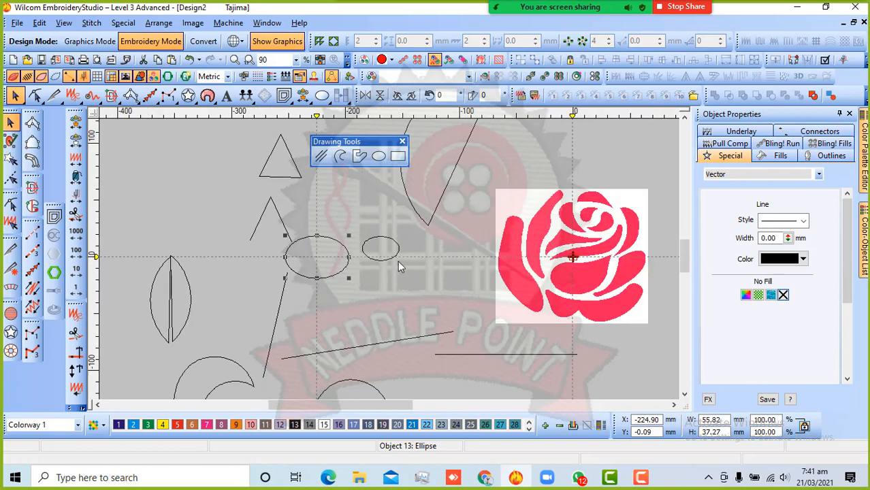
# Step: Draw a circle with a radius of about 30 mm between the small ellipse and the rose with the Ellipse tool
pyautogui.click(379, 157)
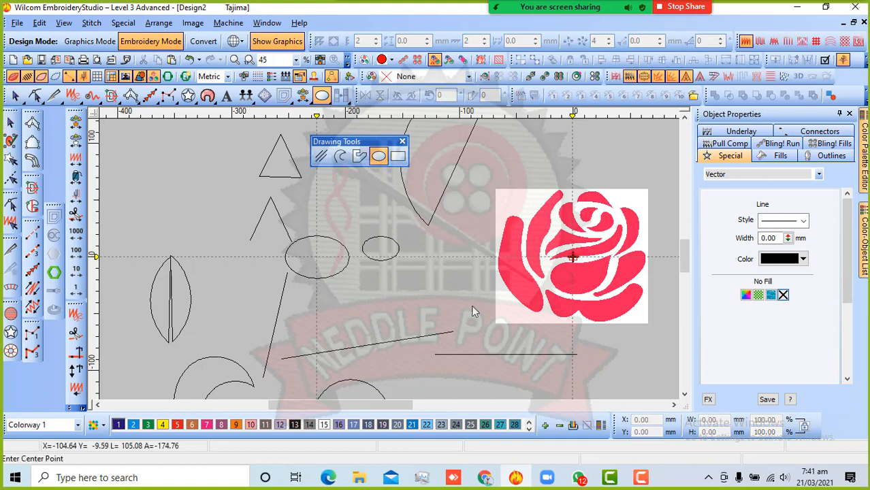
pyautogui.click(438, 256)
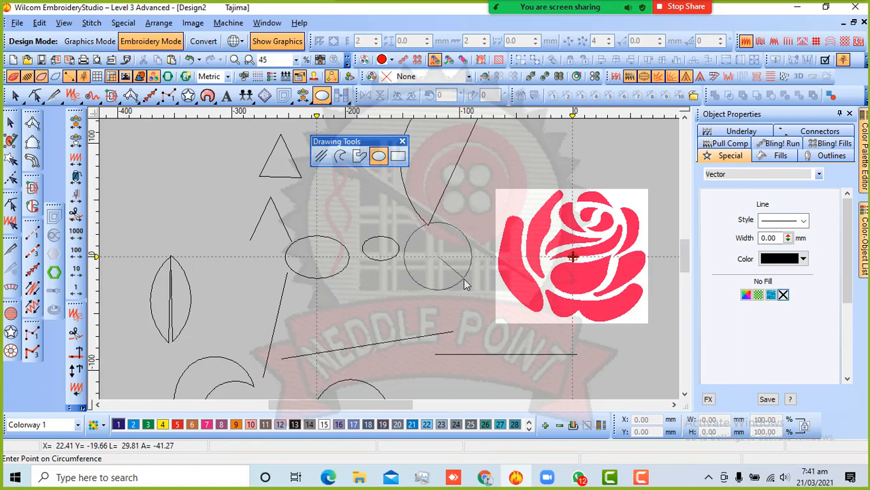
pyautogui.click(464, 279)
pyautogui.press('Return')
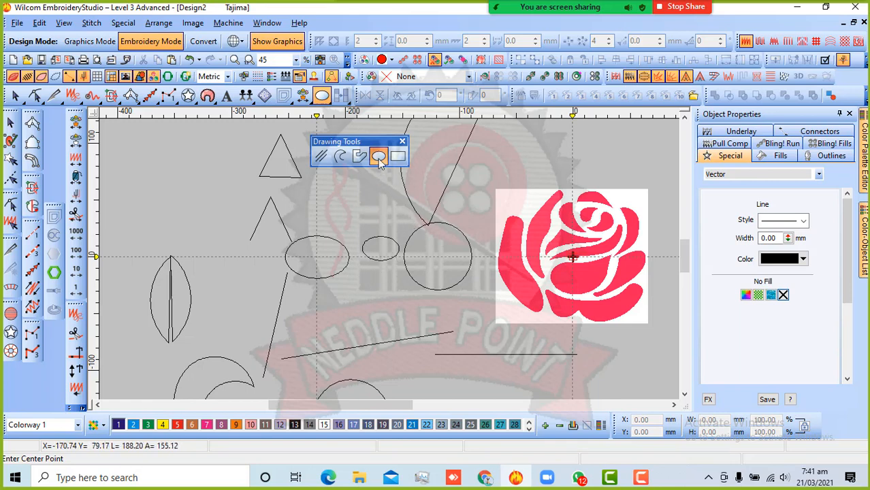
# Step: Draw a horizontal ellipse about 45 × 29 mm above the two existing ellipses, and move it slightly down and to the left
pyautogui.click(349, 200)
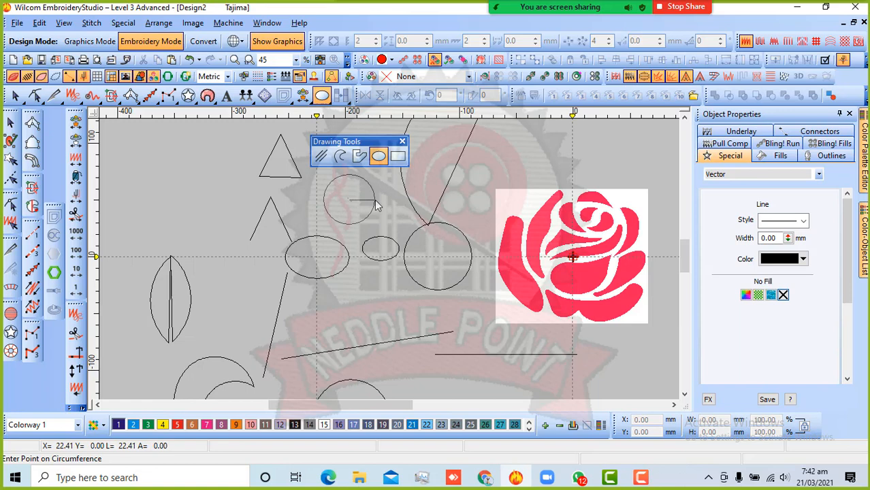
pyautogui.click(374, 200)
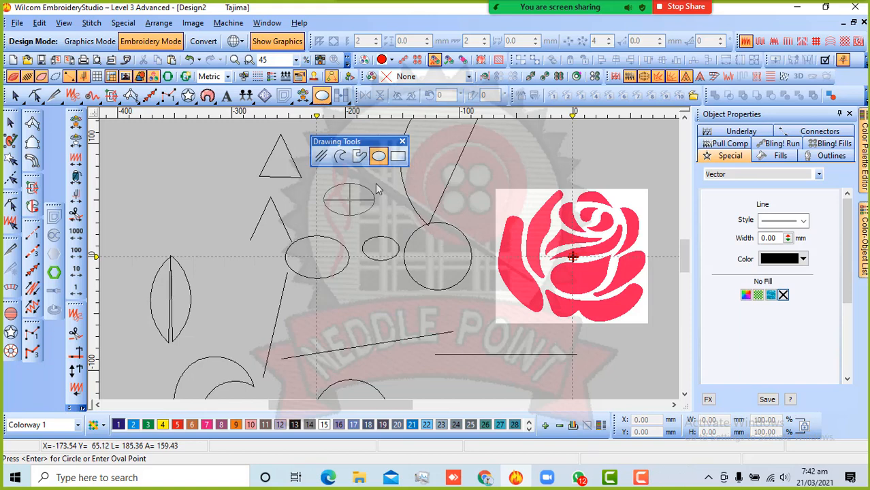
pyautogui.click(375, 183)
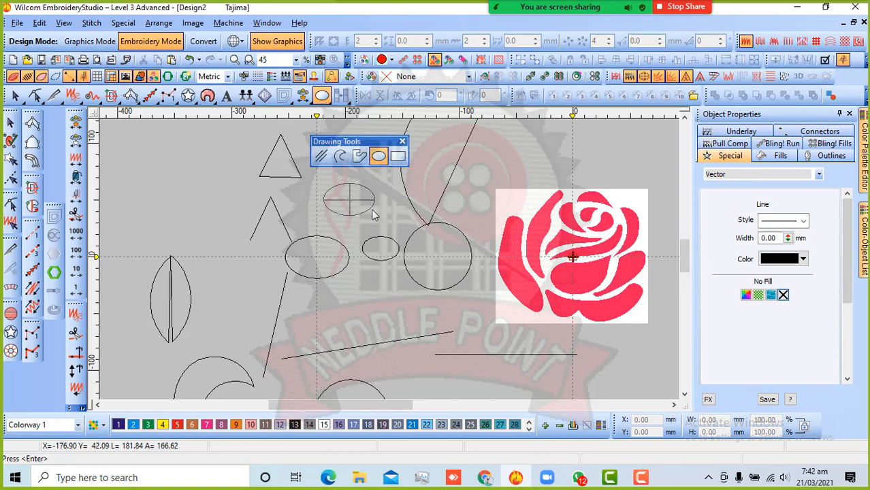
pyautogui.press('Return')
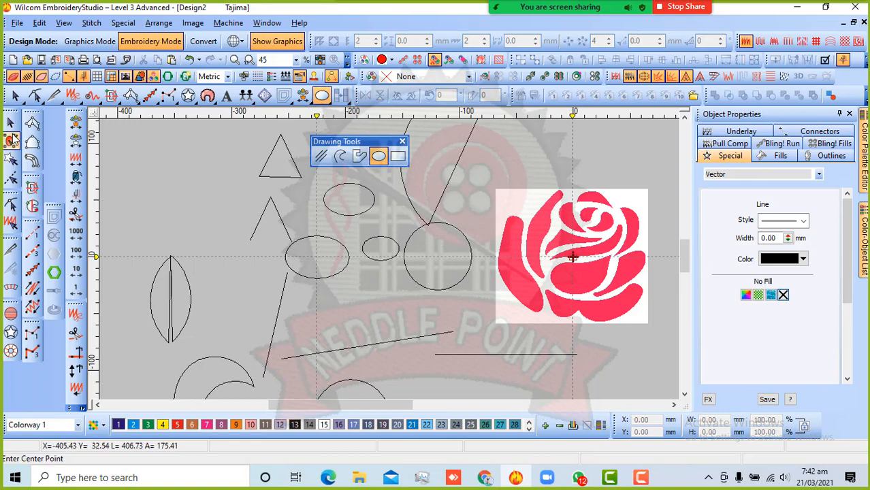
pyautogui.click(10, 121)
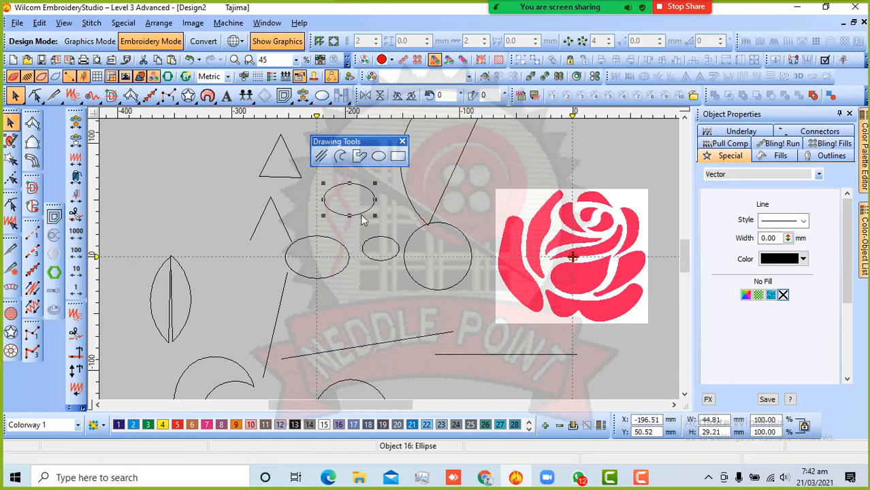
pyautogui.moveTo(359, 210); pyautogui.dragTo(352, 217)
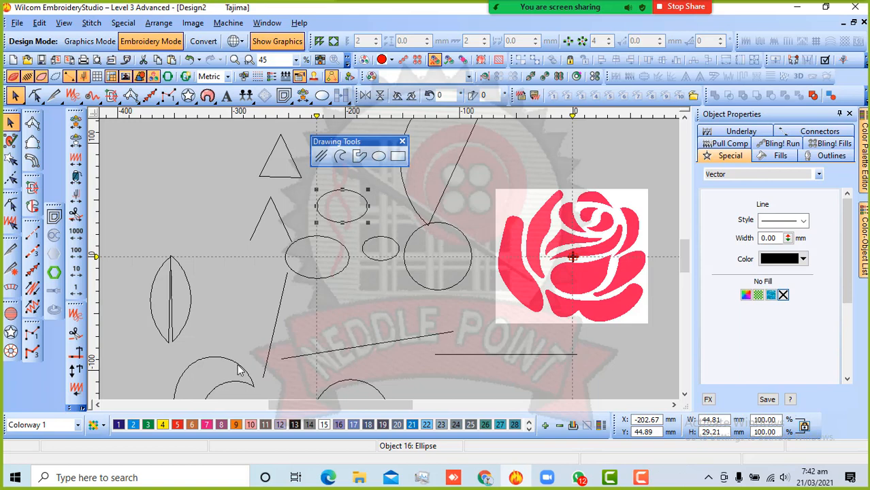
# Step: Move the closed crescent just below the ellipses and the open crescent above them, beside the upper triangle
pyautogui.moveTo(238, 369); pyautogui.dragTo(386, 283)
pyautogui.scroll(-1, 388, 259)
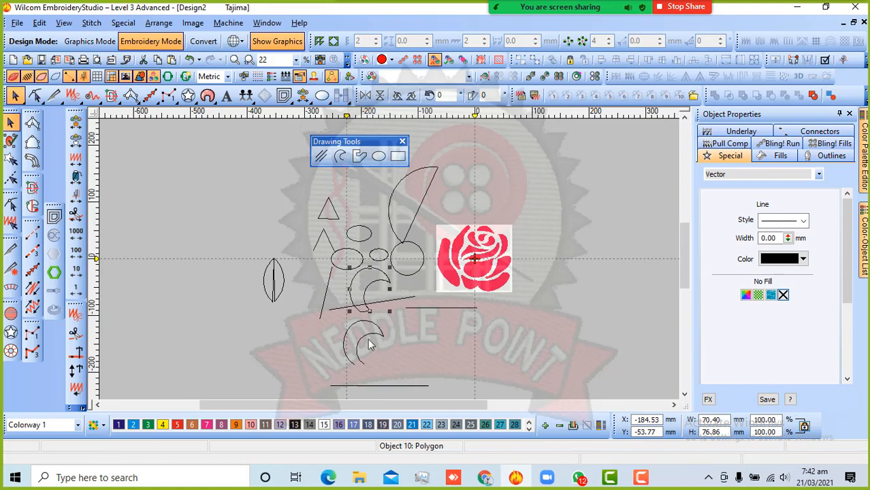
pyautogui.moveTo(377, 326); pyautogui.dragTo(366, 197)
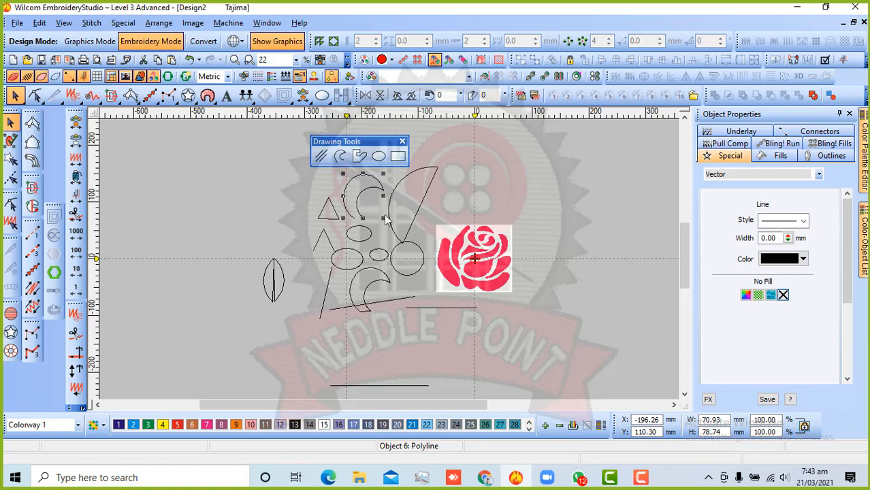
# Step: Draw a wide rectangle about 230 × 85 mm above the rose with the Rectangle tool
pyautogui.click(401, 157)
pyautogui.click(401, 158)
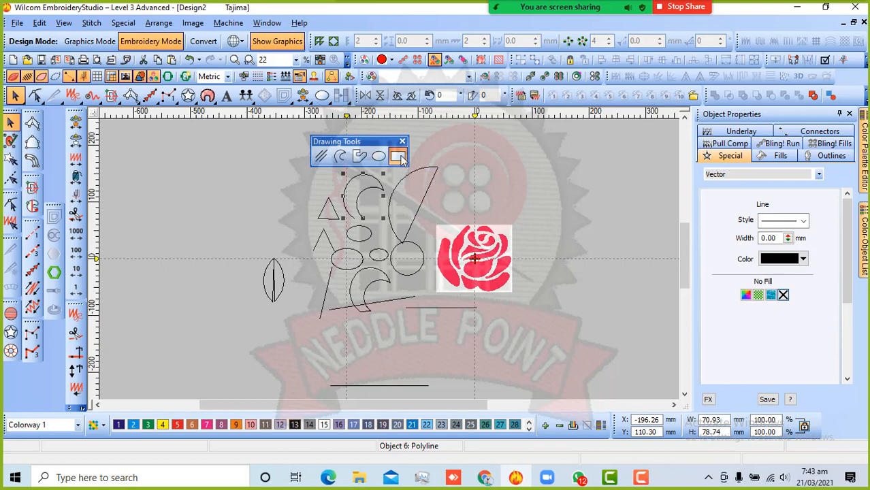
pyautogui.click(460, 176)
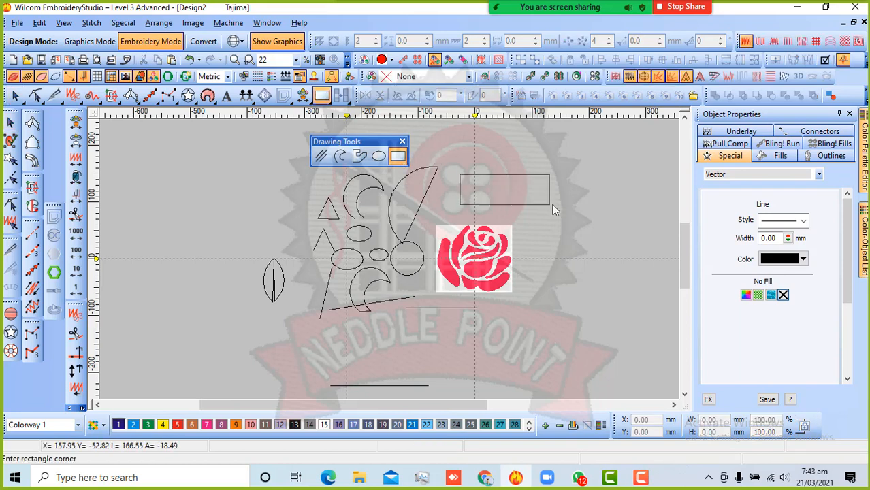
pyautogui.click(591, 223)
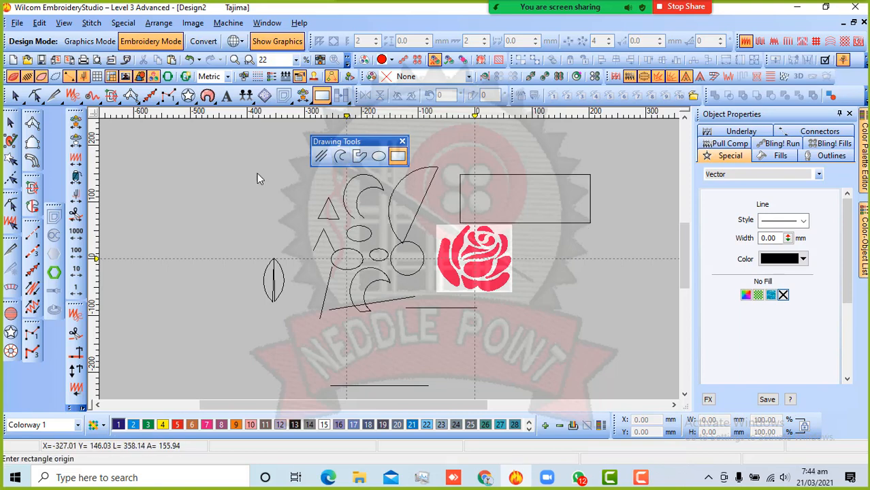
# Step: Draw a second rectangle about 141 × 147 mm overlapping the wide rectangle and the rose, and select it
pyautogui.click(468, 182)
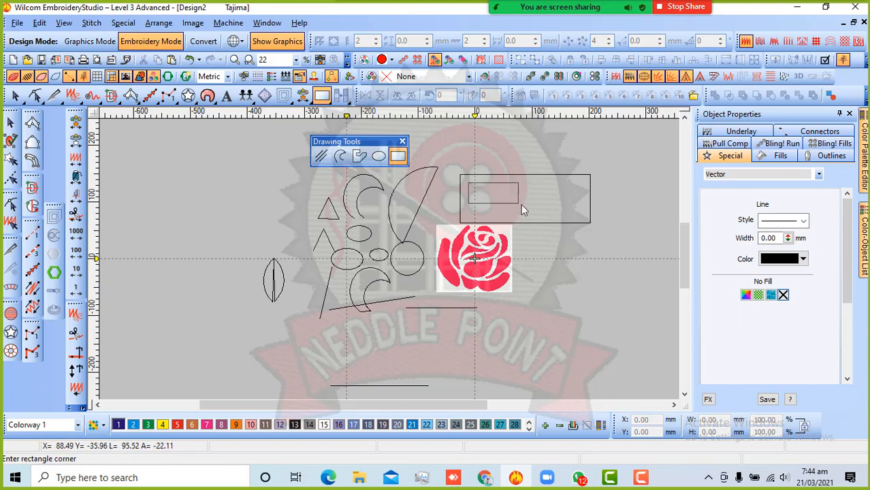
pyautogui.click(549, 266)
pyautogui.click(11, 122)
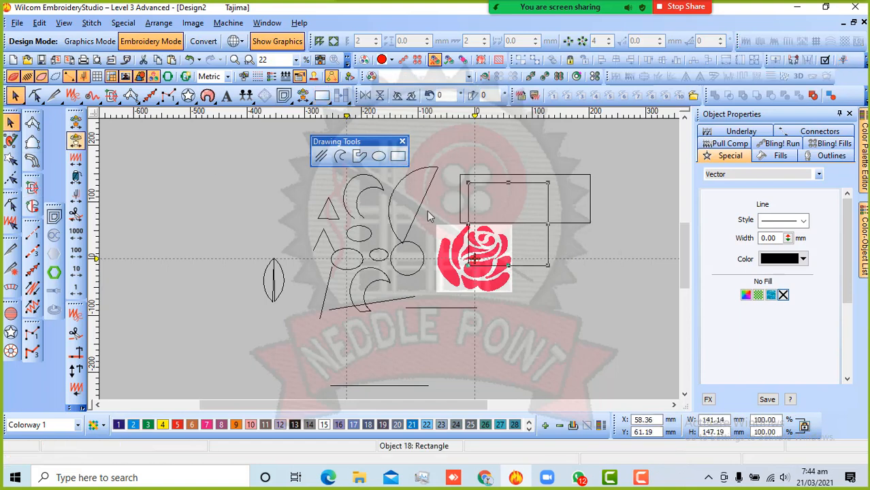
# Step: Move the nearly square rectangle clear above the wide rectangle, to about X 53, Y 249 mm
pyautogui.moveTo(548, 251); pyautogui.dragTo(505, 153)
pyautogui.scroll(-1, 505, 154)
pyautogui.scroll(1, 377, 264)
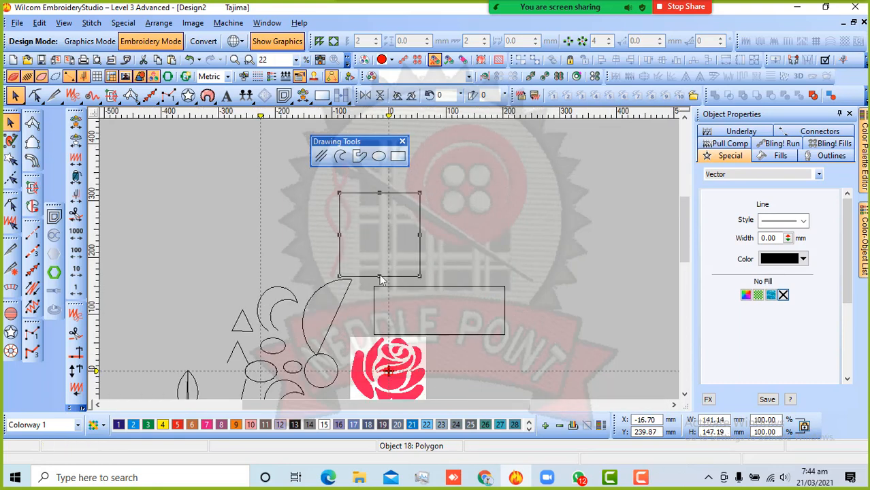
pyautogui.moveTo(419, 255); pyautogui.dragTo(456, 259)
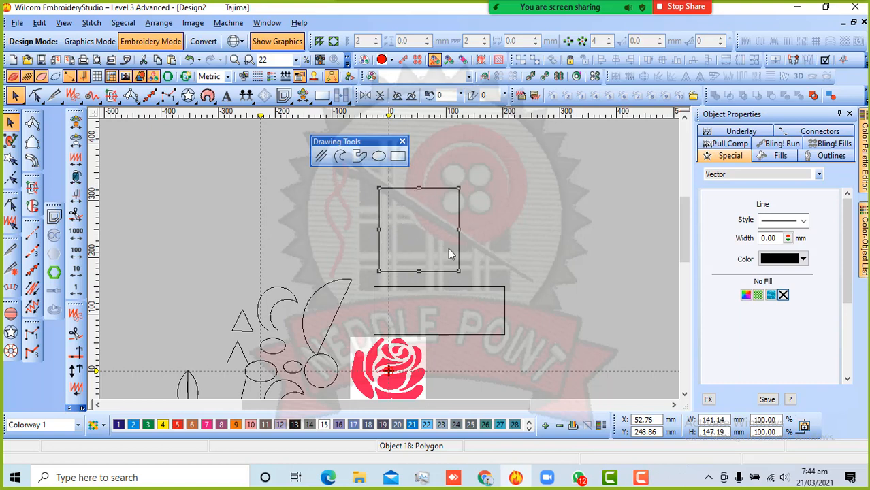
# Step: Move the wide rectangle slightly up to about Y 117 mm and deselect it
pyautogui.click(431, 292)
pyautogui.moveTo(429, 287); pyautogui.dragTo(428, 281)
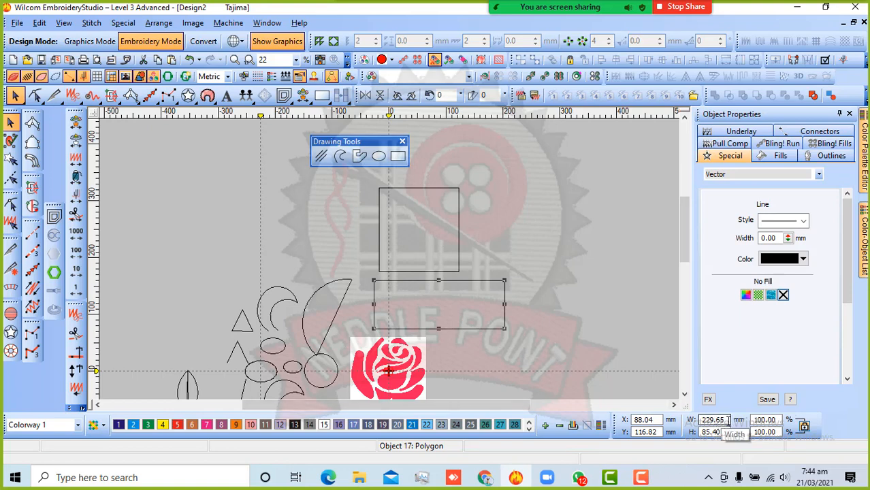
pyautogui.click(629, 372)
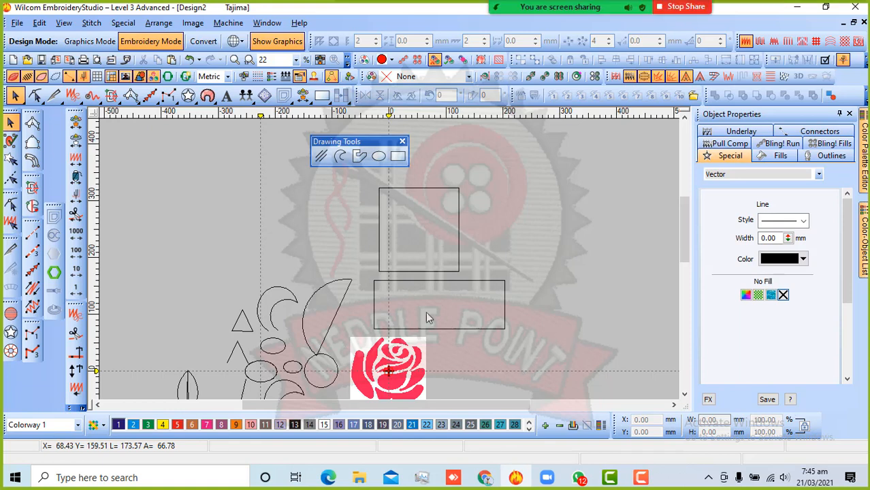
# Step: Reposition the nearly square rectangle above and to the left of the wide rectangle, at about X -22, Y 247 mm
pyautogui.click(458, 231)
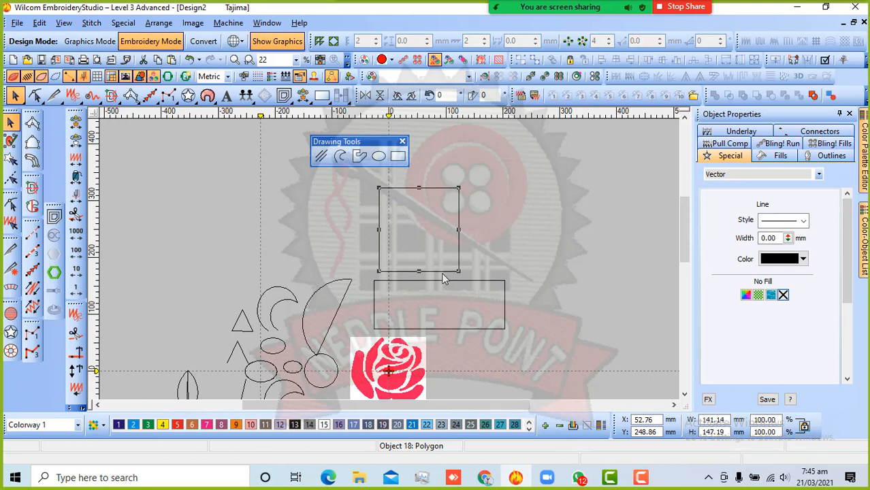
pyautogui.moveTo(443, 277); pyautogui.dragTo(460, 282)
pyautogui.moveTo(480, 254); pyautogui.dragTo(423, 190)
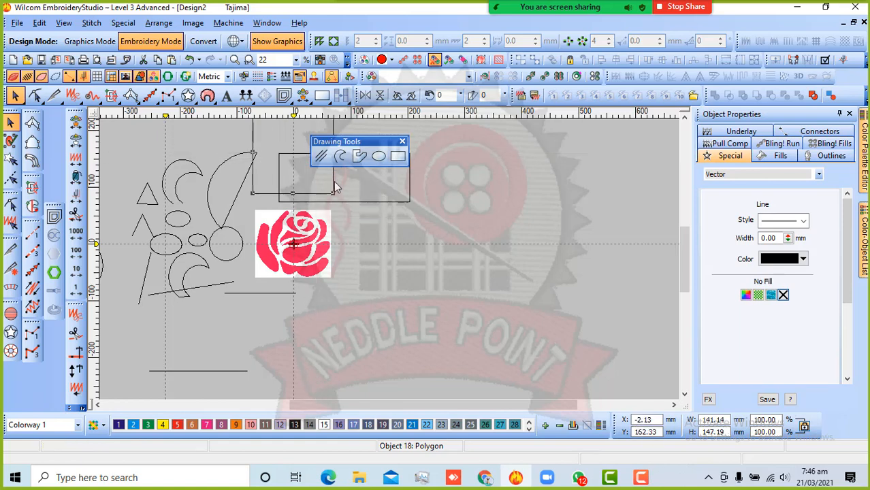
pyautogui.hotkey('ctrl', 'z')
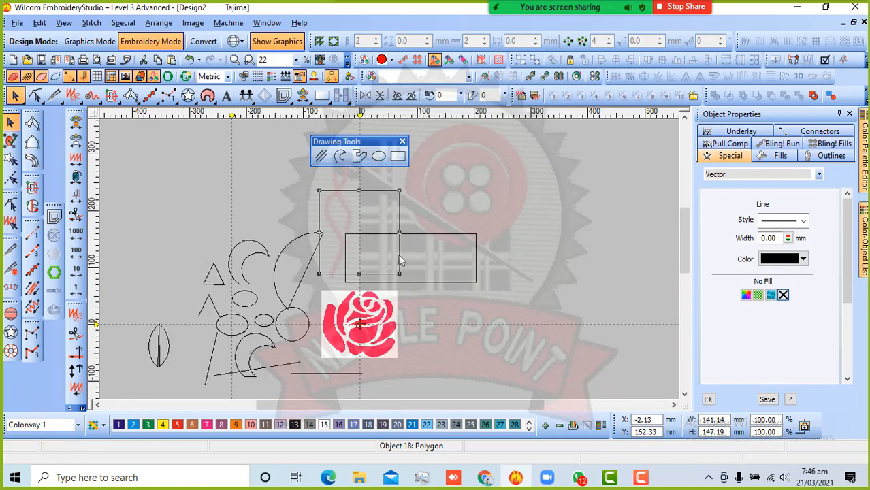
pyautogui.moveTo(398, 254); pyautogui.dragTo(386, 207)
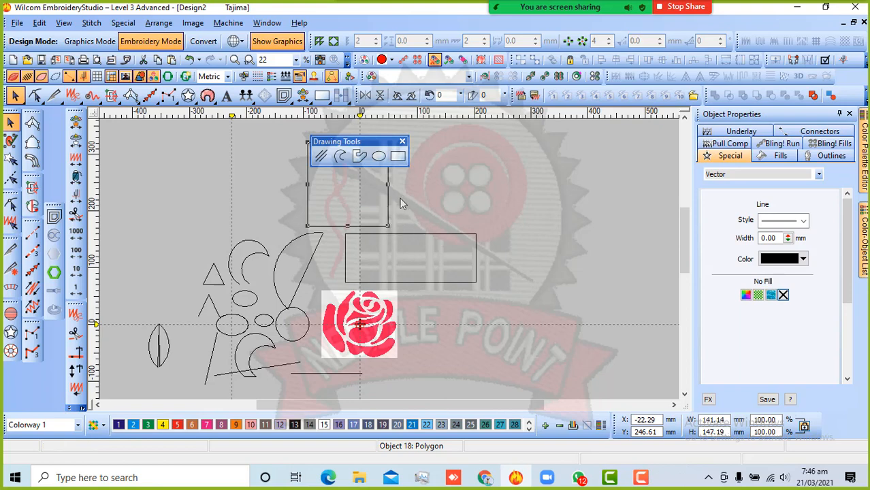
# Step: Move the nearly square rectangle to the right, above the wide rectangle's end, at about X 176, Y 244 mm
pyautogui.moveTo(386, 204); pyautogui.dragTo(491, 206)
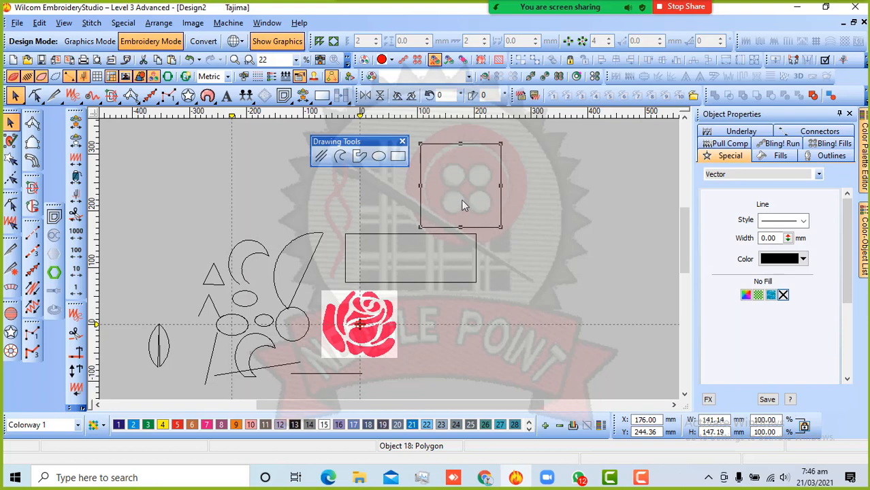
# Step: Draw a square about 143 mm per side beside the nearly square rectangle and move it clear to about X 365, Y 213 mm
pyautogui.click(397, 157)
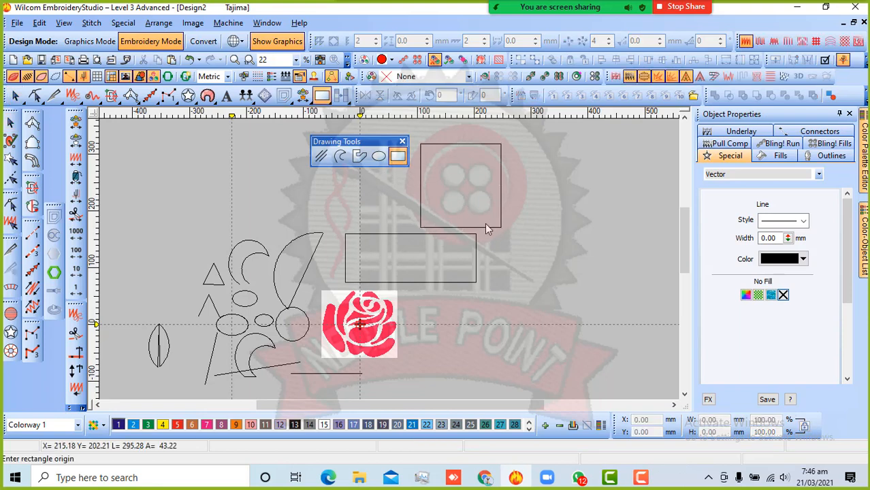
pyautogui.click(492, 243)
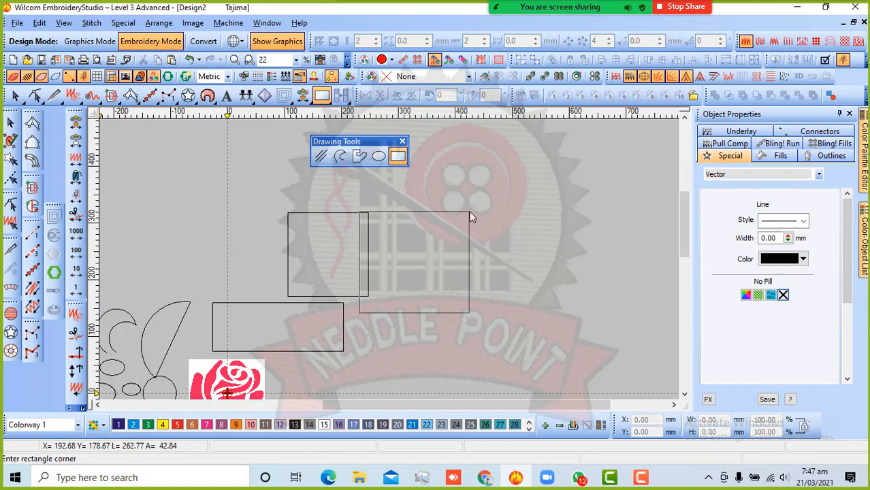
pyautogui.click(441, 232)
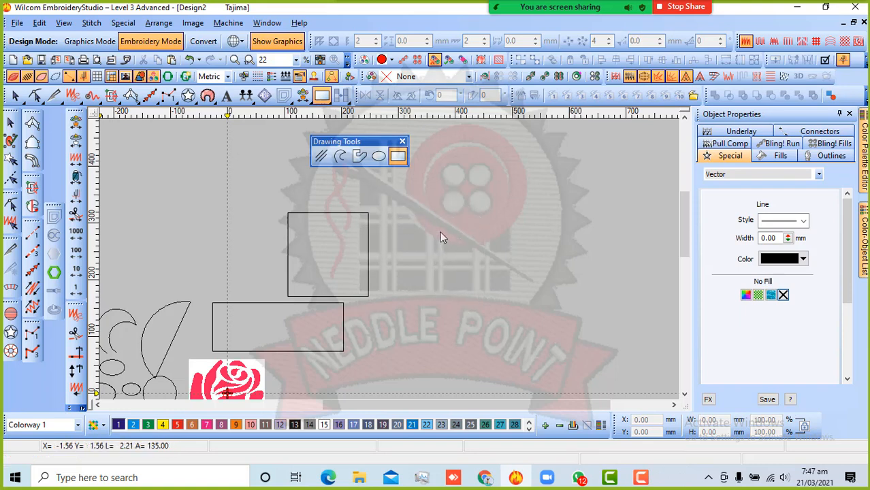
pyautogui.click(10, 121)
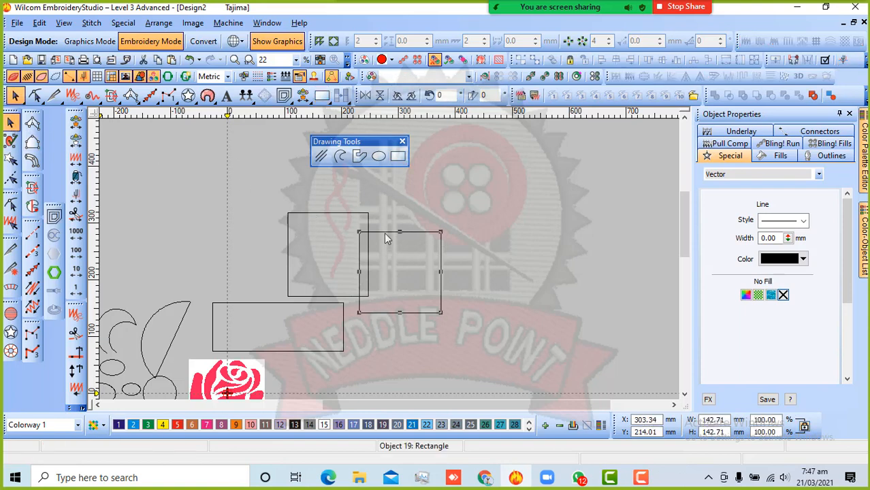
pyautogui.moveTo(384, 232); pyautogui.dragTo(418, 232)
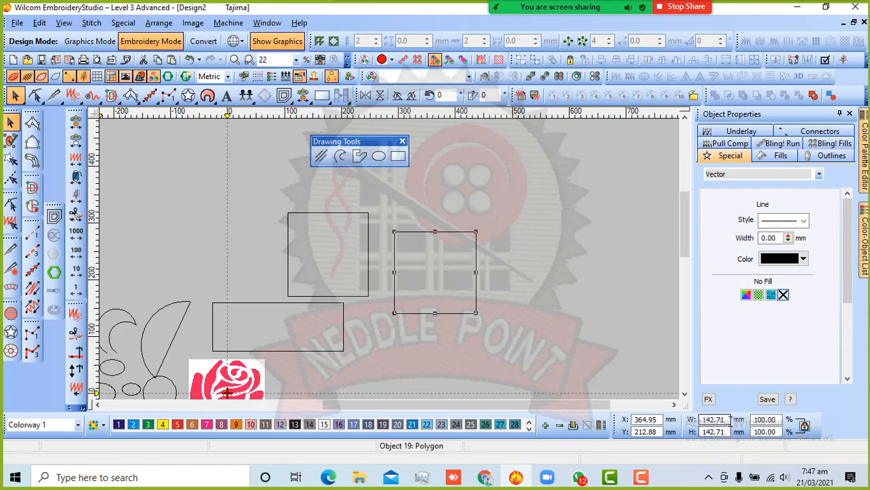
# Step: Shrink the new square proportionally to about 128 mm per side, rotate it into an upright diamond and deselect it
pyautogui.moveTo(726, 420); pyautogui.dragTo(700, 432)
pyautogui.moveTo(476, 233)
pyautogui.mouseDown()
pyautogui.moveTo(436, 278)
pyautogui.moveTo(468, 240)
pyautogui.mouseUp()
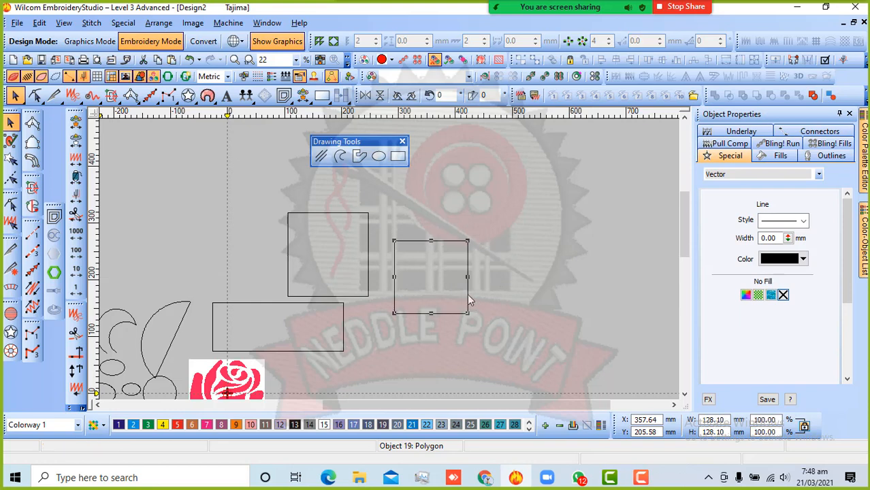
pyautogui.click(467, 313)
pyautogui.moveTo(468, 315); pyautogui.dragTo(429, 318)
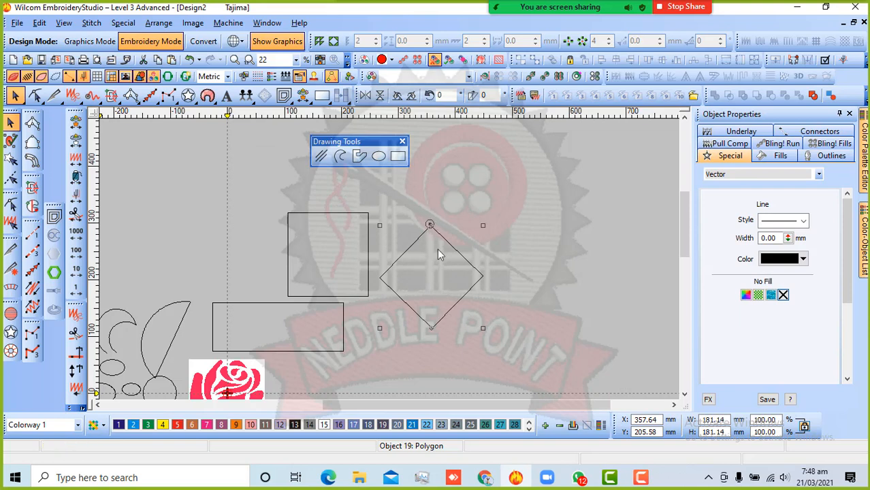
pyautogui.moveTo(484, 328)
pyautogui.mouseDown()
pyautogui.moveTo(509, 249)
pyautogui.moveTo(453, 170)
pyautogui.moveTo(374, 213)
pyautogui.moveTo(354, 272)
pyautogui.moveTo(439, 322)
pyautogui.moveTo(482, 327)
pyautogui.mouseUp()
pyautogui.click(521, 319)
# Step: Move the Drawing Tools toolbox up and to the left, and bring the rose bitmap into close view
pyautogui.hotkey('shift', 'z')
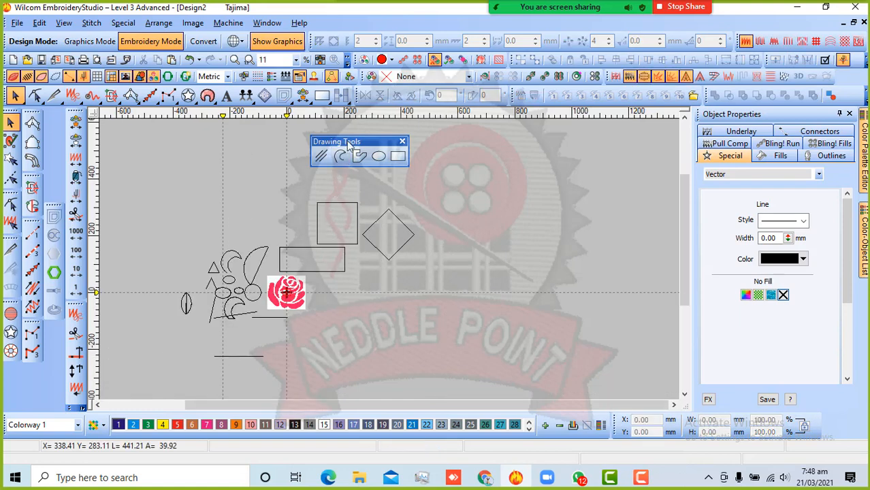
pyautogui.moveTo(349, 139); pyautogui.dragTo(296, 132)
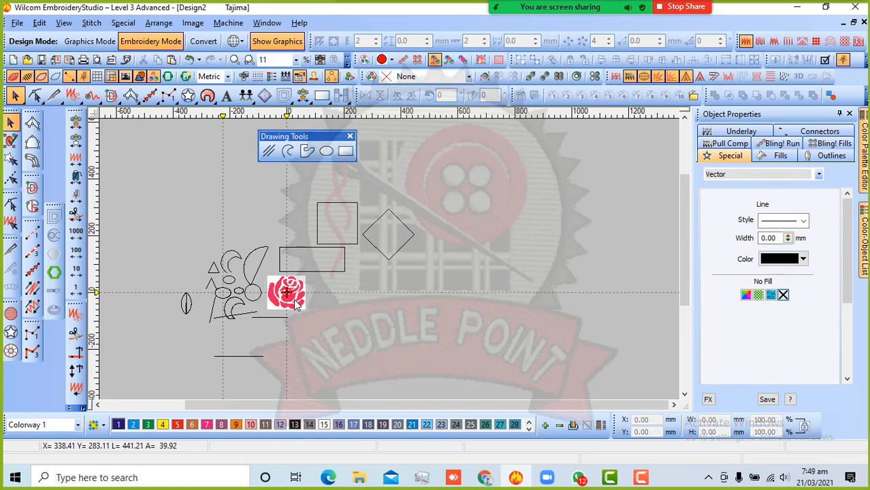
pyautogui.scroll(2, 294, 306)
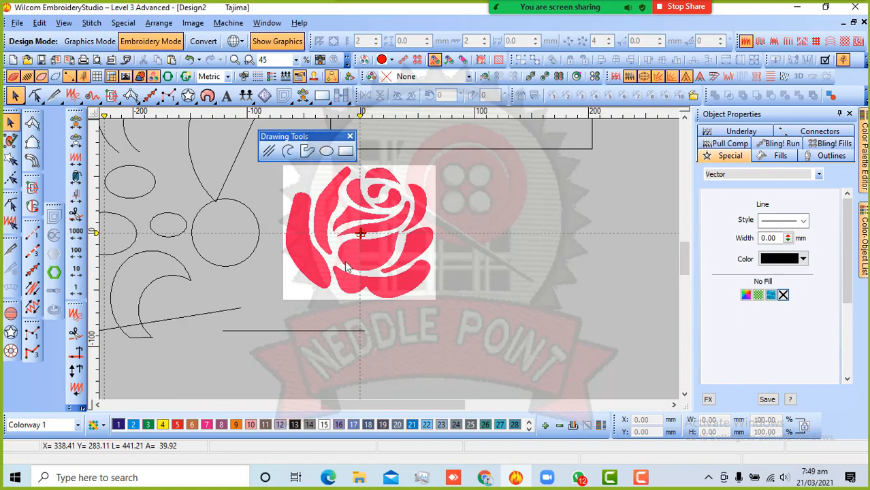
pyautogui.scroll(2, 386, 253)
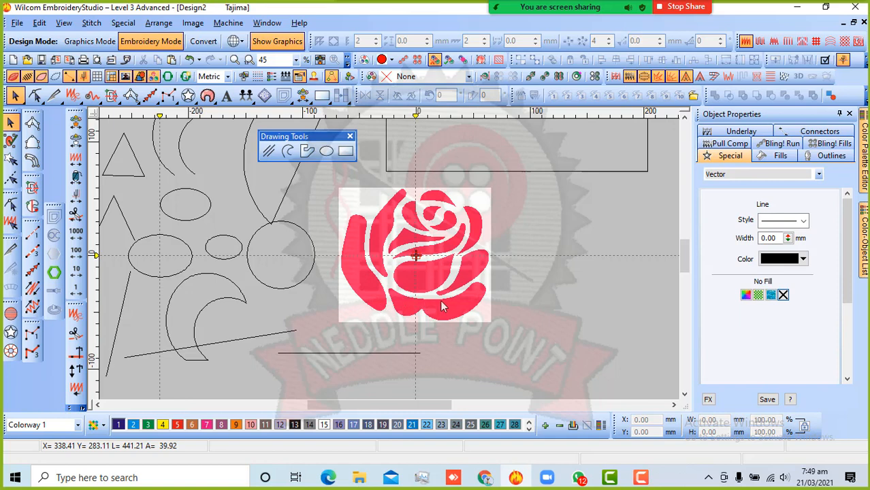
# Step: Start a closed shape on the rose's upper-right petal, tracing its inner edge from the lower tip to the upper tip
pyautogui.scroll(1, 440, 299)
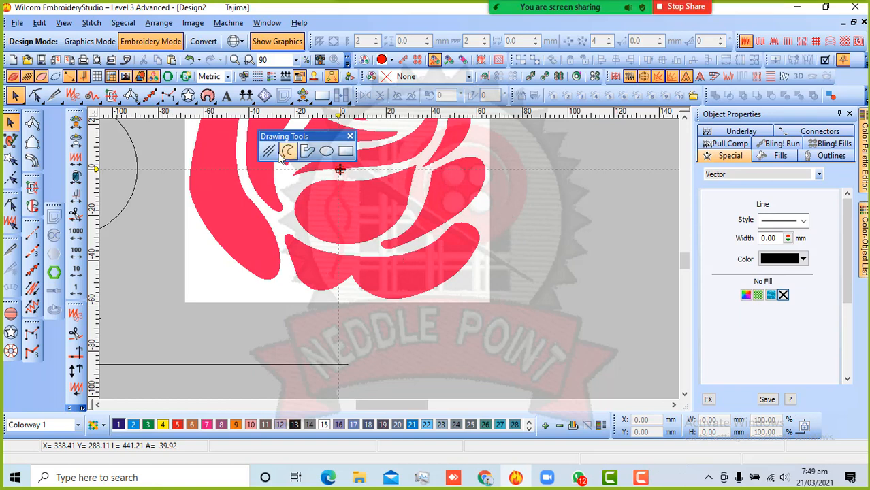
pyautogui.click(306, 151)
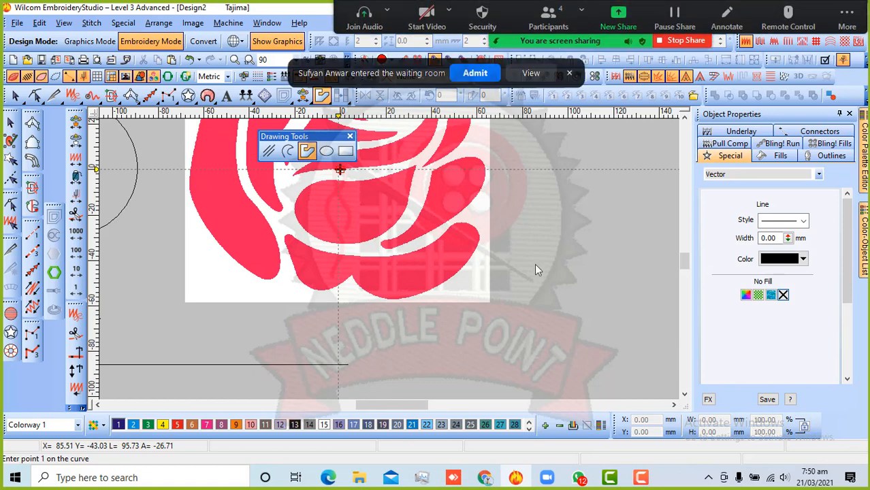
pyautogui.click(476, 73)
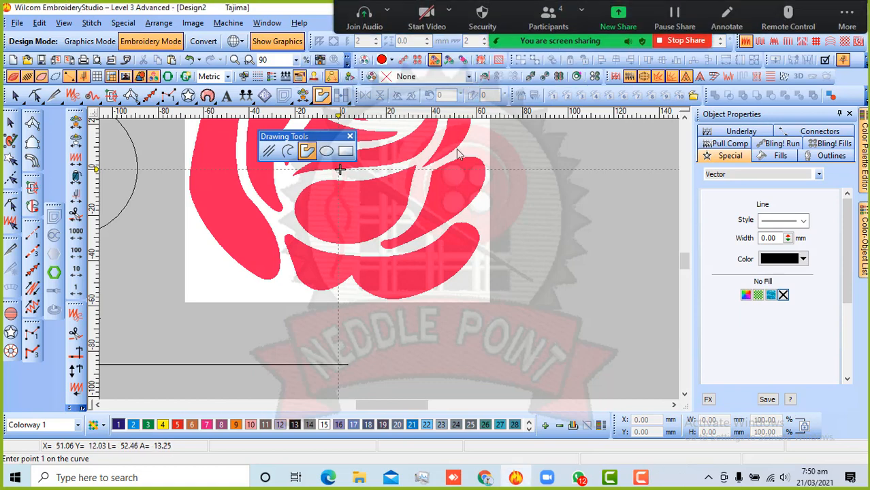
pyautogui.scroll(-1, 458, 151)
pyautogui.press('z')
pyautogui.press('z')
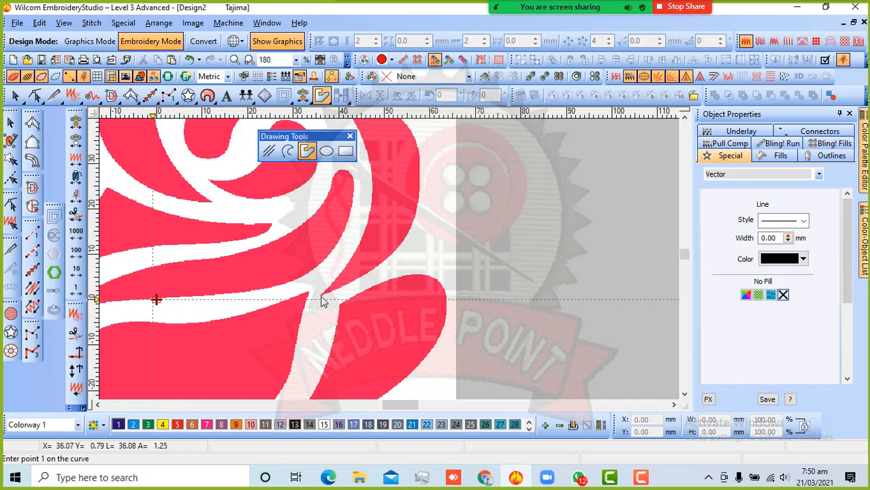
pyautogui.click(321, 297)
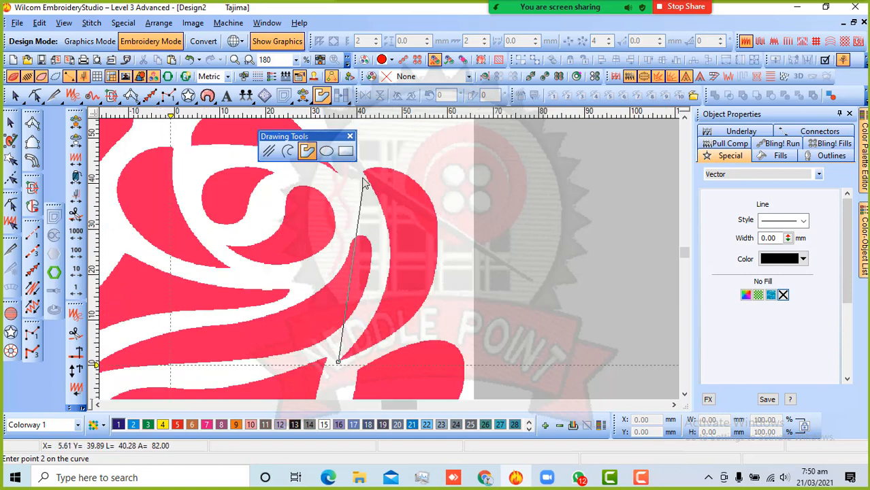
pyautogui.click(364, 330)
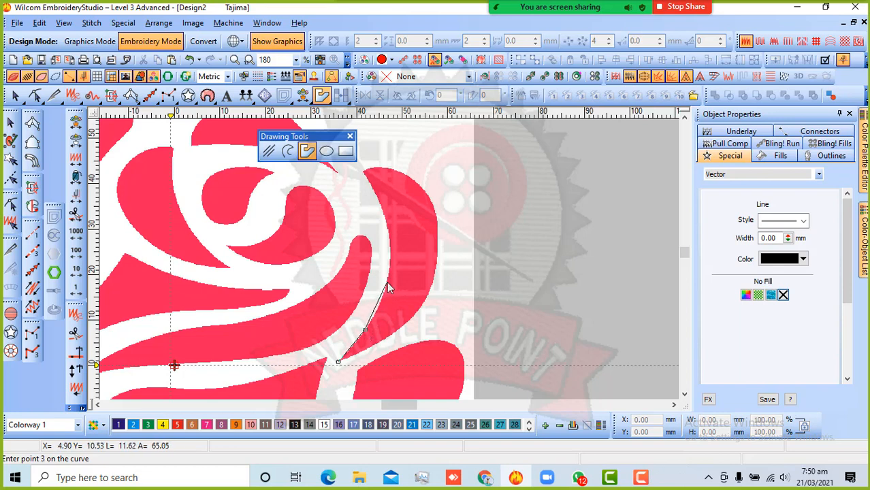
pyautogui.click(386, 283)
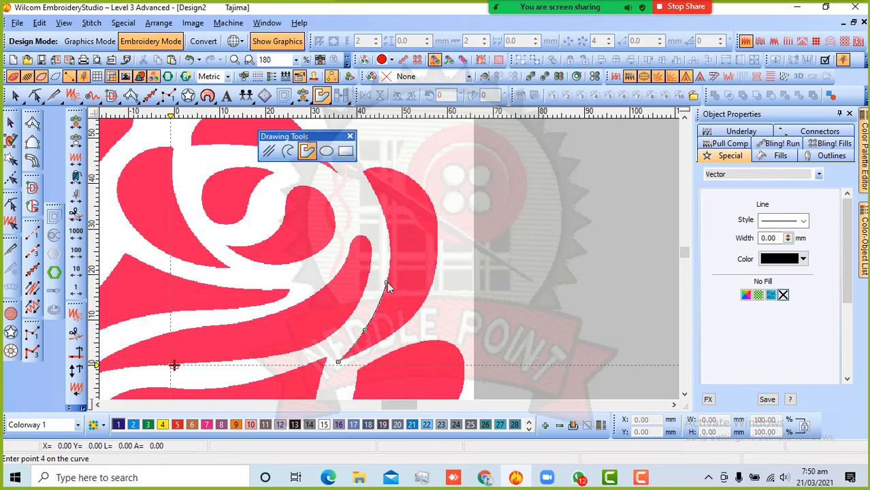
pyautogui.click(386, 224)
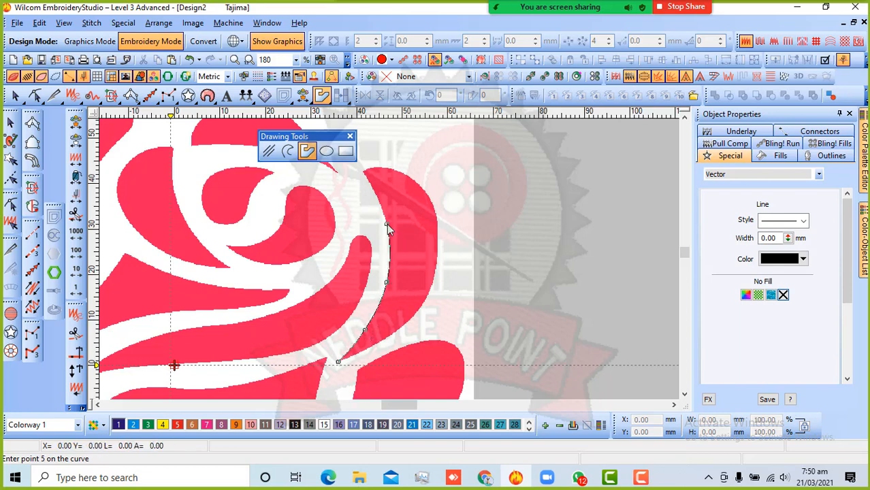
pyautogui.click(364, 175)
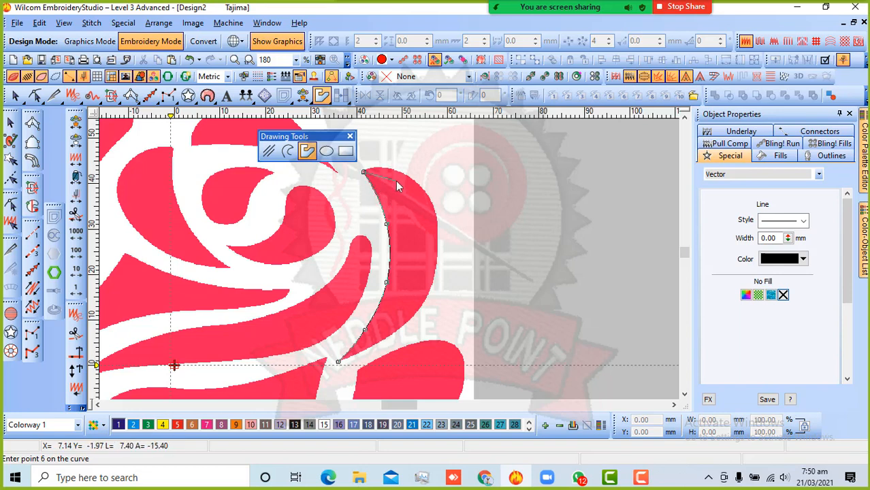
# Step: Trace the petal's outer edge back toward the lower tip, close the outline at about 22 by 43 mm, and select it
pyautogui.click(388, 169)
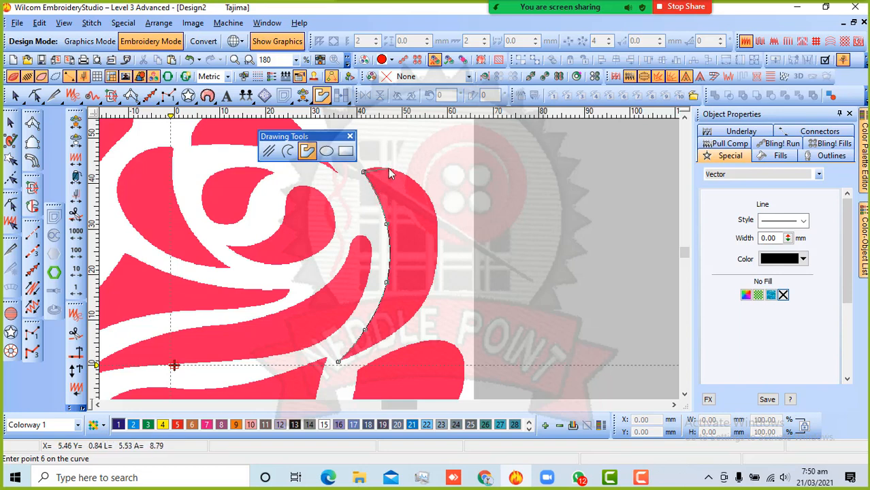
pyautogui.click(434, 209)
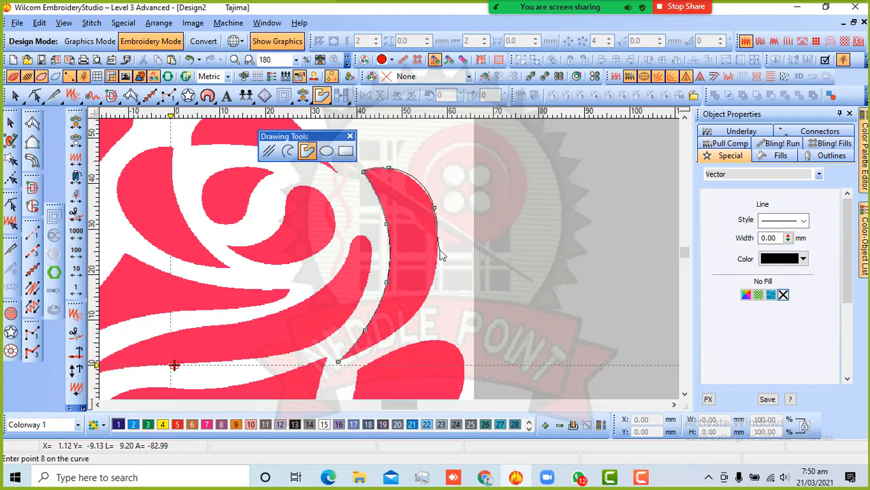
pyautogui.click(439, 249)
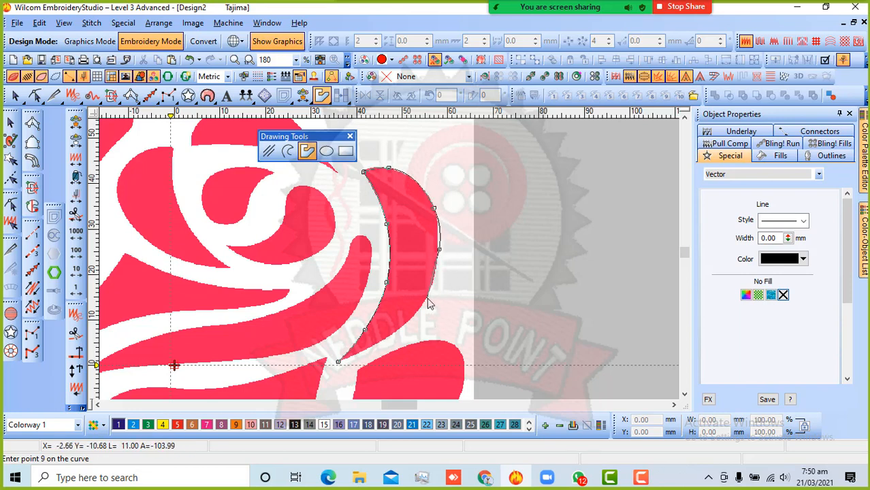
pyautogui.click(427, 298)
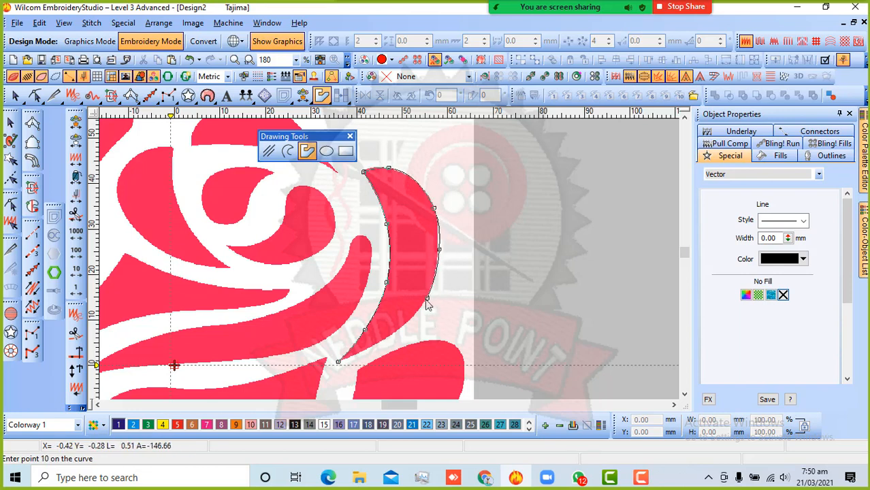
pyautogui.click(395, 331)
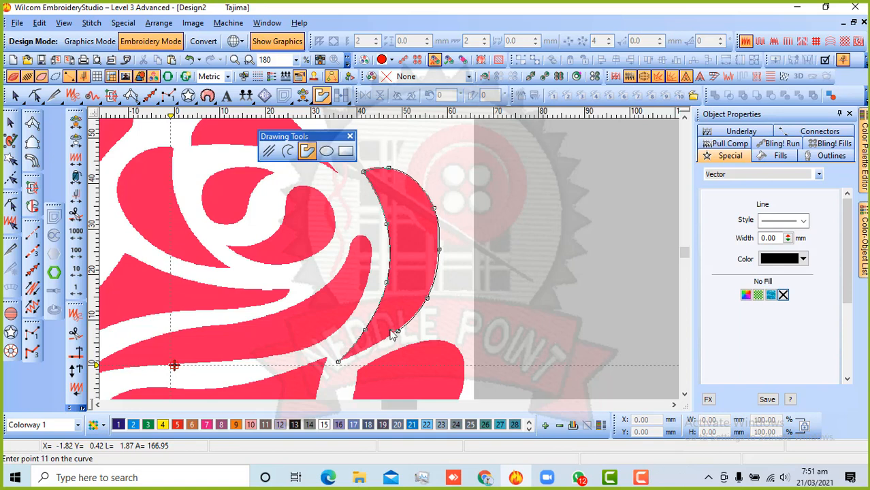
pyautogui.press('Return')
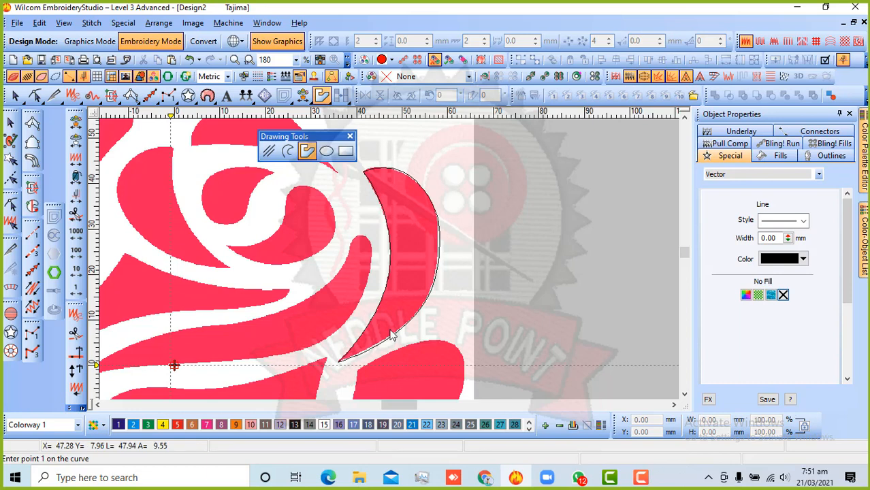
pyautogui.click(10, 123)
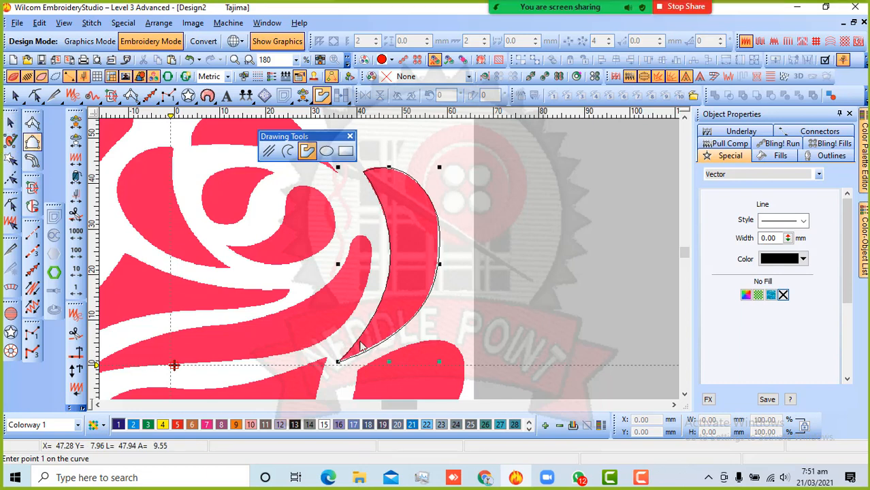
pyautogui.press('Escape')
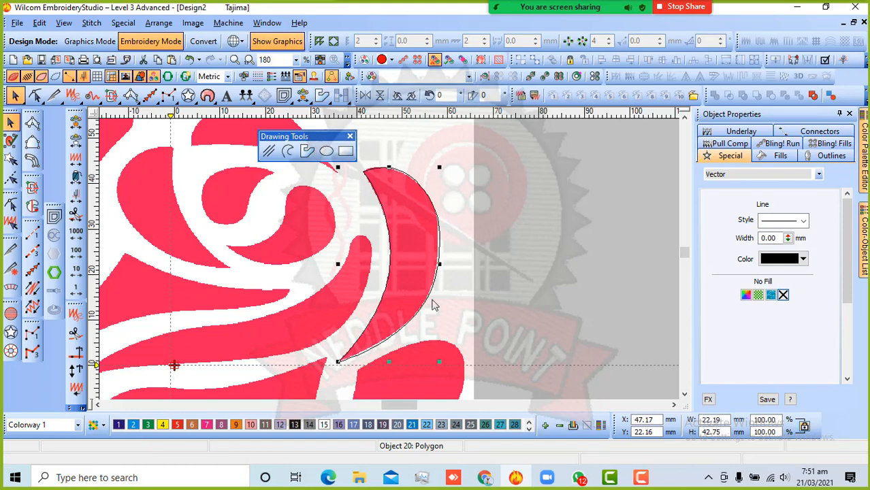
# Step: Try moving the petal outline off its traced position, then undo and redo until it is back on the petal
pyautogui.moveTo(434, 305)
pyautogui.mouseDown()
pyautogui.moveTo(514, 297)
pyautogui.moveTo(425, 305)
pyautogui.mouseUp()
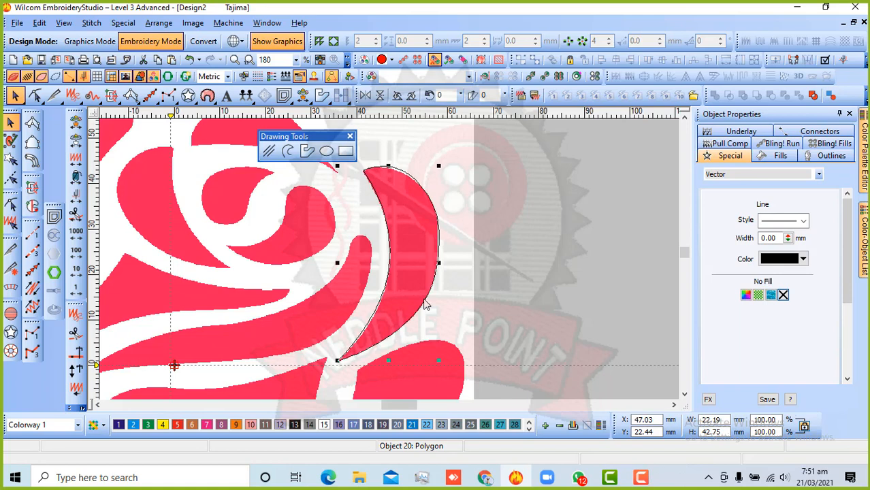
pyautogui.hotkey('ctrl', 'z')
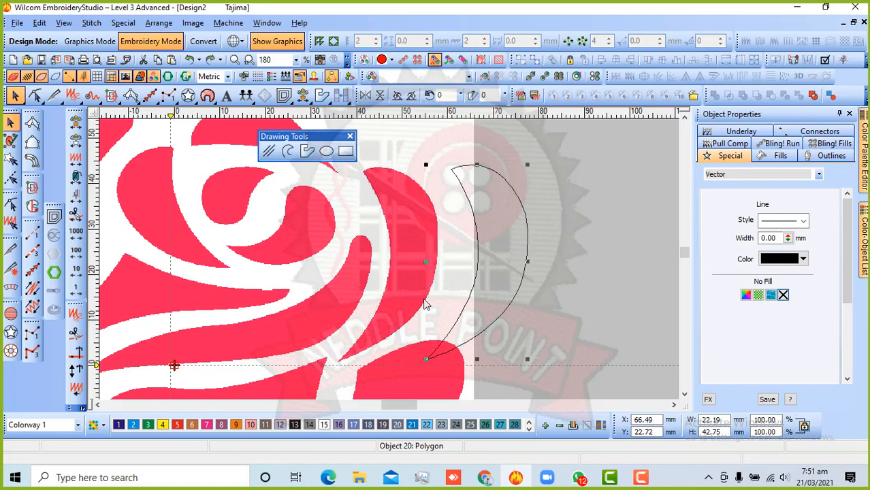
pyautogui.hotkey('ctrl', 'y')
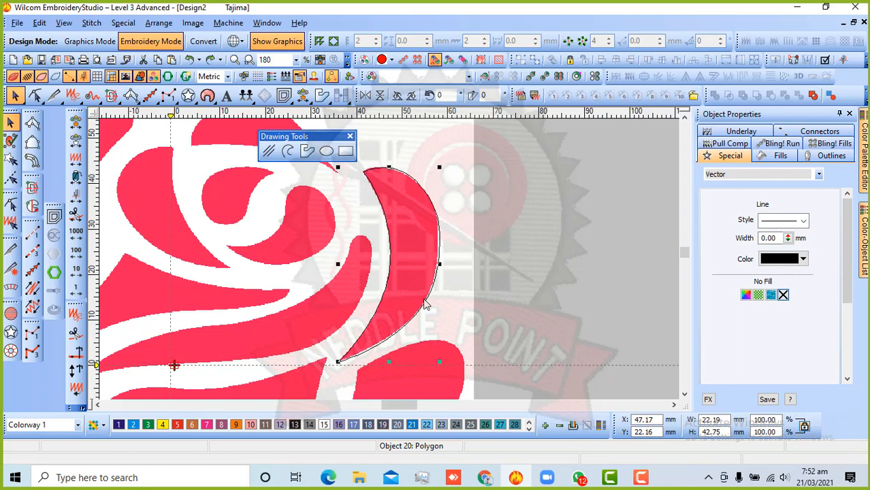
pyautogui.press('Escape')
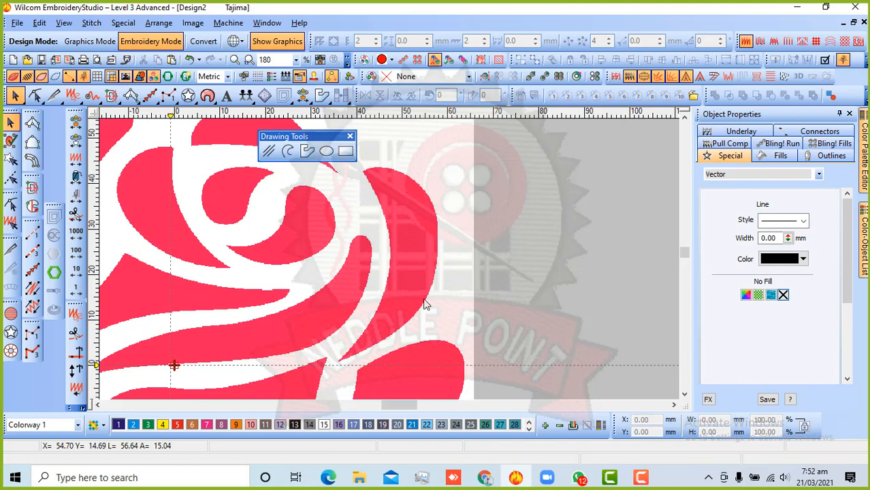
pyautogui.click(423, 304)
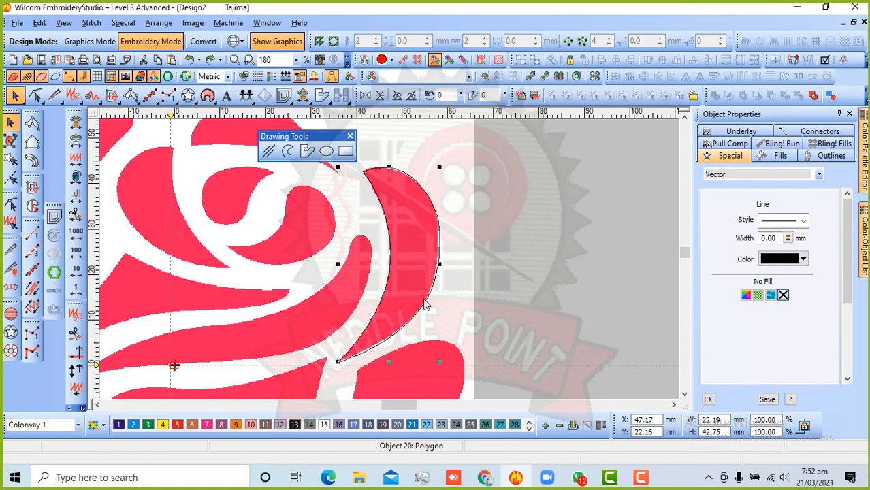
# Step: Undo the recent edits one by one, going back through the petal outline, the diamond, the square and the rectangle
pyautogui.scroll(-3, 360, 305)
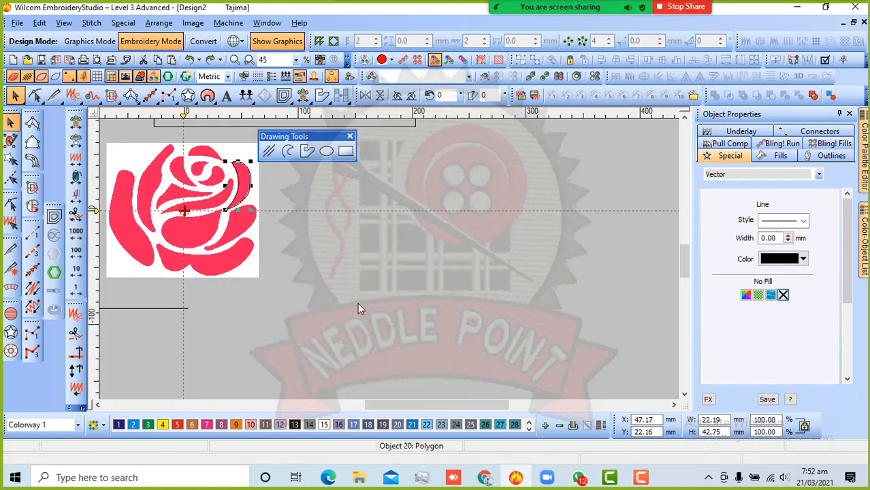
pyautogui.scroll(-3, 395, 264)
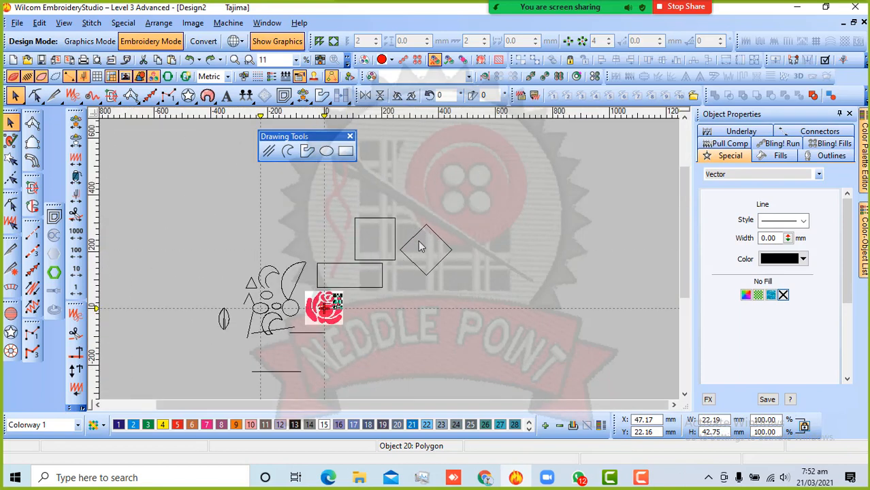
pyautogui.hotkey('ctrl', 'z')
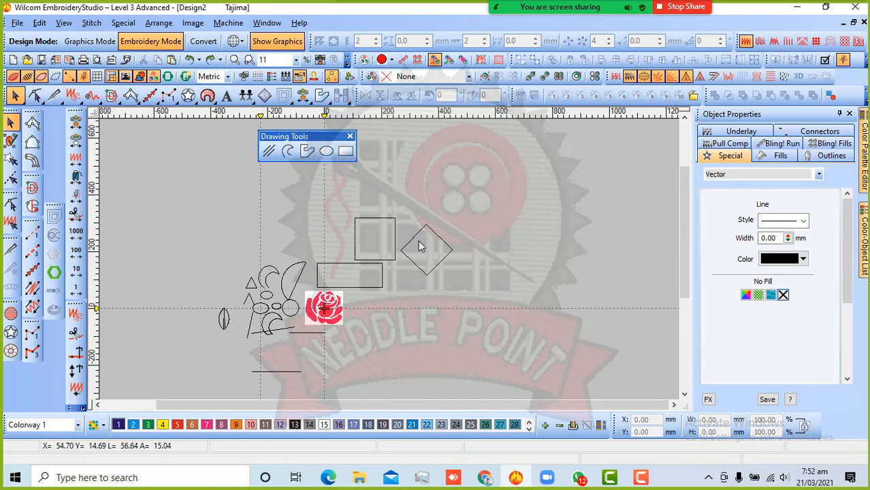
pyautogui.hotkey('ctrl', 'z')
pyautogui.hotkey('ctrl', 'z')
pyautogui.hotkey('ctrl', 'z')
pyautogui.hotkey('ctrl', 'z')
pyautogui.hotkey('ctrl', 'z')
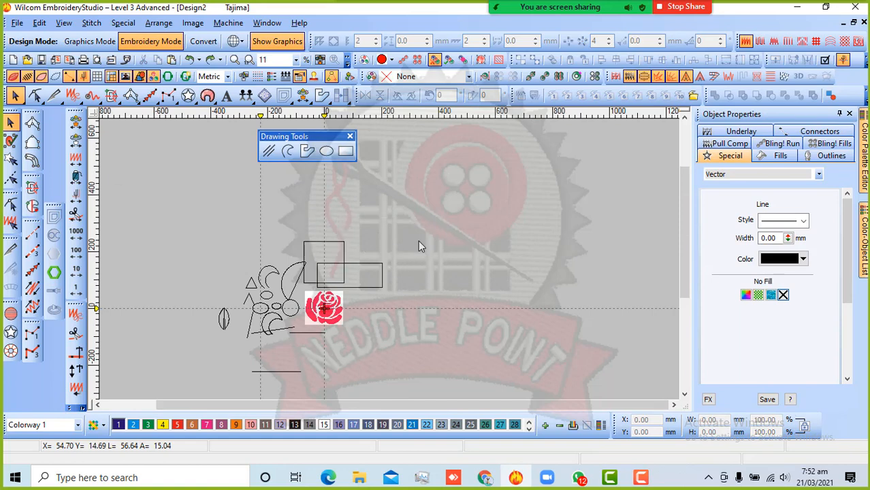
pyautogui.hotkey('ctrl', 'z')
pyautogui.hotkey('ctrl', 'z')
pyautogui.hotkey('ctrl', 'z')
pyautogui.hotkey('ctrl', 'z')
pyautogui.hotkey('ctrl', 'z')
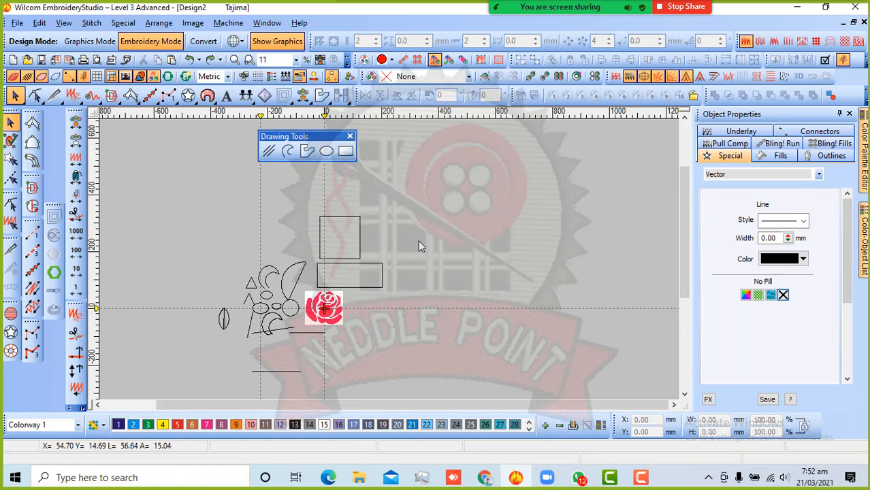
pyautogui.hotkey('ctrl', 'z')
pyautogui.hotkey('ctrl', 'z')
pyautogui.hotkey('ctrl', 'z')
pyautogui.hotkey('ctrl', 'z')
pyautogui.hotkey('ctrl', 'z')
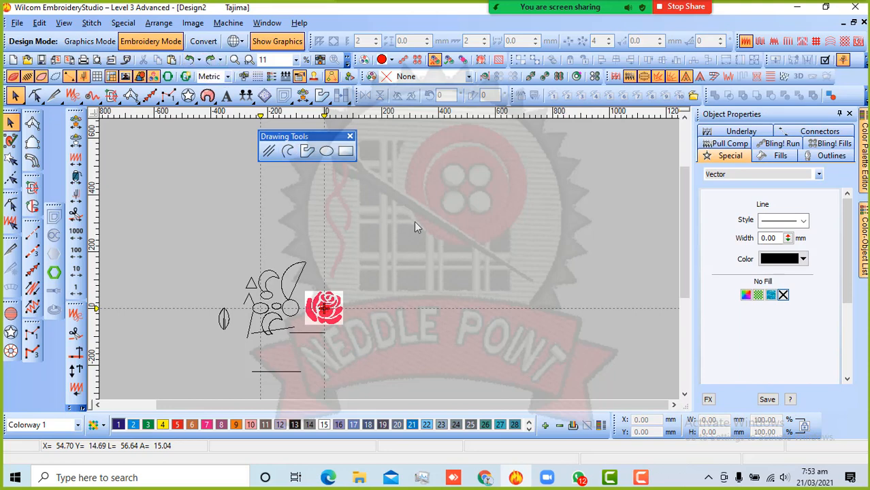
pyautogui.hotkey('ctrl', 'z')
pyautogui.hotkey('ctrl', 'z')
pyautogui.hotkey('ctrl', 'z')
pyautogui.hotkey('ctrl', 'z')
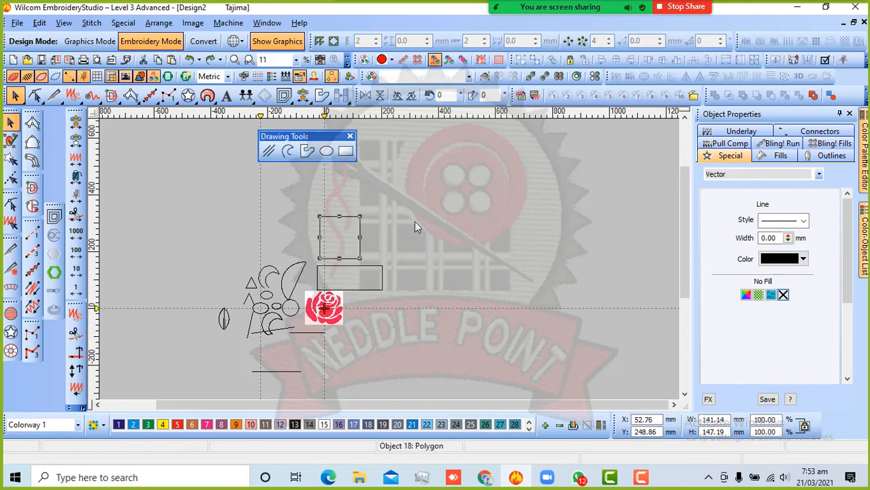
pyautogui.hotkey('ctrl', 'z')
pyautogui.hotkey('ctrl', 'z')
pyautogui.hotkey('ctrl', 'z')
pyautogui.hotkey('ctrl', 'z')
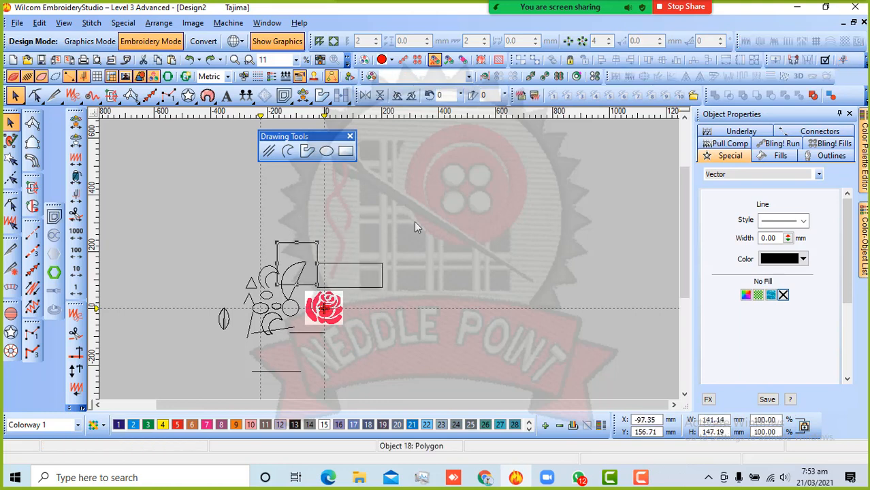
# Step: Redo the undone edits until the square, the diamond and the petal outline are restored, and deselect the outline
pyautogui.hotkey('ctrl', 'y')
pyautogui.hotkey('ctrl', 'y')
pyautogui.hotkey('ctrl', 'y')
pyautogui.hotkey('ctrl', 'y')
pyautogui.hotkey('ctrl', 'y')
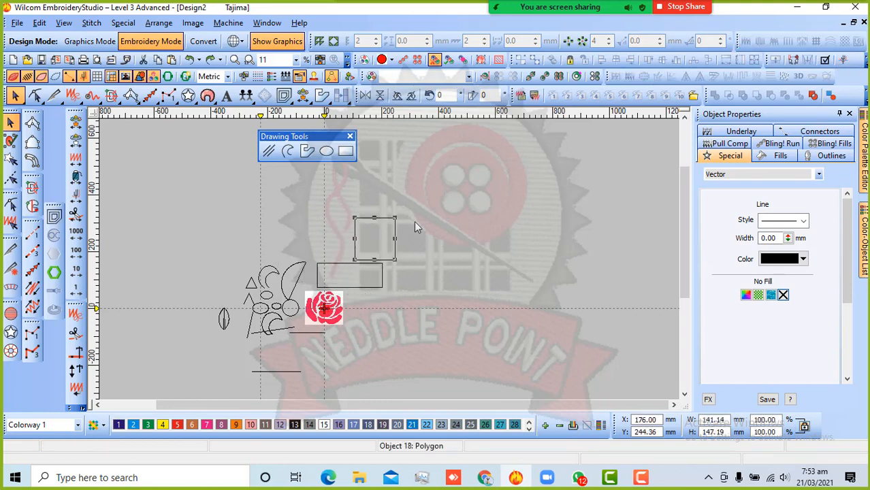
pyautogui.hotkey('ctrl', 'y')
pyautogui.hotkey('ctrl', 'y')
pyautogui.hotkey('ctrl', 'y')
pyautogui.hotkey('ctrl', 'y')
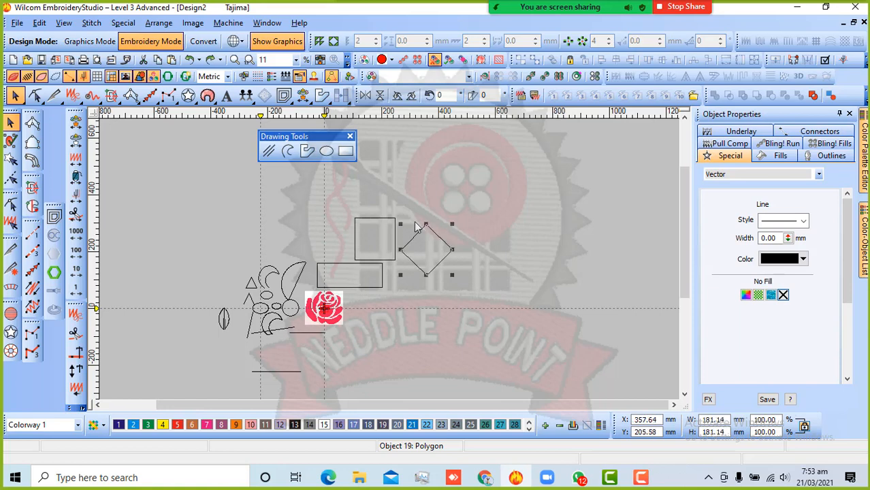
pyautogui.hotkey('ctrl', 'y')
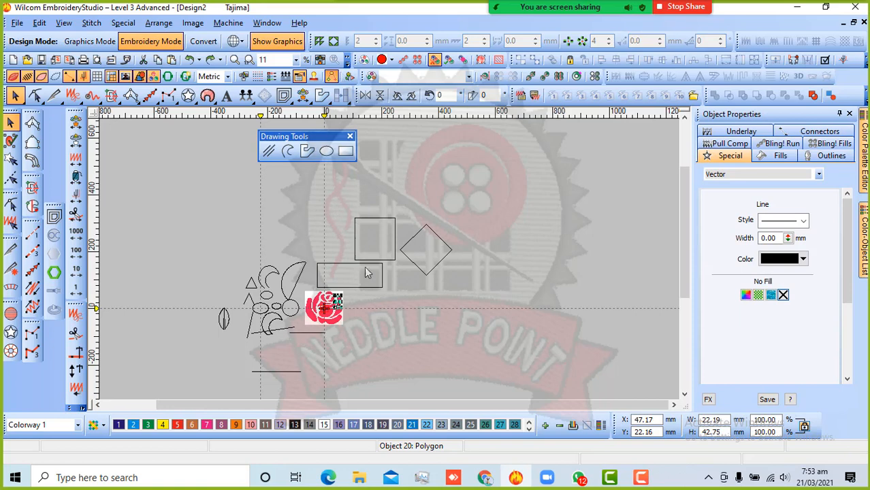
pyautogui.scroll(3, 335, 318)
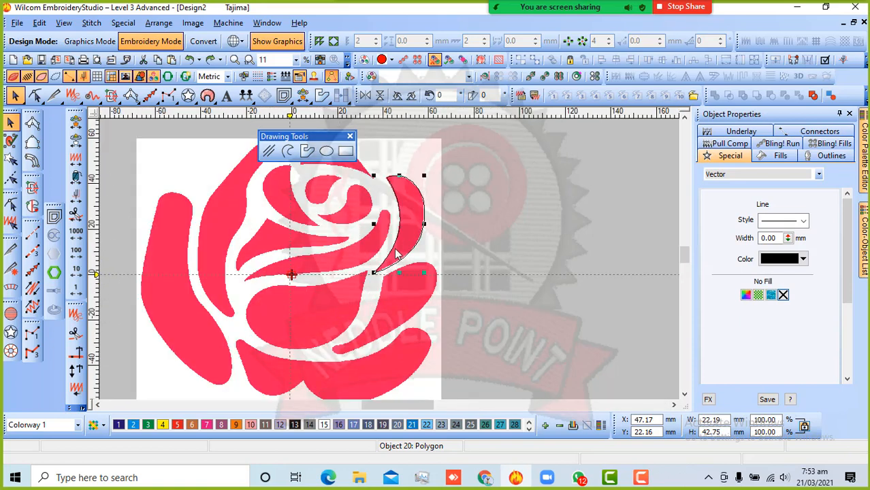
pyautogui.click(509, 271)
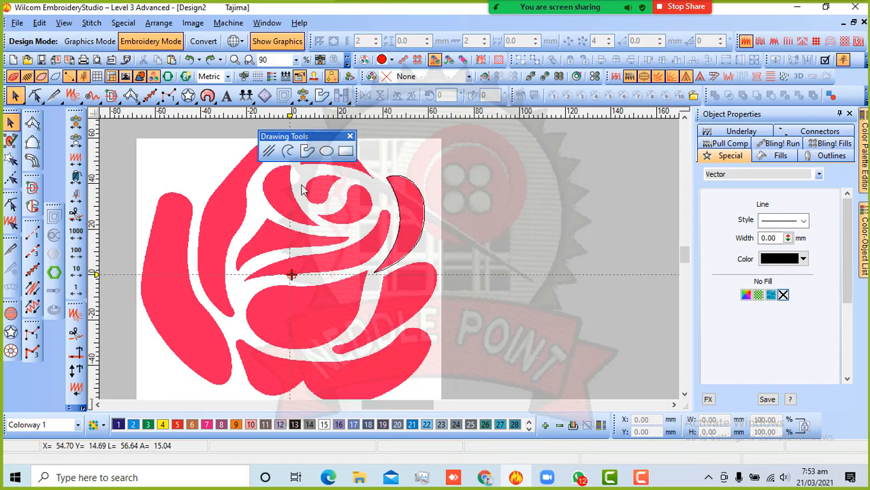
# Step: Begin a closed-shape outline at the long curved petal's pointed tip and trace its upper edge toward the bend
pyautogui.click(308, 151)
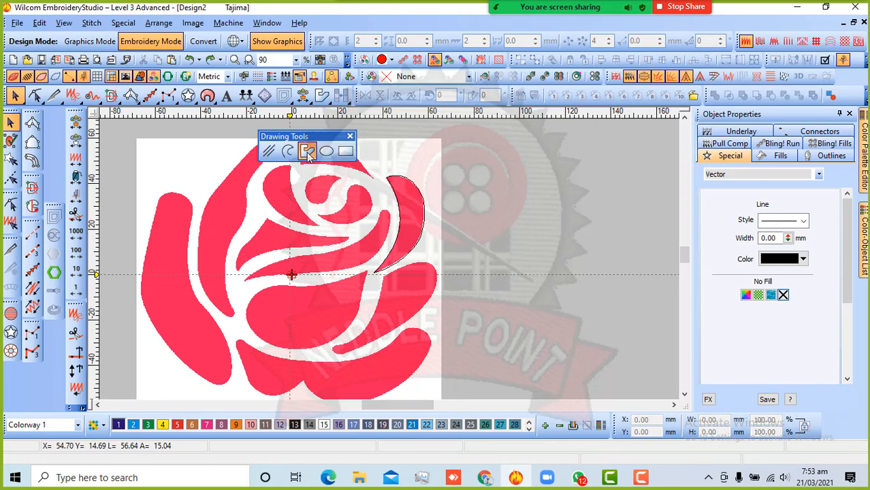
pyautogui.click(244, 281)
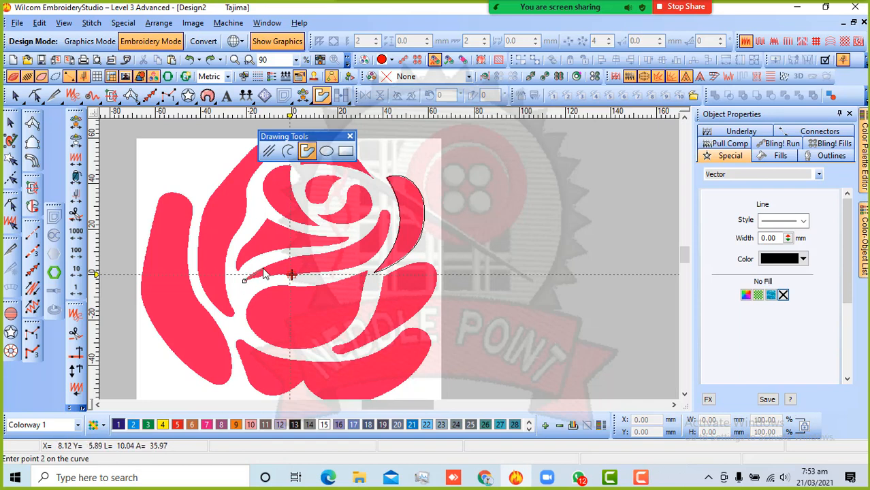
pyautogui.click(263, 267)
pyautogui.click(304, 255)
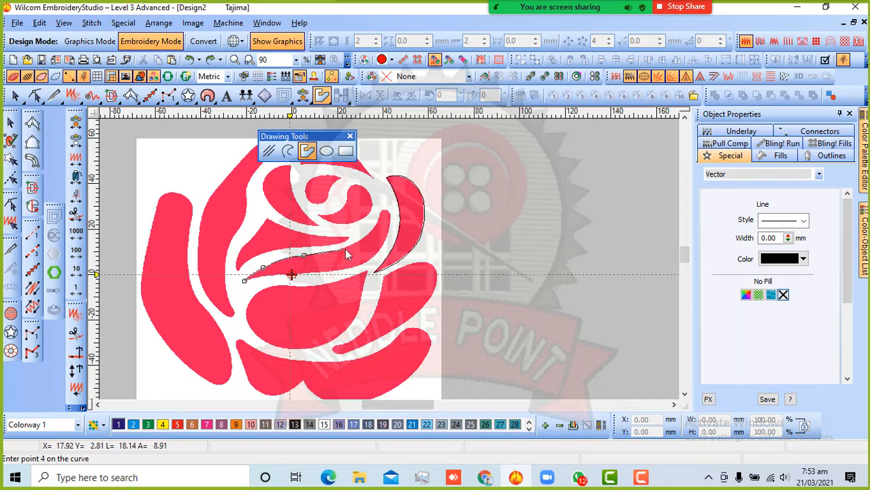
pyautogui.click(346, 247)
pyautogui.scroll(5, 375, 232)
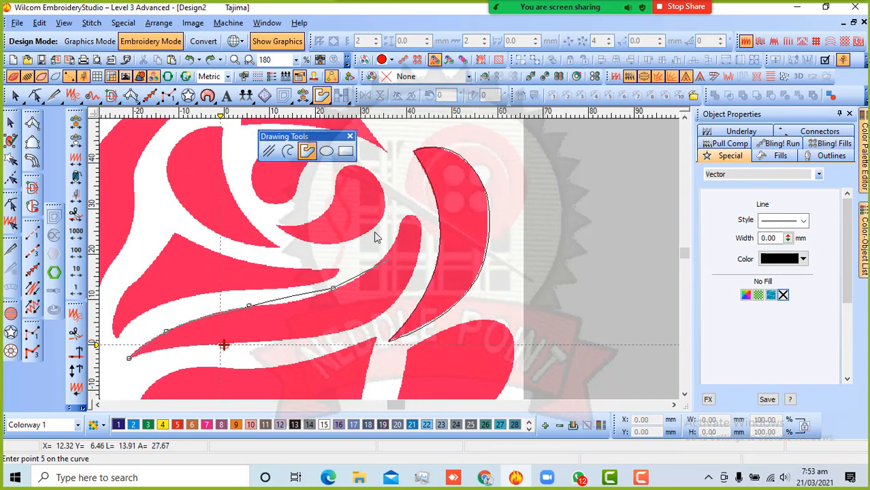
pyautogui.scroll(-4, 320, 303)
pyautogui.scroll(2, 389, 258)
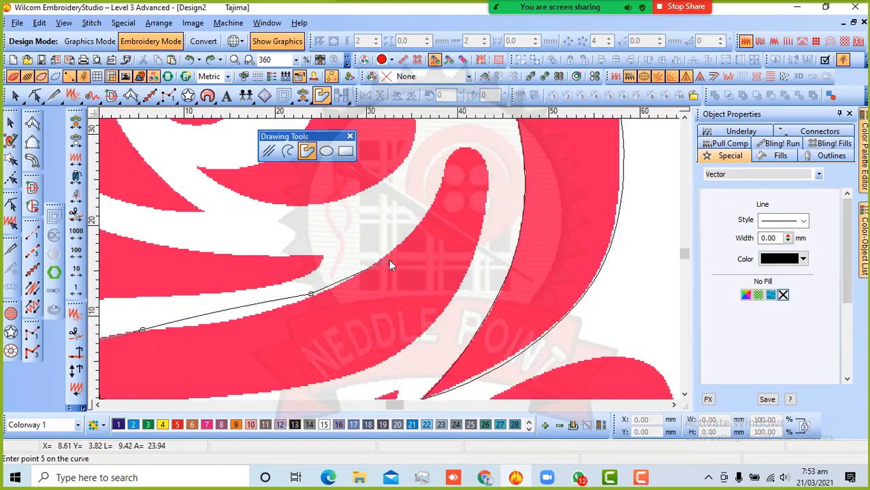
pyautogui.click(390, 255)
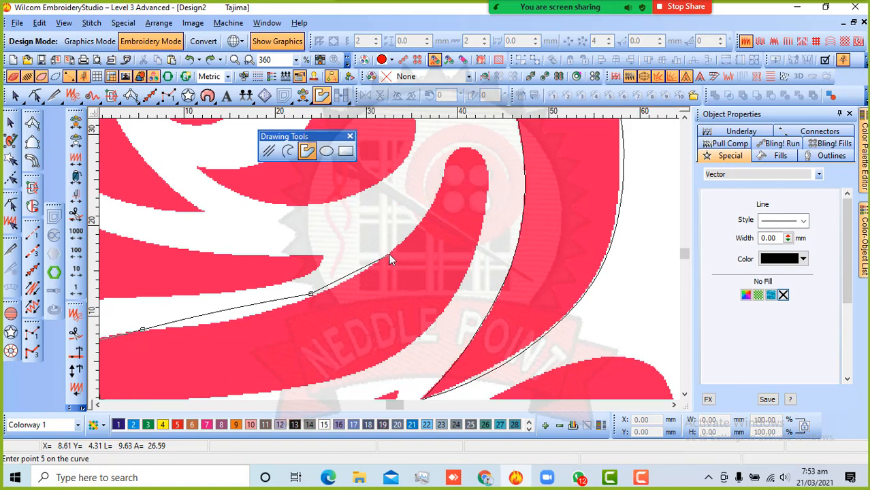
# Step: Continue the outline up the petal's inner bend and around its rounded end to the start of the outer edge
pyautogui.click(433, 202)
pyautogui.click(447, 162)
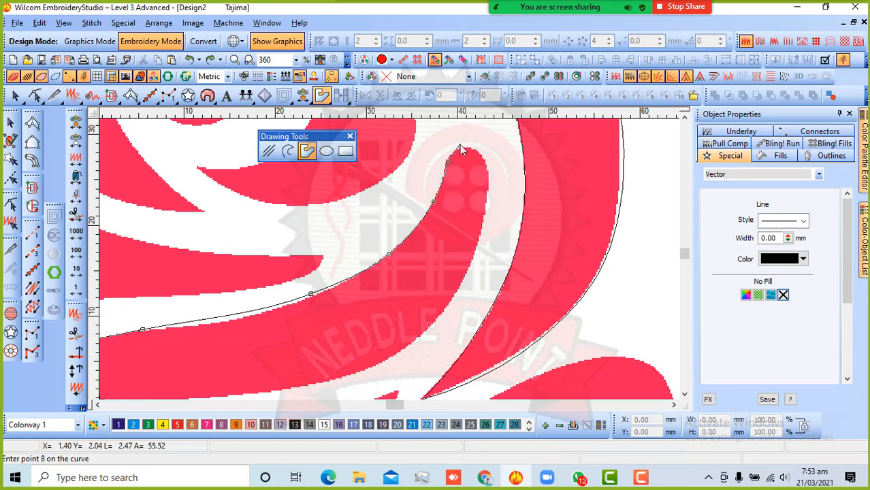
pyautogui.click(464, 148)
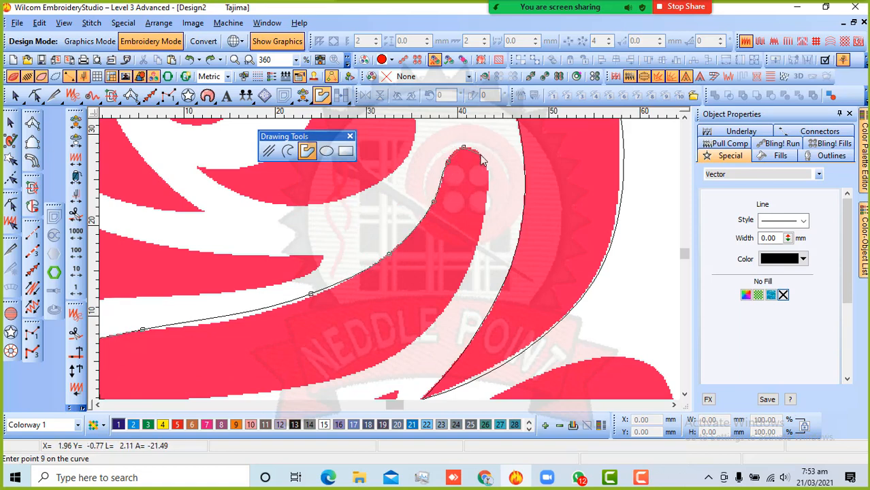
pyautogui.click(481, 155)
pyautogui.click(488, 189)
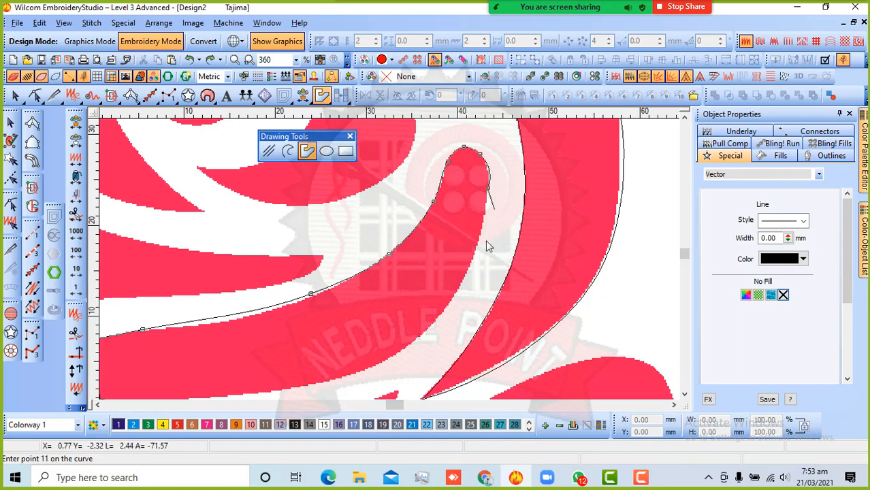
# Step: Trace the petal's lower edge back to the pointed tip and close the outline at about 64 by 32 mm
pyautogui.click(465, 280)
pyautogui.scroll(-3, 394, 375)
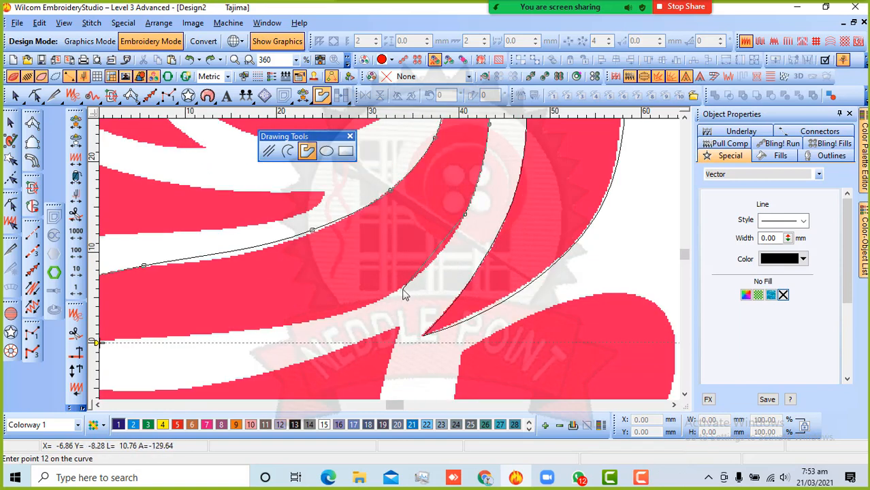
pyautogui.click(403, 288)
pyautogui.click(266, 330)
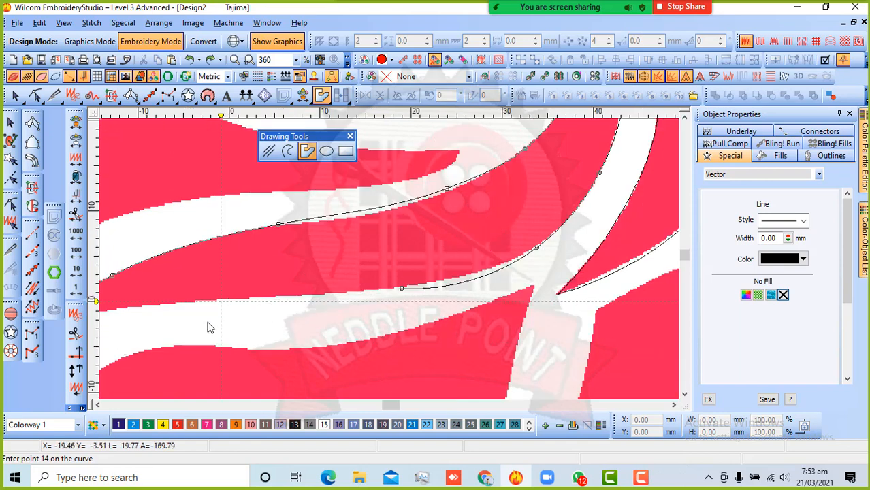
pyautogui.click(246, 300)
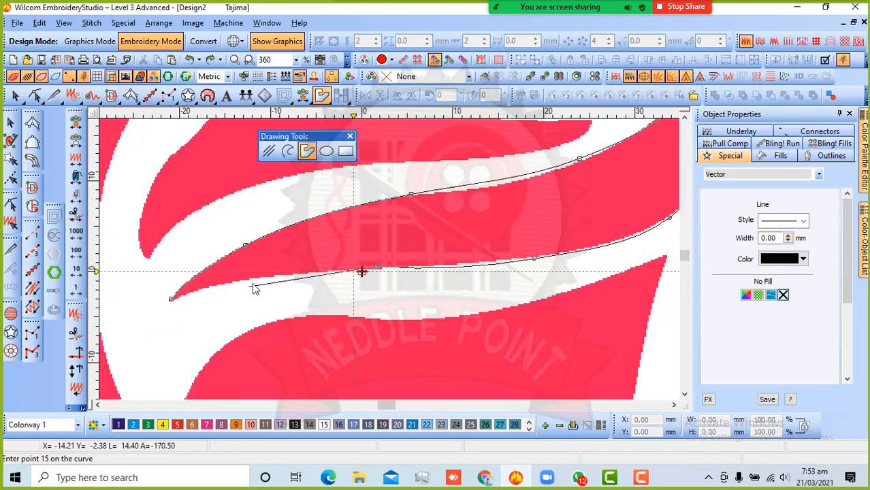
pyautogui.click(257, 279)
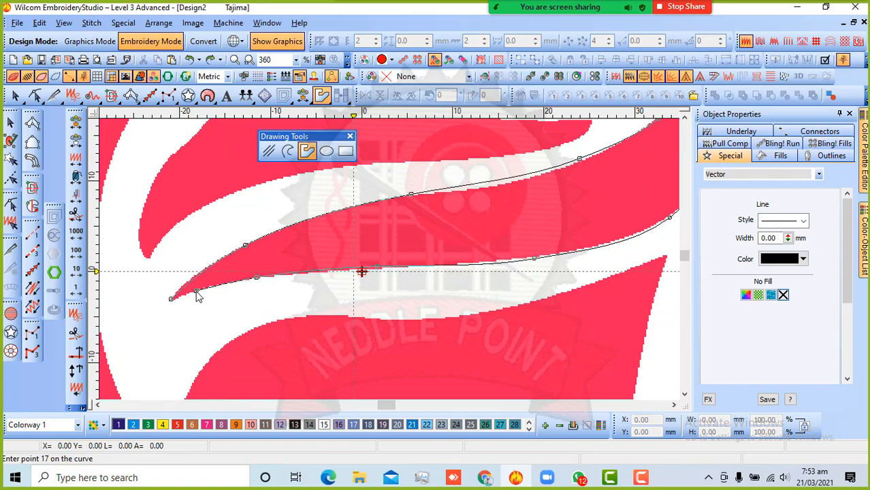
pyautogui.press('Return')
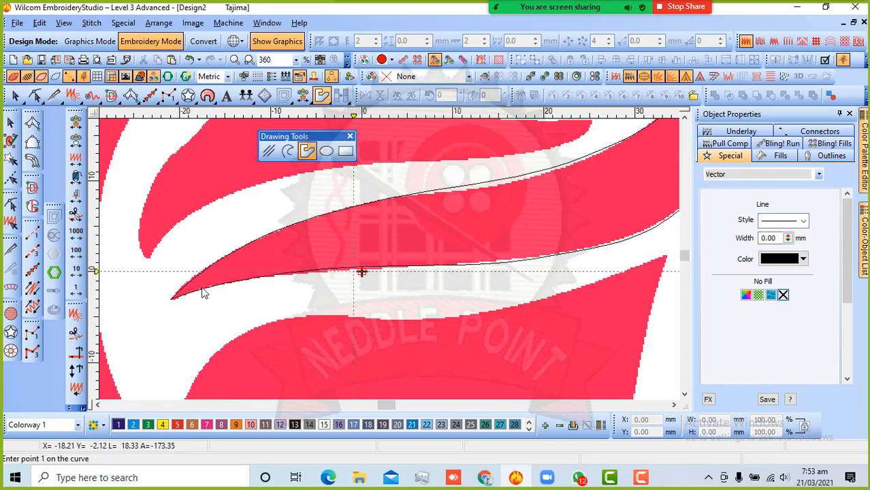
pyautogui.scroll(-1, 311, 277)
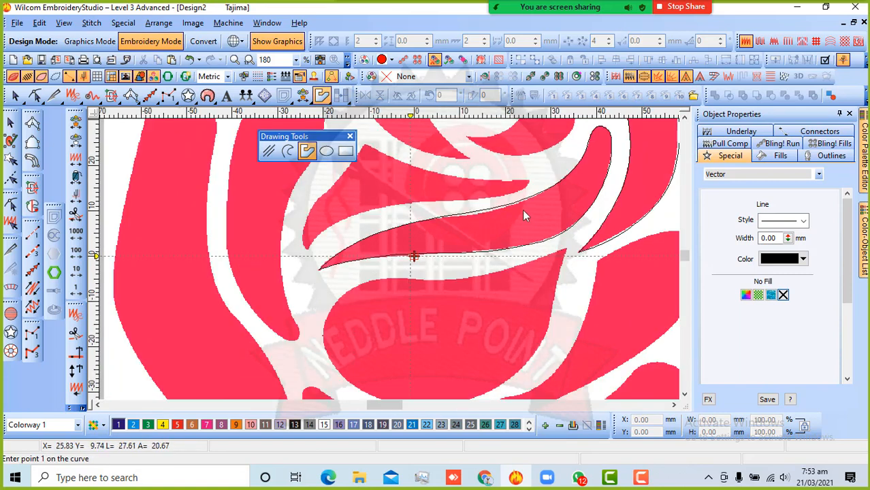
pyautogui.scroll(1, 492, 222)
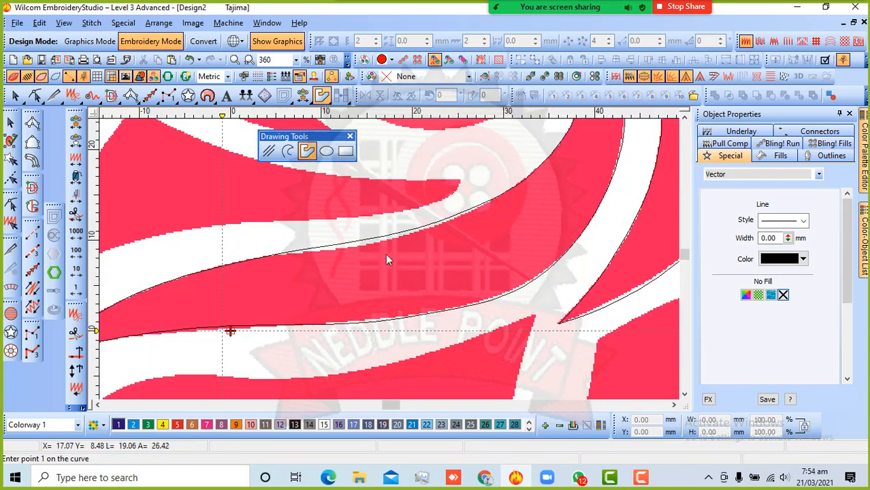
pyautogui.scroll(-1, 386, 259)
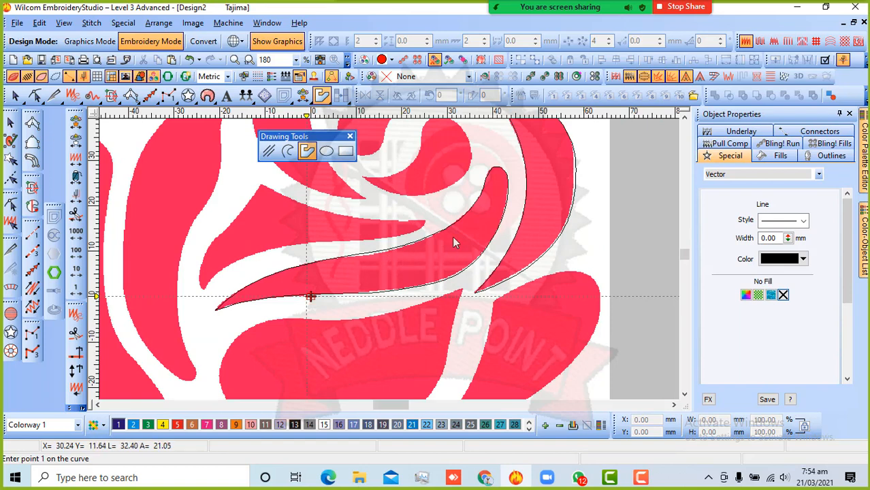
pyautogui.click(412, 259)
pyautogui.press('Escape')
pyautogui.click(395, 264)
pyautogui.press('Escape')
pyautogui.press('Escape')
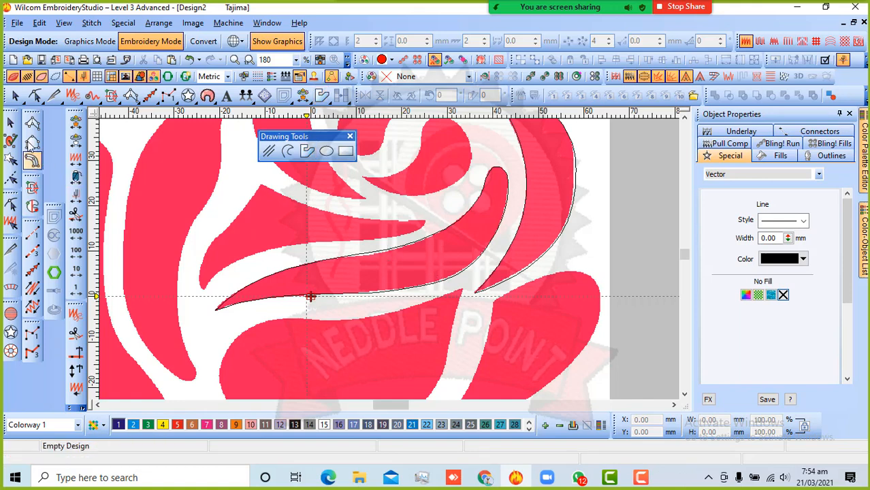
# Step: Select the newly traced curved petal outline to check it as one object, and deselect it
pyautogui.click(11, 124)
pyautogui.click(499, 224)
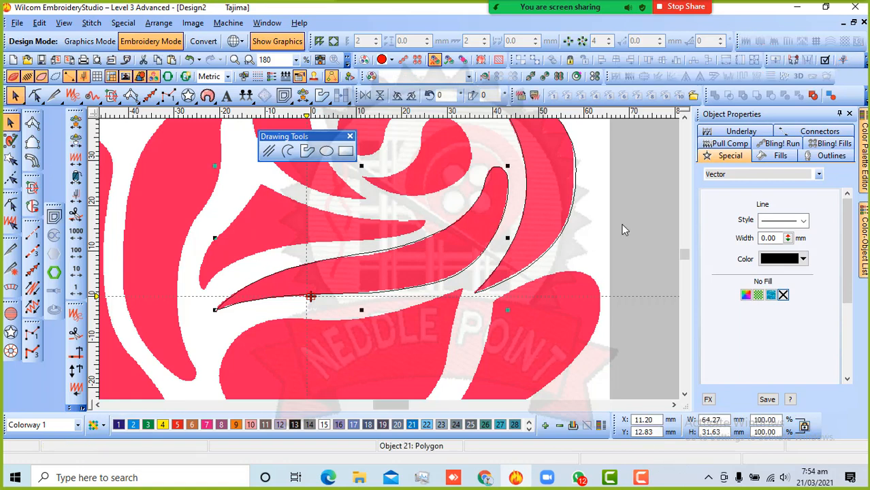
pyautogui.click(650, 218)
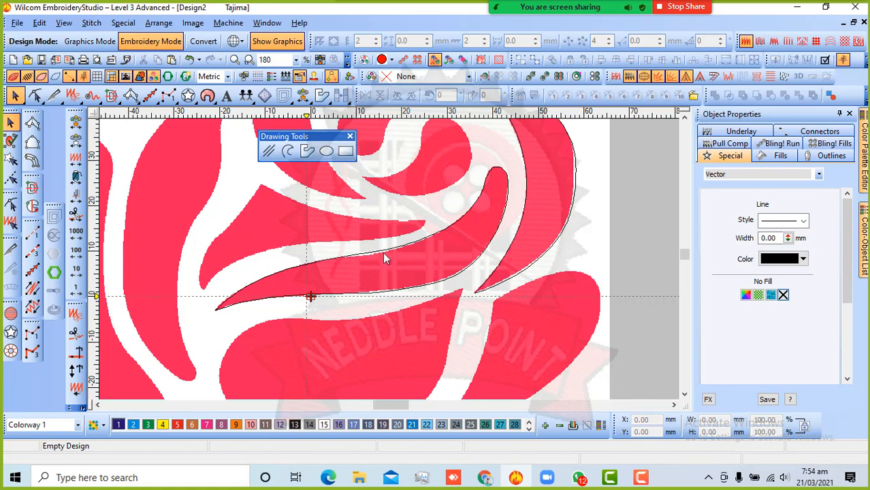
# Step: Try moving the rose image away from the traced outlines, undo the move, and deselect the image
pyautogui.moveTo(384, 260); pyautogui.dragTo(429, 284)
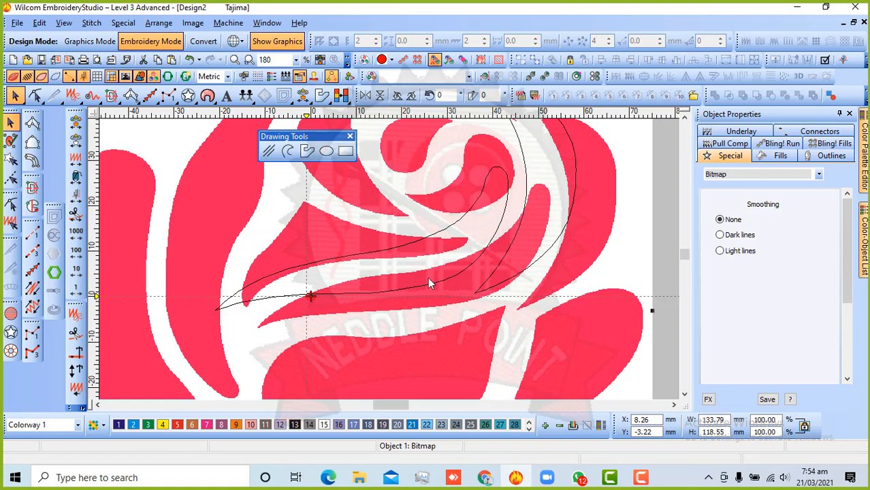
pyautogui.hotkey('ctrl', 'z')
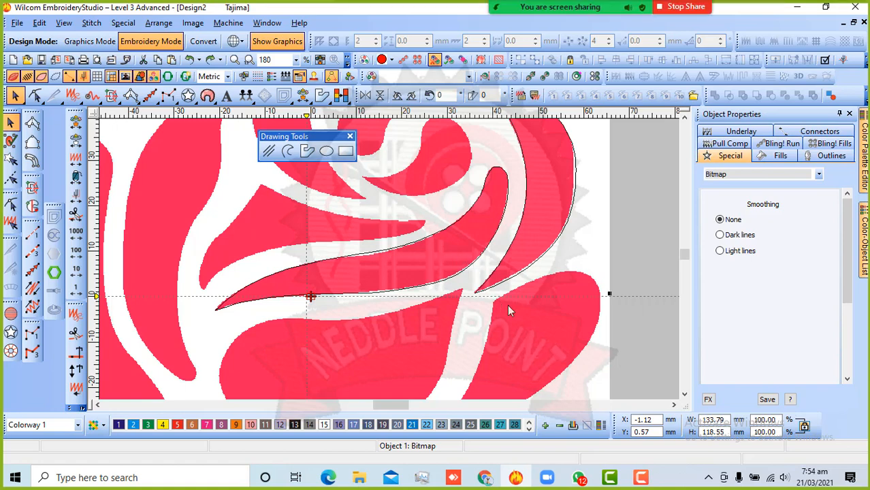
pyautogui.scroll(-4, 520, 290)
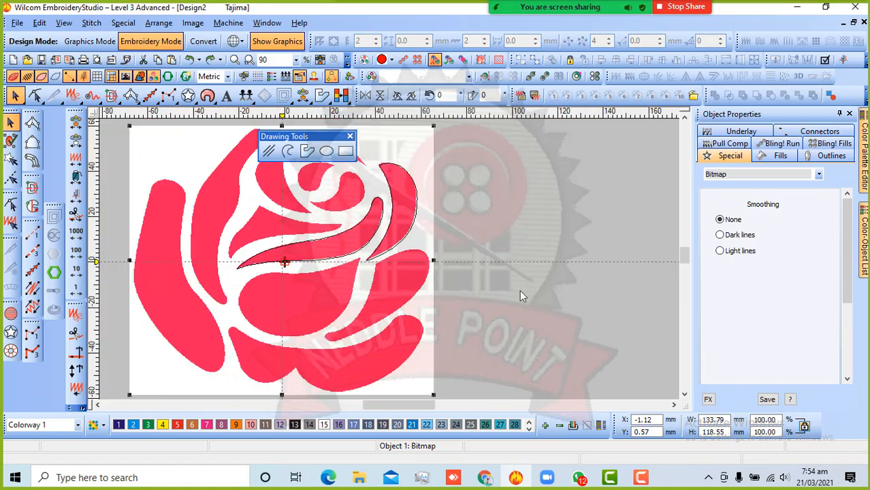
pyautogui.click(439, 248)
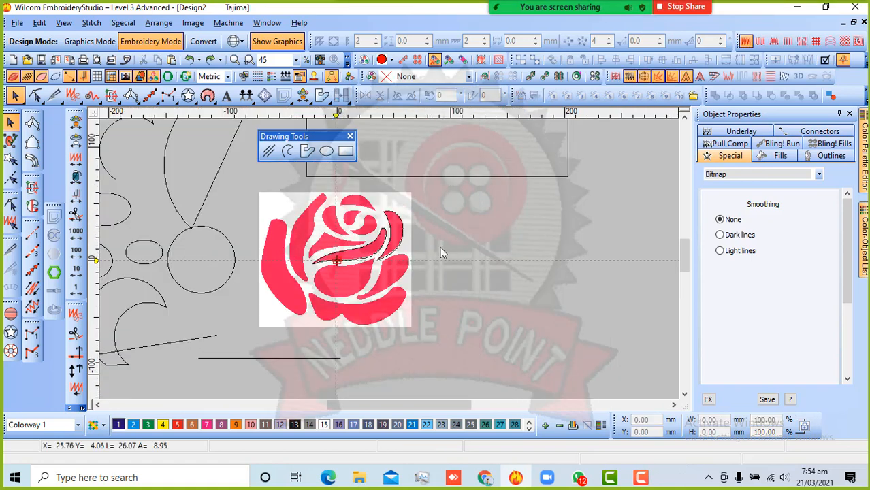
# Step: Select the rose image and lock it in place beneath the traced outlines
pyautogui.click(336, 232)
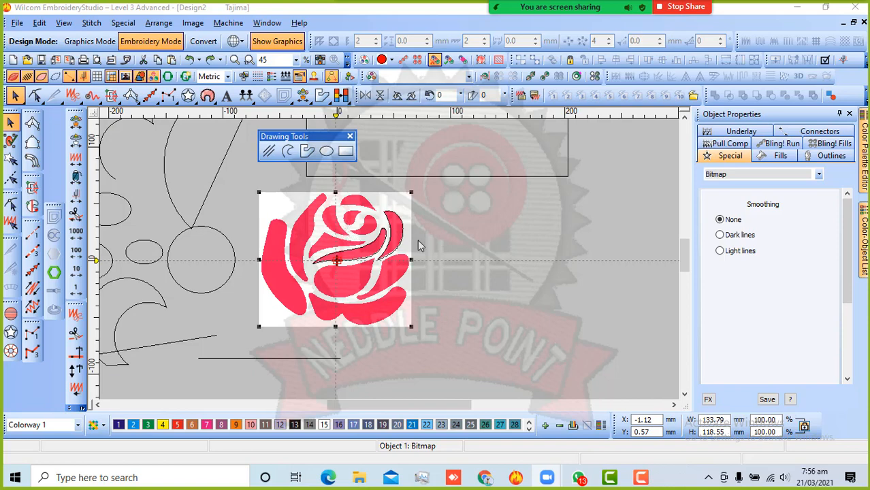
pyautogui.click(462, 243)
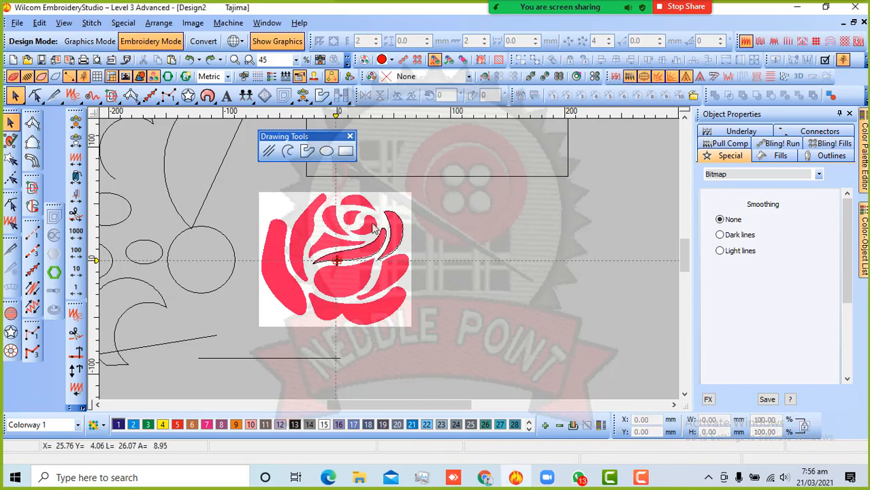
pyautogui.click(343, 221)
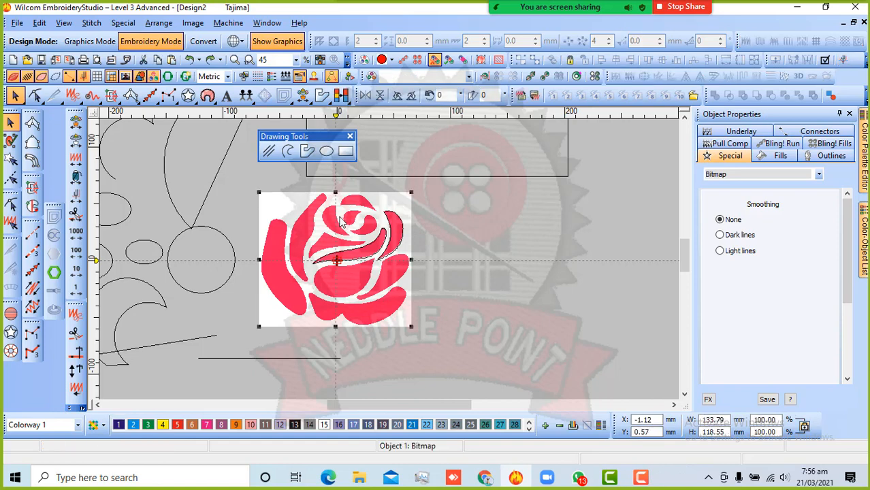
pyautogui.press('Escape')
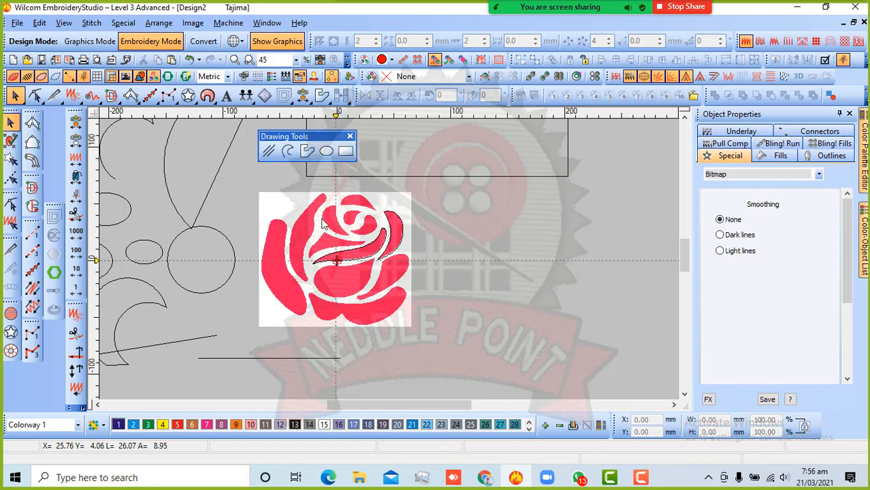
# Step: Test the lock by trying to move and select the rose image
pyautogui.moveTo(293, 203); pyautogui.dragTo(333, 257)
pyautogui.scroll(-1, 421, 260)
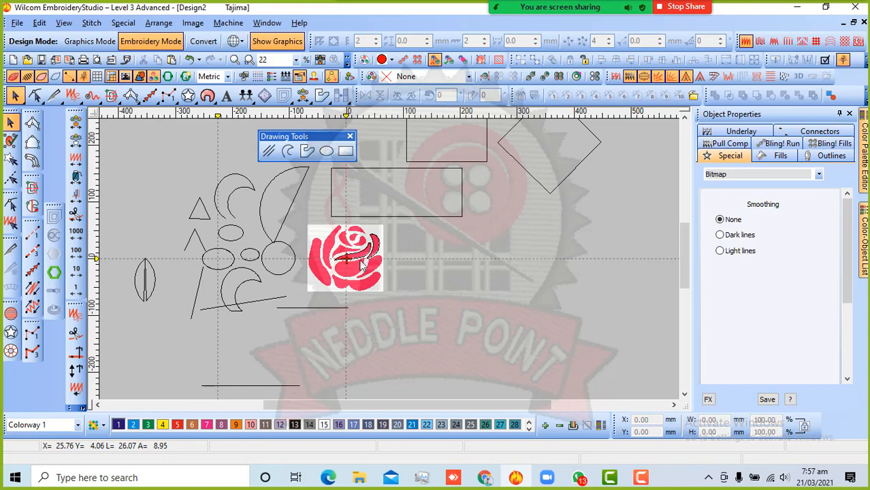
pyautogui.scroll(1, 342, 243)
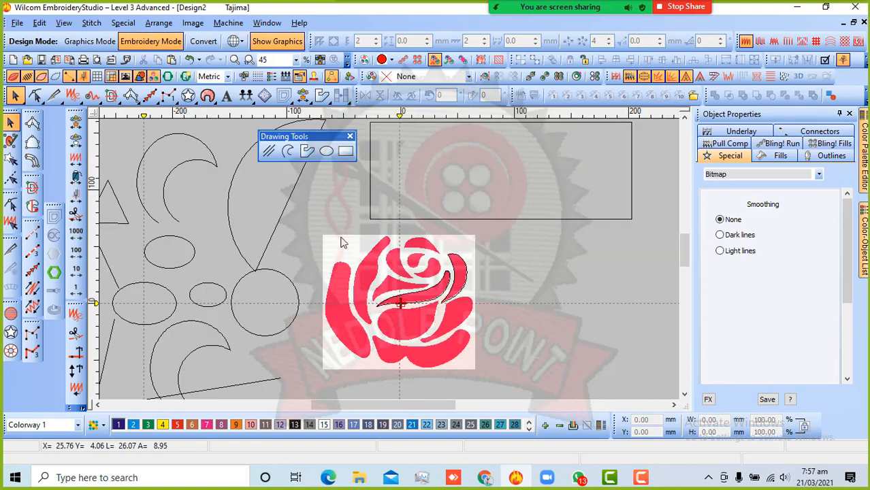
pyautogui.scroll(-1, 401, 266)
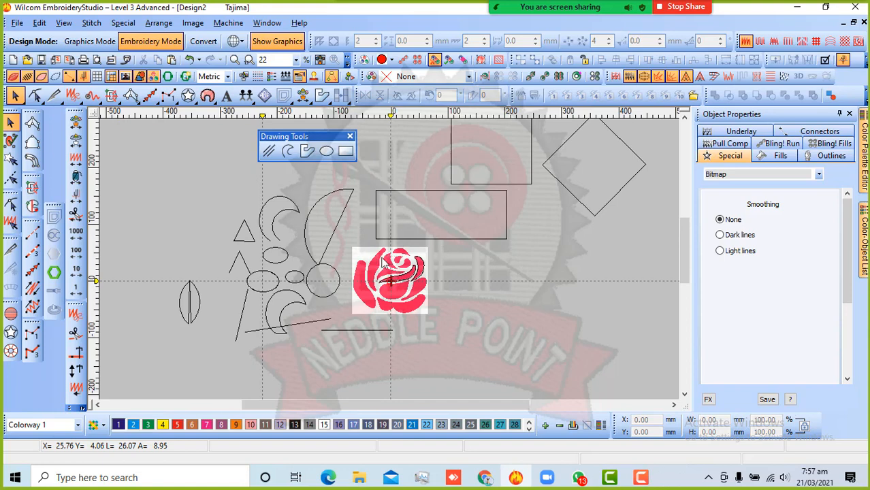
pyautogui.click(382, 278)
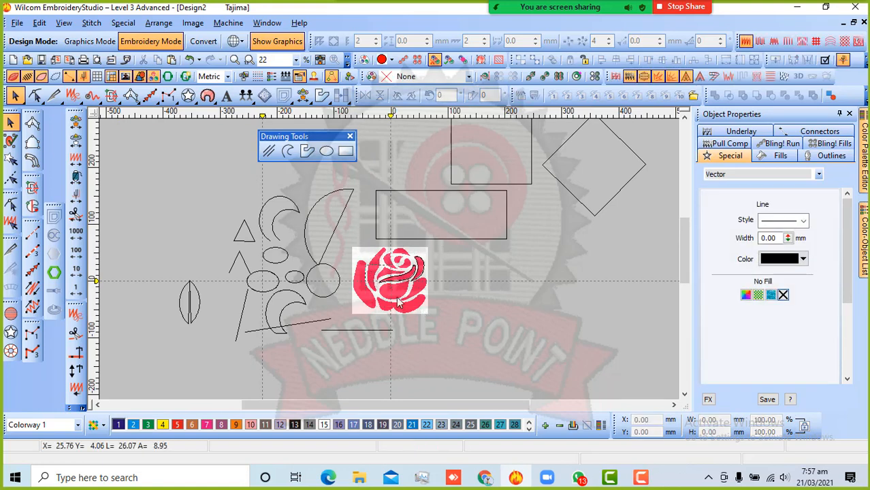
# Step: Move the rectangle above the rose slightly, to about X 77.96 and Y 111.20 mm, and deselect it
pyautogui.click(462, 239)
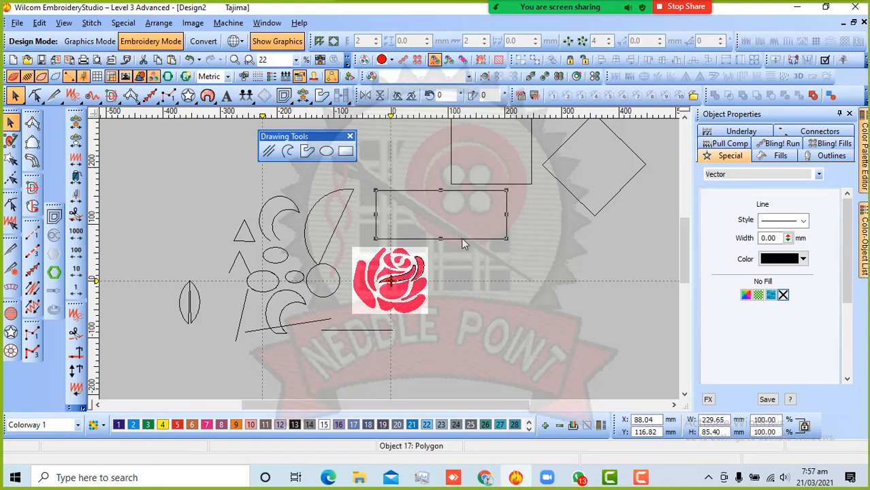
pyautogui.moveTo(458, 240); pyautogui.dragTo(457, 241)
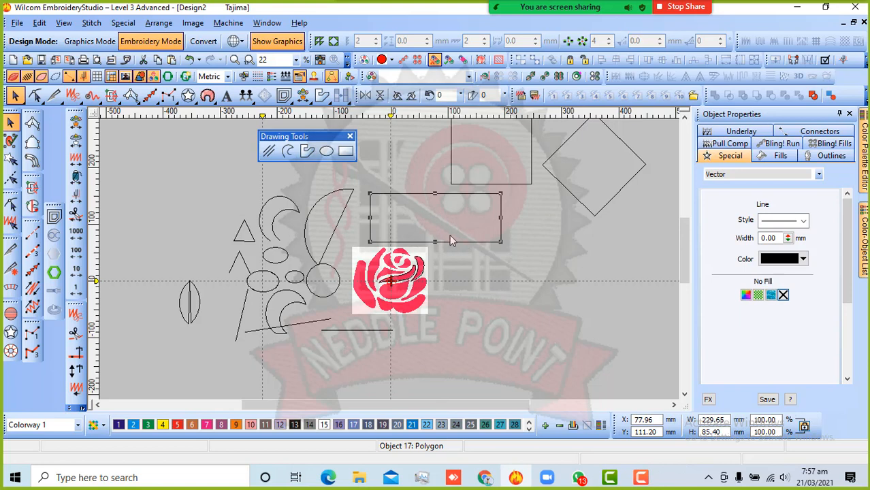
pyautogui.press('Escape')
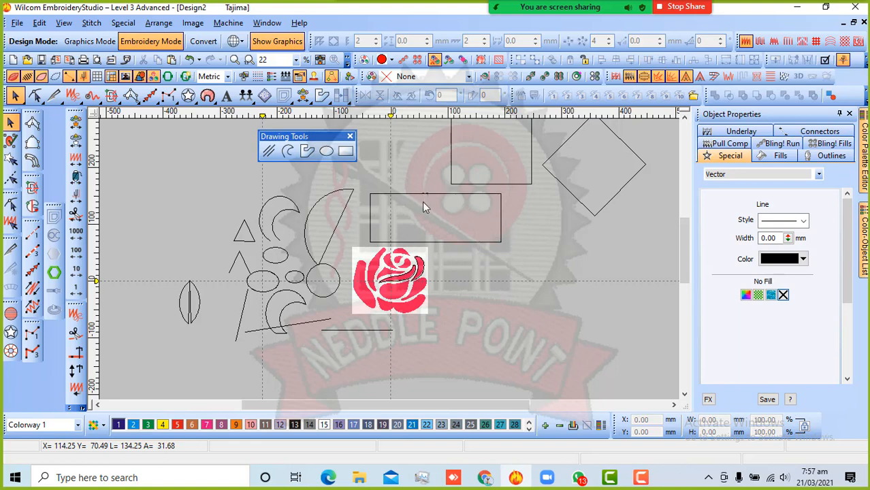
# Step: Unlock the rose image and test whether it and the rectangle above it can be selected
pyautogui.click(418, 248)
pyautogui.press('Escape')
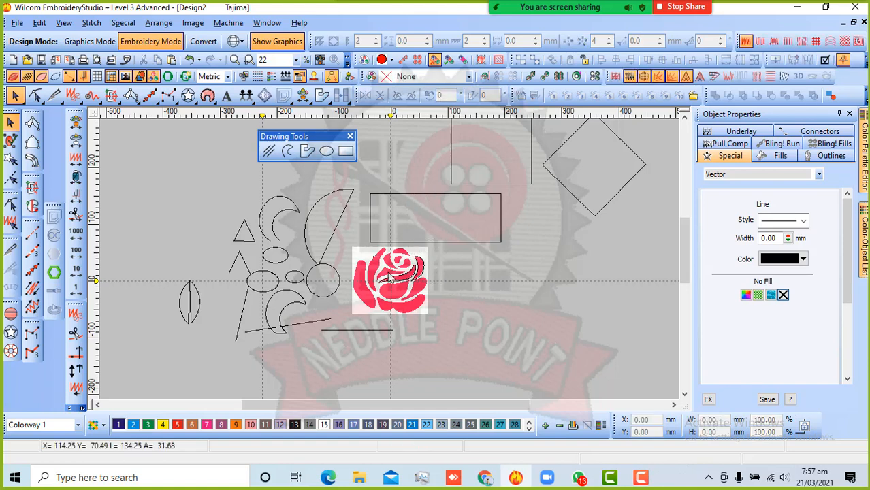
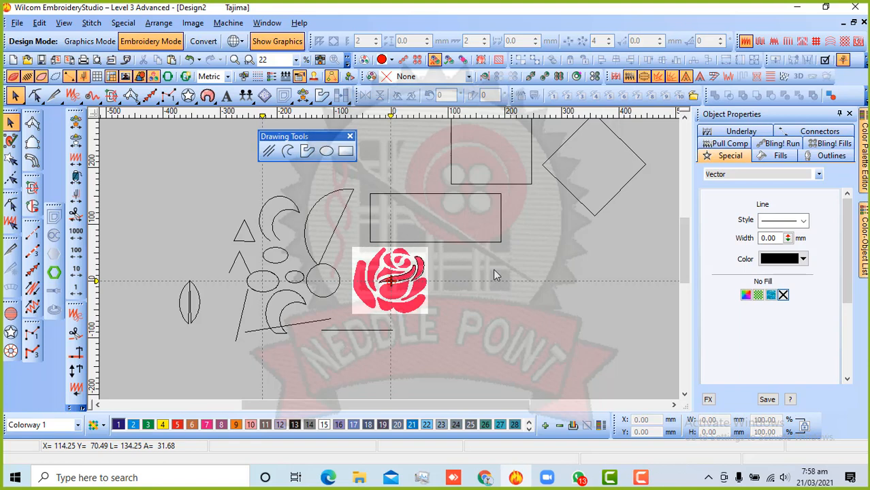
pyautogui.click(471, 243)
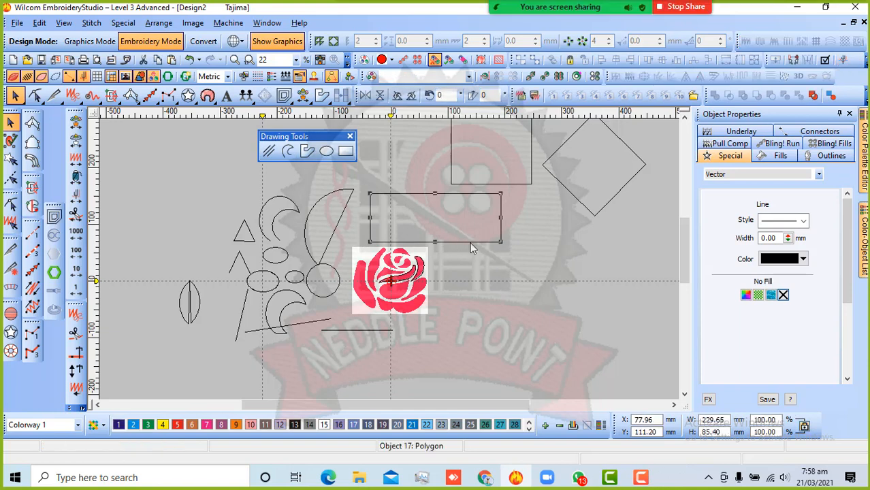
pyautogui.click(392, 266)
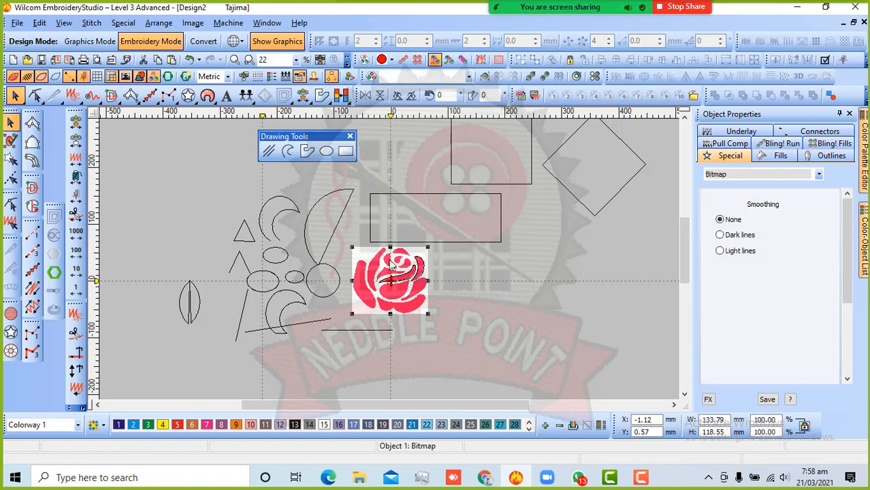
pyautogui.click(476, 277)
# Step: Try moving the unlocked rose image off the traced outlines to about X 2.79 and Y -3.08 mm, and return it beneath them
pyautogui.scroll(2, 403, 290)
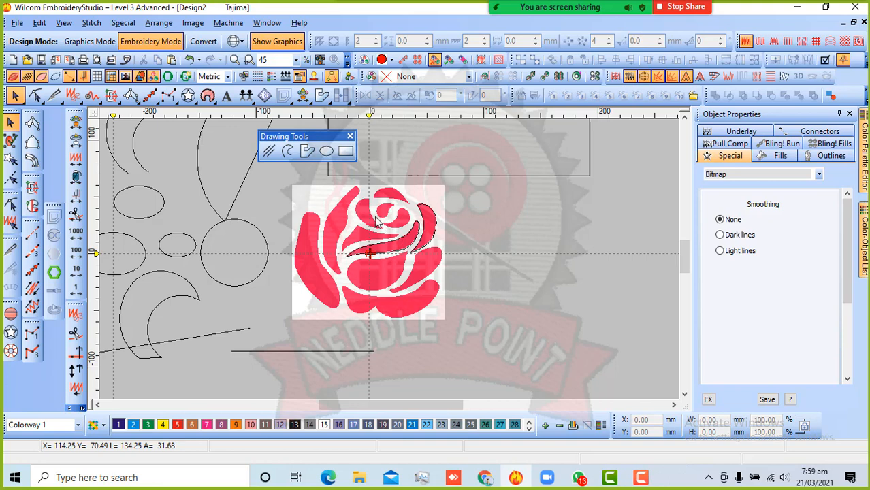
pyautogui.scroll(1, 422, 237)
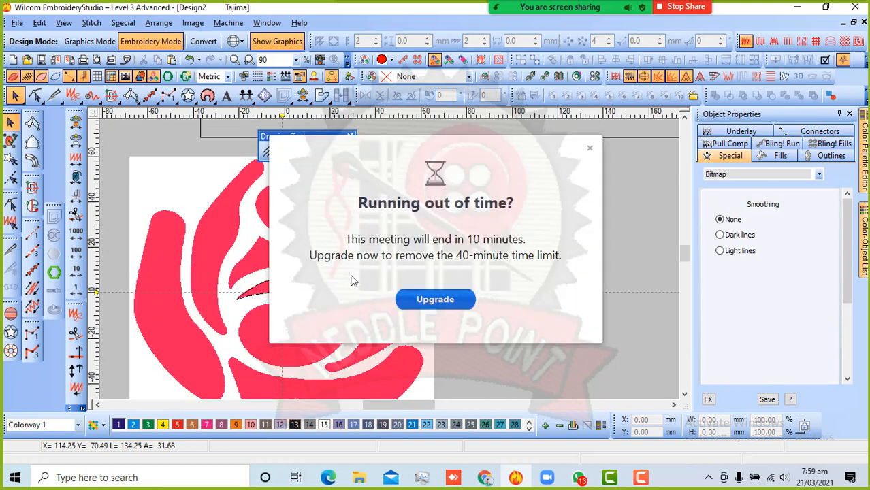
pyautogui.click(590, 148)
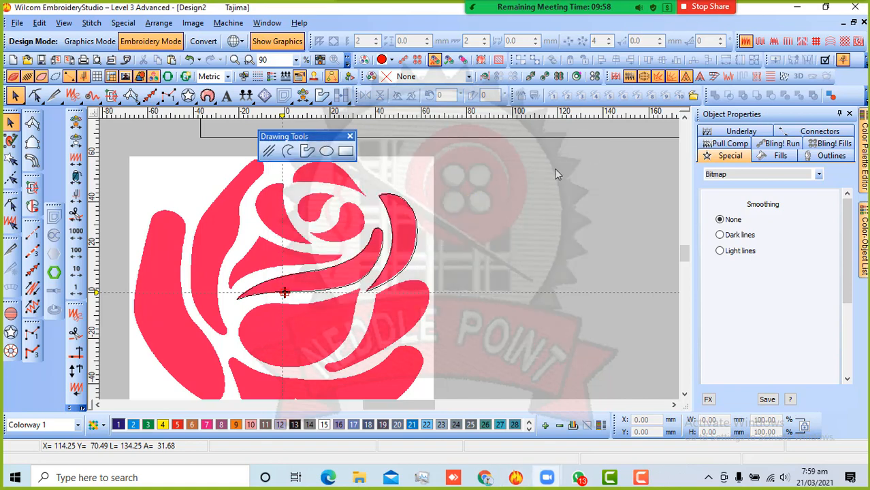
pyautogui.click(317, 249)
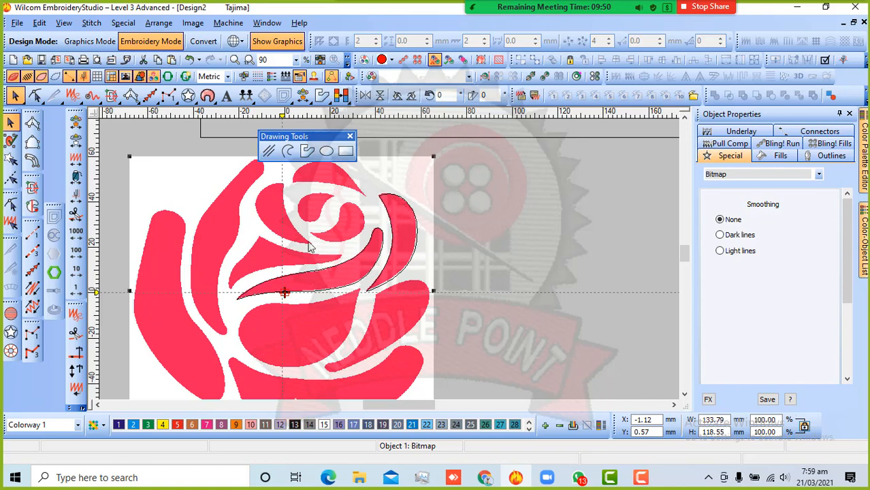
pyautogui.moveTo(305, 245); pyautogui.dragTo(312, 250)
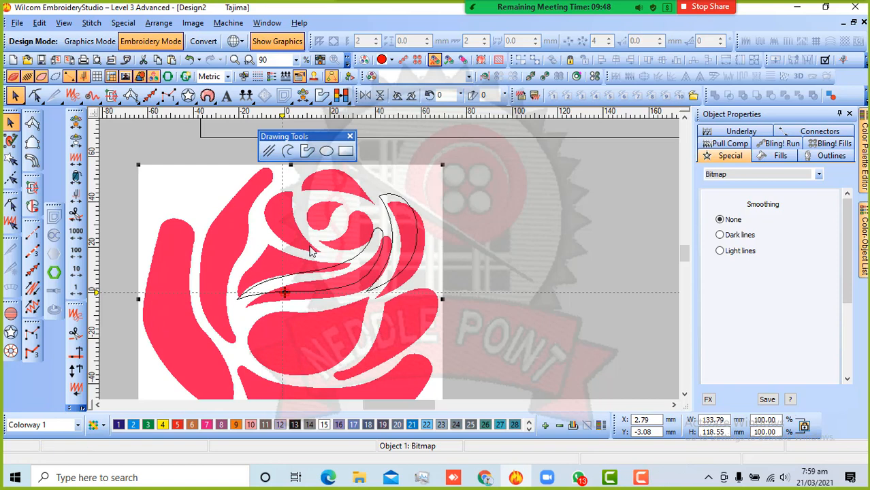
pyautogui.scroll(3, 181, 235)
pyautogui.scroll(-3, 391, 263)
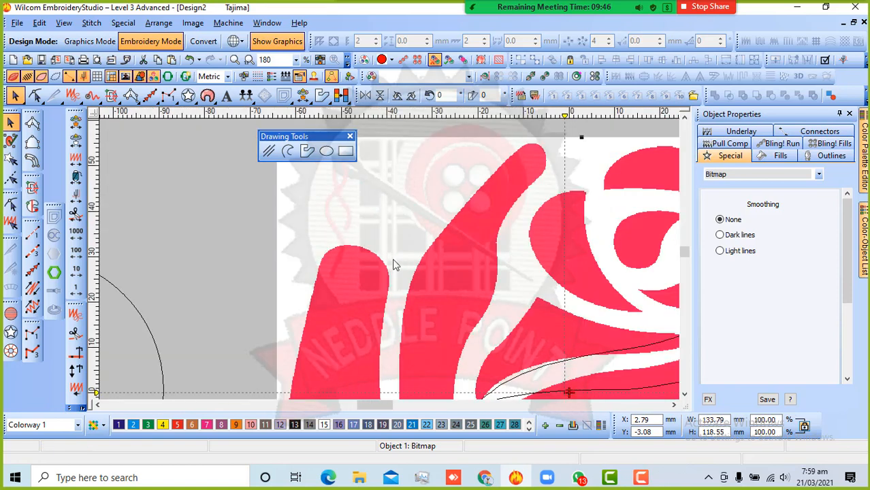
pyautogui.scroll(1, 374, 255)
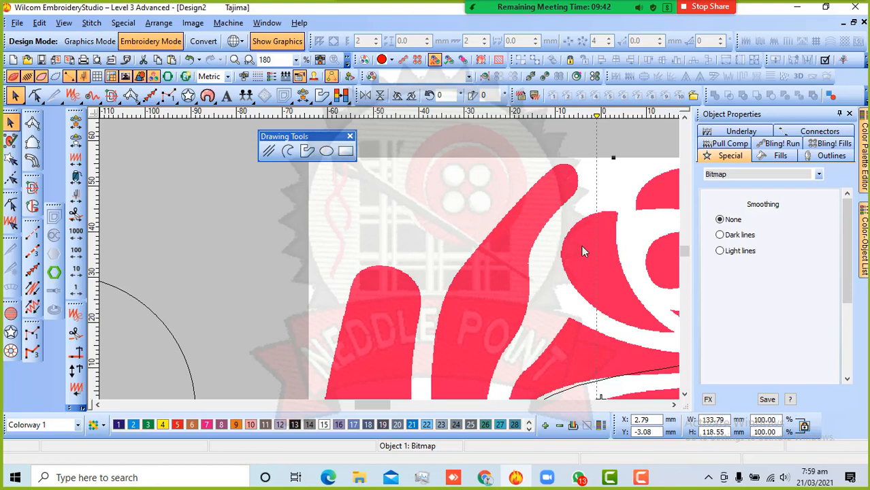
pyautogui.scroll(-2, 631, 291)
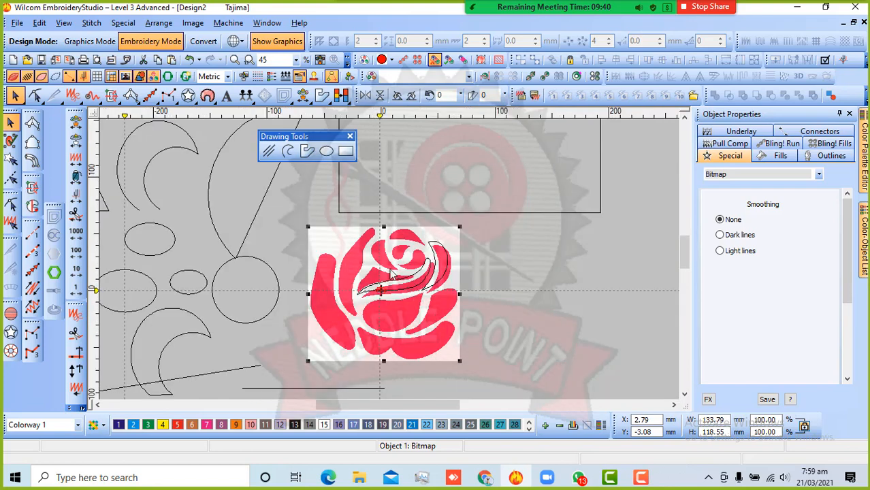
pyautogui.scroll(1, 443, 262)
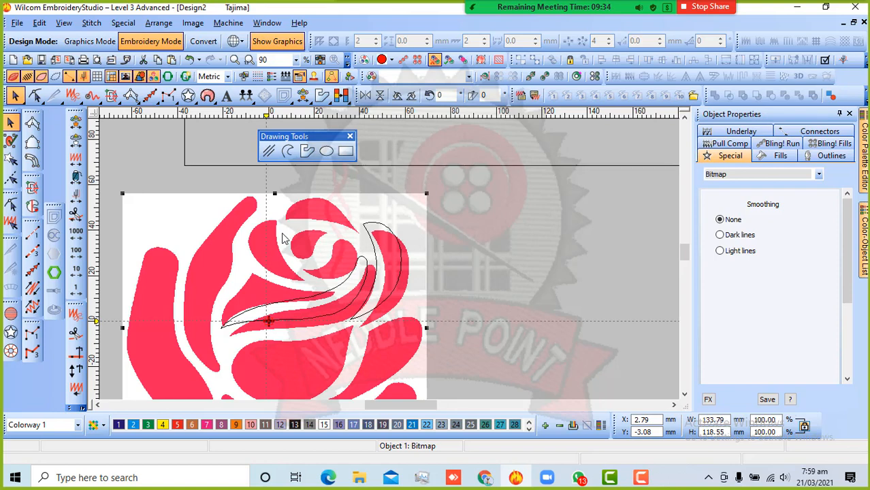
pyautogui.moveTo(285, 238); pyautogui.dragTo(276, 230)
pyautogui.click(480, 251)
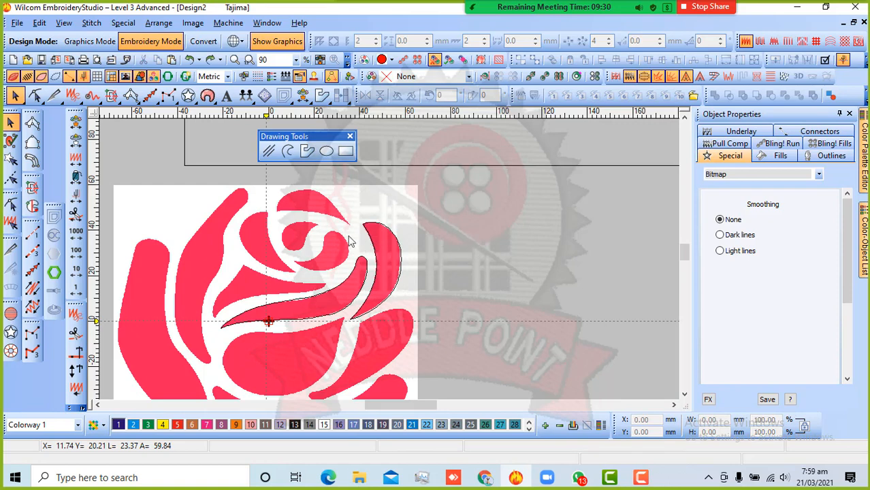
# Step: Select the realigned rose image and lock it in place again
pyautogui.click(328, 251)
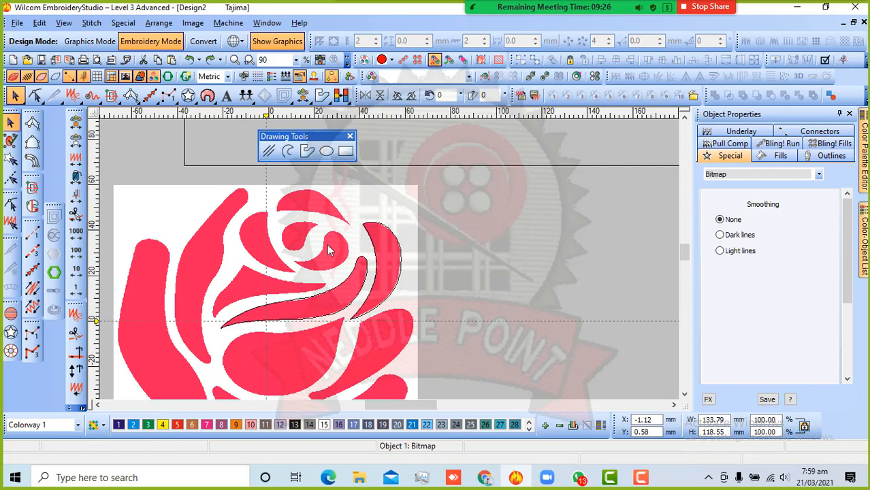
pyautogui.press('Escape')
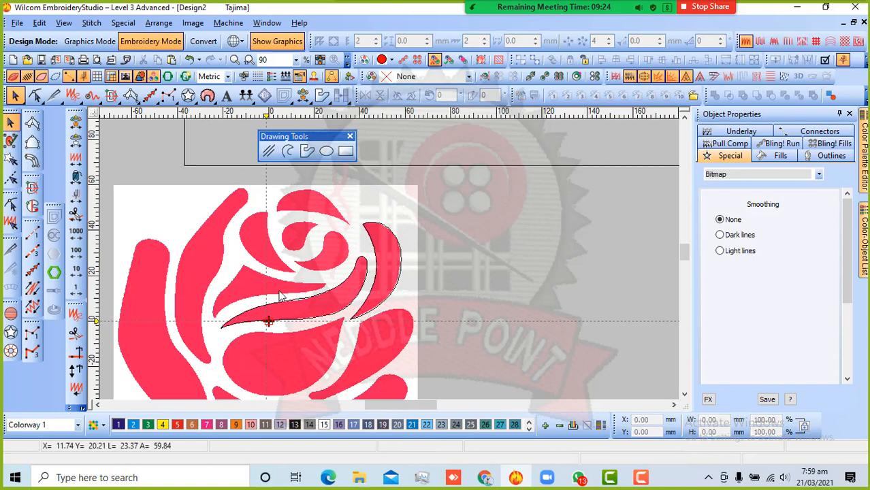
# Step: Examine how closely the long curved petal outline follows the image edge, and view its reshape nodes
pyautogui.press('z')
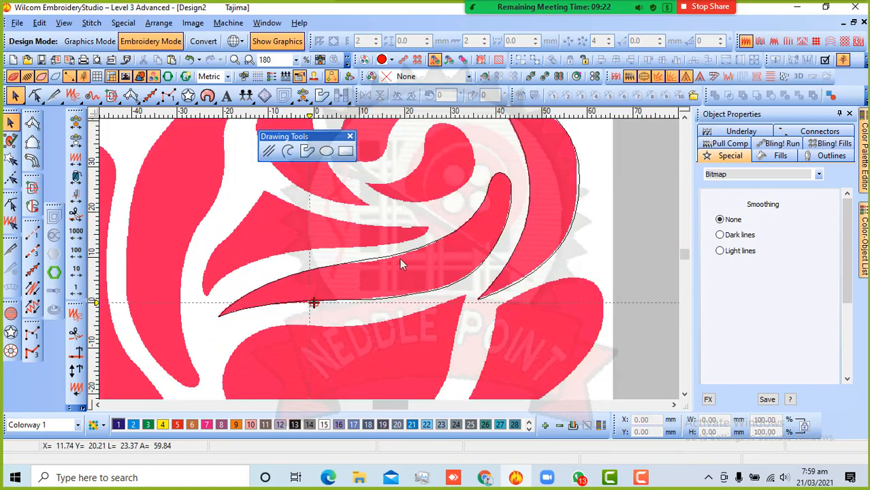
pyautogui.click(388, 256)
pyautogui.press('z')
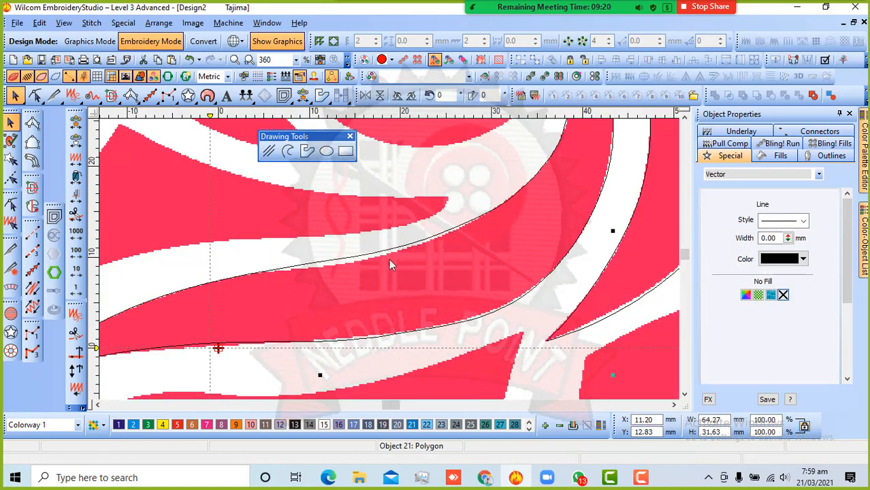
pyautogui.press('z')
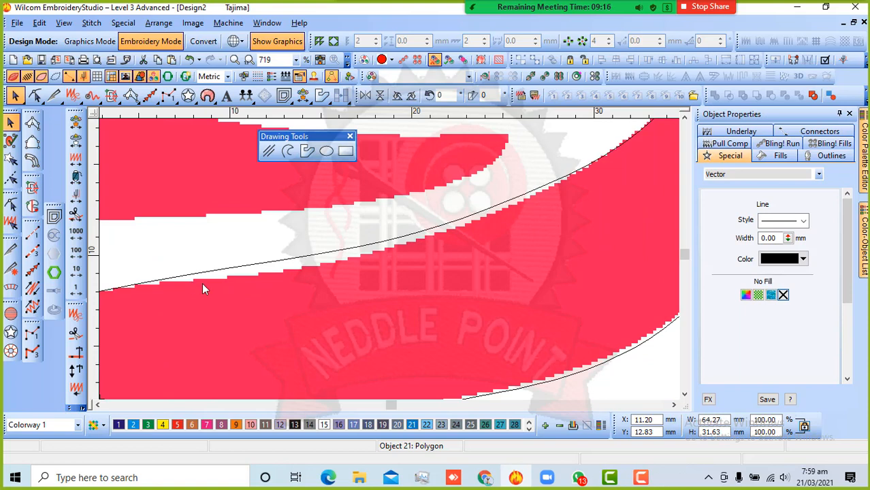
pyautogui.hotkey('shift', 'z')
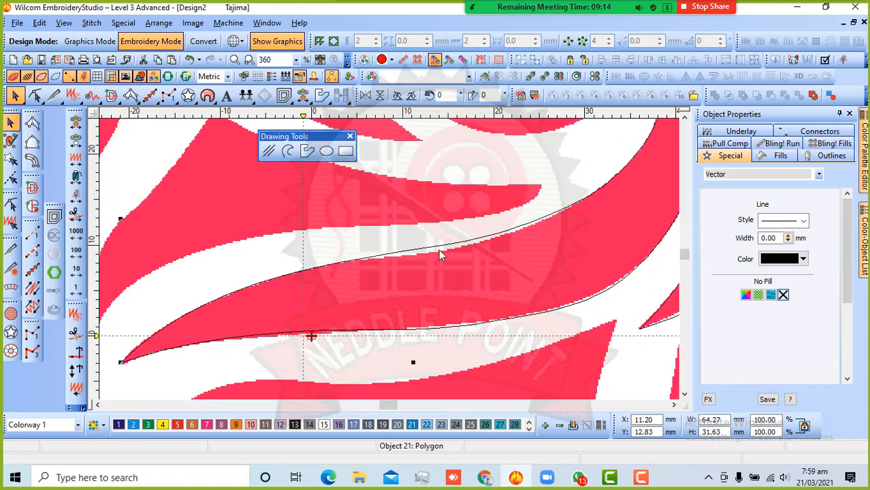
pyautogui.press('h')
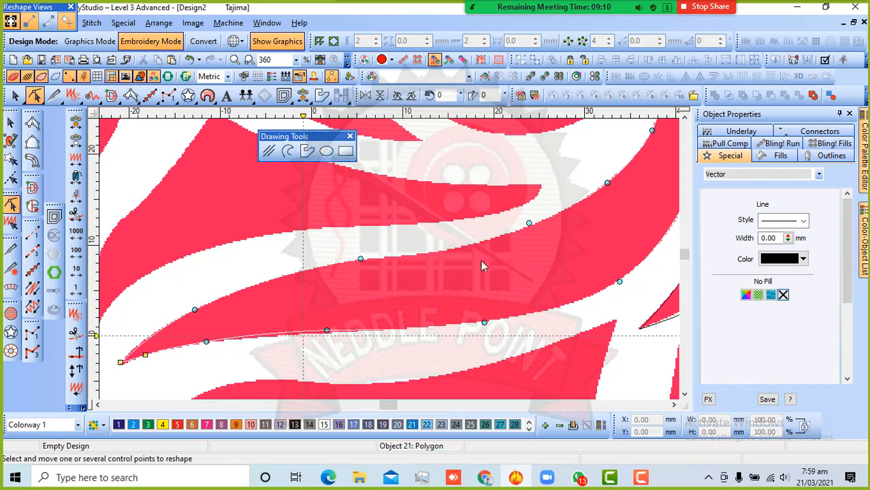
pyautogui.hotkey('shift', 'z')
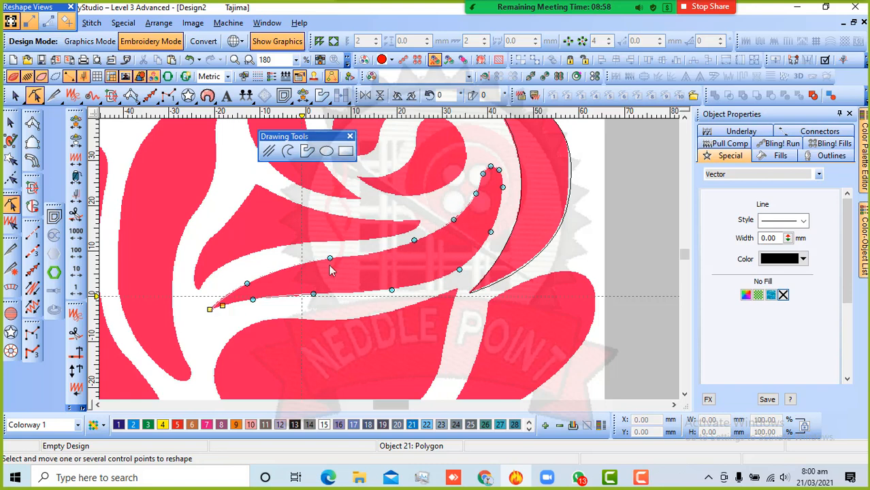
pyautogui.click(10, 122)
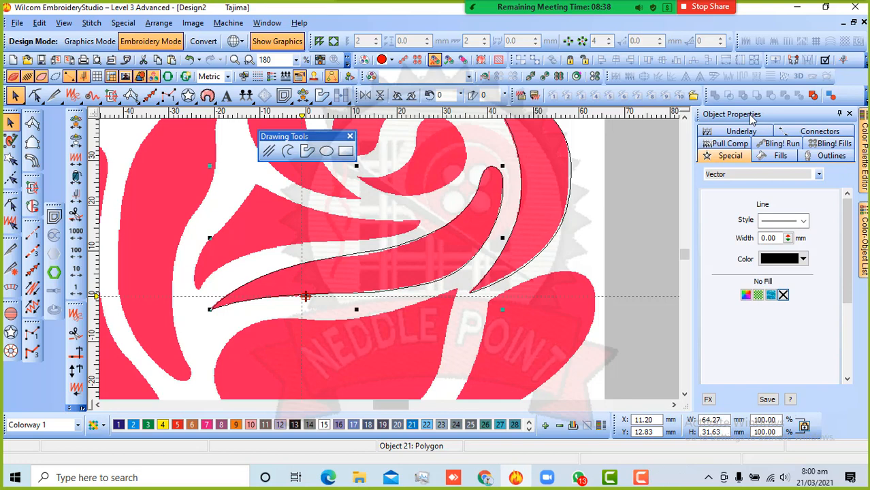
# Step: Try a dash-dot line style on the long curved petal outline, restore the solid line, and deselect the outline
pyautogui.click(627, 227)
pyautogui.click(781, 155)
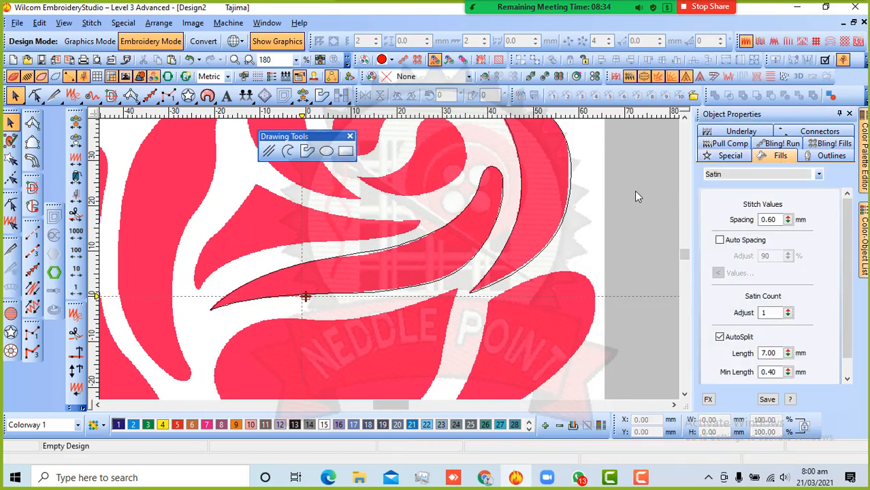
pyautogui.click(401, 249)
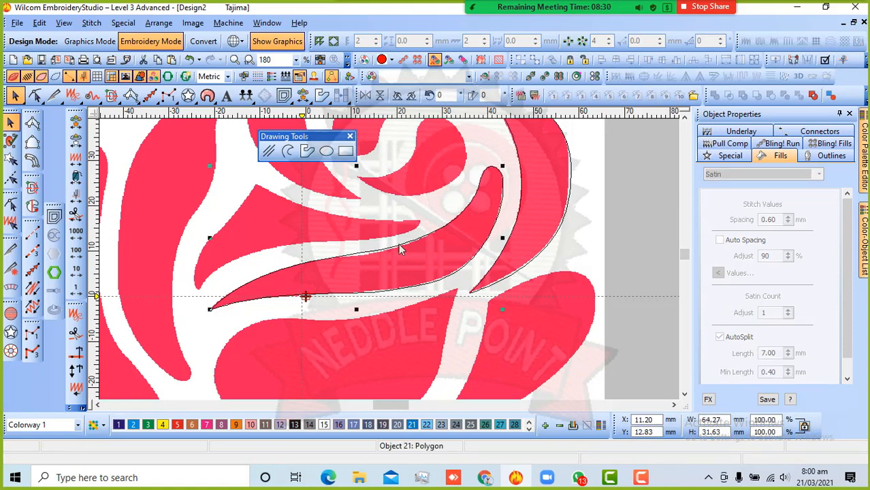
pyautogui.click(727, 158)
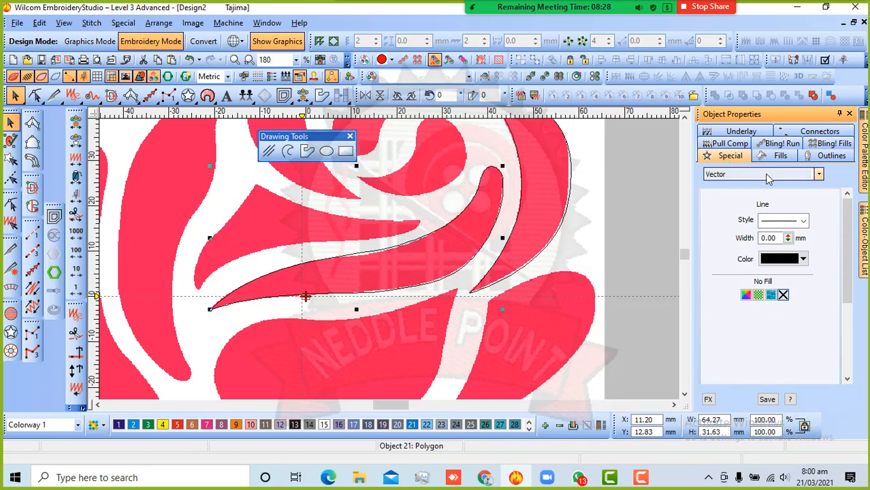
pyautogui.click(803, 223)
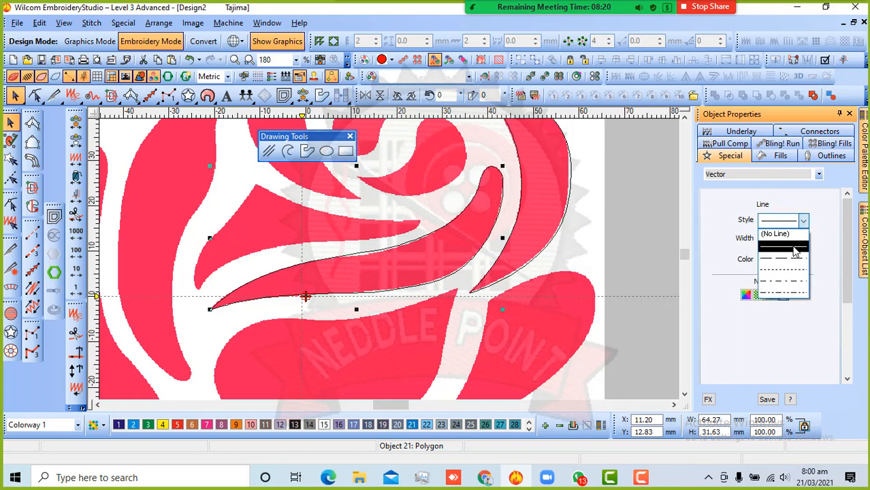
pyautogui.click(783, 282)
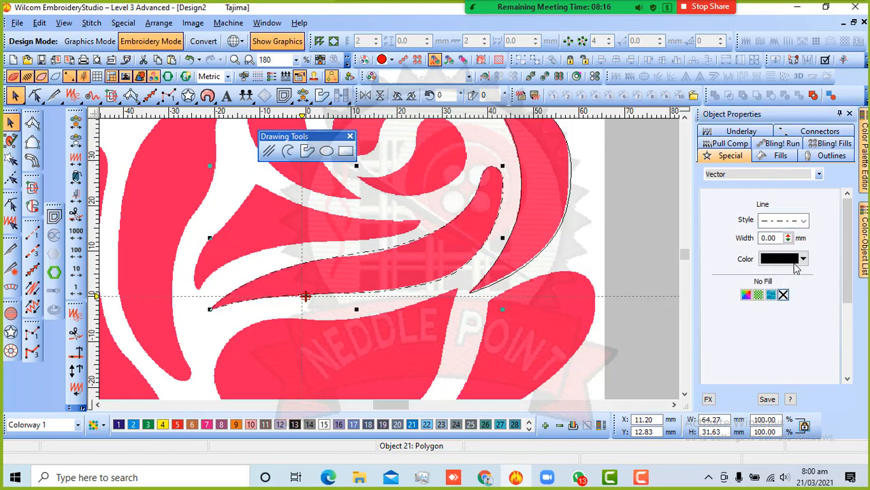
pyautogui.click(803, 221)
pyautogui.click(786, 249)
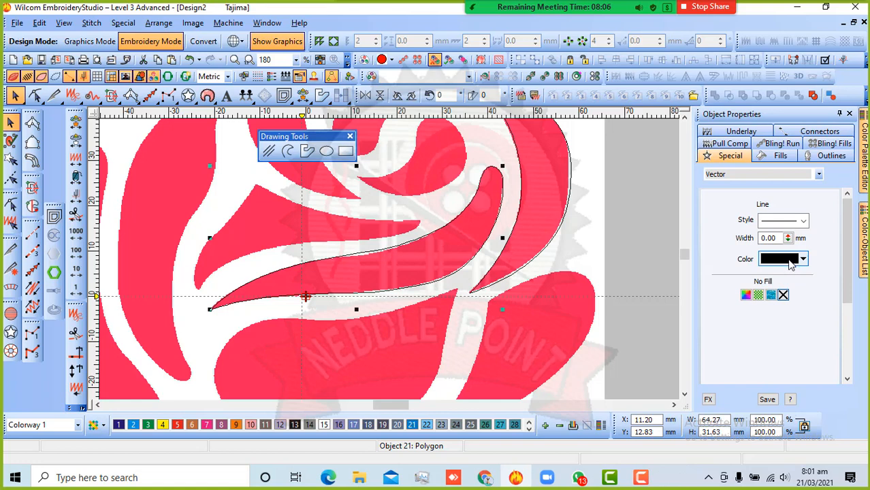
pyautogui.click(647, 252)
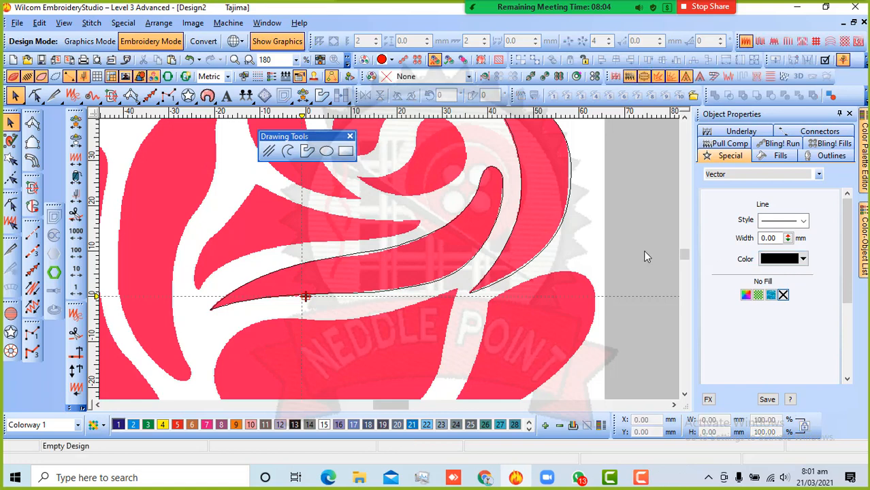
# Step: View the reshape nodes of the long curved petal outline again and set its line color to green
pyautogui.click(454, 279)
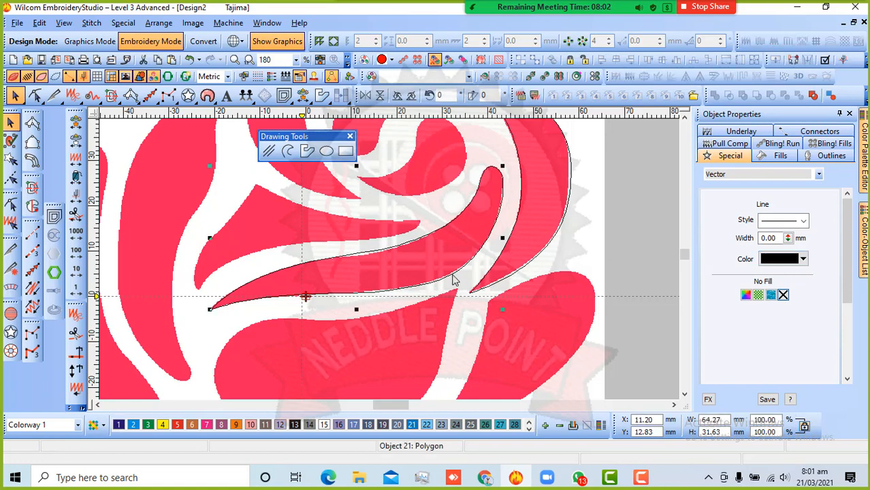
pyautogui.press('h')
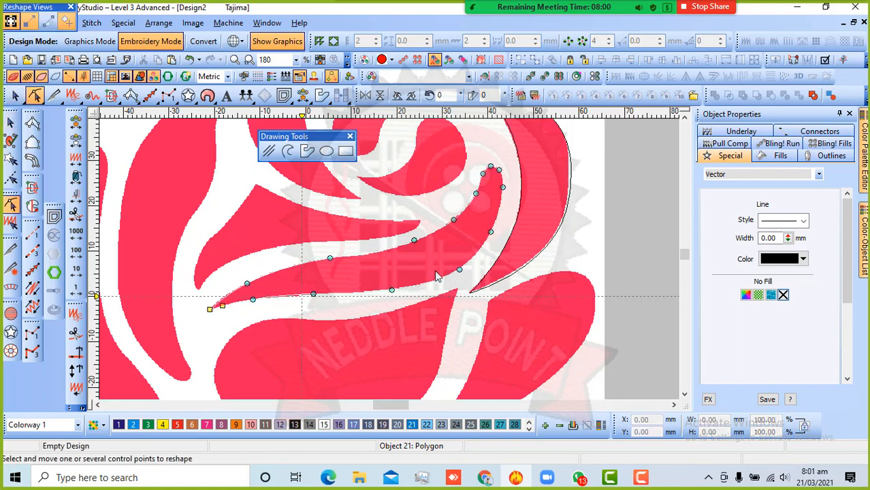
pyautogui.click(10, 122)
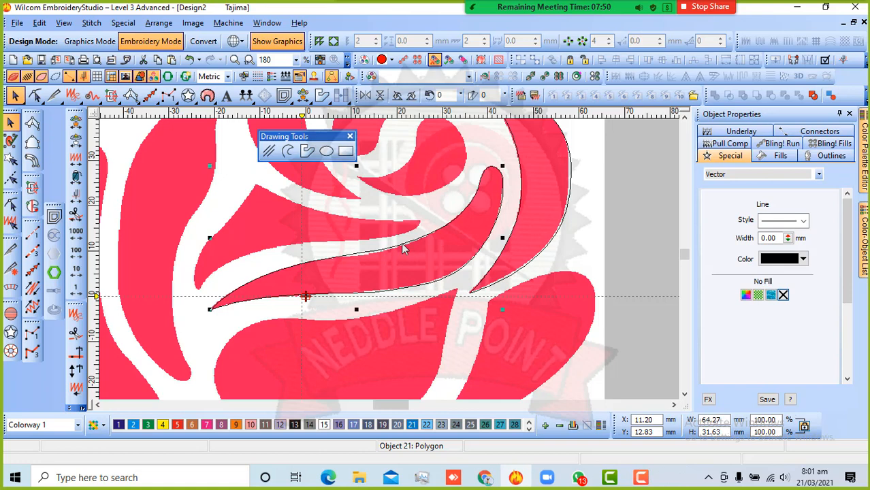
pyautogui.click(784, 259)
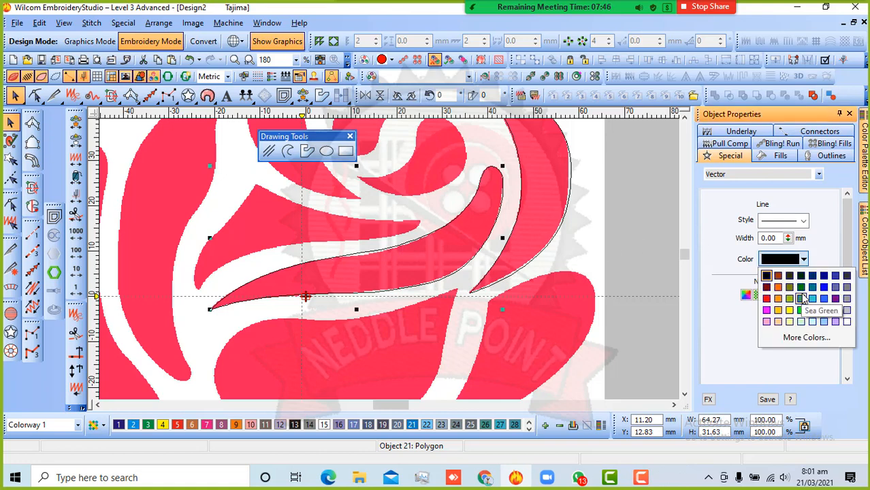
pyautogui.click(801, 288)
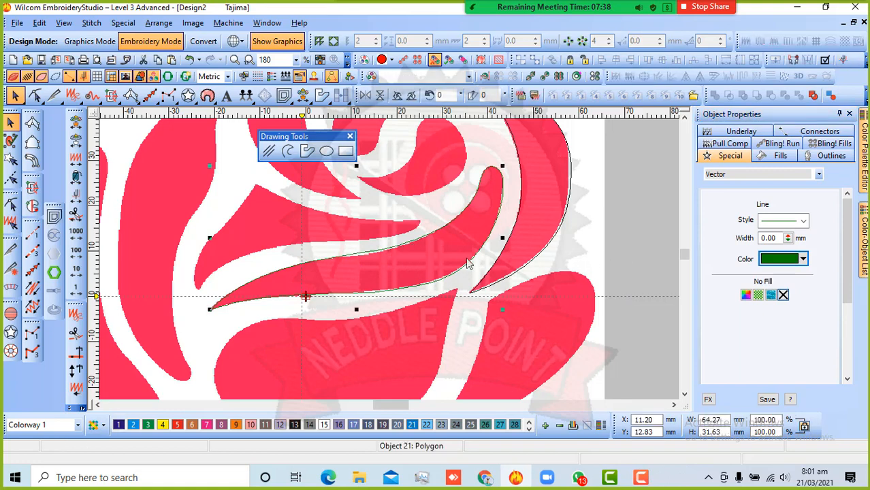
# Step: Shift the nodes on the lower and upper edges of the long curved petal outline closer to the image edge
pyautogui.press('h')
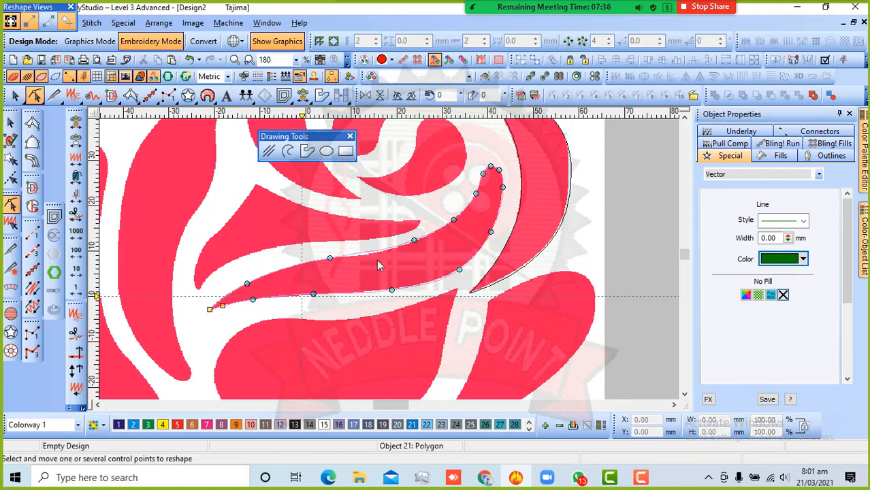
pyautogui.scroll(2, 380, 261)
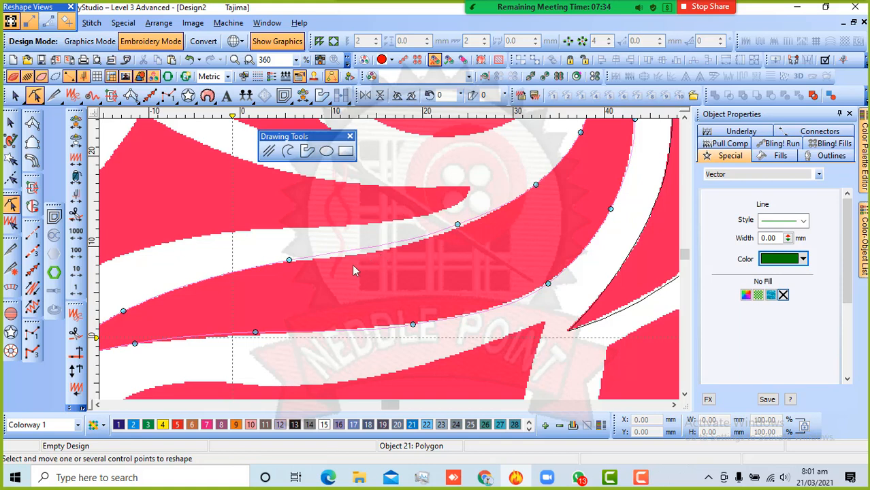
pyautogui.click(256, 334)
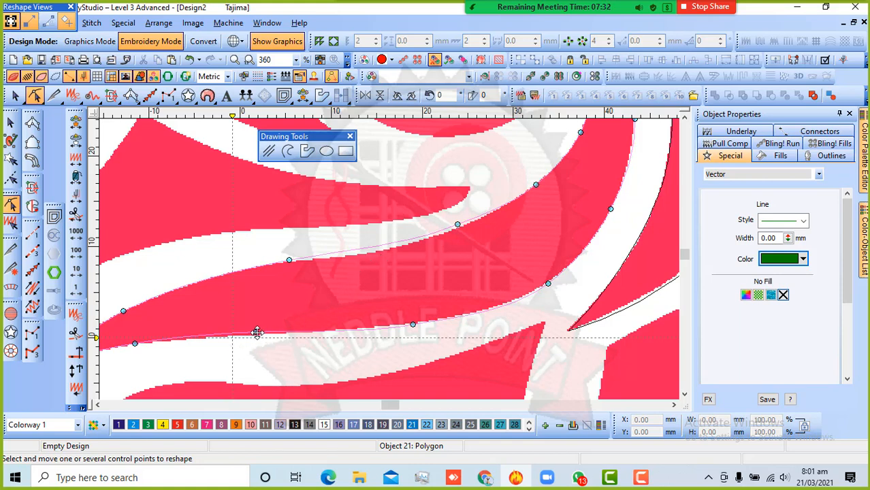
pyautogui.click(413, 325)
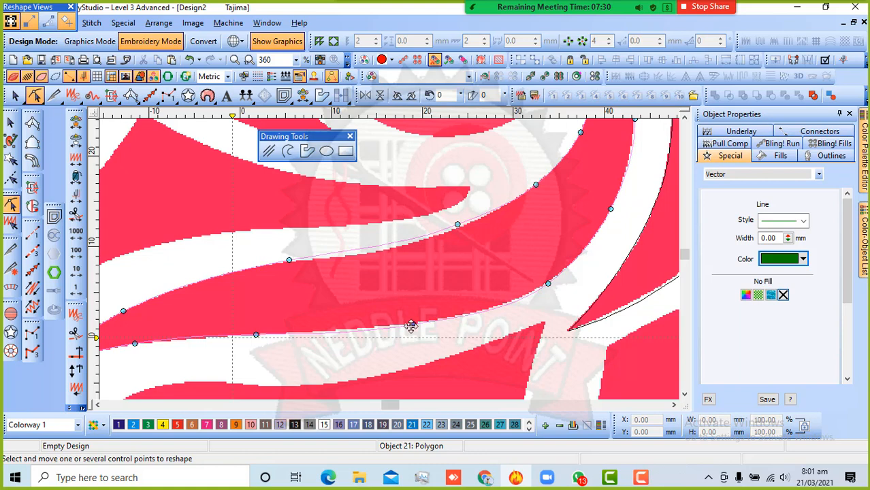
pyautogui.click(458, 225)
pyautogui.moveTo(459, 224); pyautogui.dragTo(459, 227)
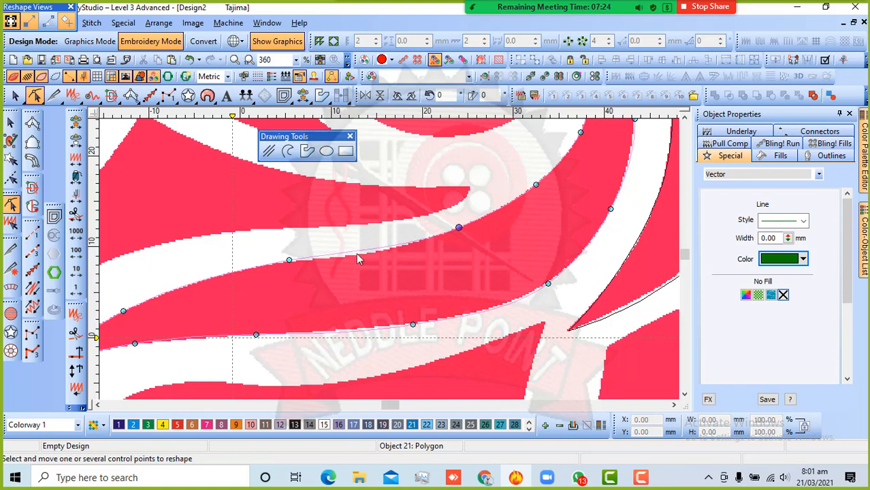
# Step: Add a curve node in the gap on the long curved petal's upper outline and move it onto the image edge
pyautogui.scroll(-2, 360, 259)
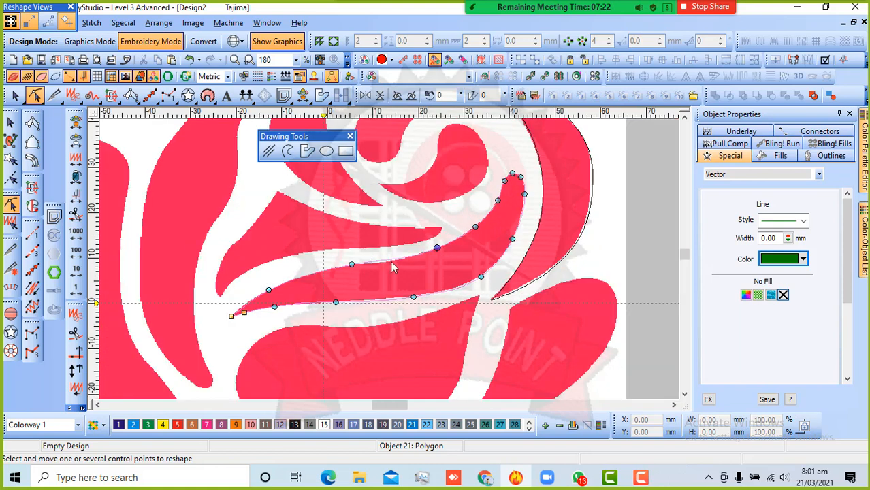
pyautogui.scroll(2, 392, 267)
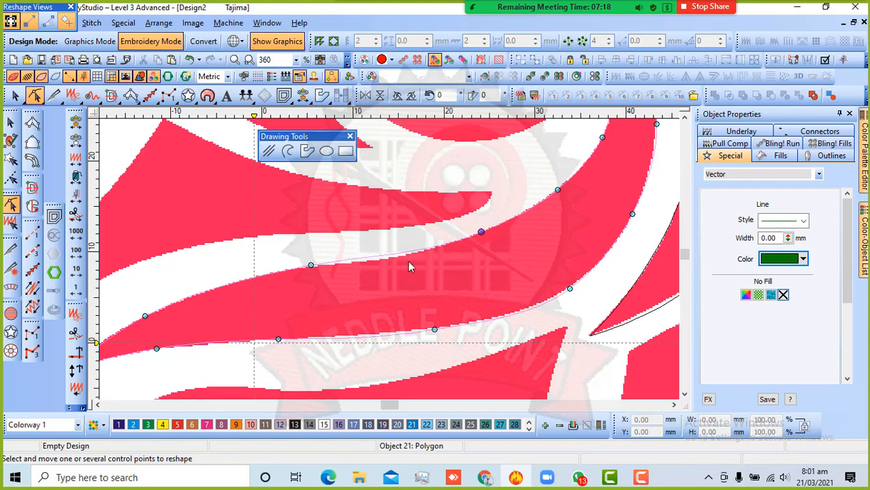
pyautogui.scroll(-2, 409, 262)
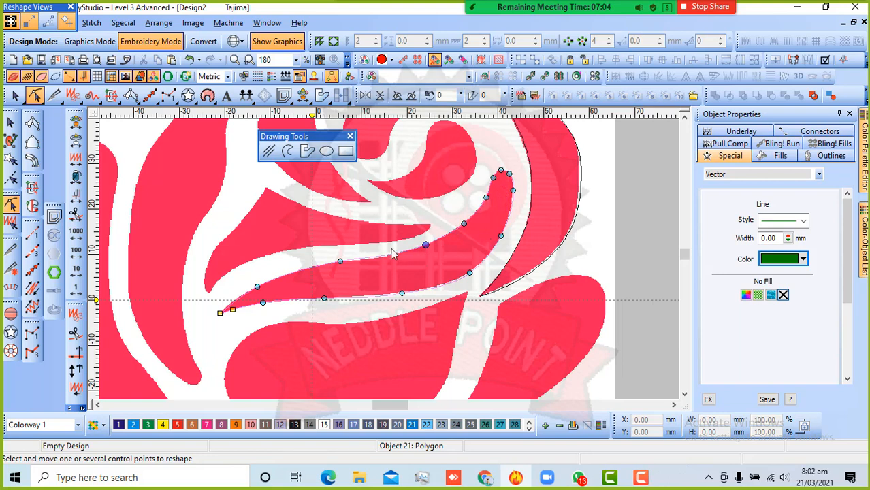
pyautogui.scroll(4, 383, 259)
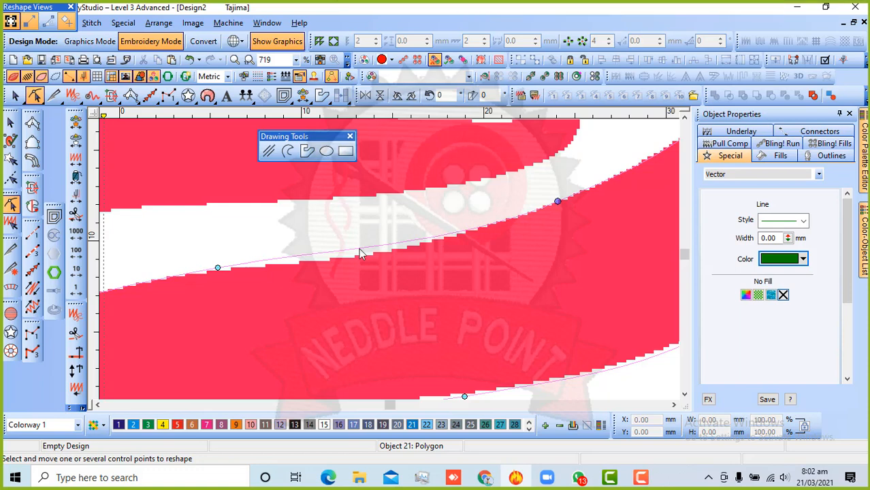
pyautogui.click(359, 248)
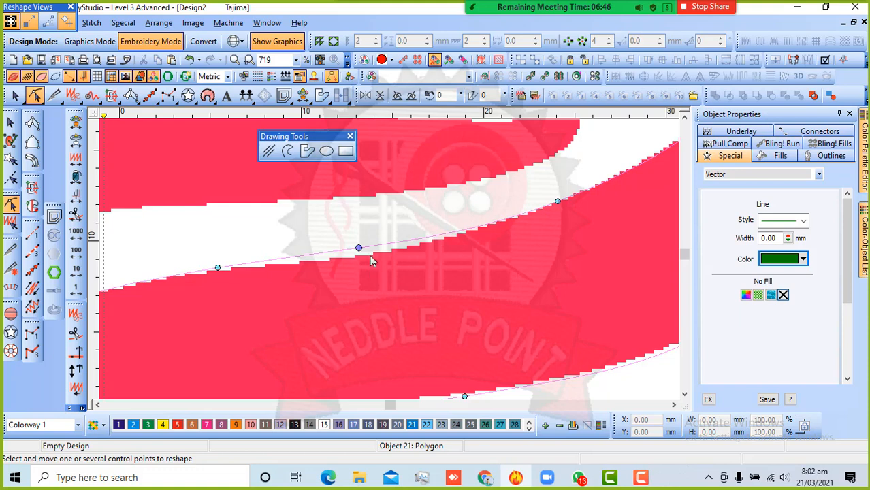
pyautogui.moveTo(359, 249); pyautogui.dragTo(361, 253)
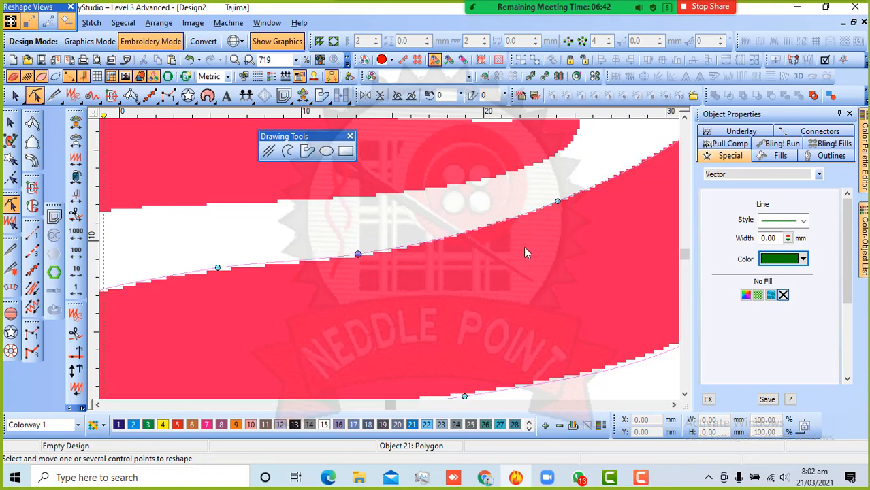
# Step: Try an extra corner node on the lower edge of the long curved petal outline, and delete it
pyautogui.scroll(-1, 525, 248)
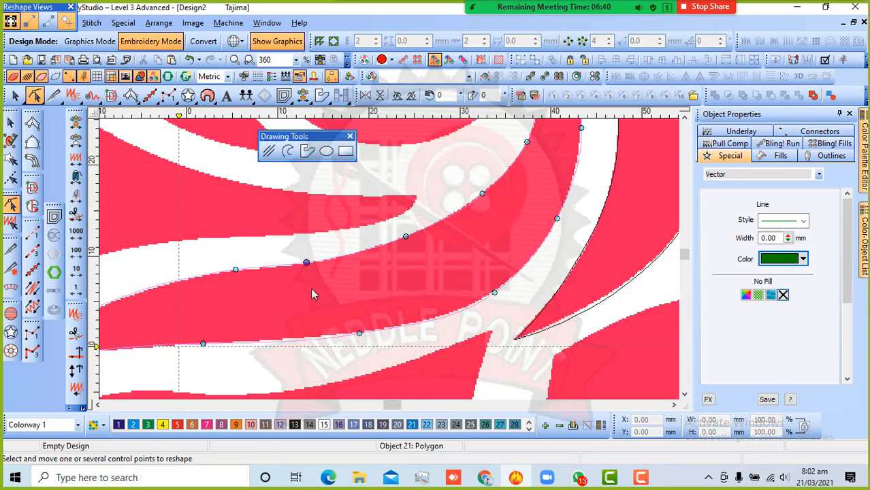
pyautogui.scroll(1, 315, 346)
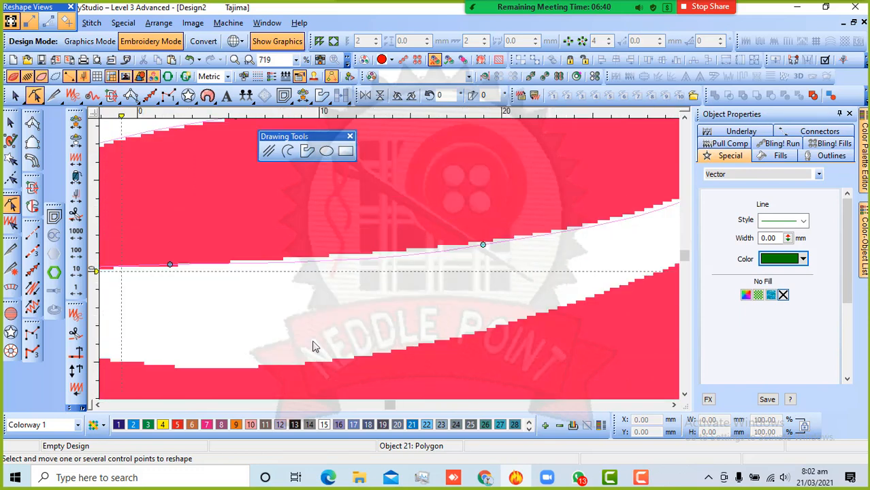
pyautogui.click(372, 259)
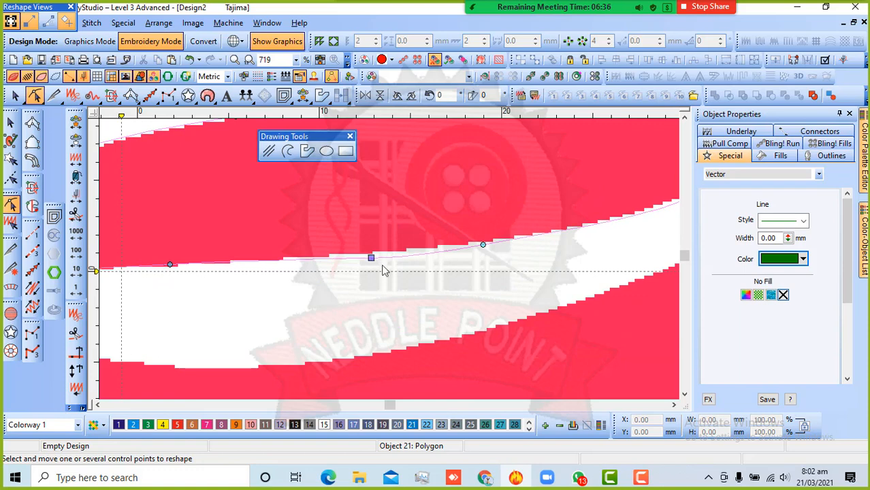
pyautogui.click(354, 278)
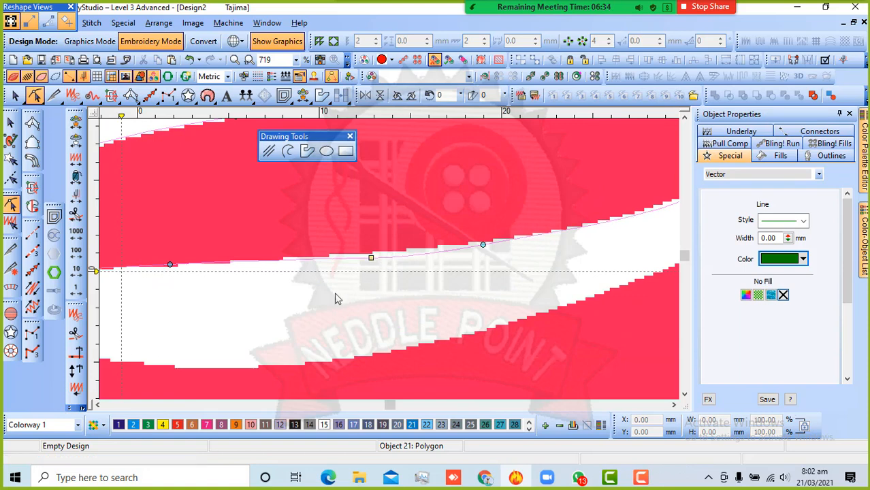
pyautogui.moveTo(355, 278); pyautogui.dragTo(391, 246)
pyautogui.press('Delete')
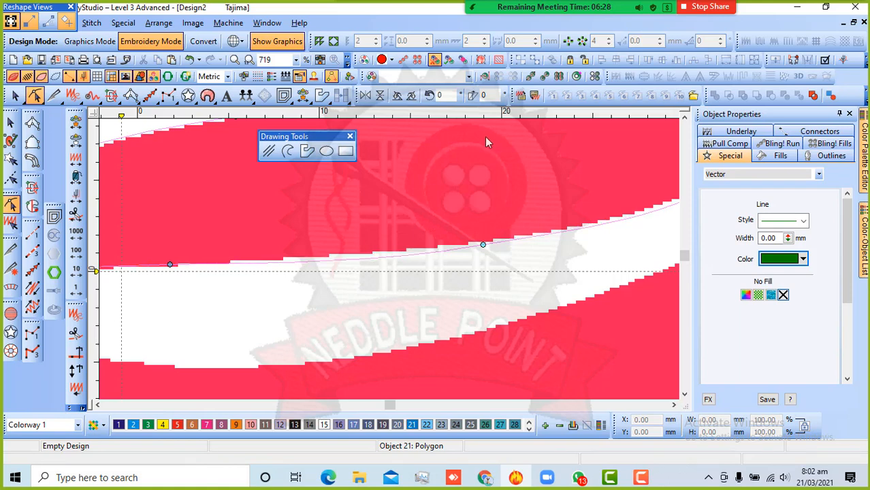
# Step: Finish reshaping the long curved petal outline and deselect it
pyautogui.scroll(1, 484, 136)
pyautogui.scroll(-4, 395, 254)
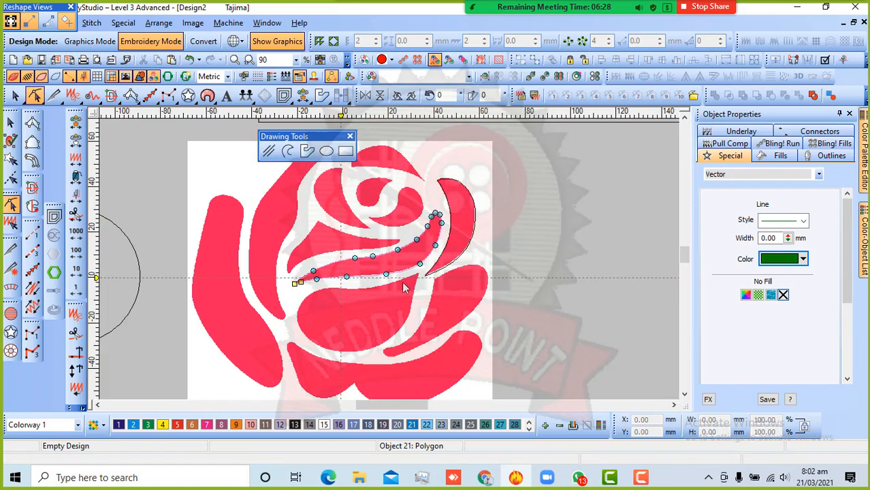
pyautogui.click(11, 123)
pyautogui.click(562, 266)
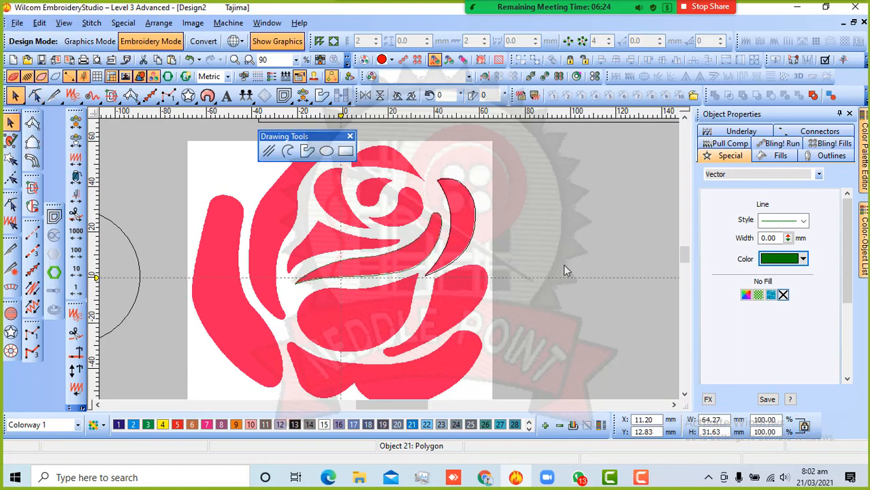
# Step: Trace the teardrop petal at the rose's inner right as a closed curved outline, starting from its pointed lower tip
pyautogui.scroll(1, 388, 219)
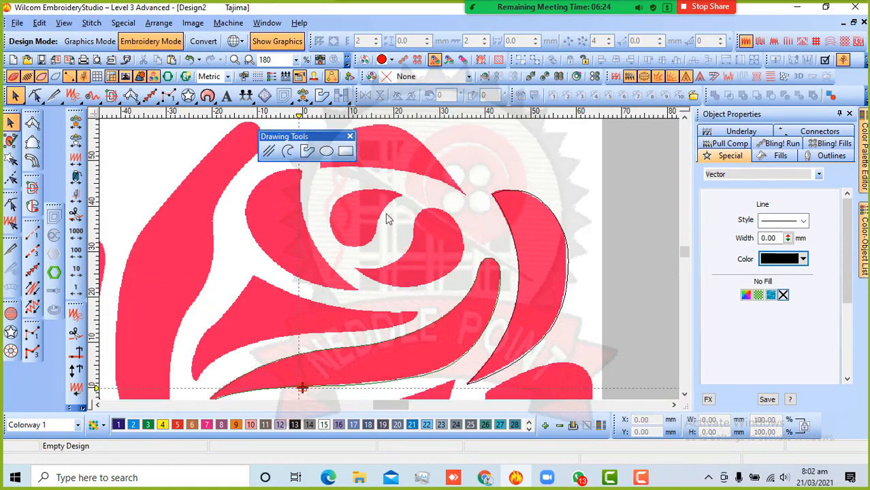
pyautogui.click(287, 151)
pyautogui.click(307, 151)
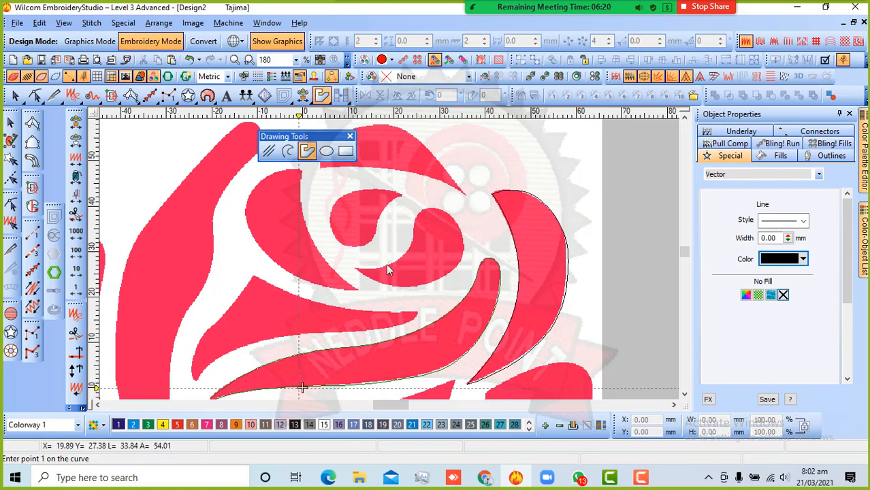
pyautogui.scroll(1, 388, 273)
pyautogui.click(334, 267)
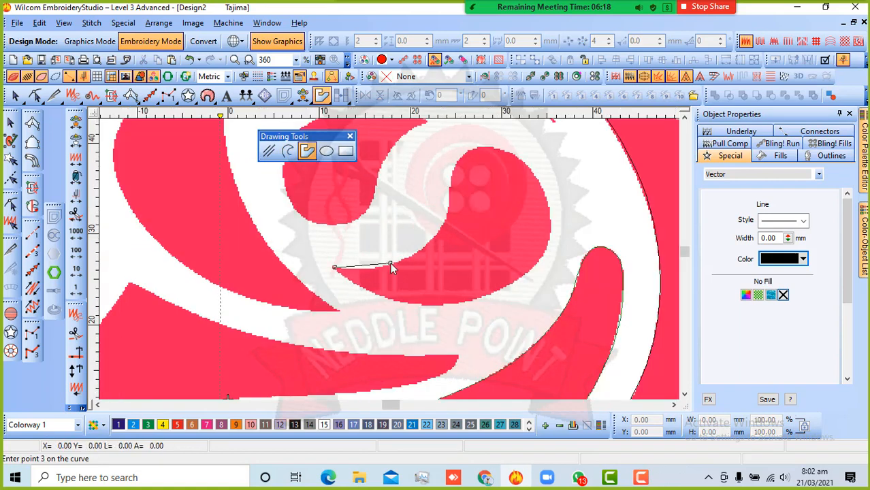
pyautogui.click(390, 264)
pyautogui.click(438, 232)
pyautogui.click(450, 183)
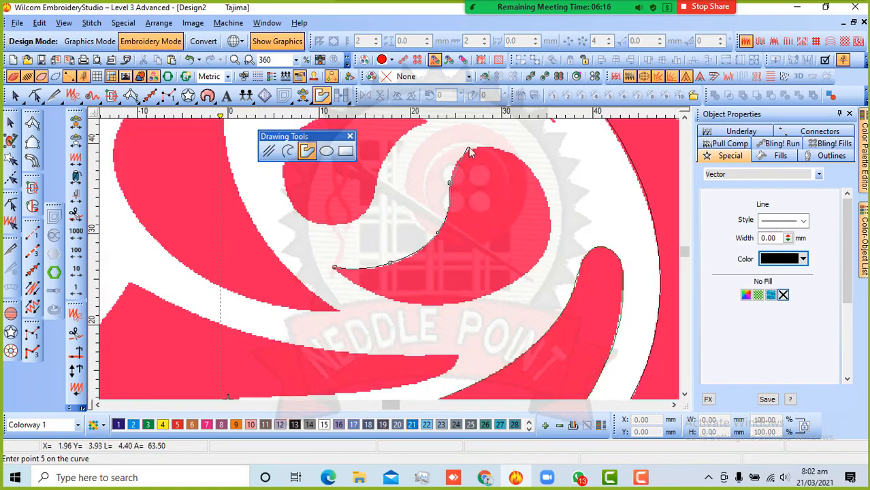
pyautogui.click(468, 149)
pyautogui.click(504, 146)
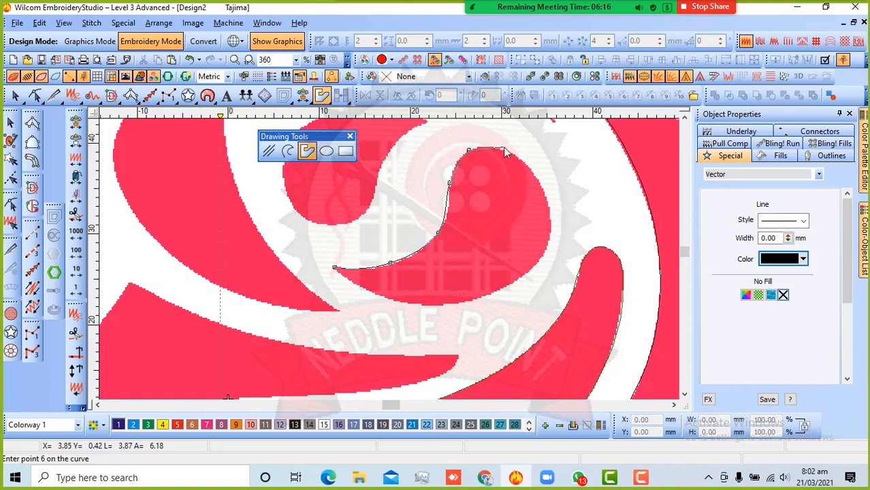
pyautogui.click(542, 186)
pyautogui.click(547, 251)
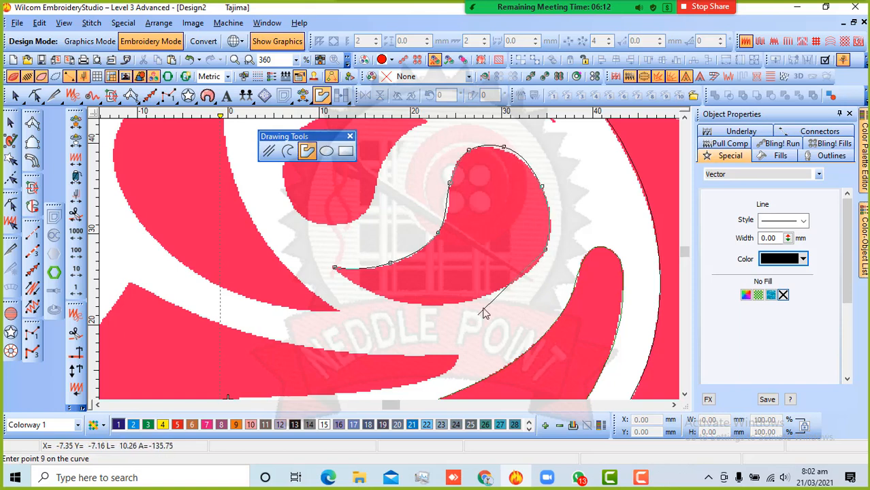
pyautogui.click(496, 292)
pyautogui.click(414, 304)
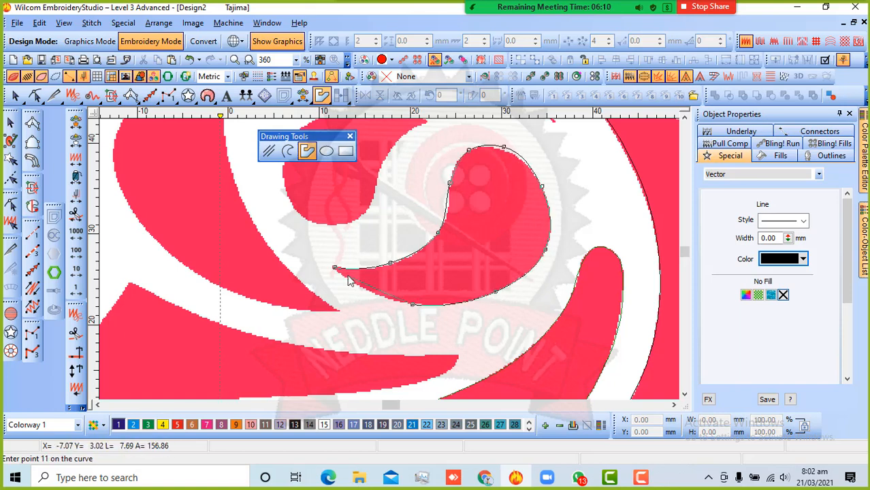
pyautogui.press('Return')
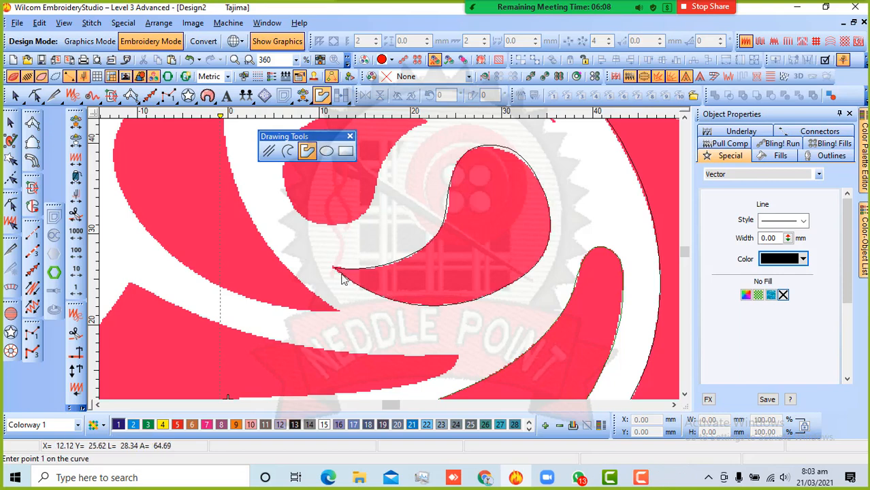
# Step: Trace the topmost arched petal as a closed outline from its pointed tip, with a corner at its blunt end
pyautogui.hotkey('shift', 'z')
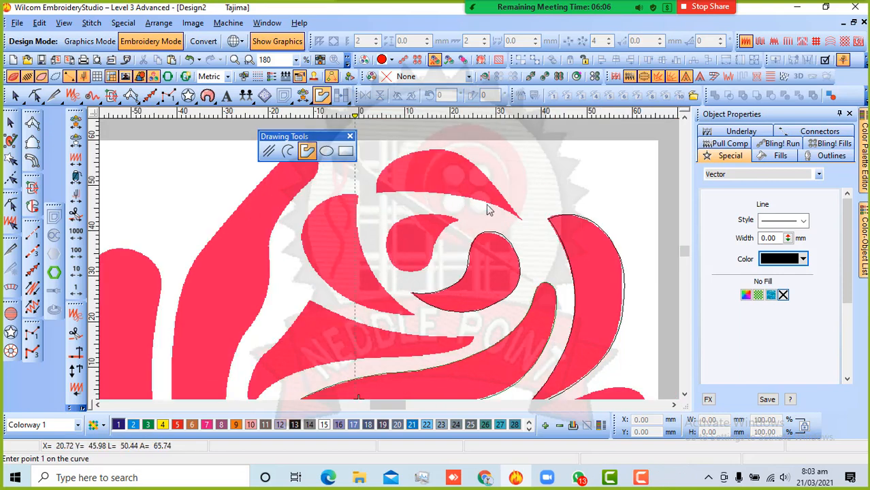
pyautogui.press('z')
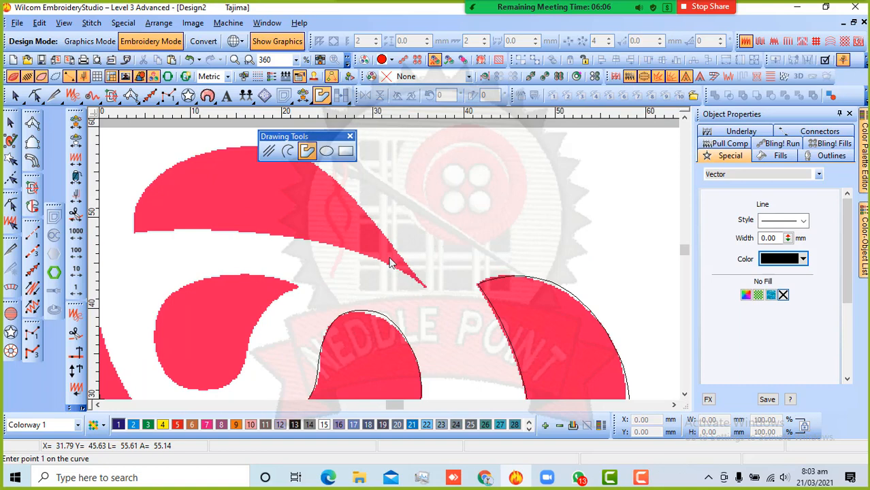
pyautogui.click(427, 287)
pyautogui.click(367, 215)
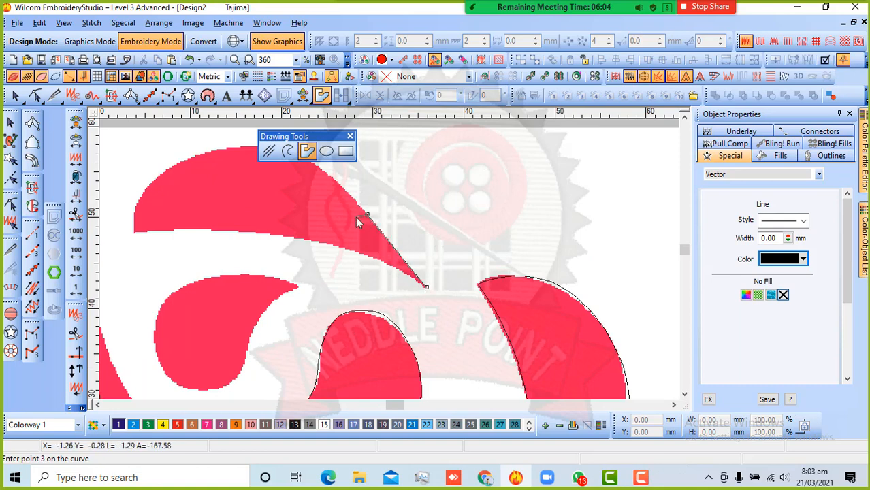
pyautogui.click(318, 167)
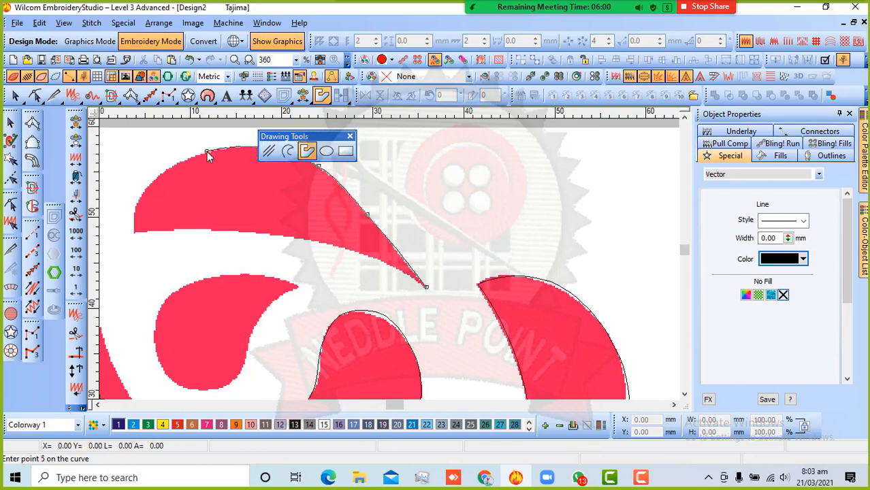
pyautogui.click(207, 151)
pyautogui.click(274, 219)
pyautogui.click(266, 259)
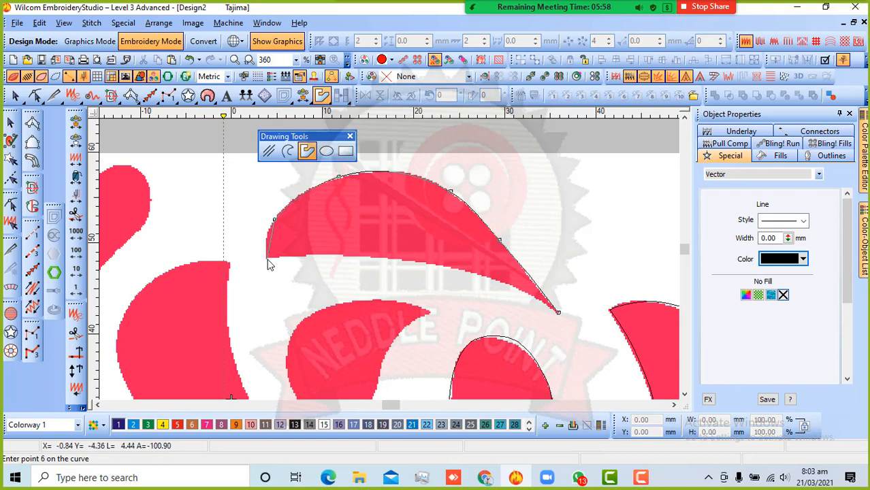
pyautogui.click(367, 257)
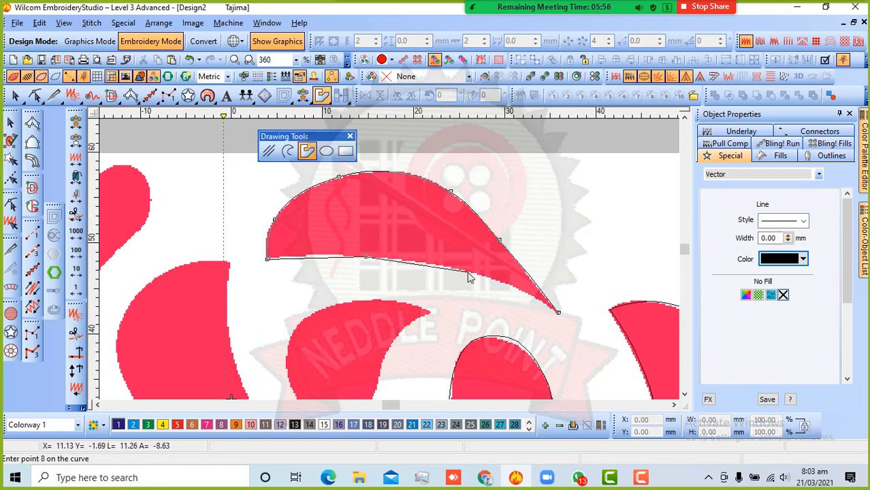
pyautogui.click(467, 272)
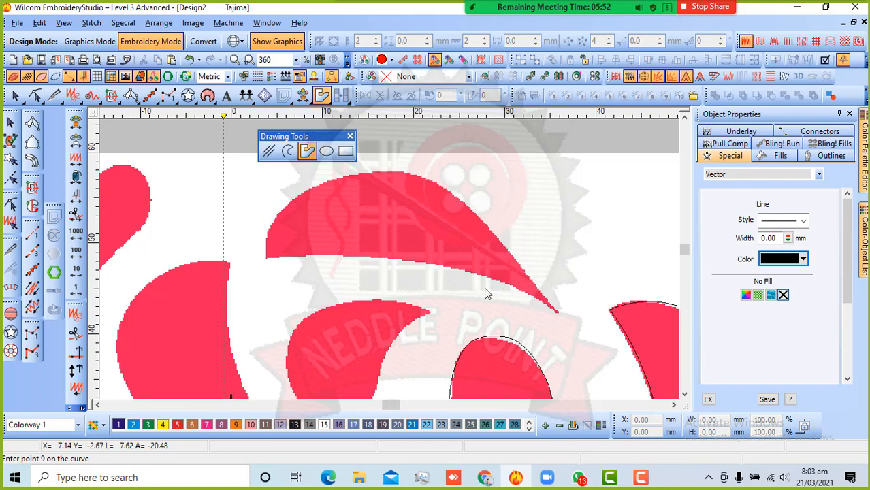
pyautogui.press('Return')
# Step: Trace the small teardrop petal below the topmost arched petal as a closed curved outline, starting from its pointed tip
pyautogui.hotkey('shift', 'z')
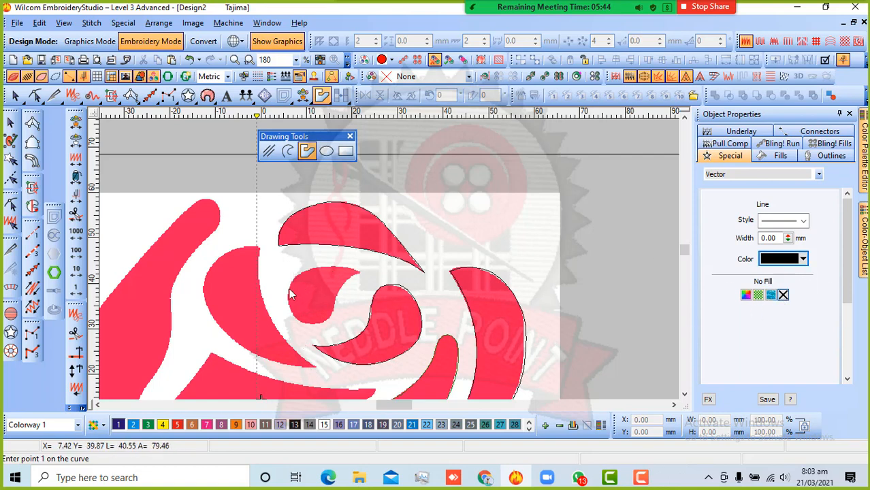
pyautogui.press('z')
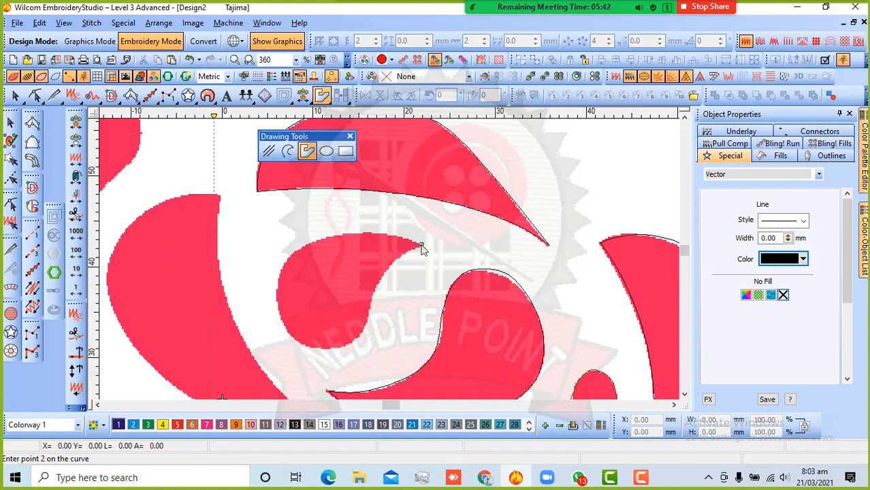
pyautogui.click(351, 233)
pyautogui.click(287, 256)
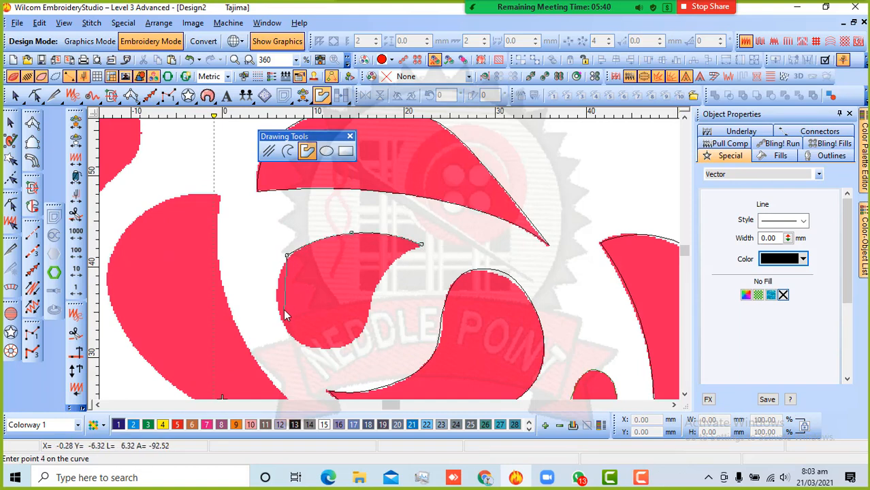
pyautogui.click(277, 308)
pyautogui.click(301, 344)
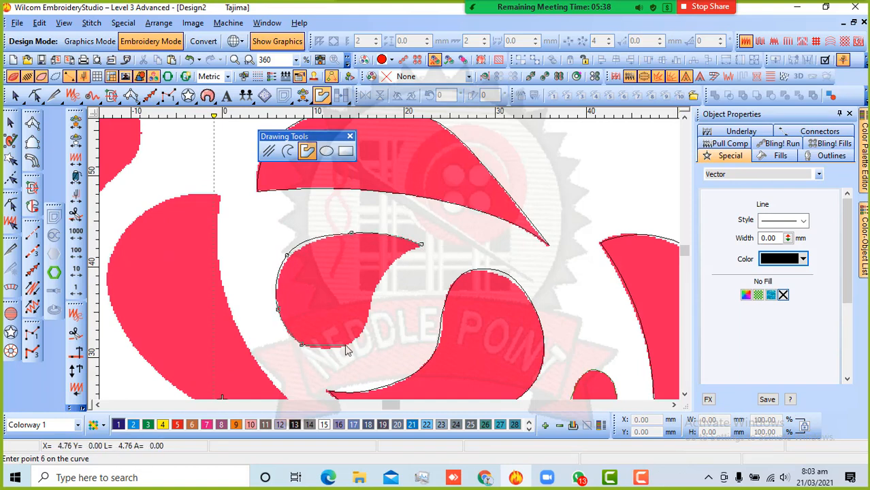
pyautogui.click(342, 347)
pyautogui.click(366, 327)
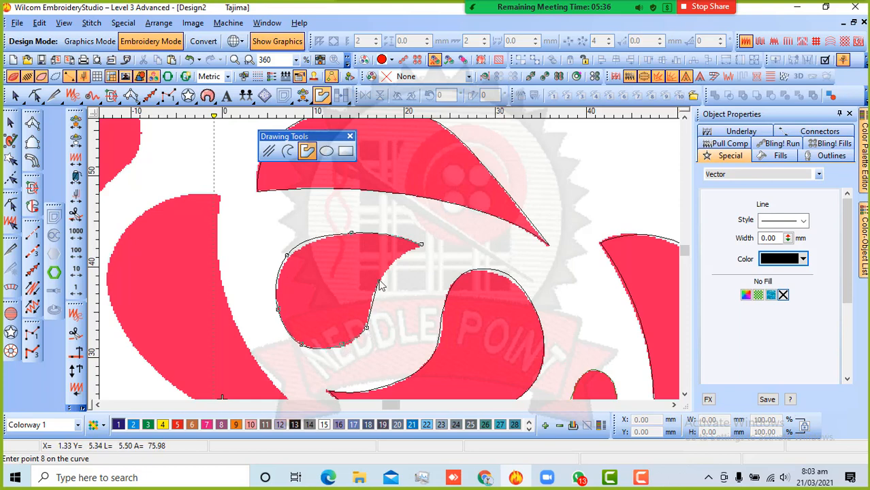
pyautogui.click(410, 252)
pyautogui.press('Return')
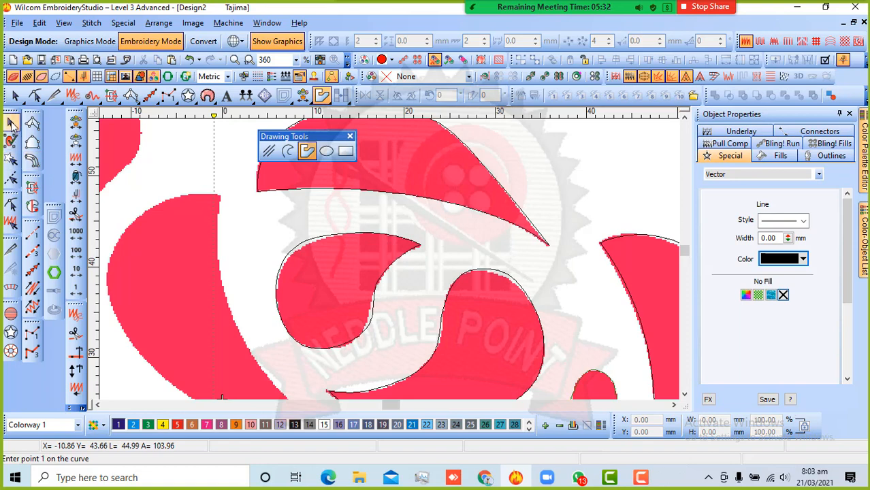
# Step: Reshape the small teardrop outline by moving its upper-left curve node inward onto the petal edge, and deselect it
pyautogui.click(12, 122)
pyautogui.click(337, 278)
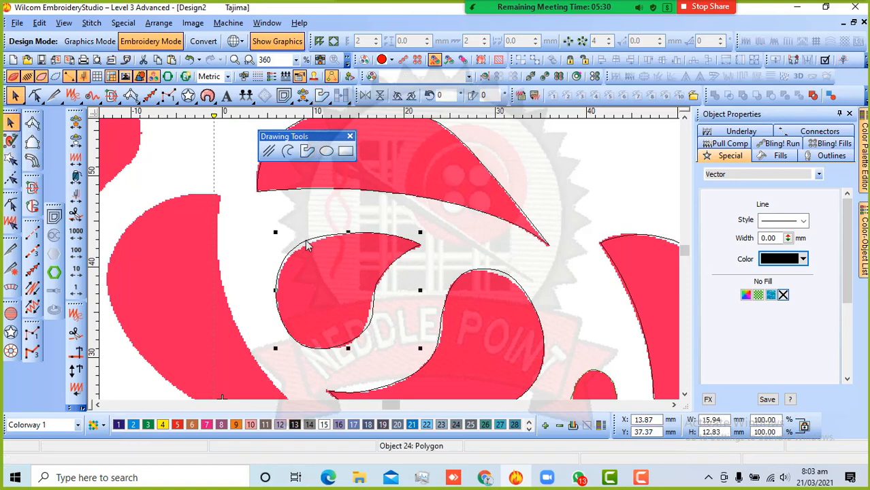
pyautogui.press('h')
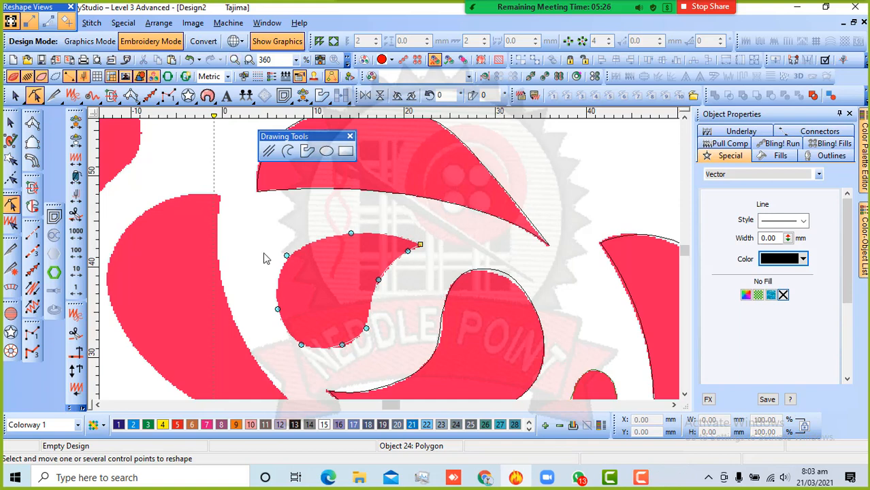
pyautogui.scroll(1, 306, 268)
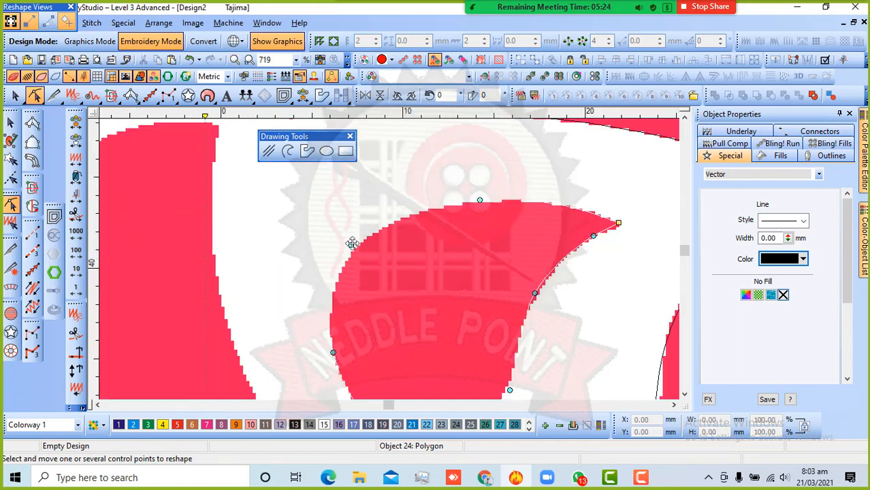
pyautogui.click(357, 247)
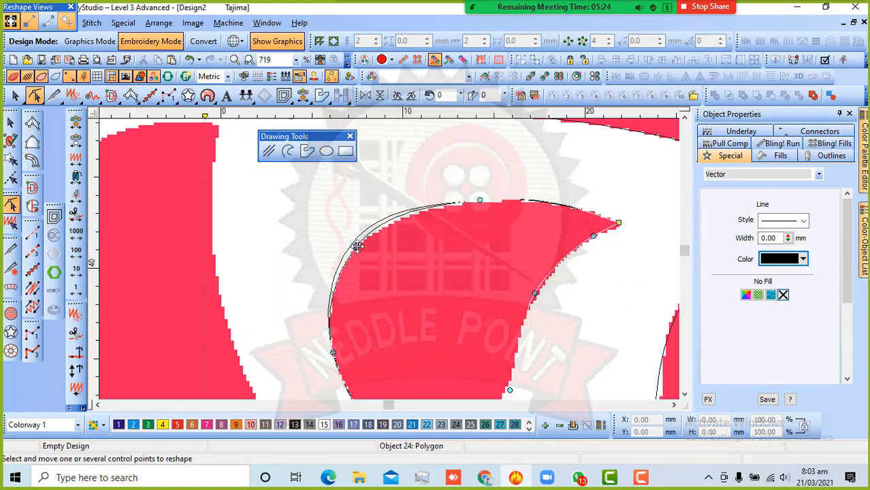
pyautogui.click(11, 122)
pyautogui.scroll(-2, 392, 239)
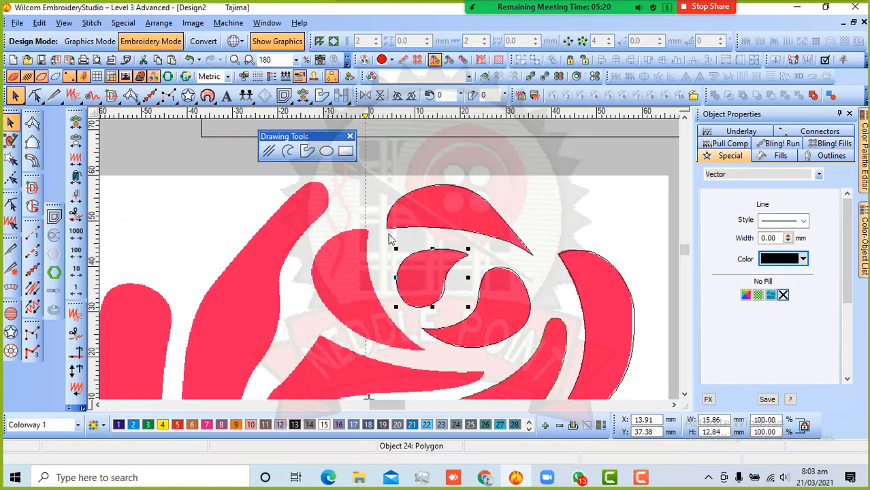
pyautogui.click(391, 242)
# Step: Start a closed outline of the crescent petal left of the rose's centre, following its inner edge from the lower tip to the upper corner
pyautogui.click(307, 150)
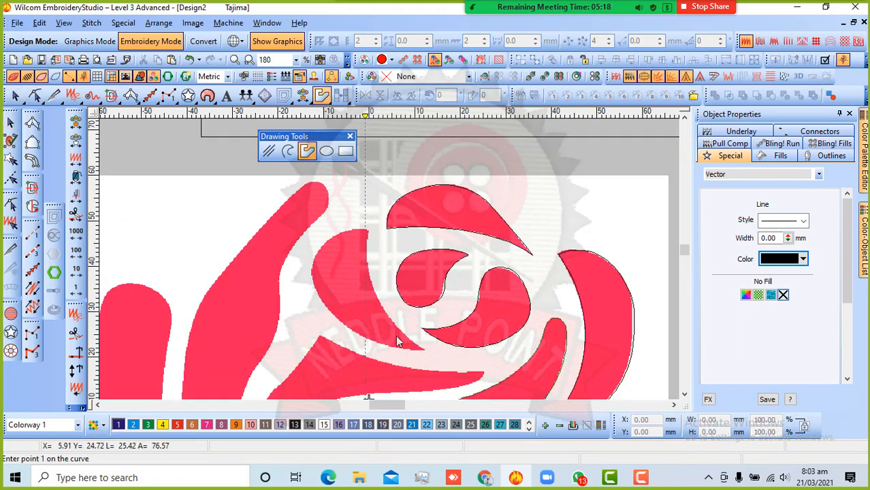
pyautogui.scroll(1, 409, 279)
pyautogui.click(443, 287)
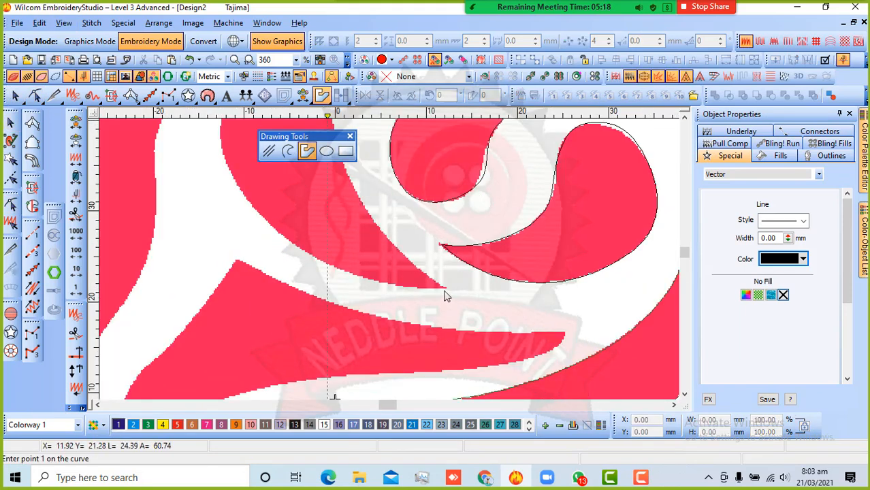
pyautogui.click(368, 212)
pyautogui.press('c')
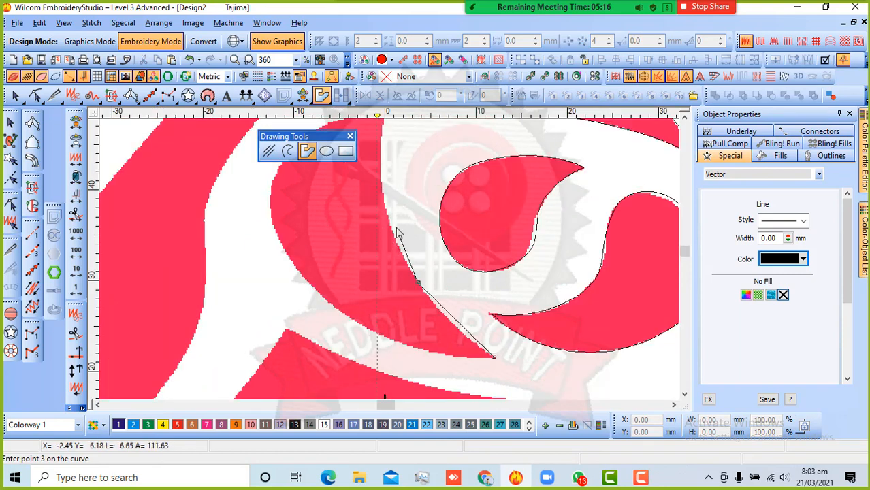
pyautogui.click(383, 189)
pyautogui.press('c')
pyautogui.click(378, 187)
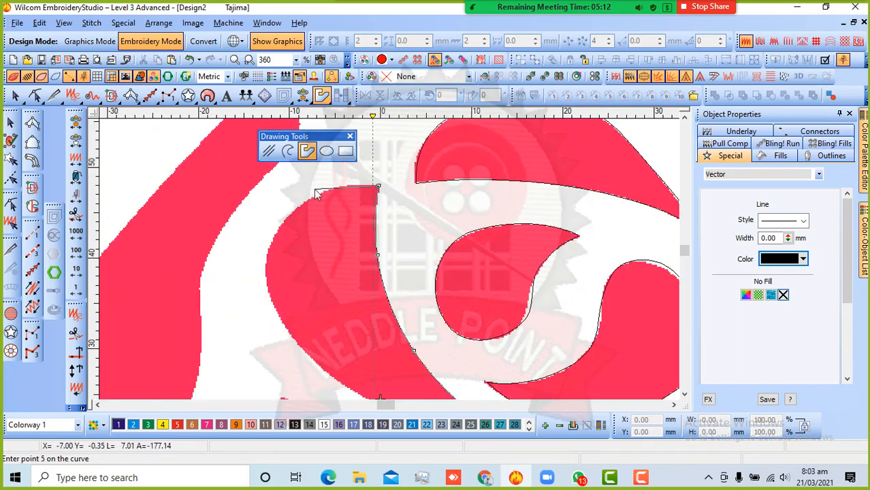
# Step: Continue the crescent petal outline around its rounded outer edge back to the lower tip, and close it
pyautogui.click(333, 189)
pyautogui.click(272, 243)
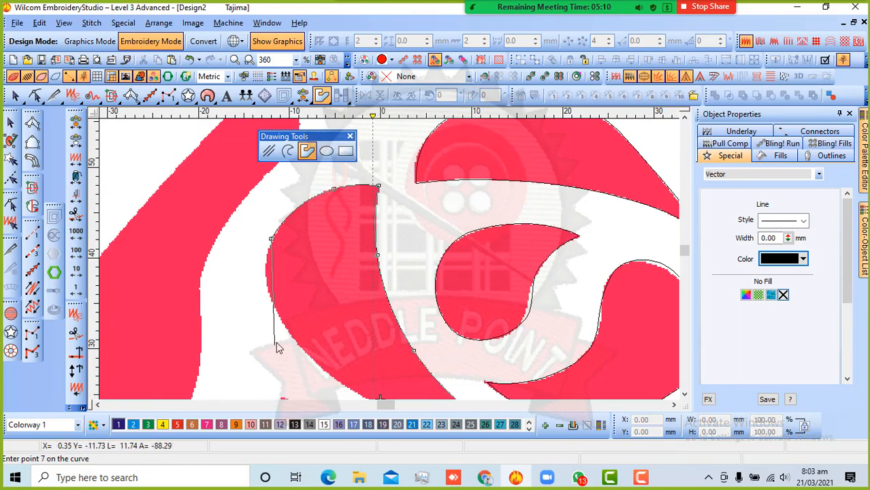
pyautogui.click(275, 301)
pyautogui.press('c')
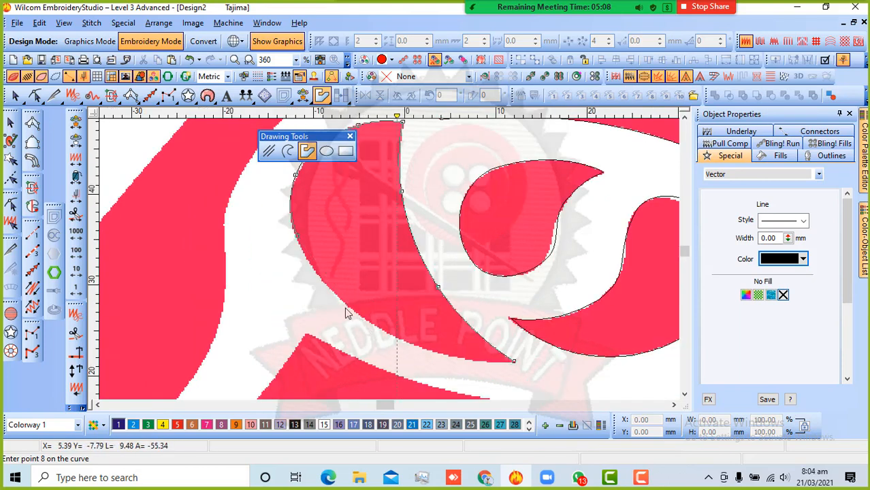
pyautogui.click(348, 305)
pyautogui.click(420, 350)
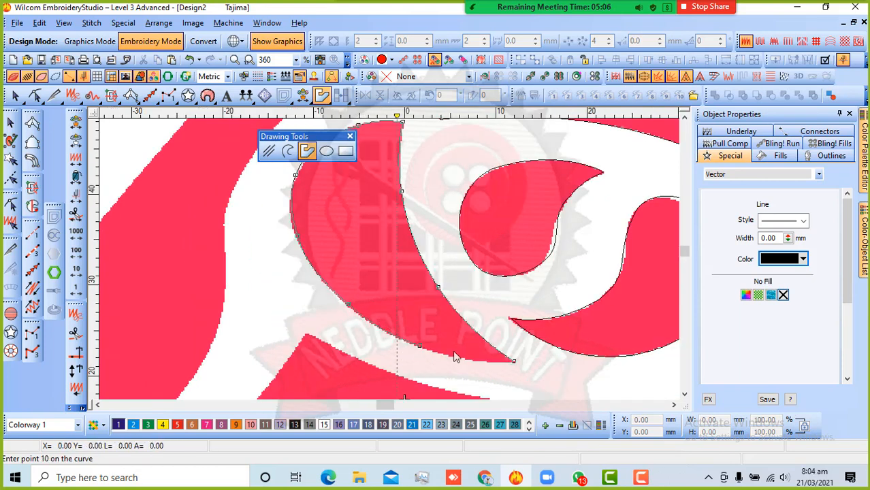
pyautogui.click(503, 365)
pyautogui.press('Return')
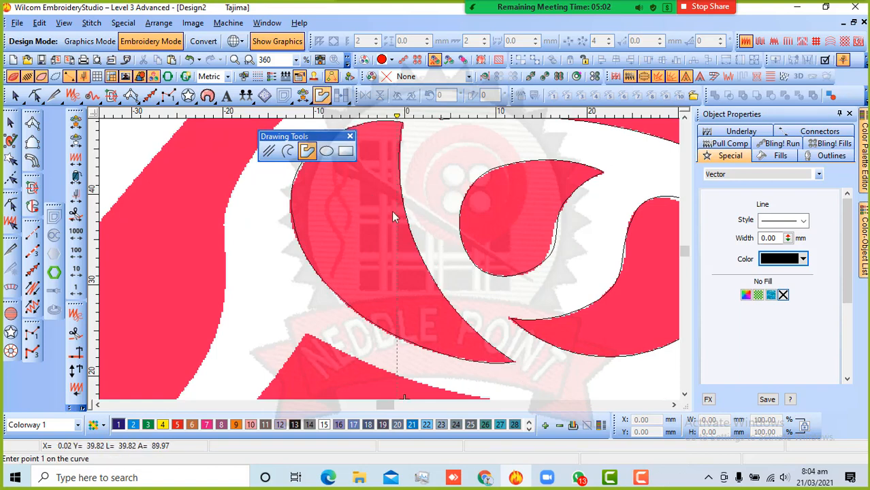
# Step: Start a closed outline of the wide wavy petal below the crescent, following its upper edge from the peak to a corner at the right end
pyautogui.scroll(-3, 395, 245)
pyautogui.scroll(3, 388, 259)
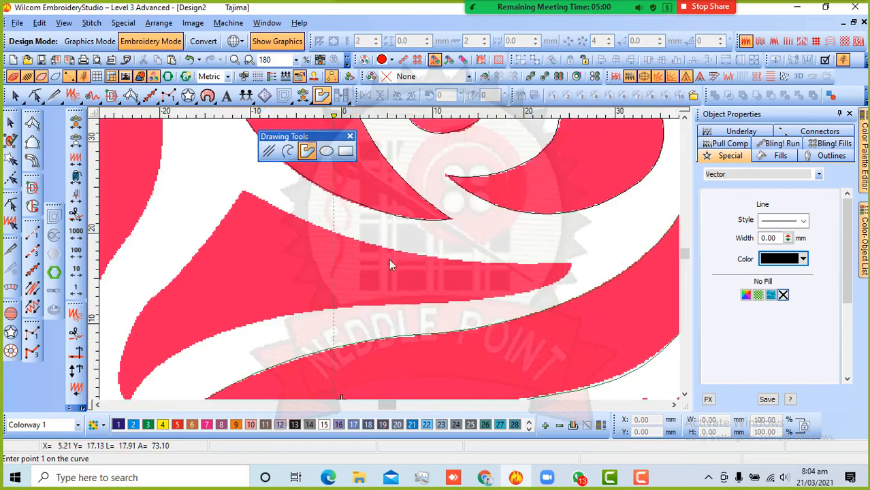
pyautogui.click(243, 191)
pyautogui.click(320, 227)
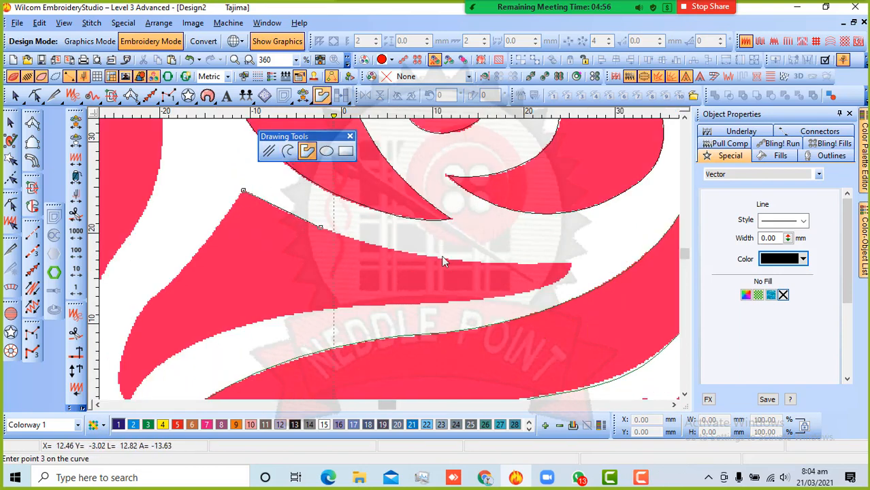
pyautogui.click(419, 255)
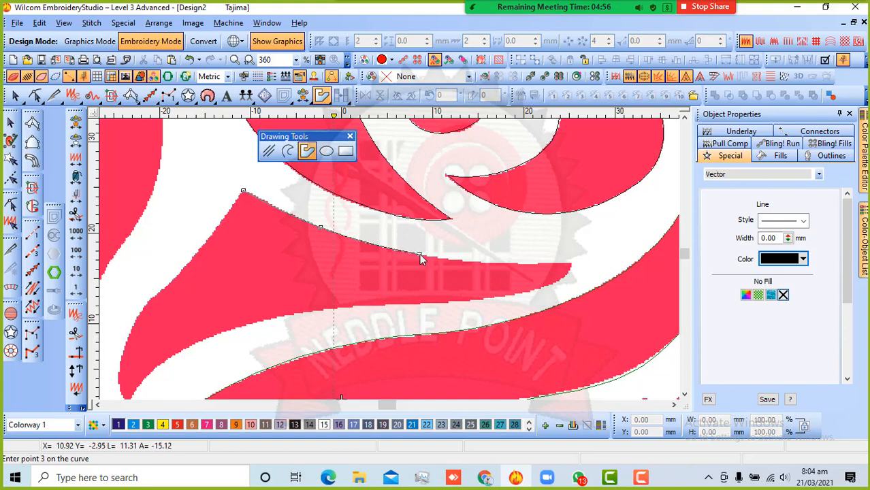
pyautogui.click(519, 262)
pyautogui.click(570, 264)
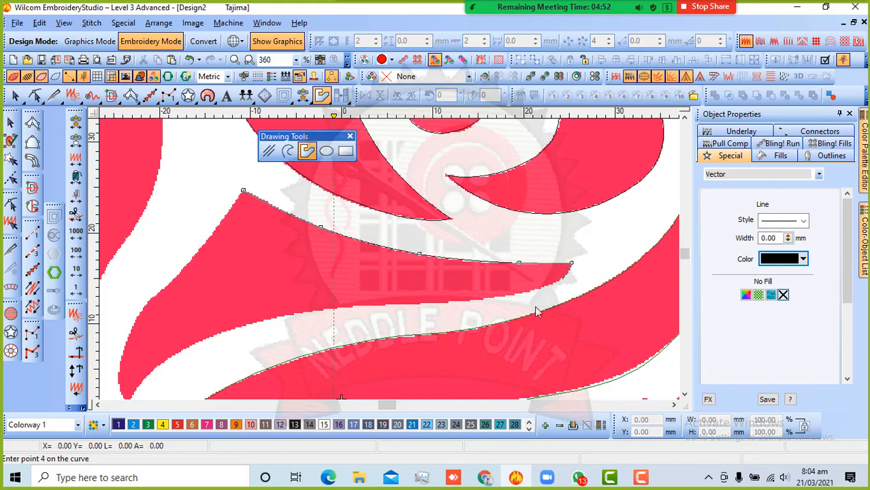
# Step: Continue the wide wavy petal outline along its lower edge, around the lower-left tip and up to the peak, and close it
pyautogui.click(557, 279)
pyautogui.click(534, 291)
pyautogui.click(512, 300)
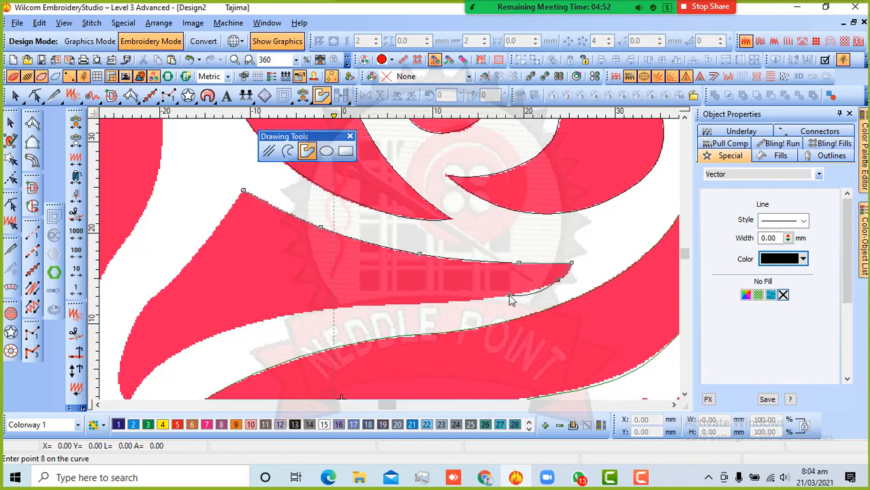
pyautogui.click(446, 303)
pyautogui.click(327, 308)
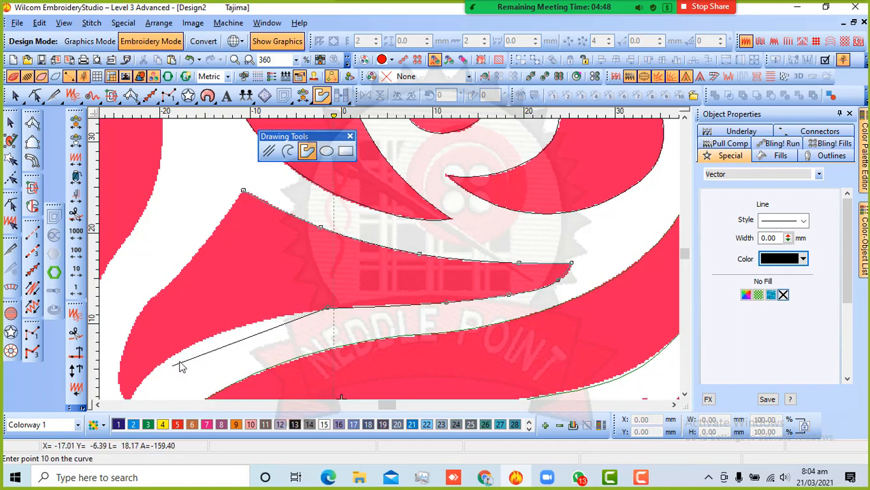
pyautogui.click(209, 335)
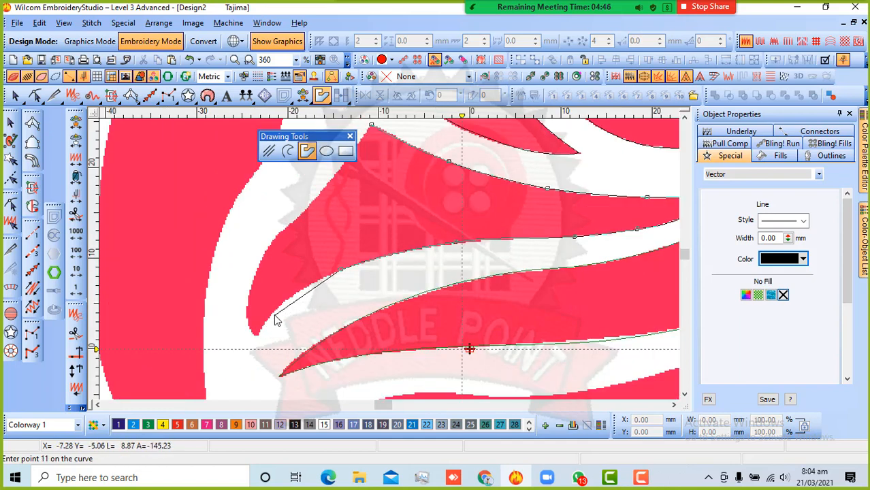
pyautogui.click(275, 313)
pyautogui.click(256, 338)
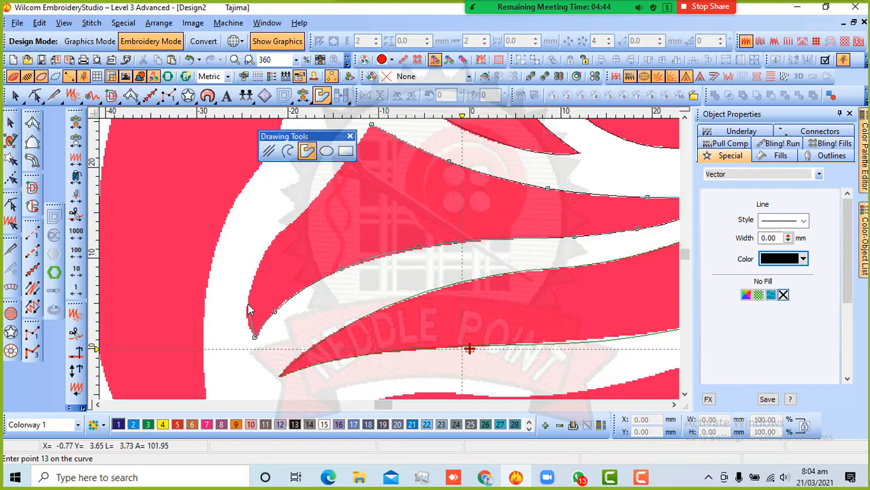
pyautogui.click(268, 246)
pyautogui.click(301, 211)
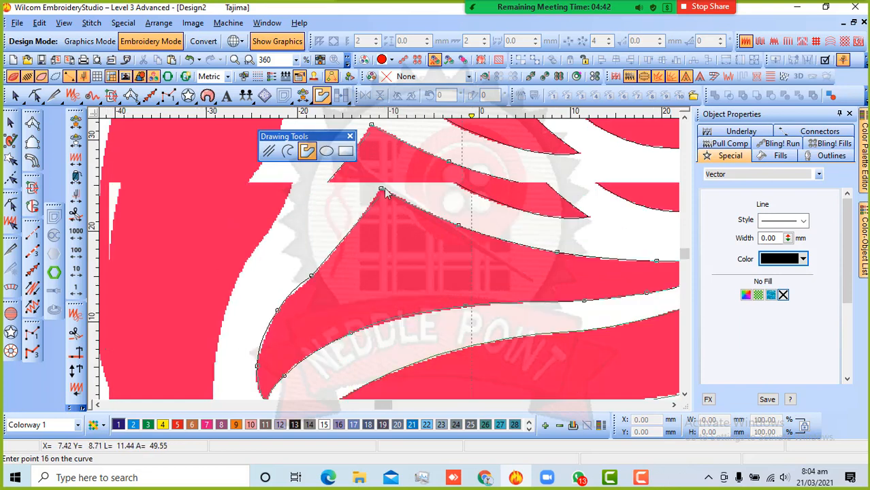
pyautogui.rightClick(358, 224)
pyautogui.press('Return')
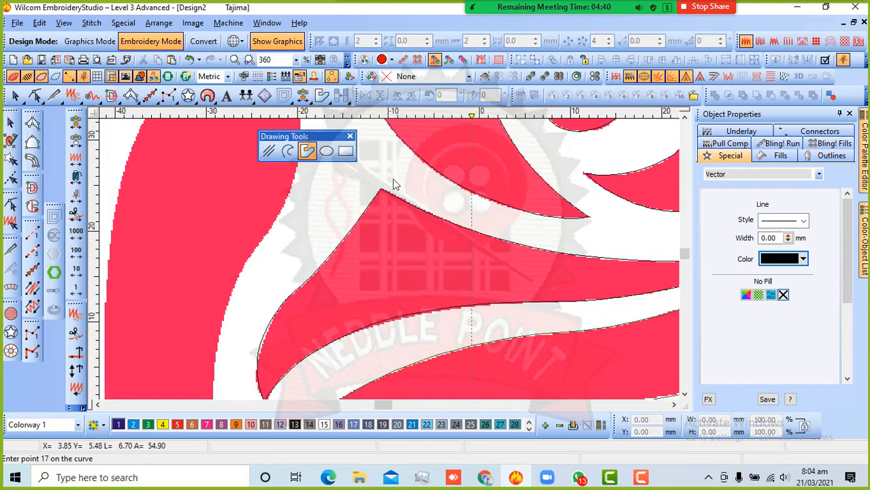
# Step: Start a closed outline of the large rounded petal below the wavy petals, from its upper-right tip along the upper edge and around the left end
pyautogui.scroll(-1, 442, 300)
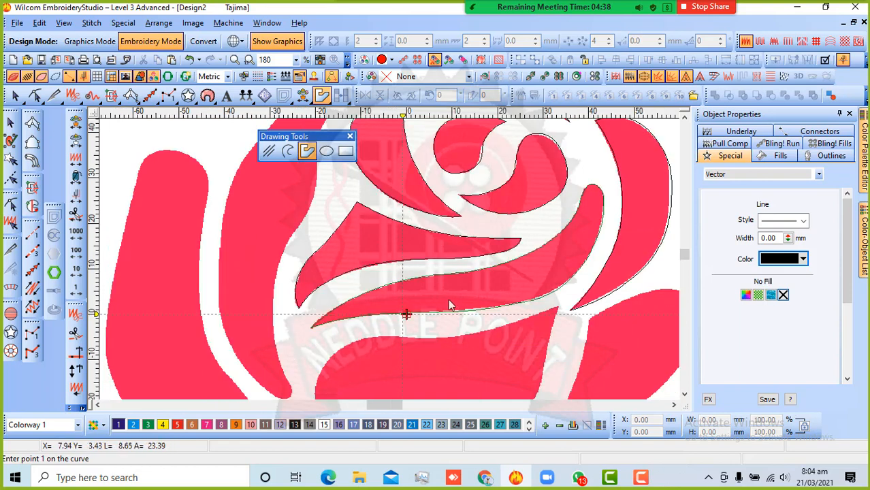
pyautogui.scroll(-1, 360, 244)
pyautogui.scroll(1, 392, 262)
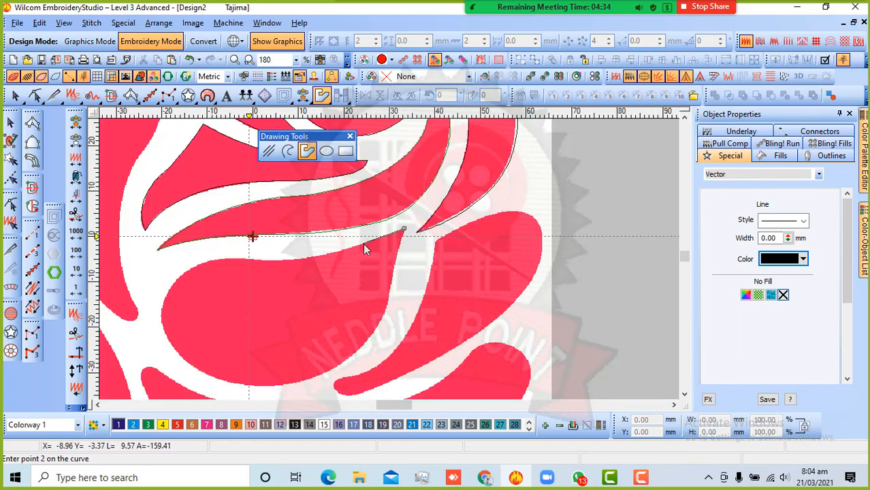
pyautogui.click(363, 243)
pyautogui.click(301, 259)
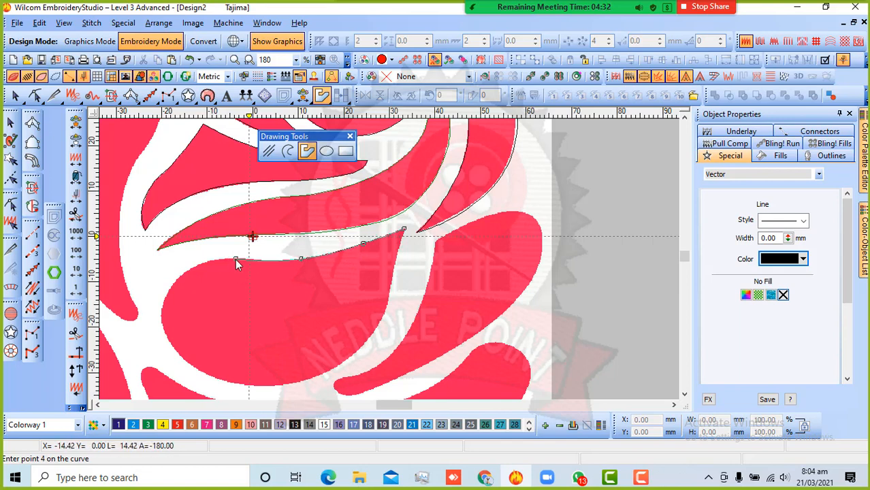
pyautogui.click(235, 259)
pyautogui.click(201, 264)
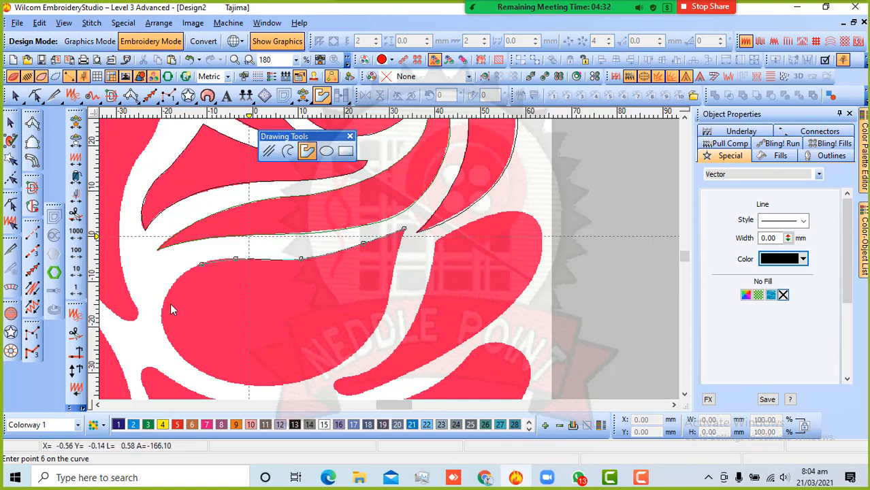
pyautogui.click(168, 339)
# Step: Continue the large rounded petal outline along its bottom curve and up the right edge to the tip, and close it
pyautogui.press('c')
pyautogui.click(298, 319)
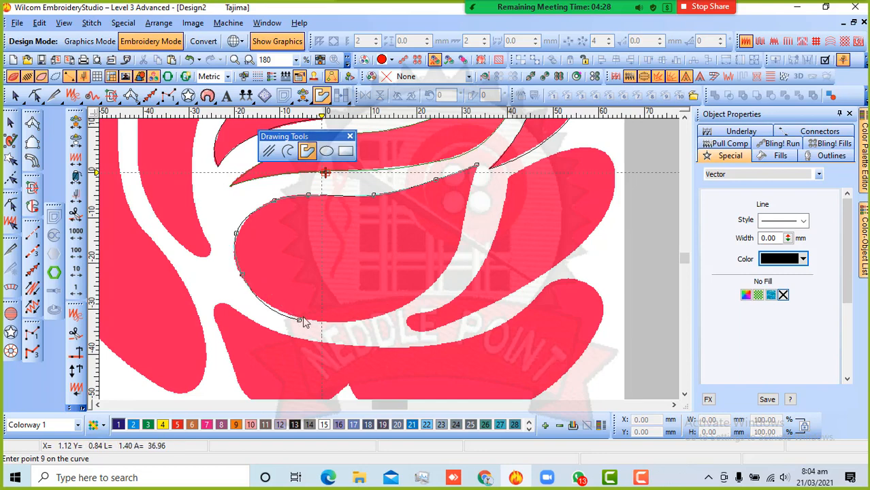
pyautogui.click(382, 314)
pyautogui.click(444, 270)
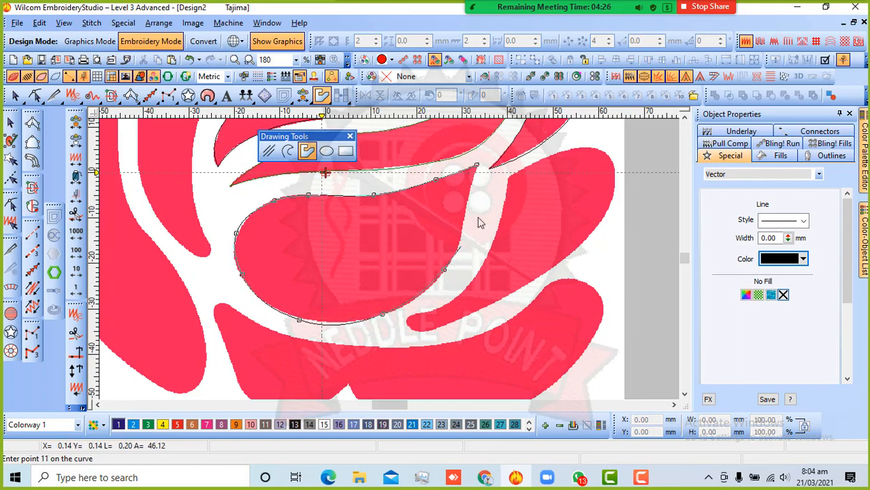
pyautogui.click(463, 232)
pyautogui.click(471, 189)
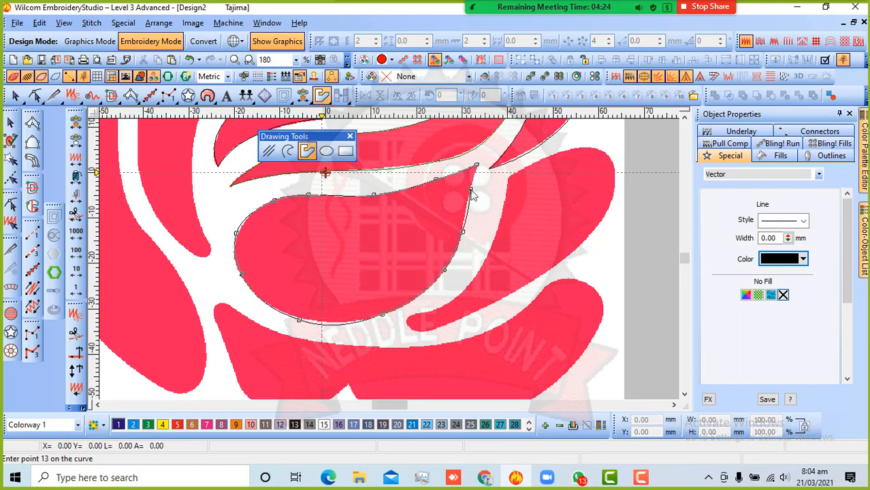
pyautogui.press('Return')
# Step: Start a closed outline of the petal right of the large rounded one, following its inner edge from the upper-left corner to the narrow lower tip
pyautogui.scroll(1, 471, 191)
pyautogui.scroll(-2, 430, 286)
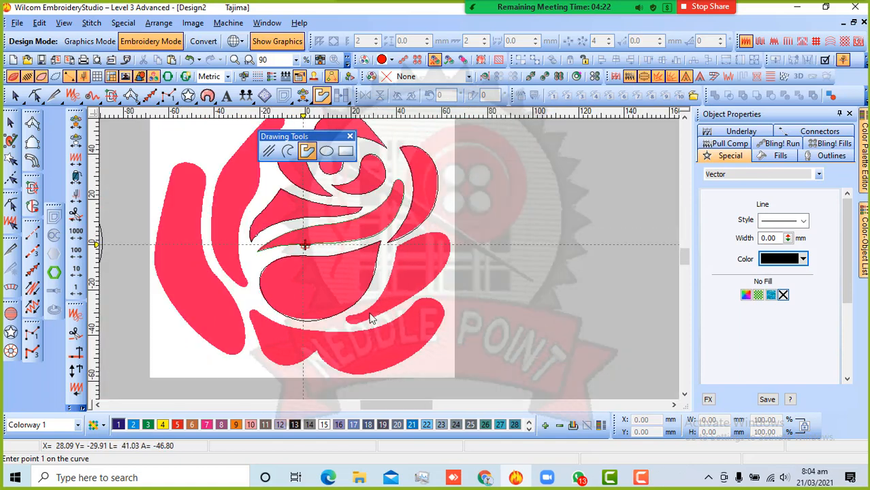
pyautogui.scroll(1, 370, 318)
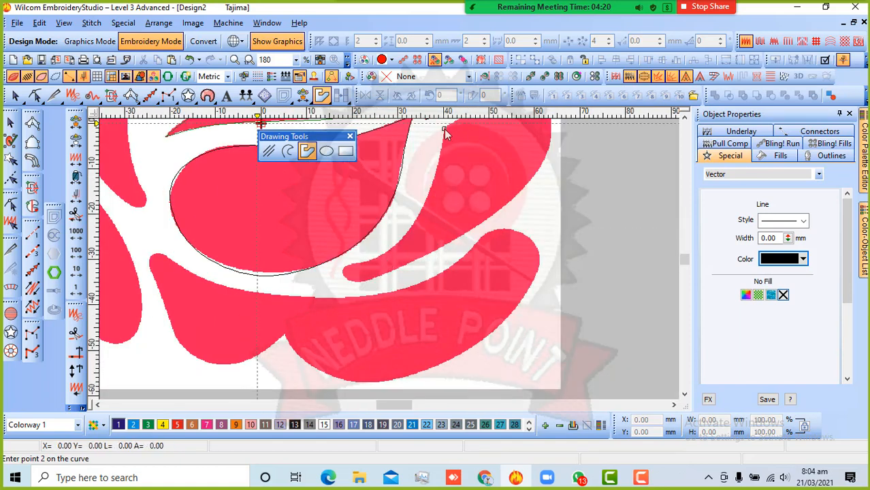
pyautogui.click(427, 199)
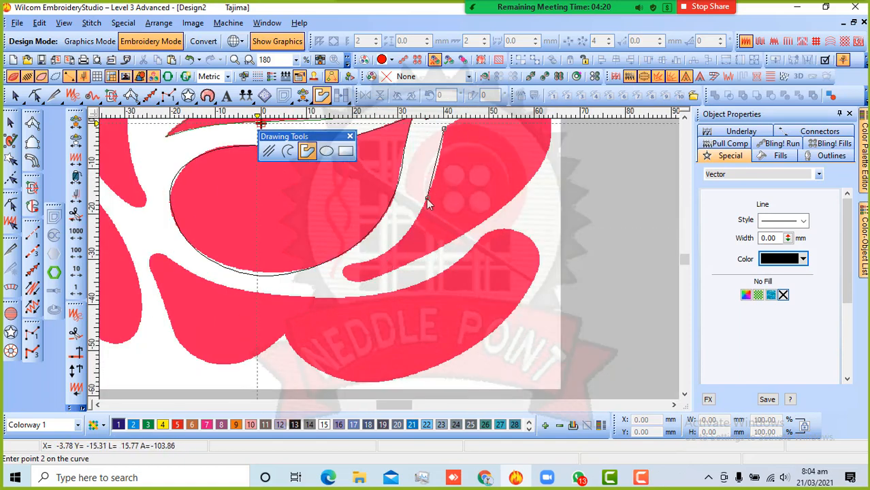
pyautogui.click(393, 246)
pyautogui.click(368, 259)
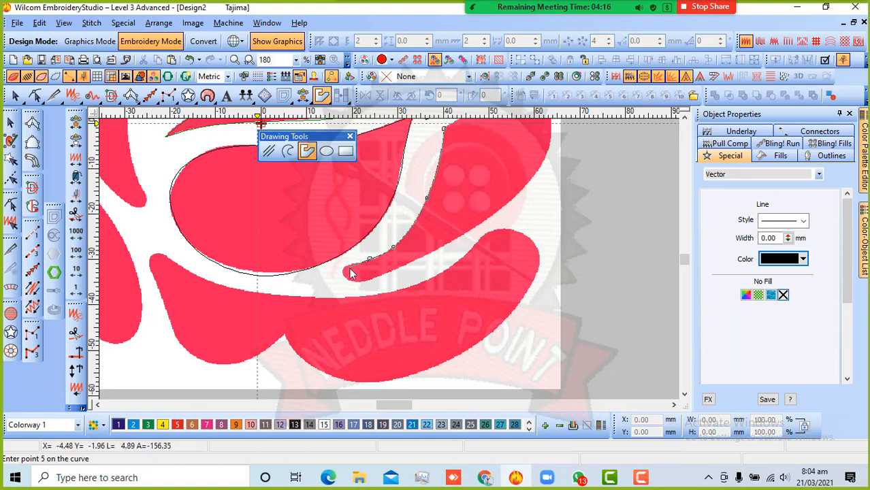
pyautogui.click(344, 273)
pyautogui.click(347, 278)
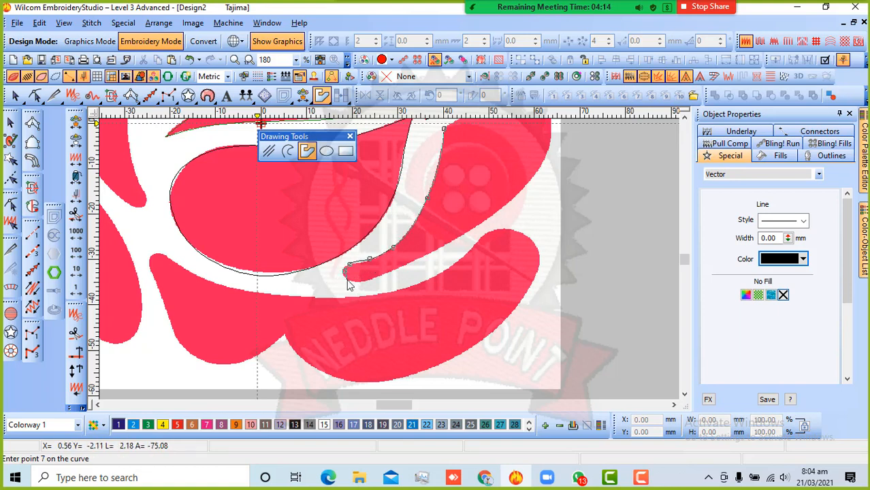
# Step: Continue the right-hand petal outline along its lower outer edge, around the rounded upper end and back to the corner, and close it
pyautogui.click(366, 281)
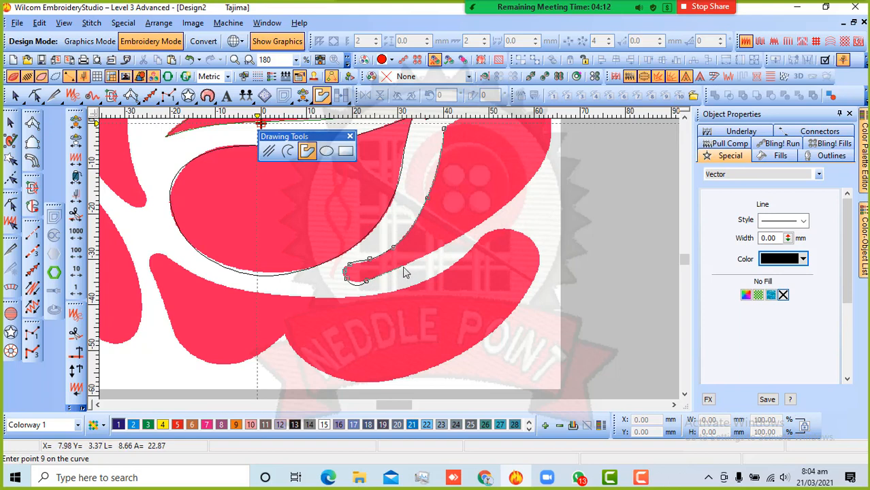
pyautogui.click(402, 267)
pyautogui.click(460, 236)
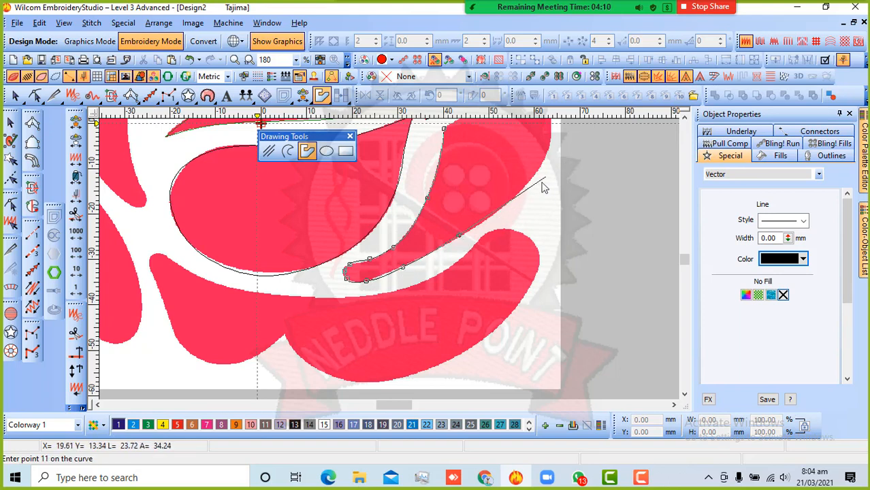
pyautogui.click(523, 198)
pyautogui.click(462, 209)
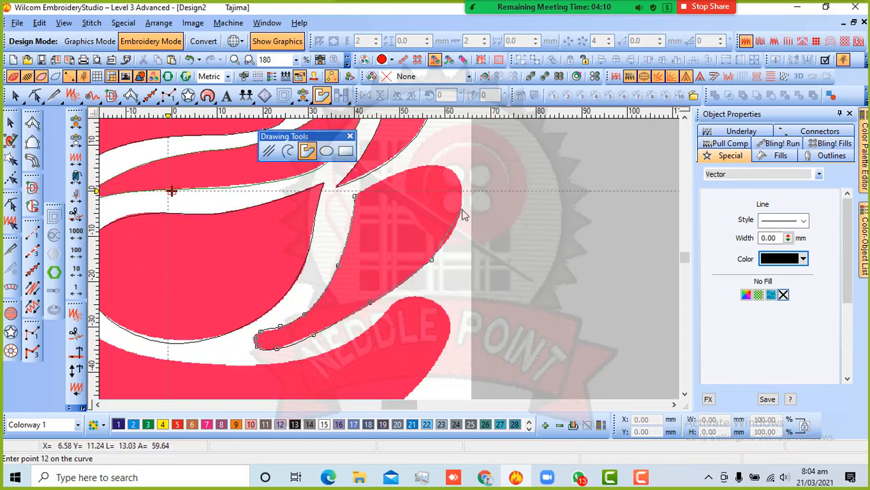
pyautogui.click(456, 175)
pyautogui.click(441, 166)
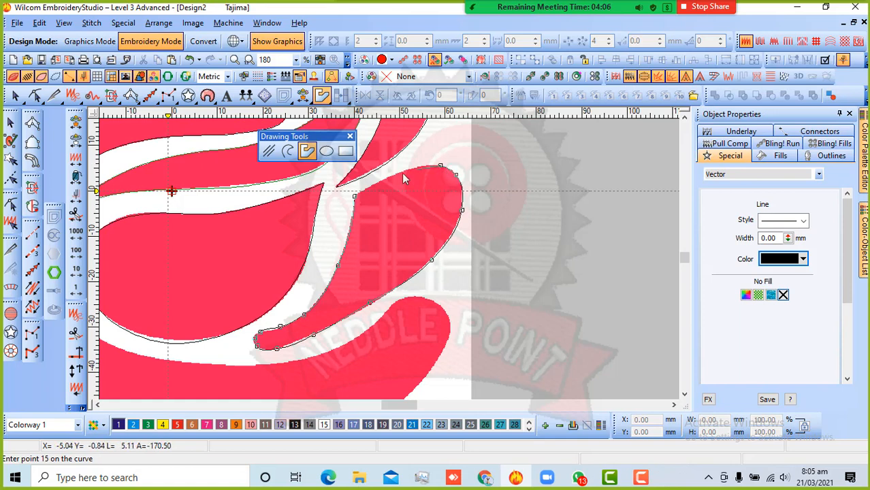
pyautogui.click(412, 168)
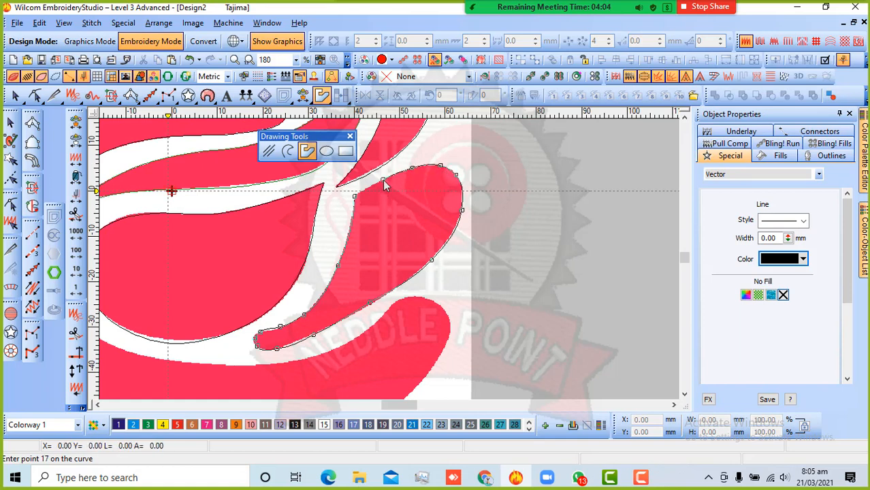
pyautogui.press('Return')
# Step: Start a closed outline of the two-lobed bottom petal, from the lower notch along the right lobe's underside and around its rounded right end
pyautogui.hotkey('shift', 'z')
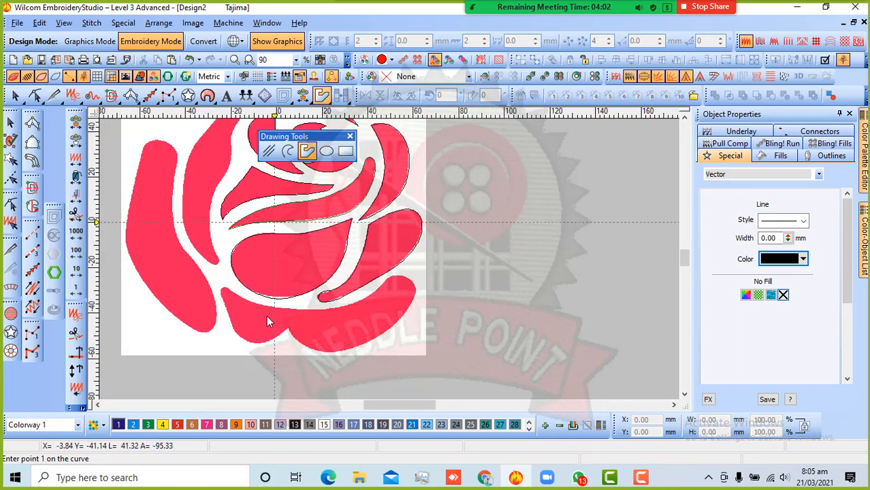
pyautogui.press('z')
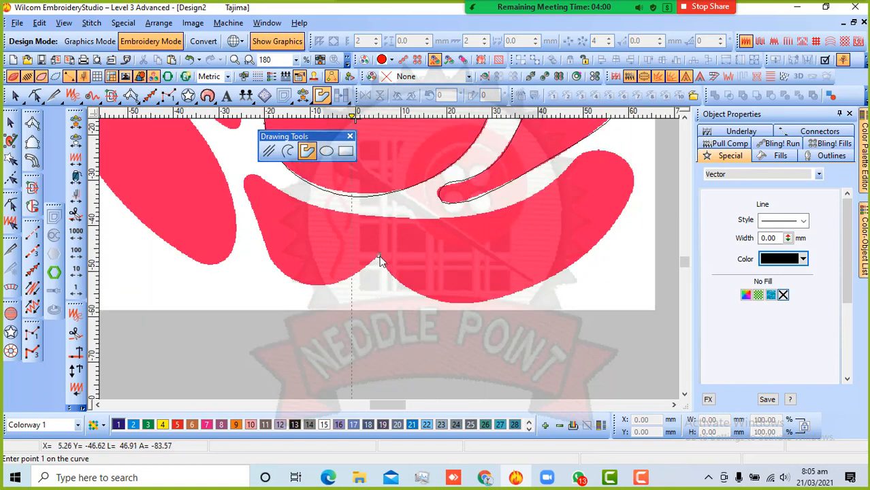
pyautogui.click(458, 301)
pyautogui.click(525, 292)
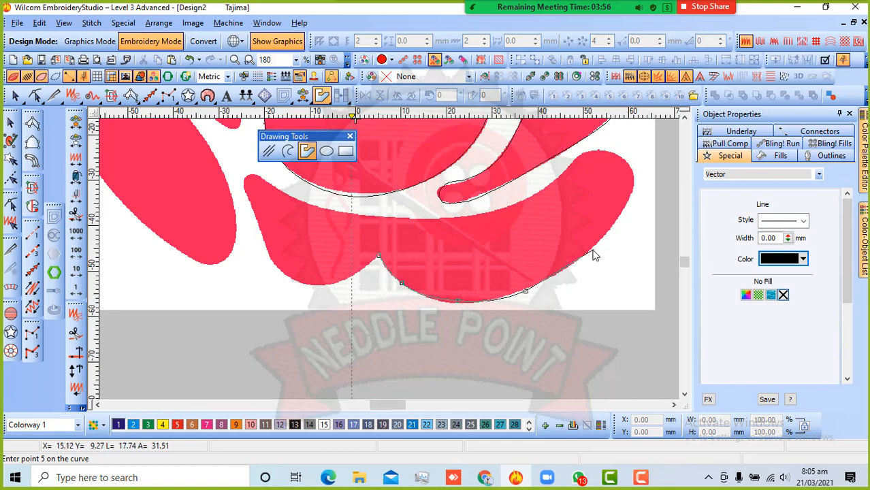
pyautogui.click(591, 249)
pyautogui.click(628, 200)
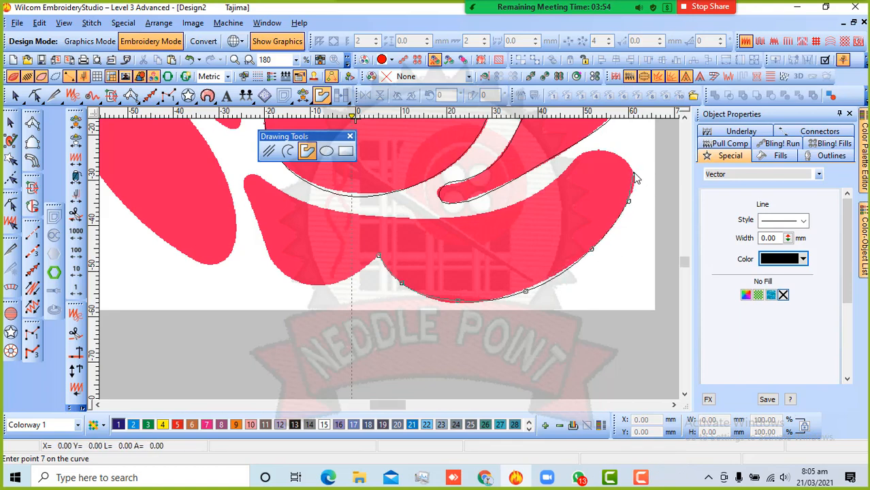
pyautogui.click(633, 171)
pyautogui.click(616, 155)
pyautogui.click(594, 152)
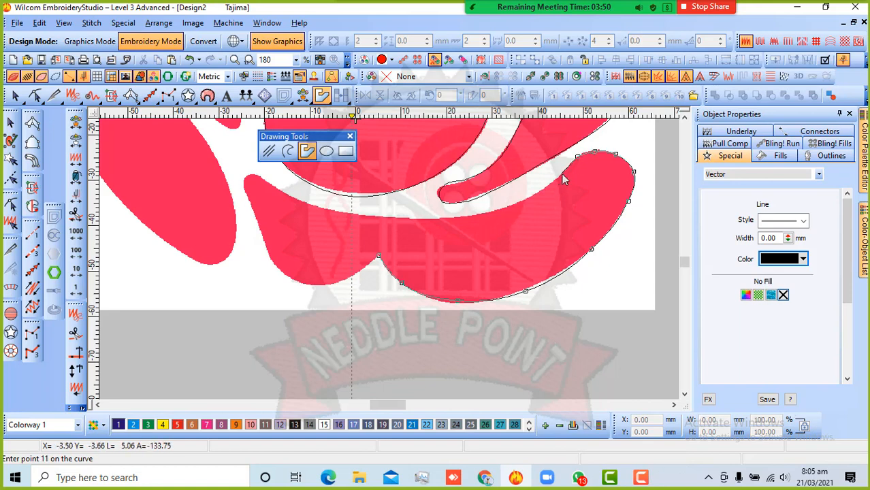
# Step: Continue the two-lobed bottom petal outline along its concave upper edge to the small left tip
pyautogui.click(562, 173)
pyautogui.click(527, 198)
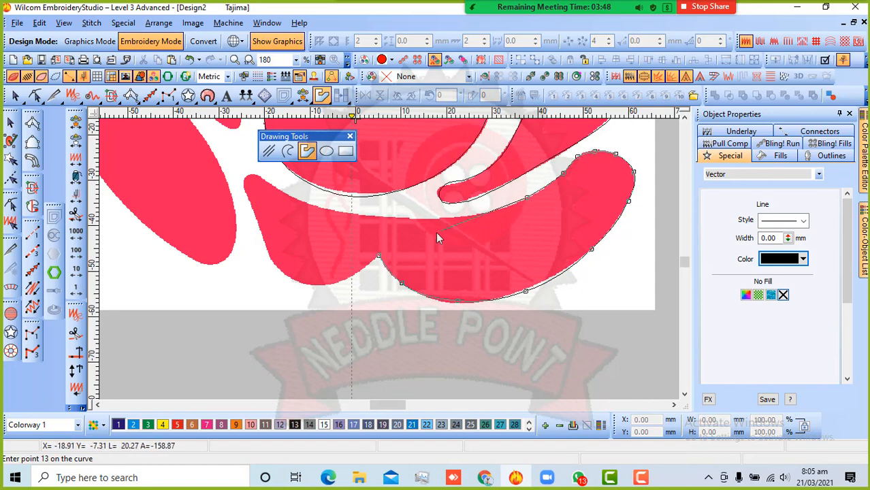
pyautogui.click(469, 218)
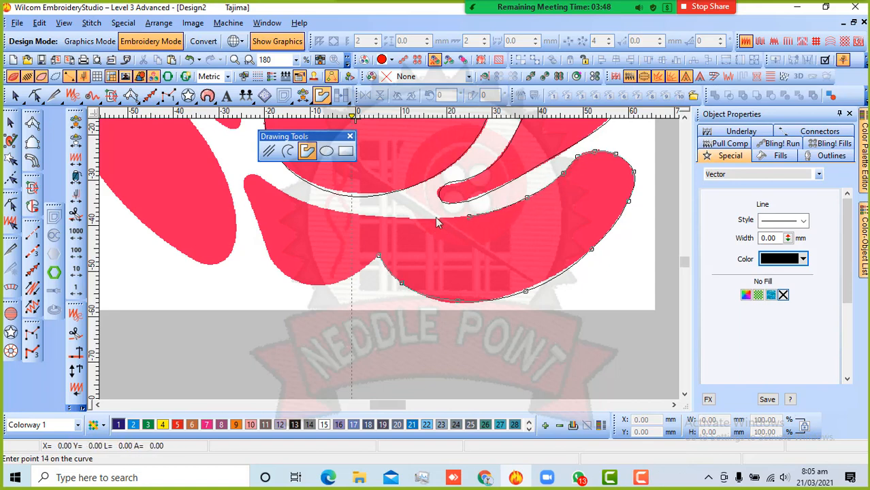
pyautogui.click(396, 218)
pyautogui.click(328, 211)
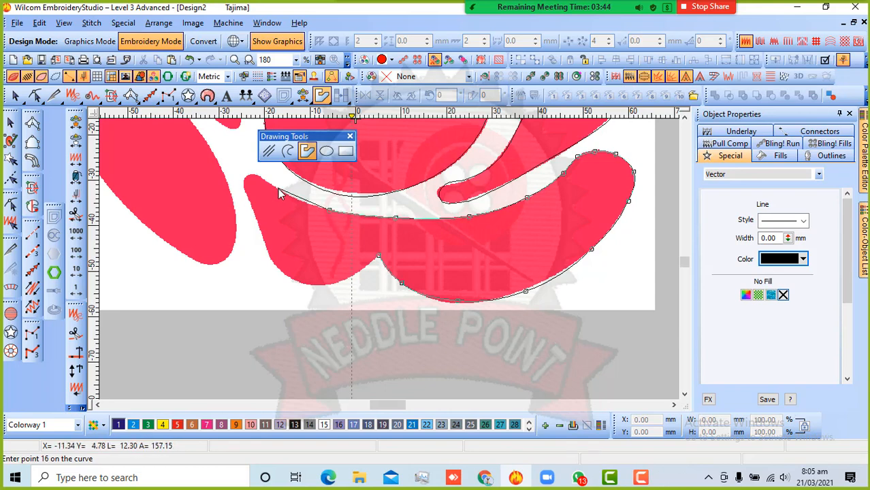
pyautogui.click(277, 188)
pyautogui.click(256, 175)
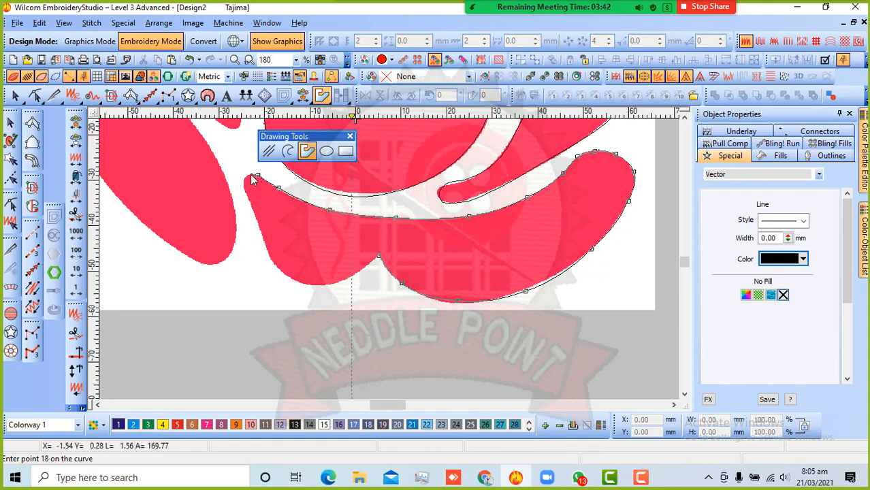
# Step: Continue the bottom petal outline around the left tip, down the left side and under the left lobe to the notch, and close it
pyautogui.click(251, 175)
pyautogui.click(245, 180)
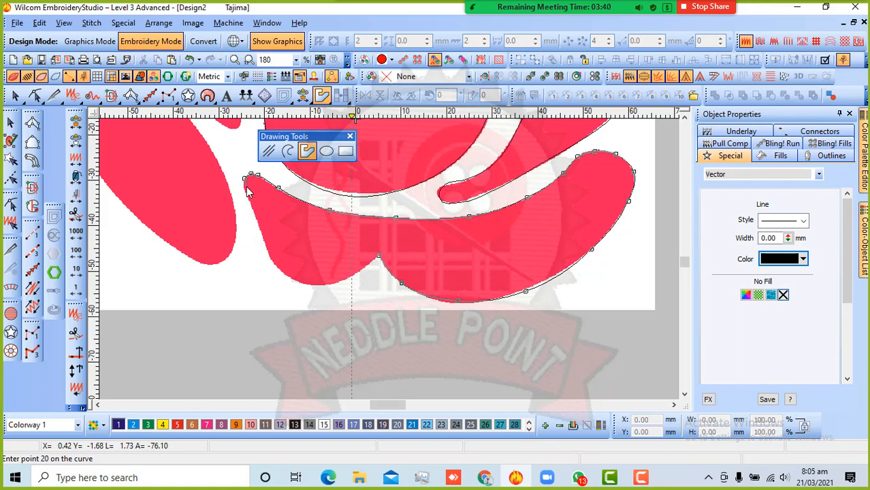
pyautogui.click(249, 193)
pyautogui.click(254, 213)
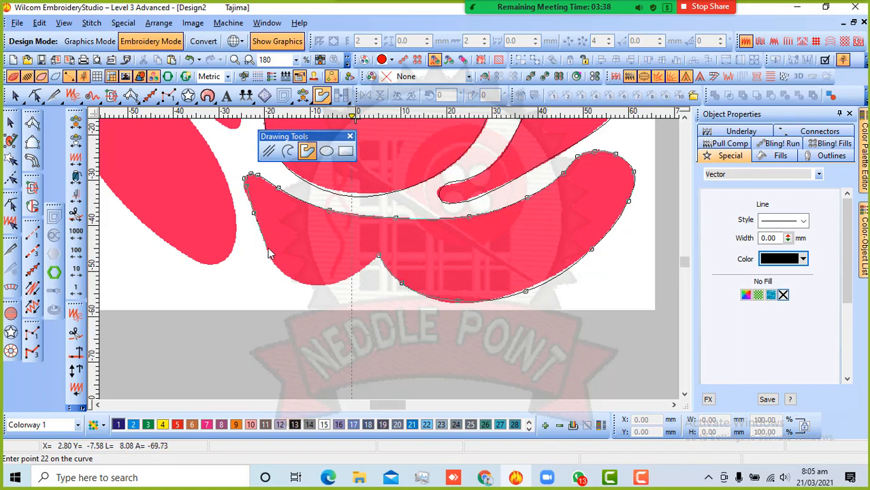
pyautogui.click(267, 249)
pyautogui.click(284, 273)
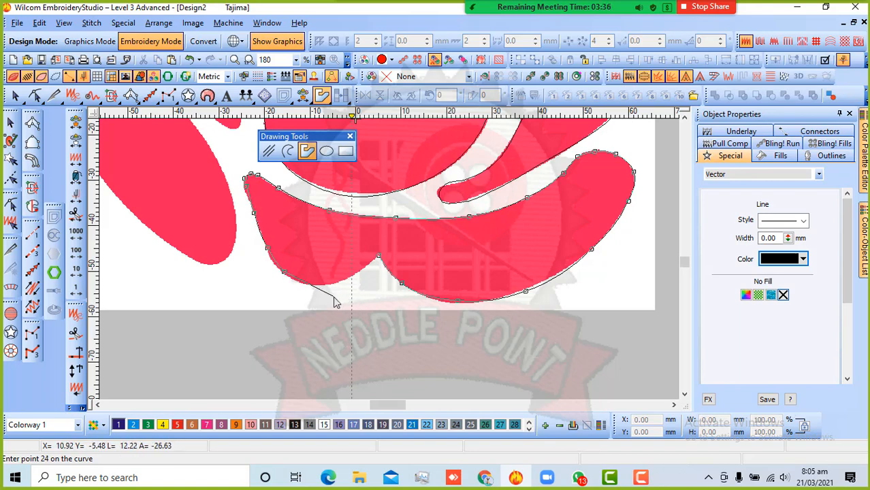
pyautogui.click(323, 284)
pyautogui.click(348, 278)
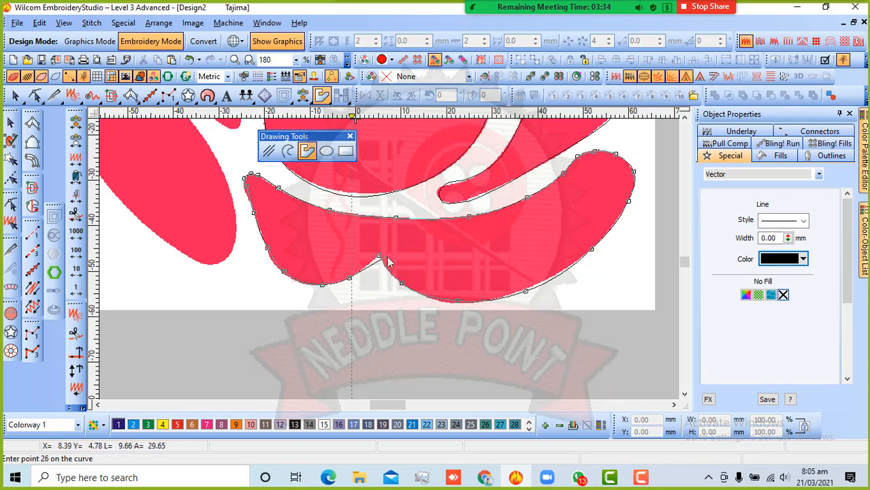
pyautogui.press('Return')
# Step: Start a closed outline of the long inner-left petal, from the middle of its right edge up to the inward bend
pyautogui.scroll(-2, 373, 256)
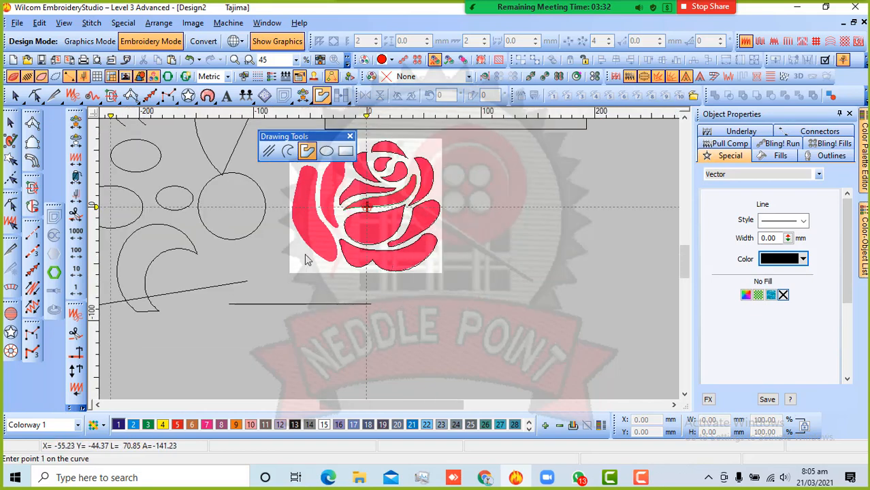
pyautogui.scroll(1, 344, 221)
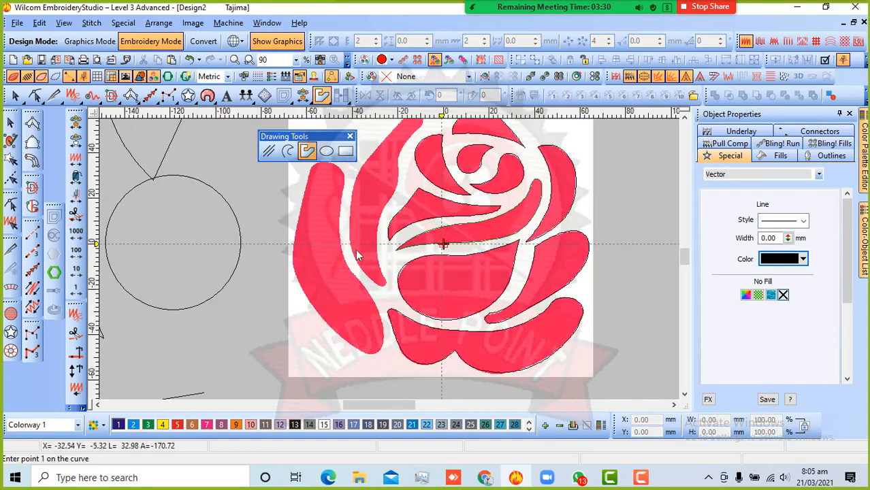
pyautogui.click(188, 24)
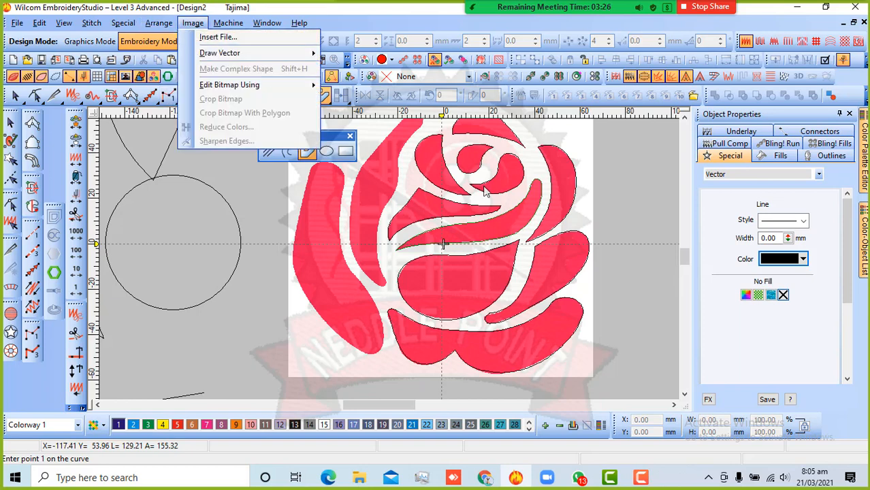
pyautogui.click(377, 246)
pyautogui.click(377, 247)
pyautogui.scroll(1, 391, 227)
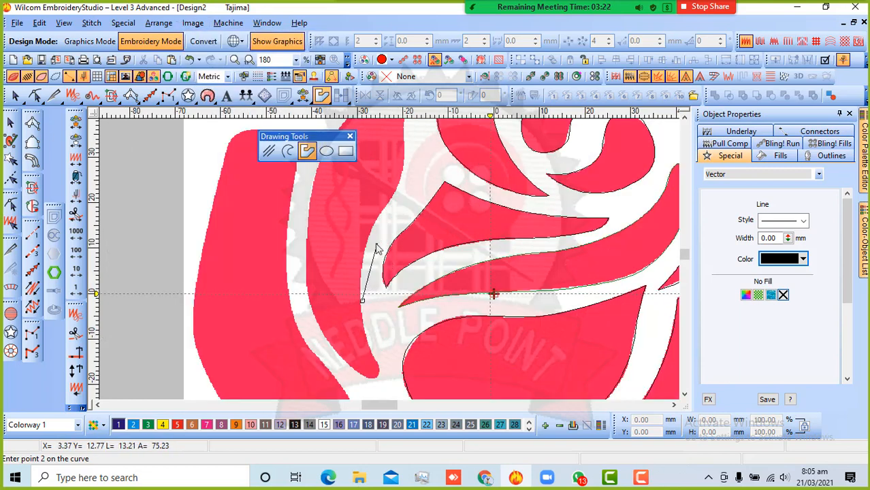
pyautogui.click(366, 247)
pyautogui.click(386, 207)
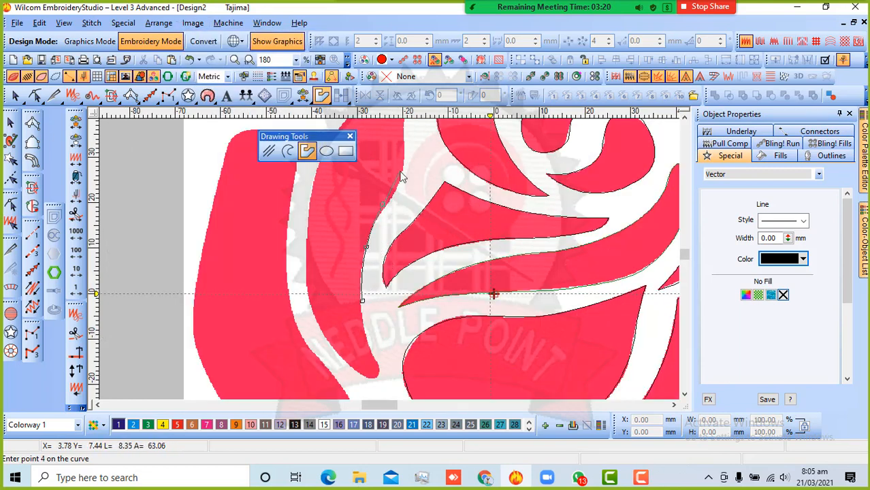
pyautogui.click(407, 179)
# Step: Continue the inner-left petal outline up its right edge and around the rounded upper end
pyautogui.scroll(1, 404, 136)
pyautogui.click(396, 203)
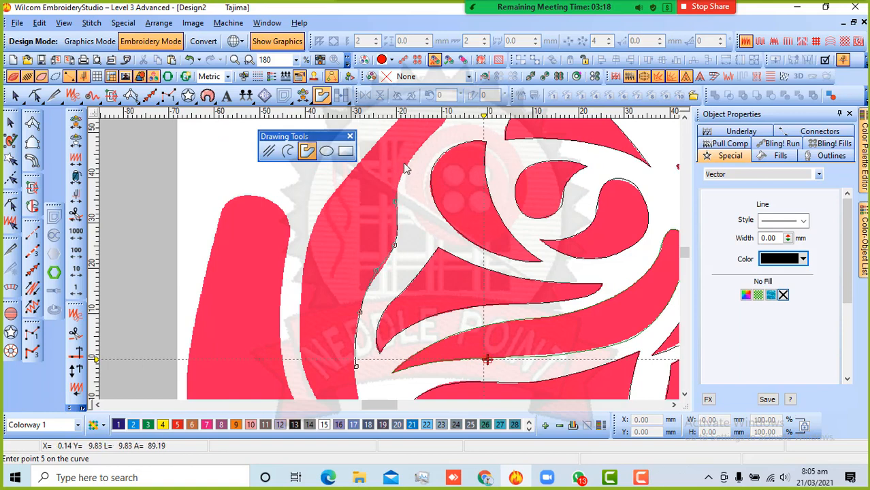
pyautogui.click(404, 169)
pyautogui.scroll(1, 407, 173)
pyautogui.click(408, 198)
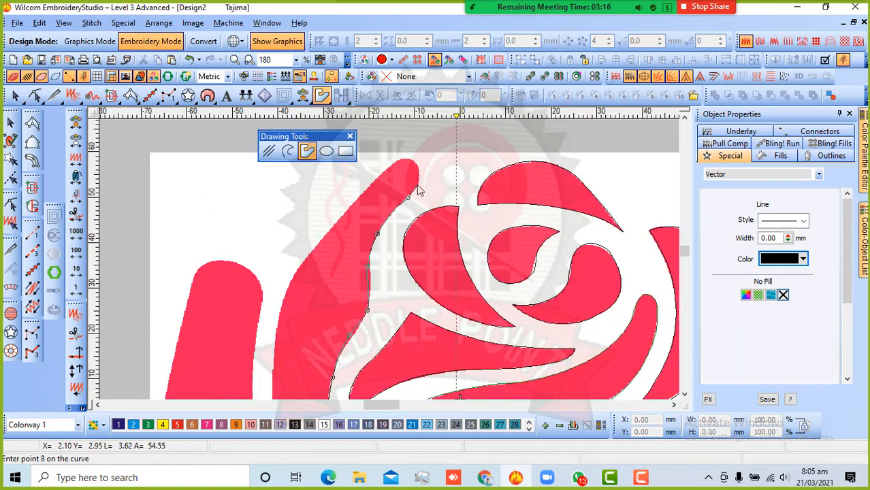
pyautogui.click(418, 182)
pyautogui.click(418, 167)
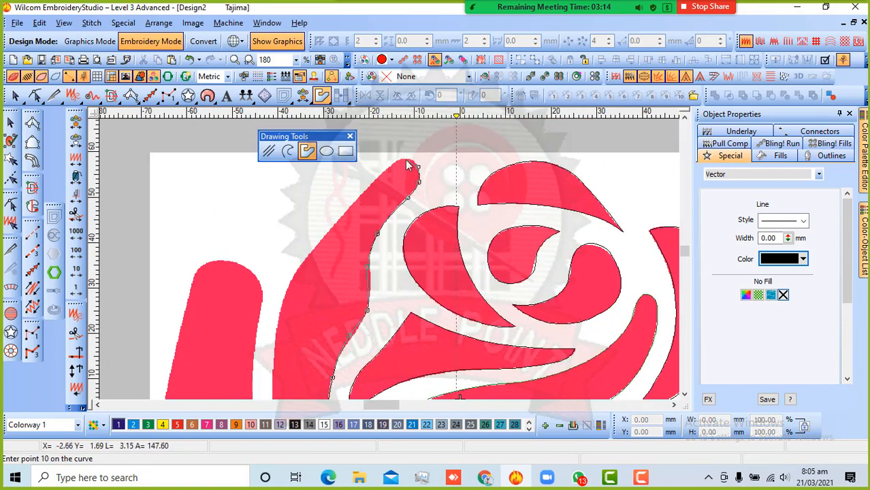
pyautogui.click(406, 160)
# Step: Continue the inner-left petal outline down its long outer left edge towards the lower tip
pyautogui.click(383, 171)
pyautogui.click(342, 218)
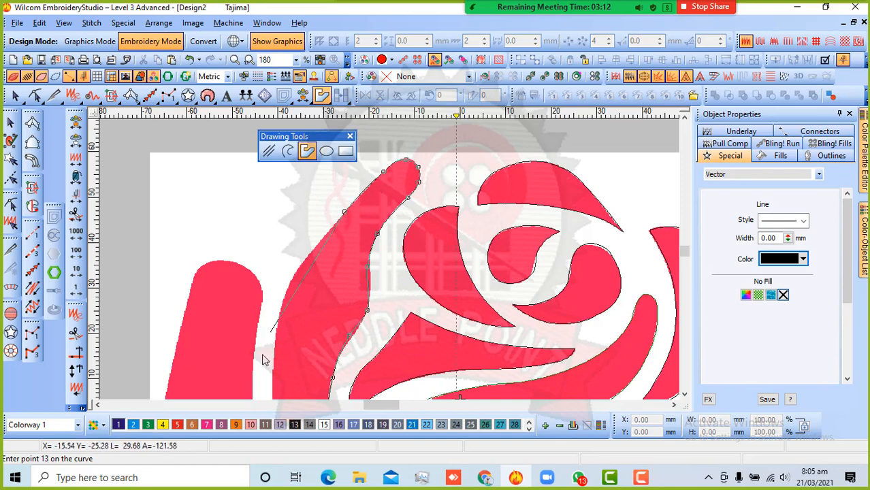
pyautogui.click(294, 280)
pyautogui.press('c')
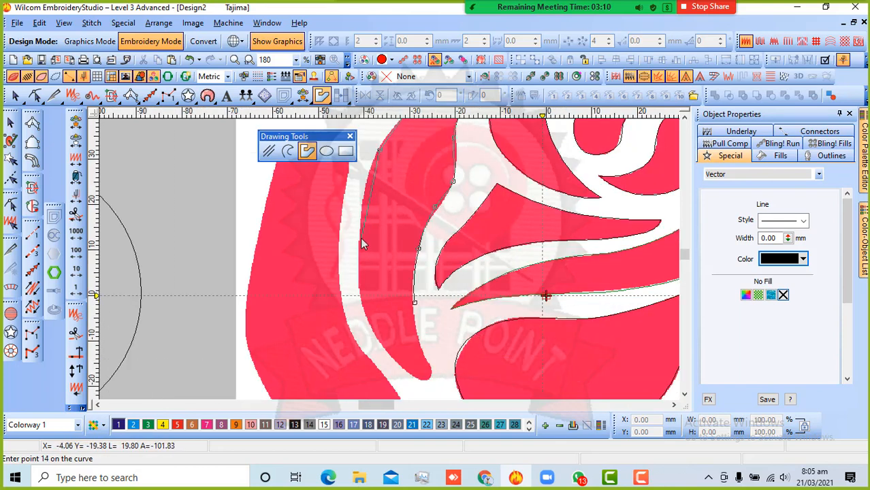
pyautogui.click(358, 237)
pyautogui.click(364, 314)
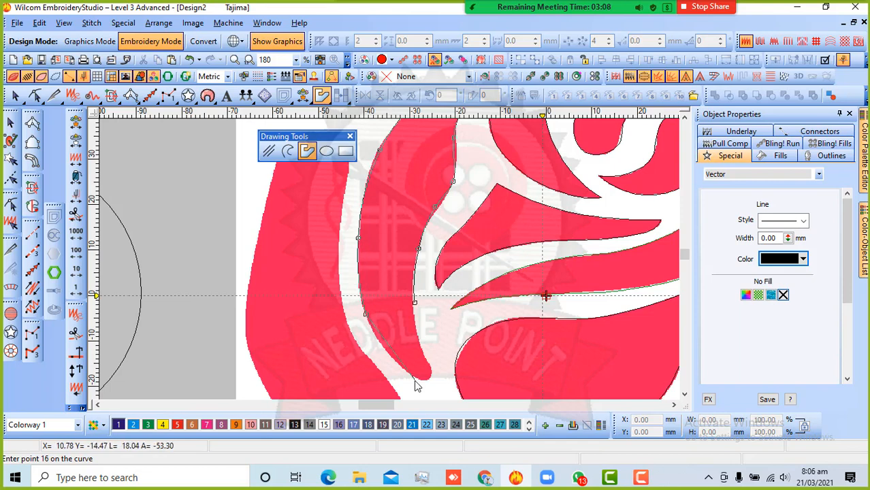
pyautogui.click(393, 359)
pyautogui.press('c')
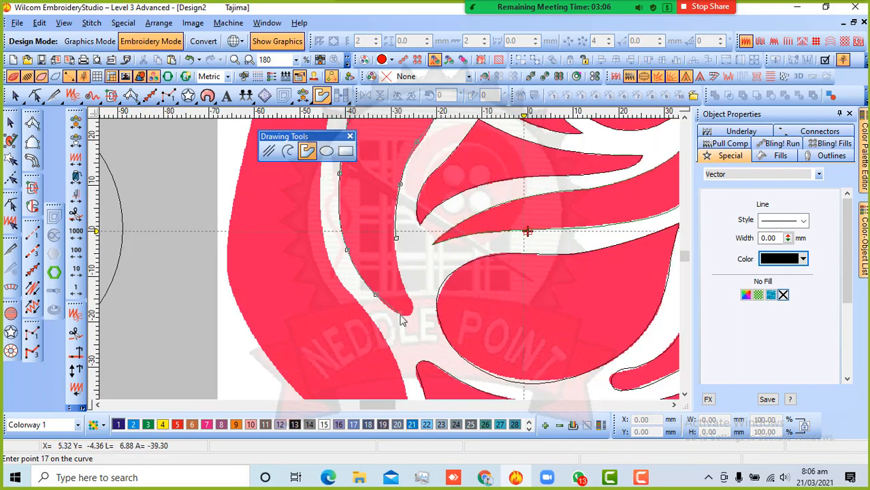
# Step: Carry the inner-left petal outline around the narrow lower tip, back up the right edge, and close it
pyautogui.click(402, 314)
pyautogui.click(411, 314)
pyautogui.click(413, 305)
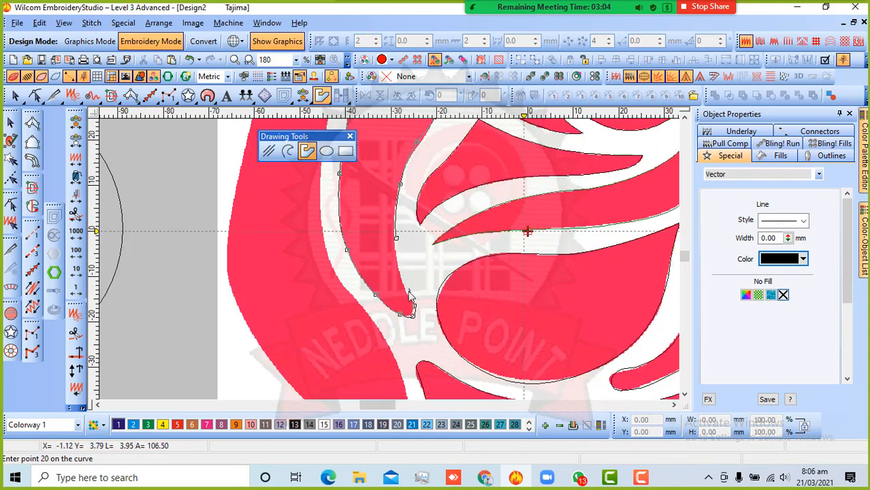
pyautogui.click(407, 291)
pyautogui.click(400, 267)
pyautogui.press('Return')
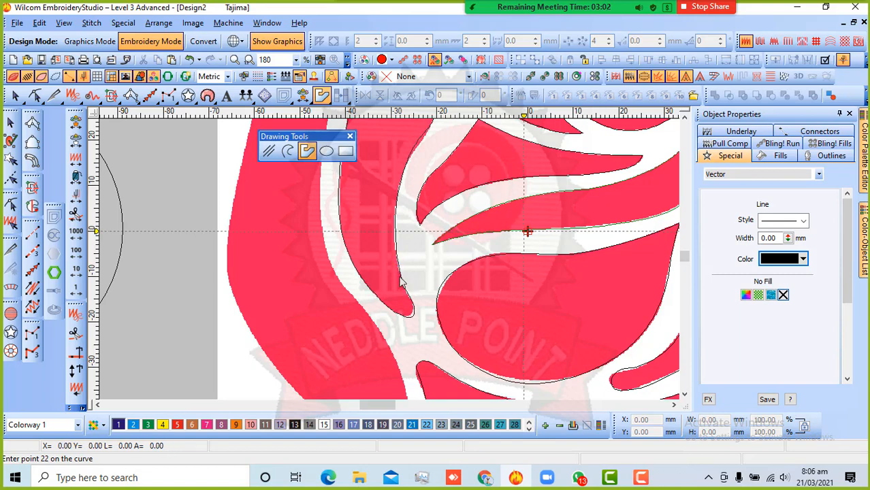
# Step: Reshape the inner-left petal outline by moving the node at its lower tip onto the image edge
pyautogui.press('z')
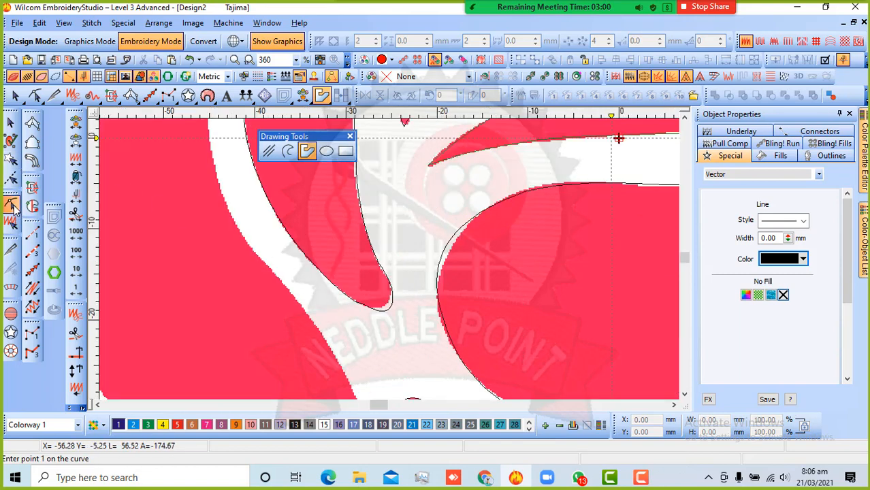
pyautogui.click(11, 205)
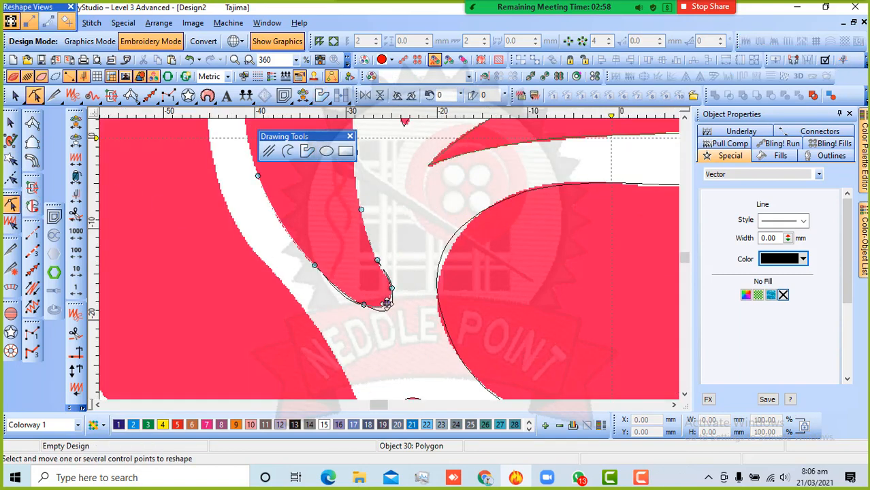
pyautogui.moveTo(386, 303); pyautogui.dragTo(387, 305)
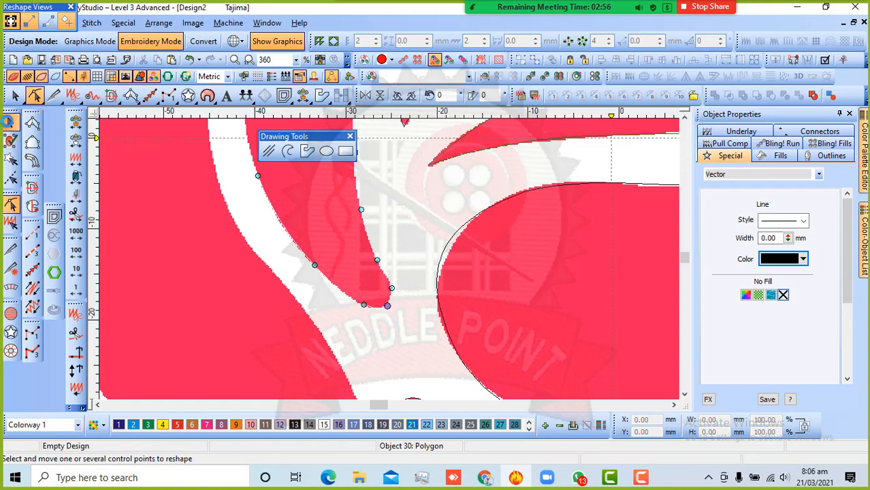
pyautogui.click(11, 121)
pyautogui.hotkey('shift', 'z')
pyautogui.hotkey('shift', 'z')
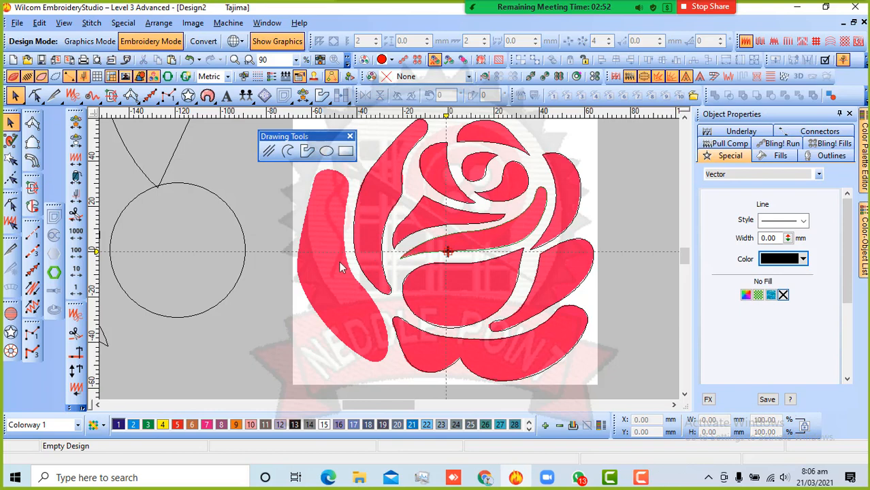
# Step: Start a closed outline of the leftmost petal, from its inner edge's bend up to the rounded top
pyautogui.press('z')
pyautogui.press('o')
pyautogui.click(406, 254)
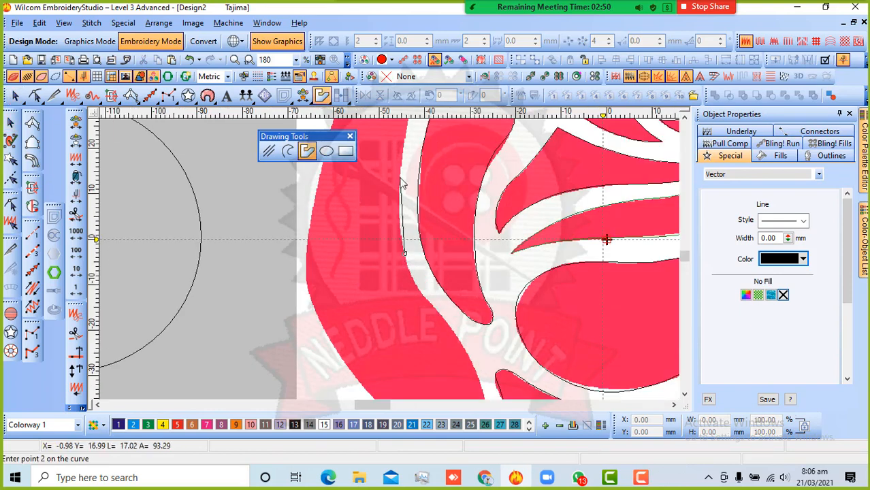
pyautogui.click(402, 188)
pyautogui.press('c')
pyautogui.click(397, 204)
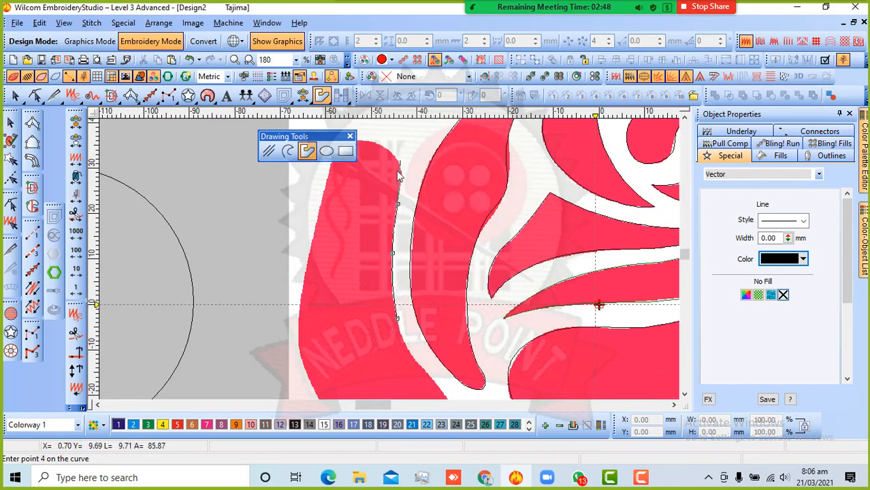
pyautogui.click(400, 173)
pyautogui.press('c')
pyautogui.click(368, 205)
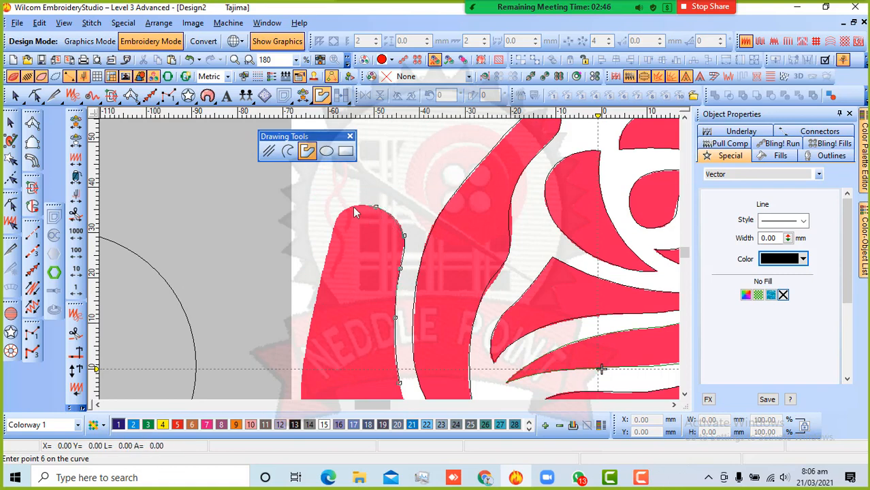
# Step: Continue the leftmost petal outline over the rounded top and down the outer left edge past its widest point
pyautogui.click(351, 207)
pyautogui.click(335, 219)
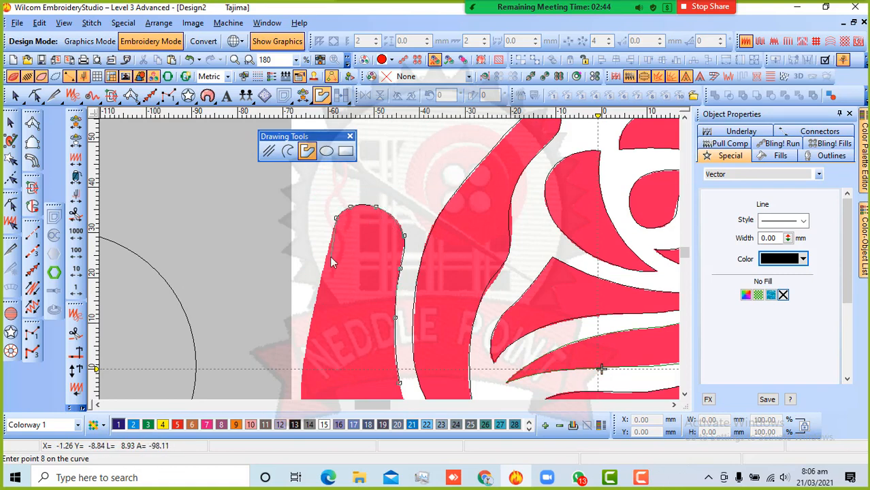
pyautogui.click(325, 253)
pyautogui.click(311, 320)
pyautogui.press('c')
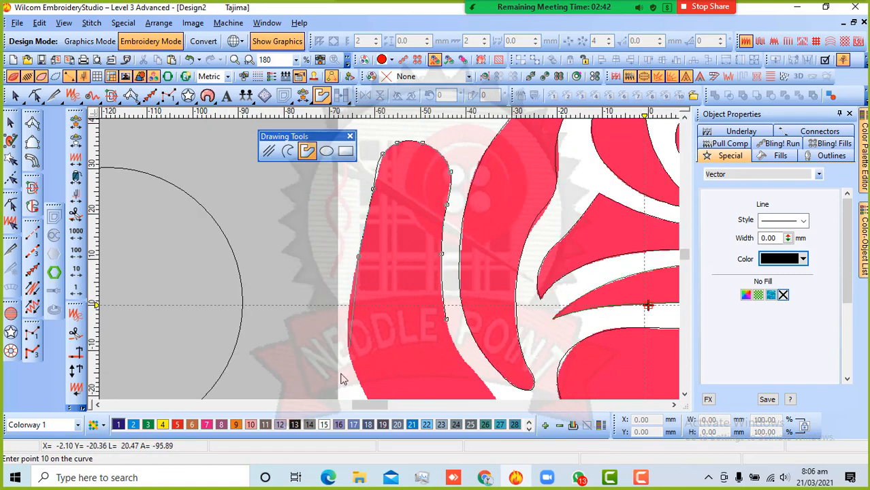
pyautogui.click(347, 308)
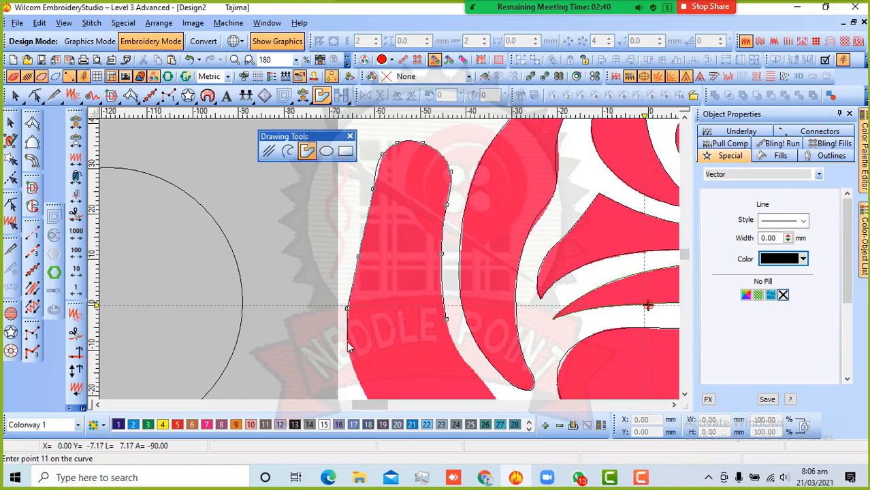
pyautogui.click(347, 340)
pyautogui.press('c')
pyautogui.click(419, 349)
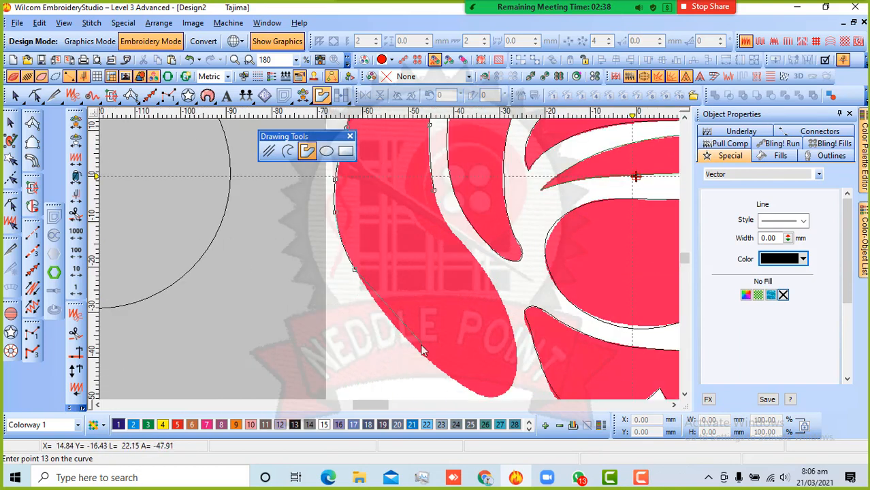
# Step: Continue the leftmost petal outline along the lower outer edge and around the rounded lower end
pyautogui.click(414, 343)
pyautogui.press('c')
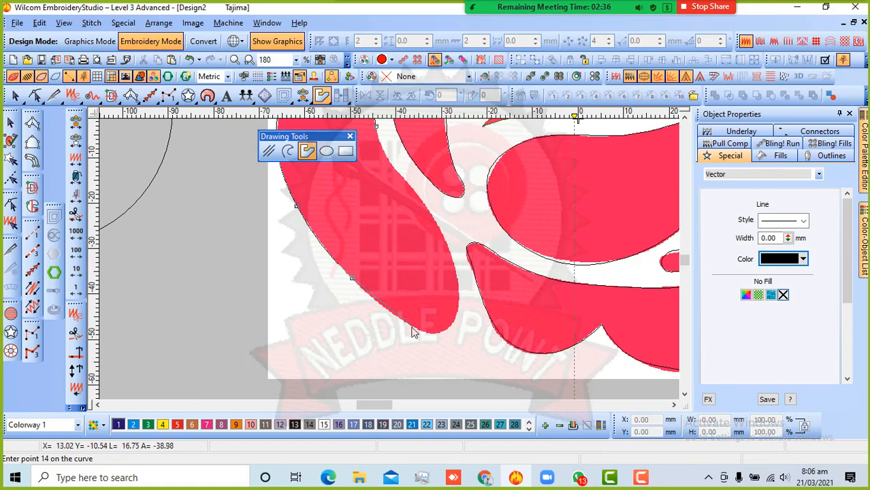
pyautogui.click(410, 328)
pyautogui.click(427, 334)
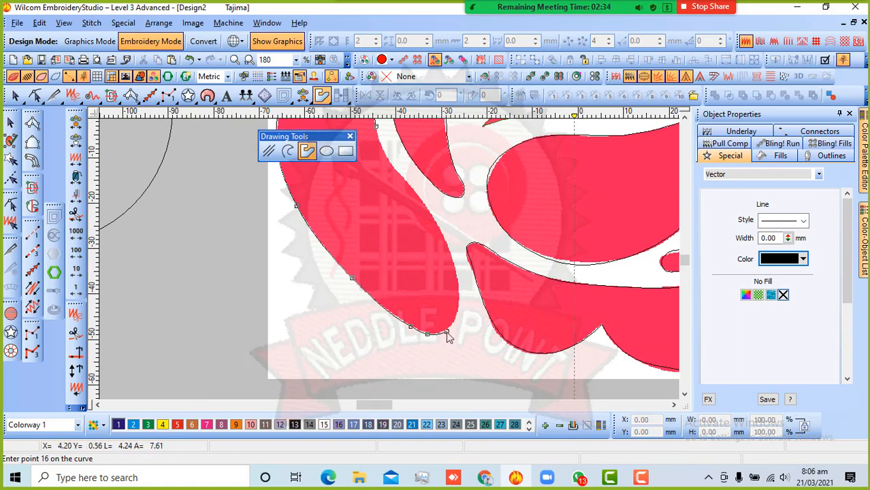
pyautogui.click(446, 331)
pyautogui.click(457, 316)
pyautogui.click(458, 287)
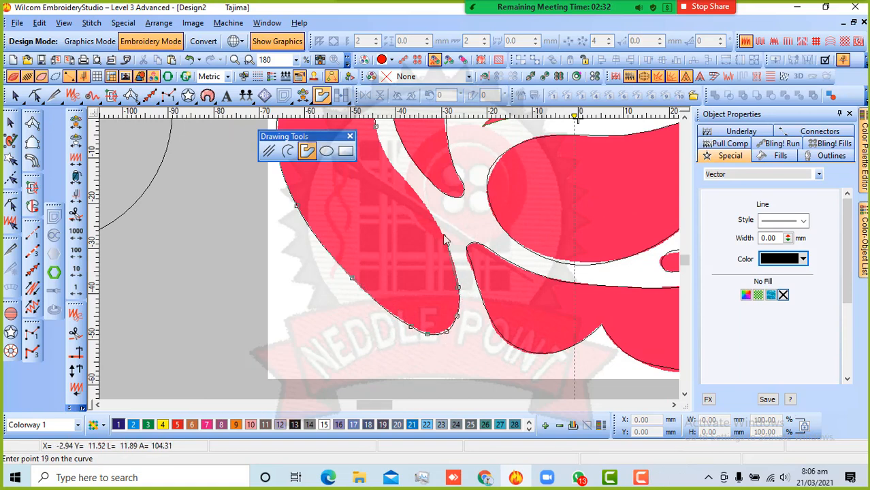
# Step: Trace the leftmost petal's inner edge back up to the starting point and close the outline
pyautogui.click(445, 243)
pyautogui.click(424, 208)
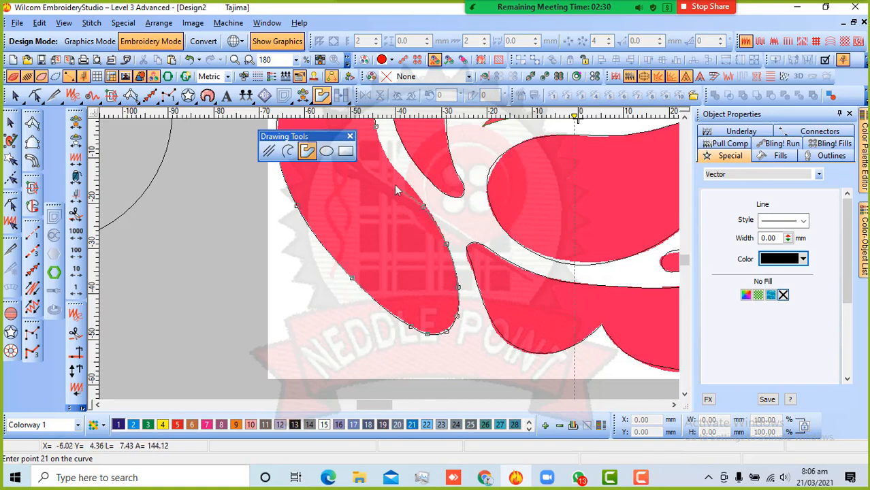
pyautogui.click(400, 177)
pyautogui.scroll(3, 392, 168)
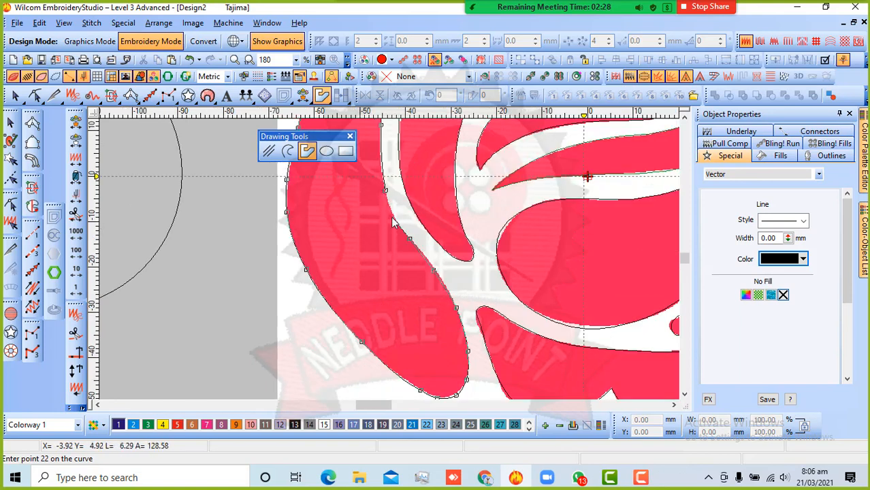
pyautogui.press('Return')
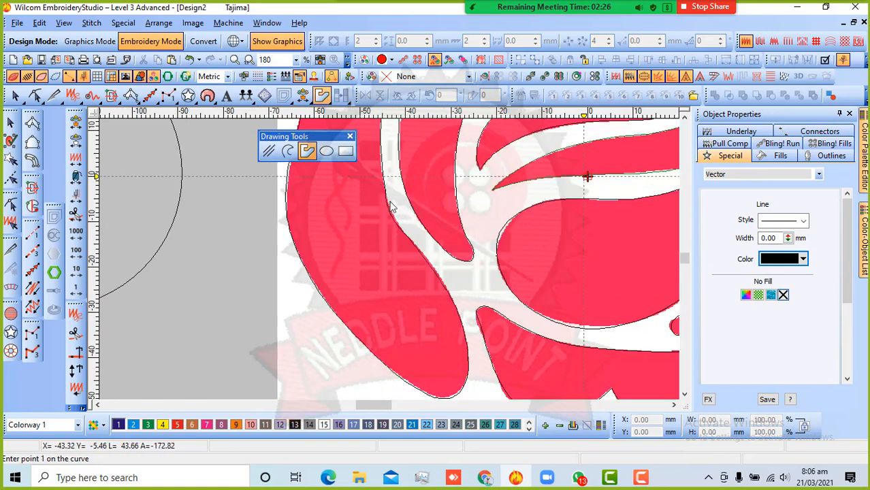
# Step: Reshape the leftmost petal's inner edge: make the node at the bend a curve point and move the node below it onto the image edge
pyautogui.scroll(1, 388, 205)
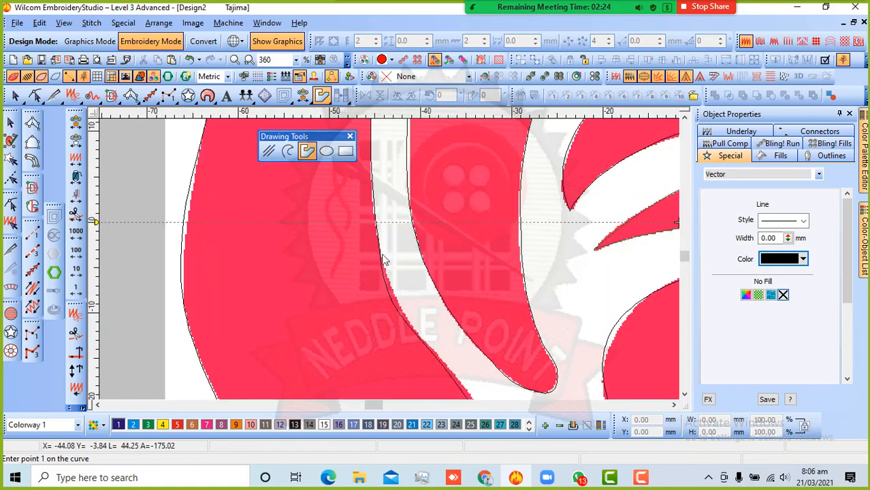
pyautogui.click(9, 123)
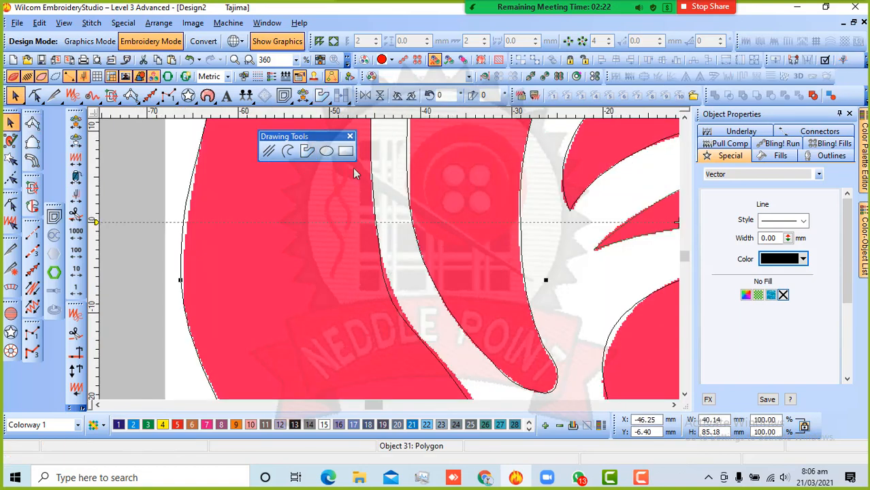
pyautogui.click(11, 205)
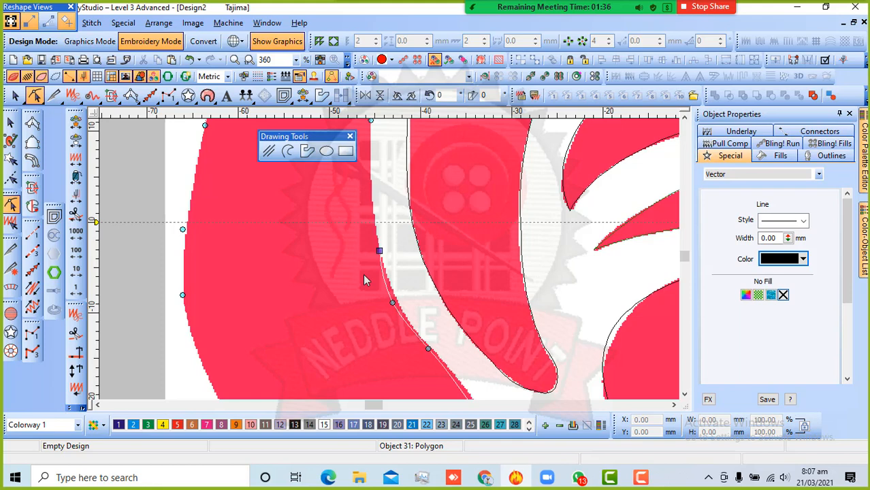
pyautogui.press('space')
pyautogui.press('space')
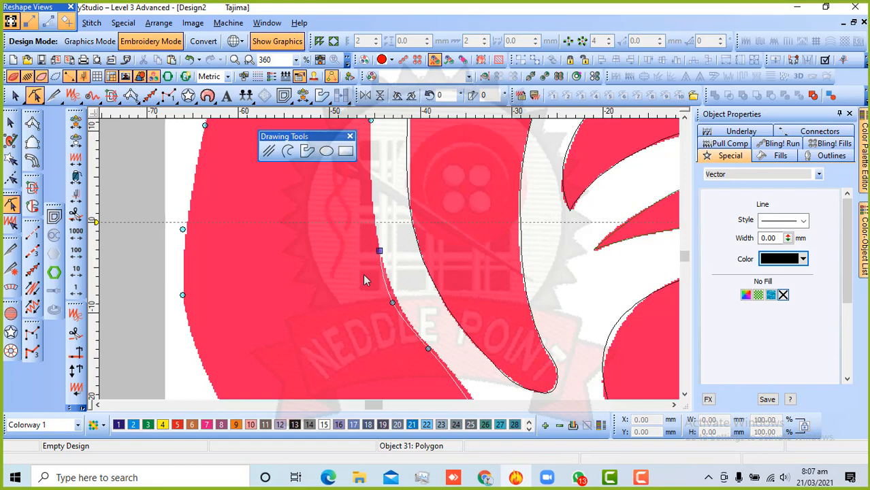
pyautogui.press('space')
pyautogui.moveTo(392, 303); pyautogui.dragTo(395, 298)
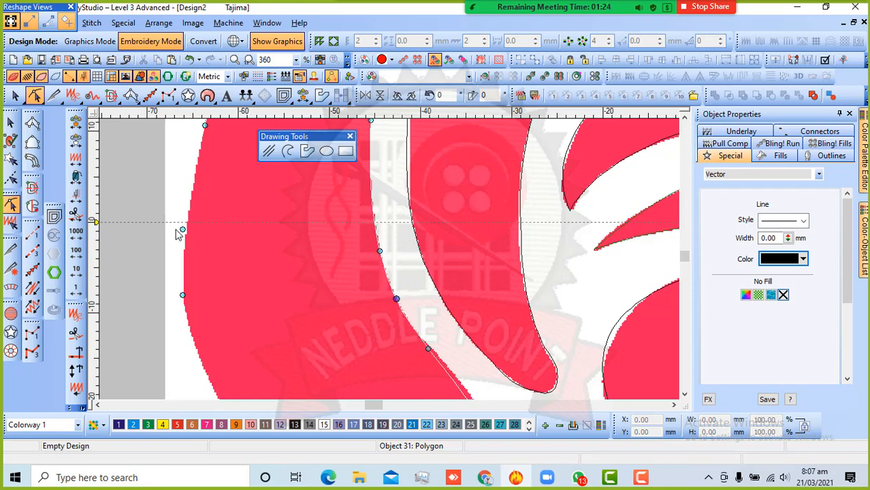
# Step: Move the upper node on the leftmost petal's outer edge slightly inward to the image edge, then finish reshaping and deselect the outline
pyautogui.click(182, 230)
pyautogui.moveTo(184, 228); pyautogui.dragTo(187, 227)
pyautogui.press('space')
pyautogui.press('space')
pyautogui.click(10, 122)
pyautogui.scroll(-2, 280, 180)
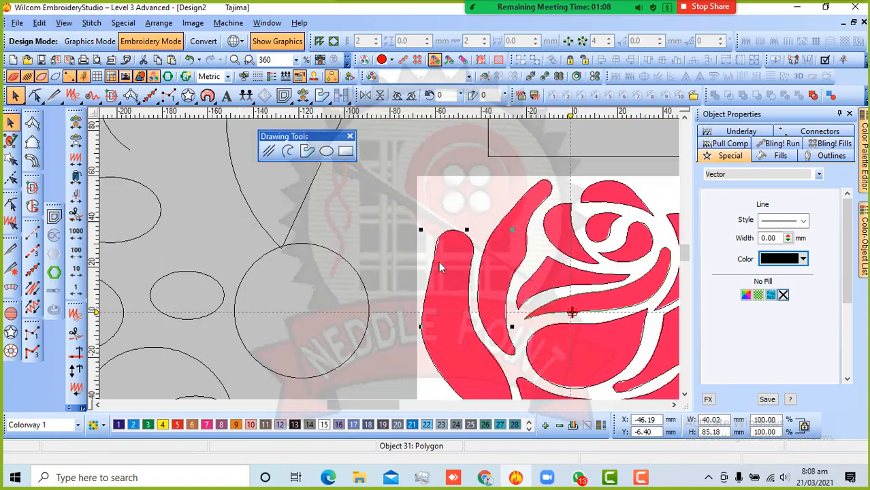
pyautogui.click(402, 278)
pyautogui.scroll(-1, 534, 306)
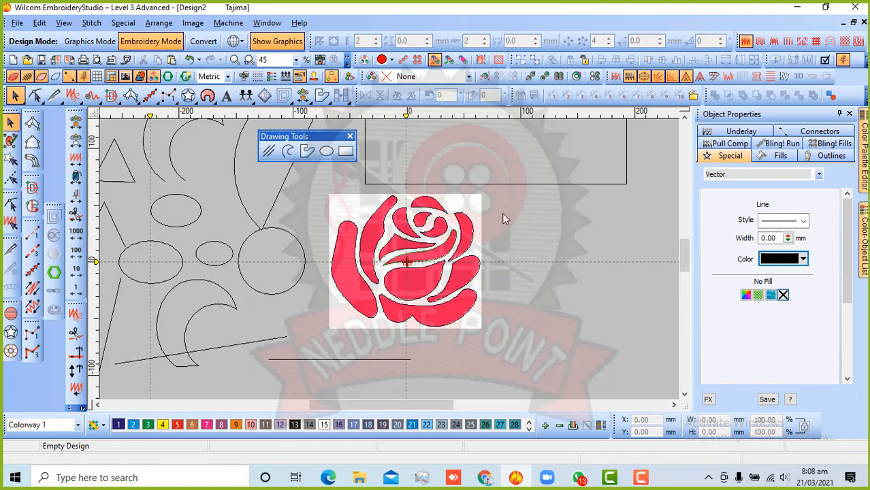
# Step: Hide the rose image and examine the traced petal outlines on their own, dismissing the Zoom upgrade offer
pyautogui.press('d')
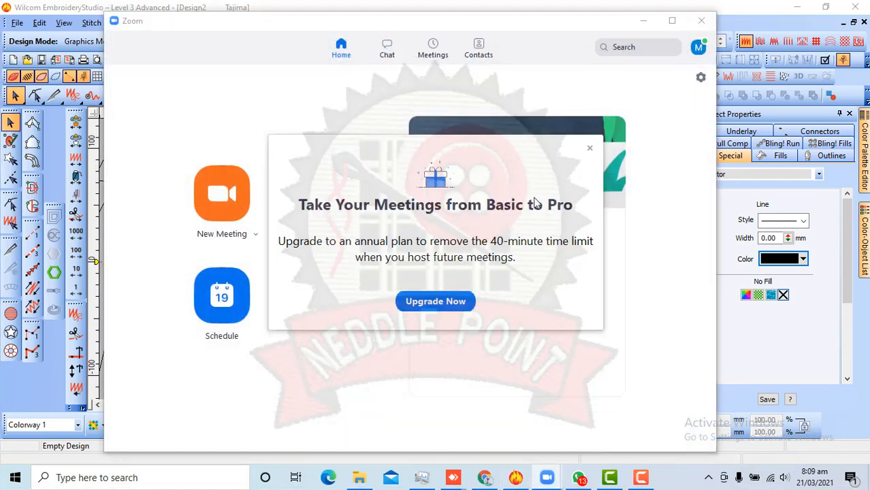
pyautogui.click(590, 148)
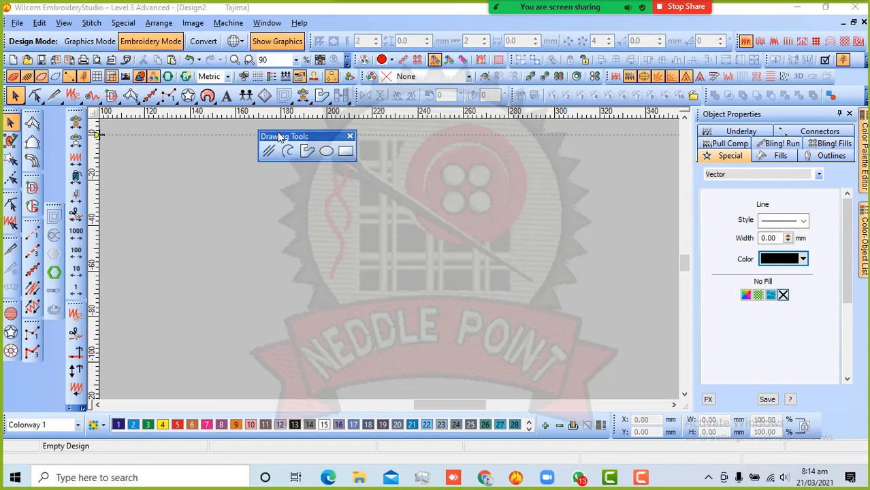
pyautogui.scroll(-2, 389, 260)
pyautogui.scroll(1, 243, 246)
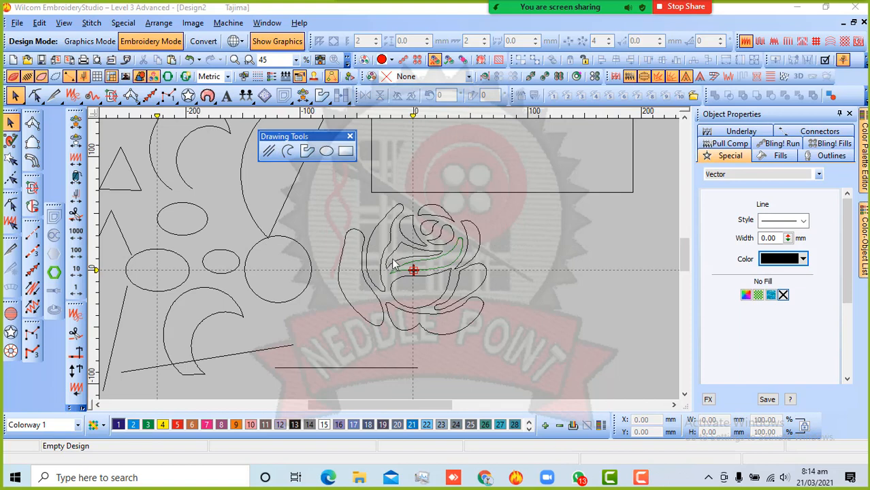
pyautogui.scroll(1, 397, 266)
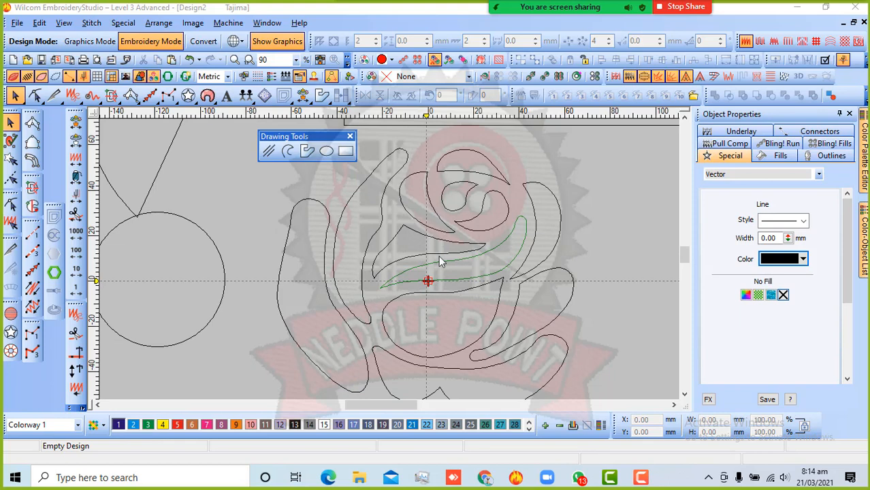
pyautogui.scroll(-1, 439, 263)
pyautogui.scroll(1, 391, 267)
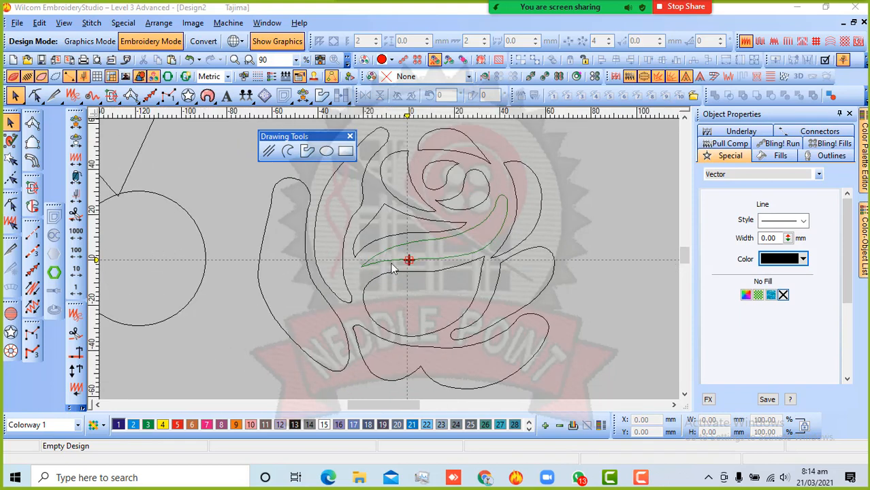
pyautogui.scroll(-1, 395, 265)
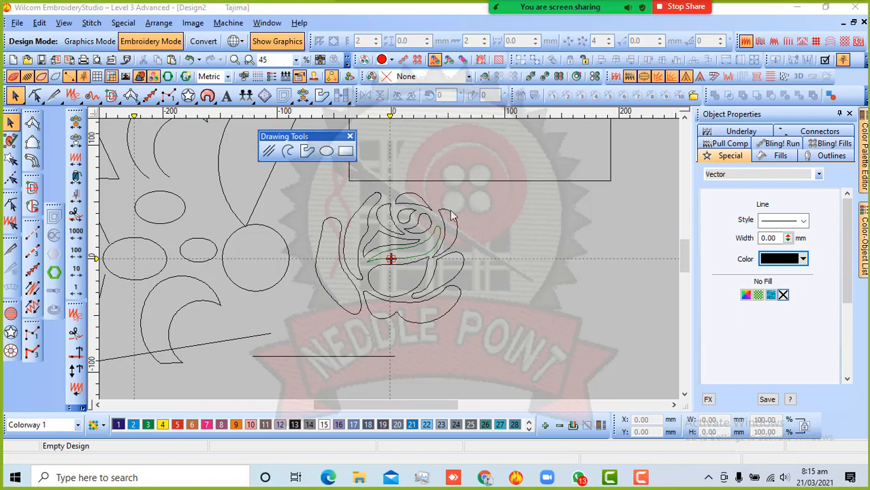
# Step: Toggle the rose image on and off to compare it with the outlines, leaving it shown, and inspect the middle petals up close
pyautogui.press('d')
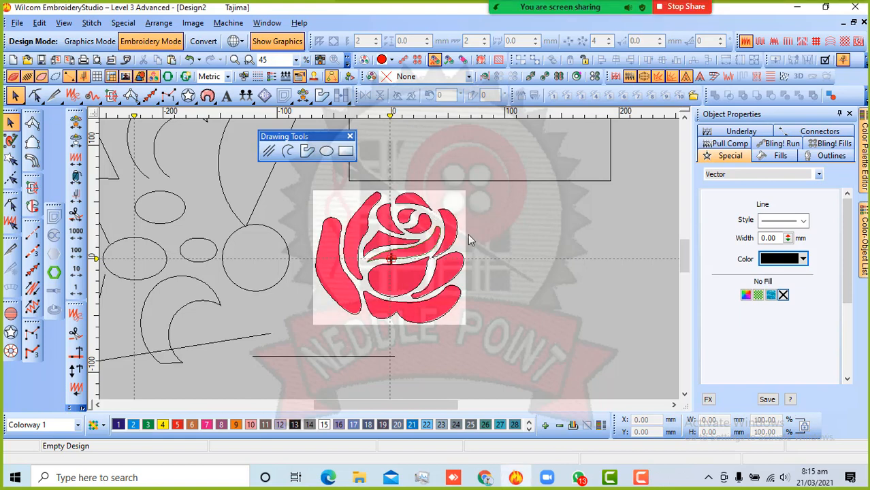
pyautogui.press('d')
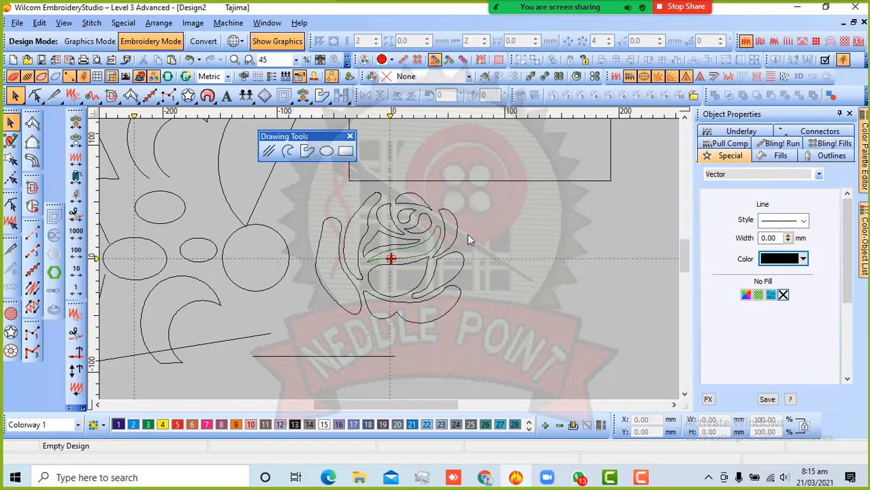
pyautogui.press('d')
pyautogui.press('d')
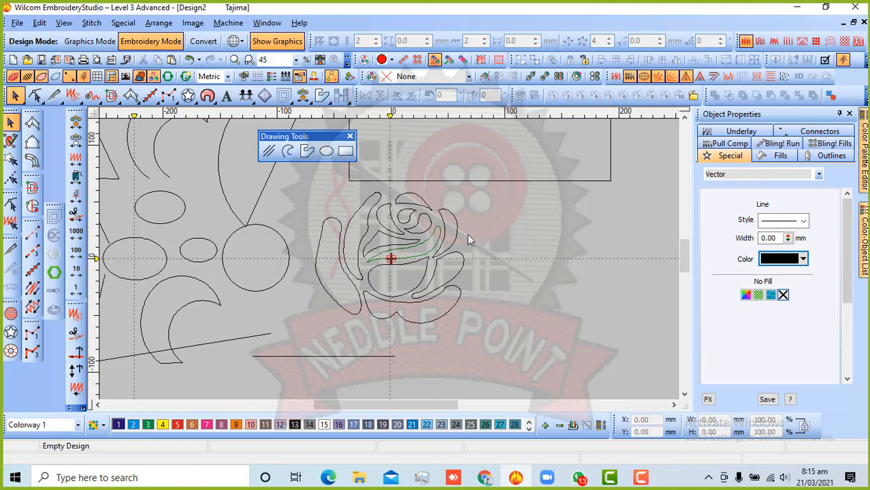
pyautogui.press('d')
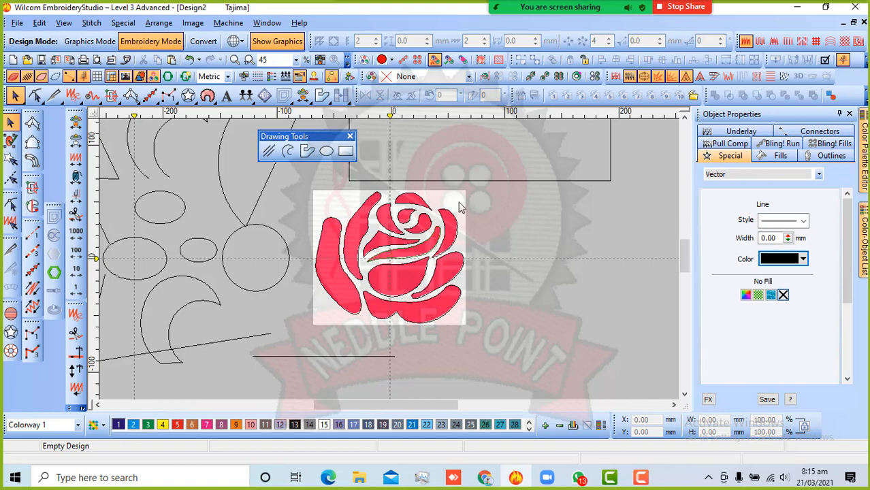
pyautogui.scroll(3, 389, 259)
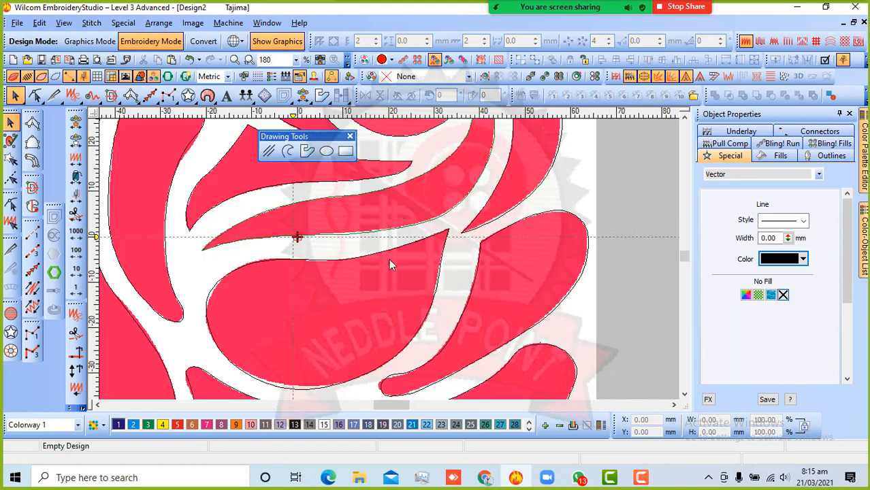
pyautogui.scroll(-3, 388, 259)
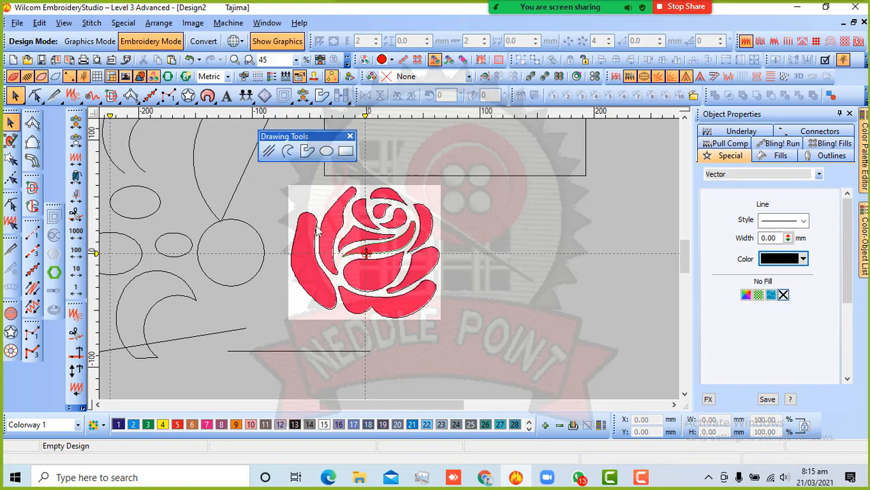
# Step: Give the curved petal at the rose's upper right a solid red fill
pyautogui.moveTo(310, 136); pyautogui.dragTo(281, 134)
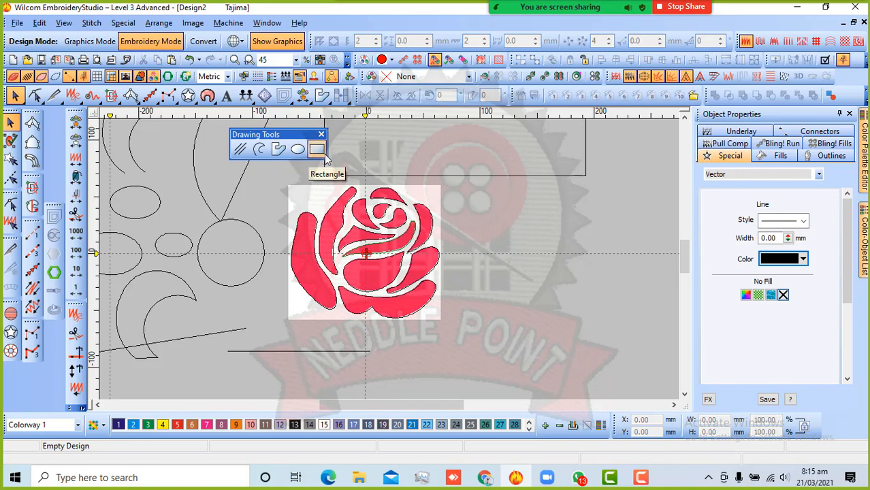
pyautogui.click(433, 235)
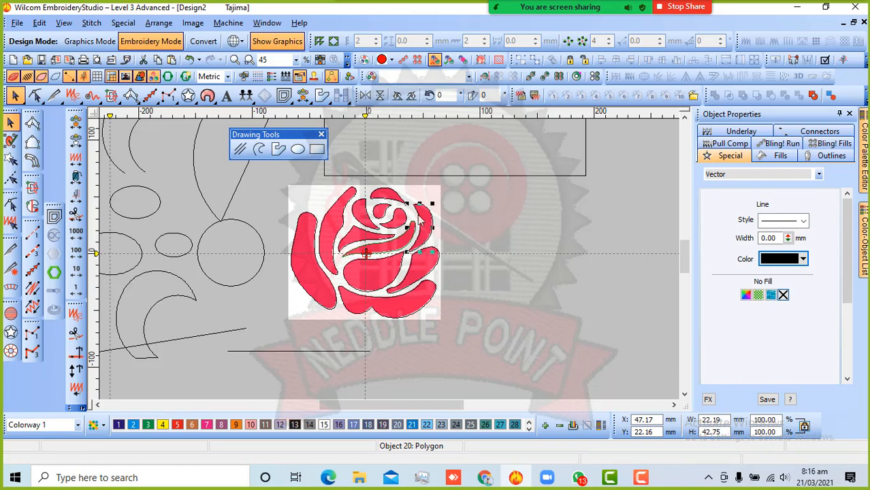
pyautogui.scroll(2, 394, 251)
pyautogui.scroll(1, 389, 270)
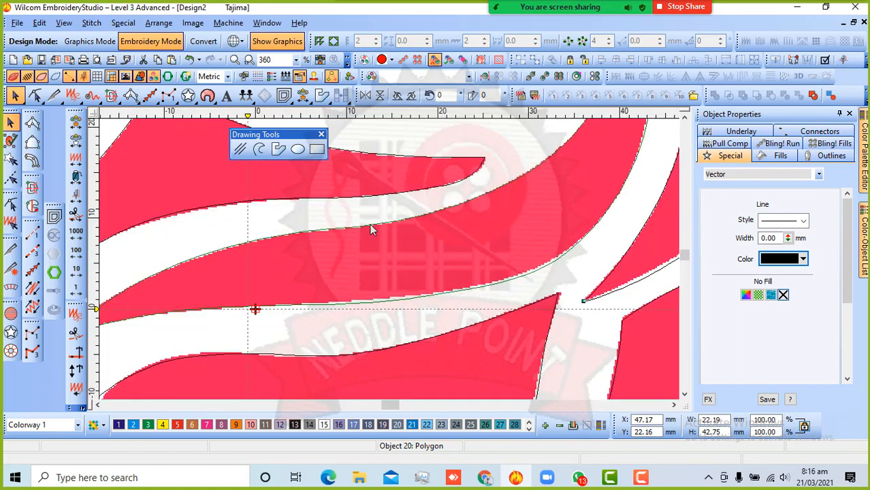
pyautogui.scroll(-2, 371, 229)
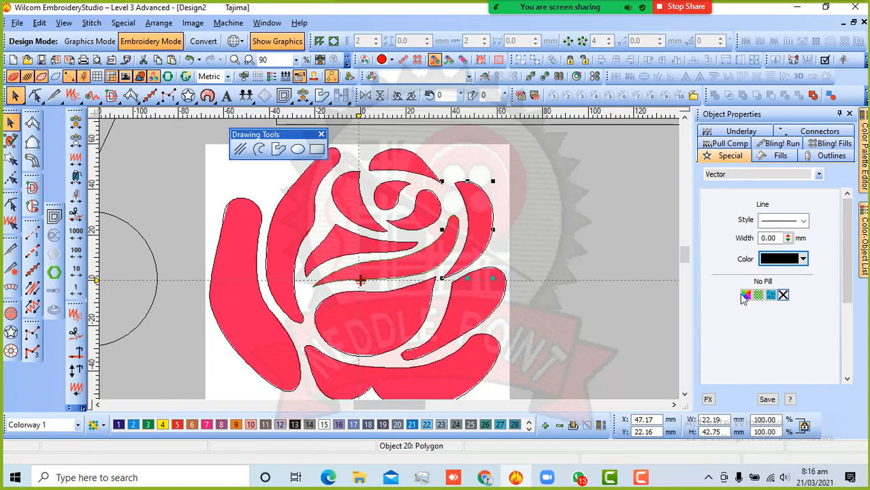
pyautogui.click(774, 263)
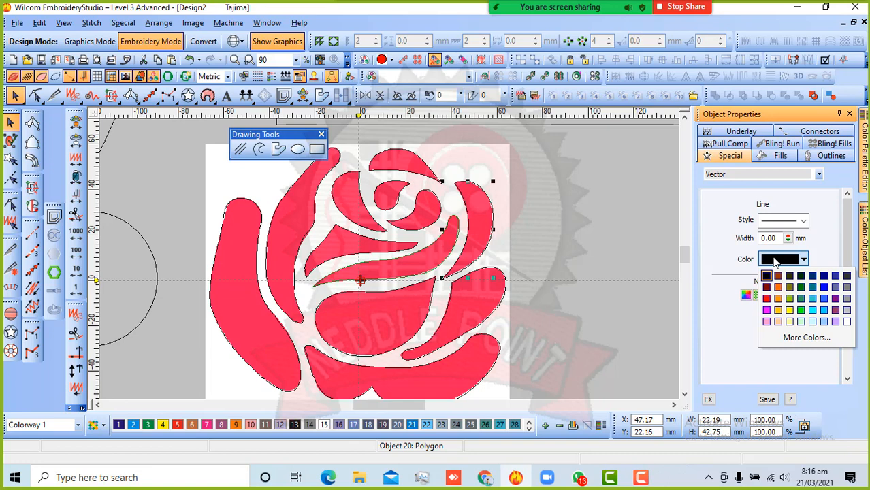
pyautogui.click(775, 263)
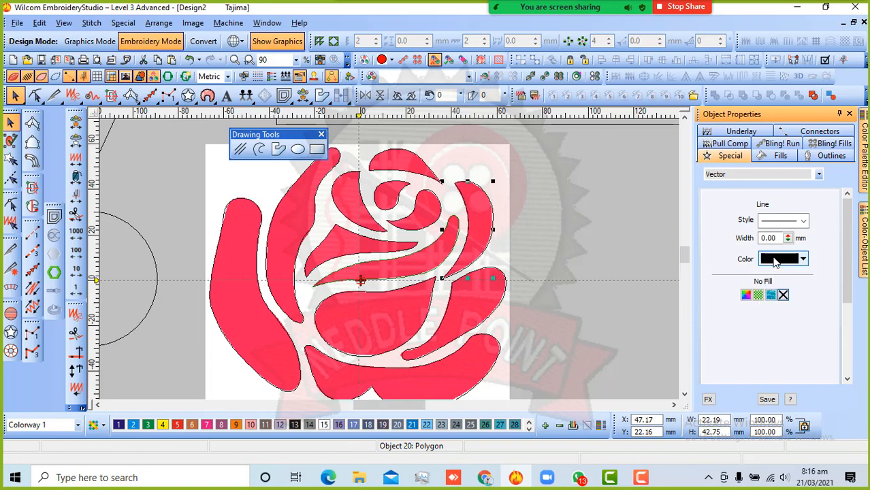
pyautogui.click(746, 295)
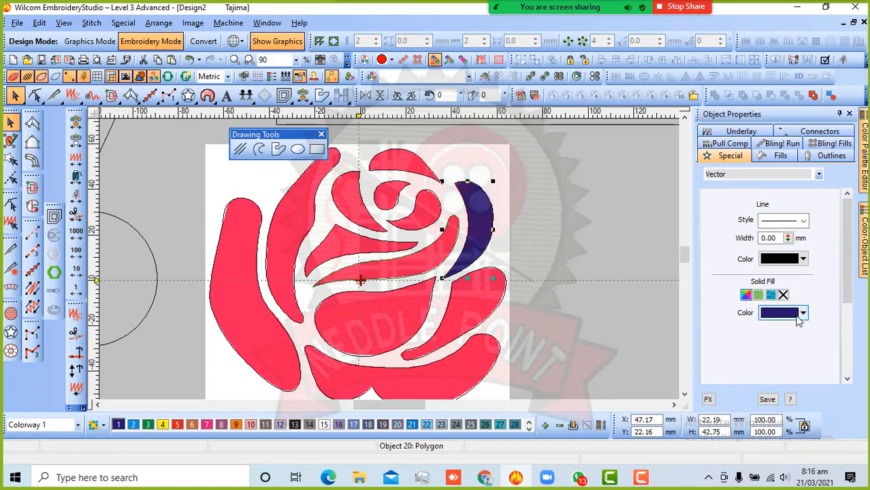
pyautogui.click(802, 314)
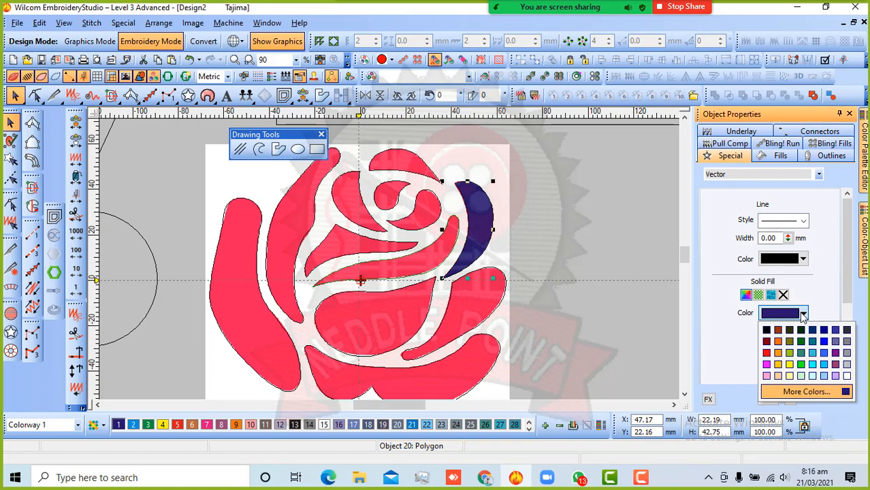
pyautogui.click(768, 354)
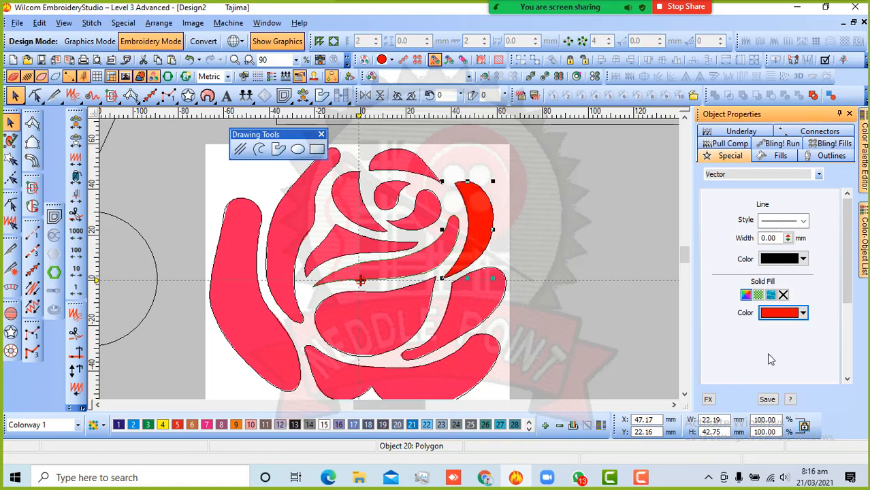
# Step: Select all the petal outlines except the bottom one together and give them a solid red fill
pyautogui.click(503, 275)
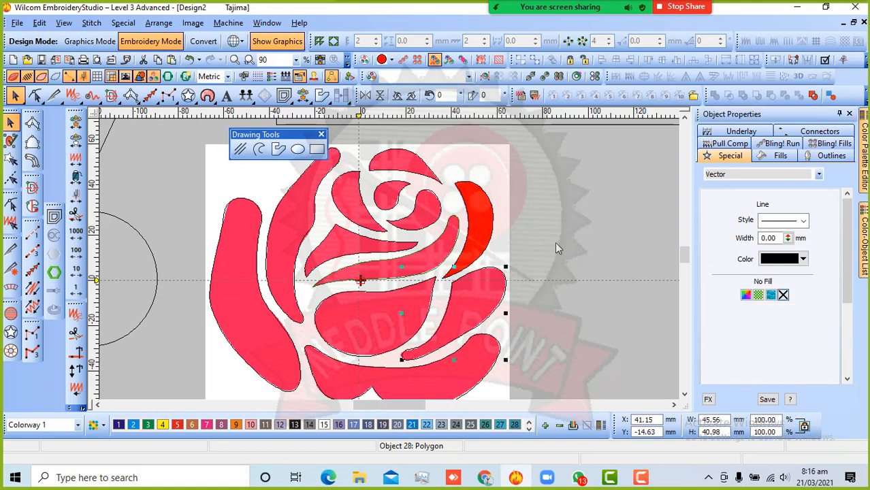
pyautogui.moveTo(543, 136); pyautogui.dragTo(295, 339)
pyautogui.moveTo(235, 342); pyautogui.dragTo(234, 342)
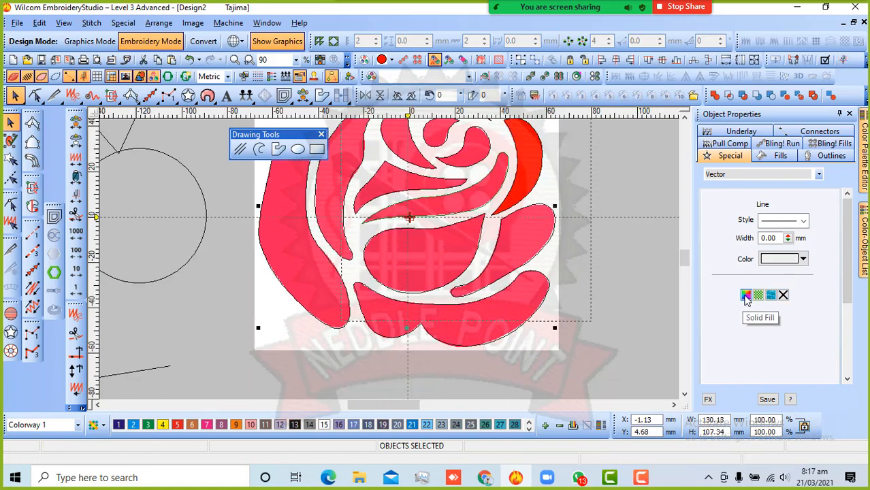
pyautogui.click(745, 297)
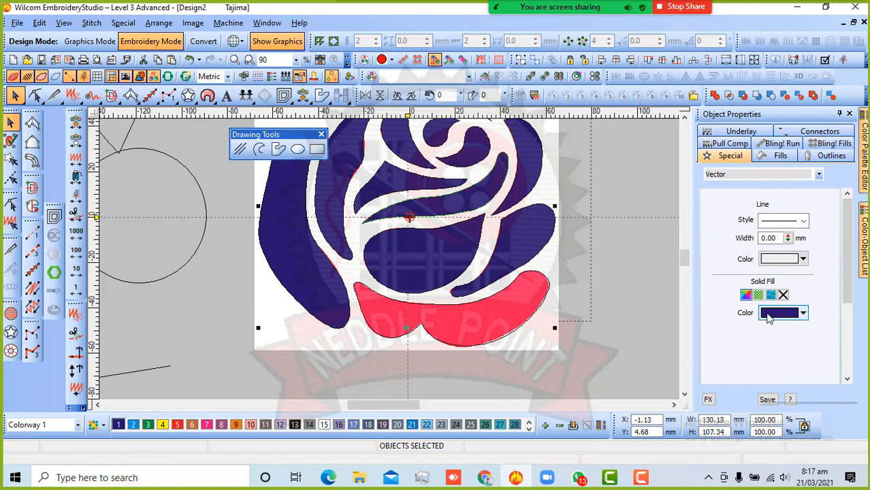
pyautogui.click(767, 317)
pyautogui.click(767, 349)
pyautogui.click(625, 368)
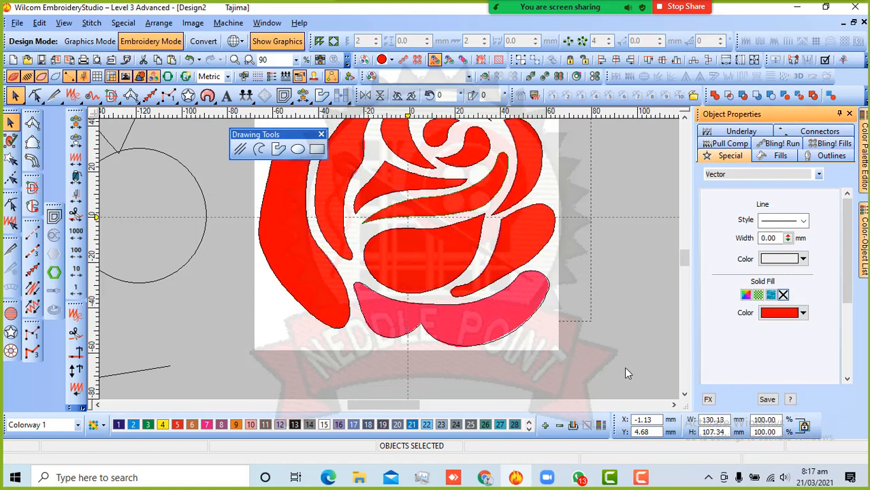
# Step: Give the remaining wide bottom petal a solid red fill and deselect it
pyautogui.click(523, 327)
pyautogui.click(746, 296)
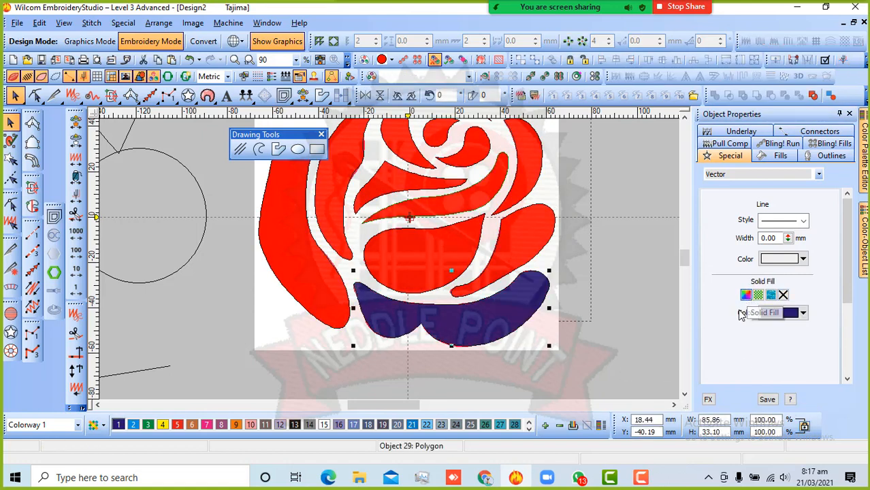
pyautogui.click(769, 313)
pyautogui.click(767, 353)
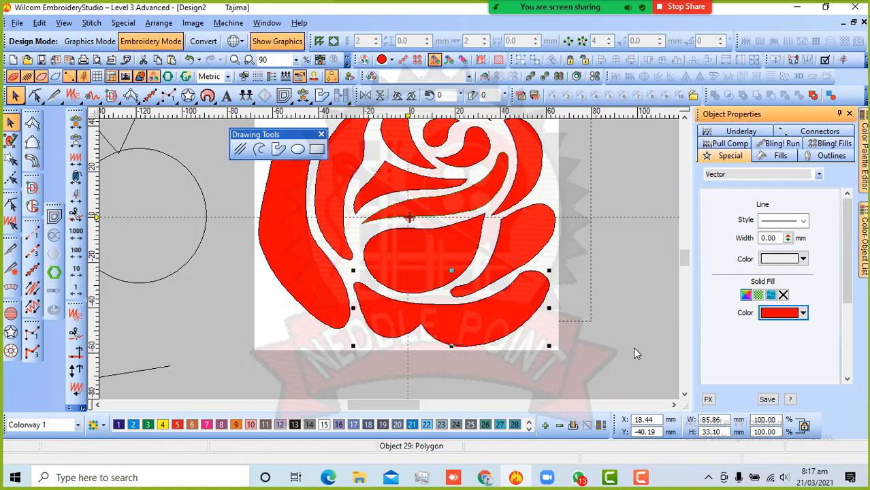
pyautogui.click(232, 273)
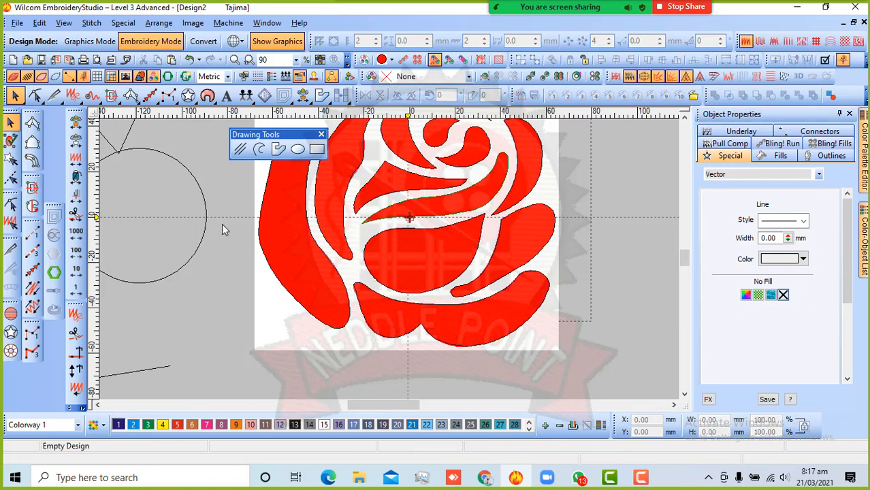
# Step: Browse for an image to insert, going to the Images folder in Samples - EmbroideryStudio e2.0 on Local Disk (C:), and preview rose2
pyautogui.scroll(-1, 398, 245)
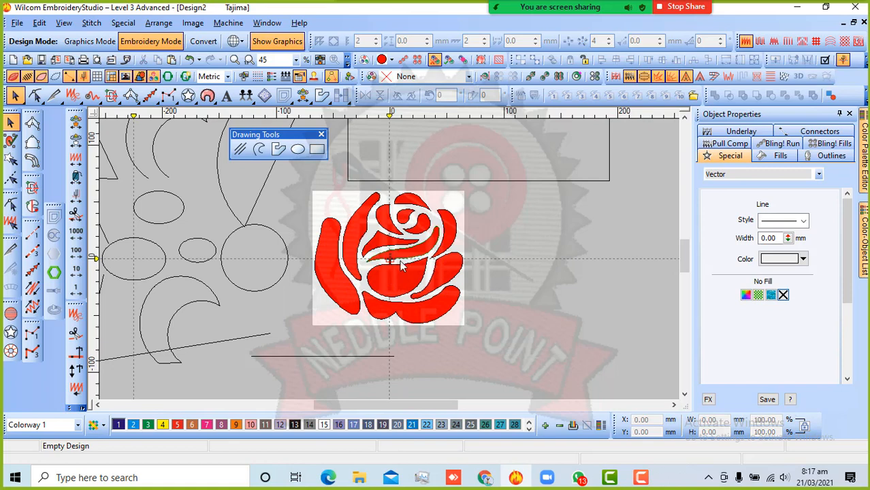
pyautogui.scroll(1, 399, 260)
pyautogui.scroll(-1, 382, 267)
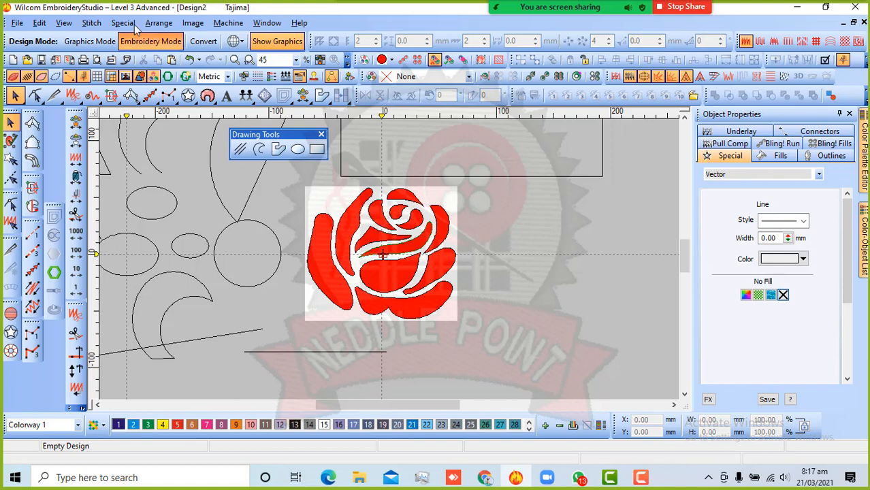
pyautogui.click(192, 23)
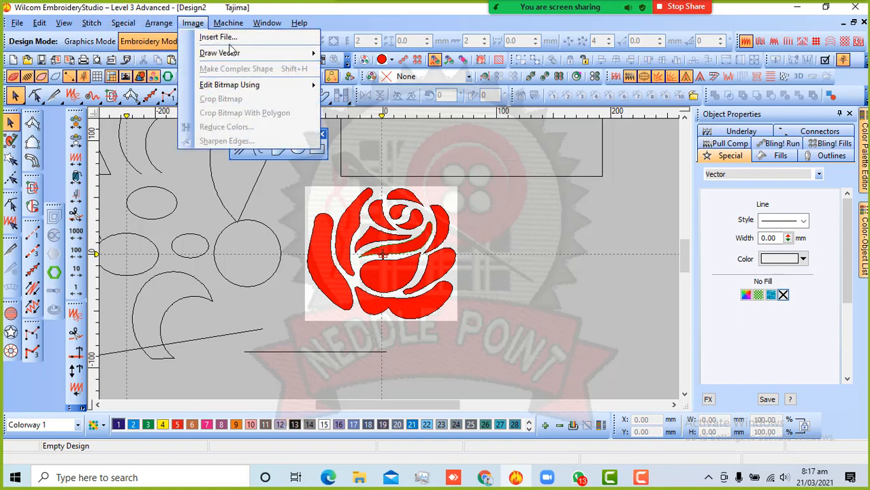
pyautogui.click(224, 37)
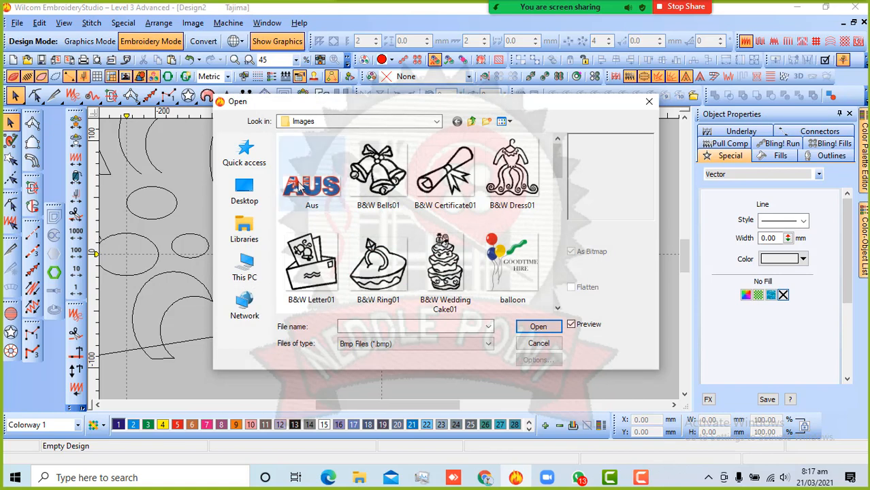
pyautogui.click(473, 121)
pyautogui.click(472, 121)
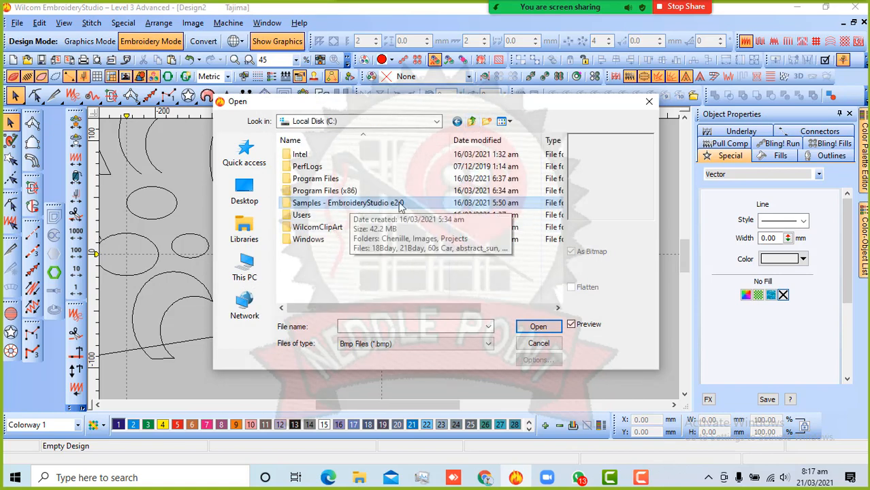
pyautogui.doubleClick(374, 203)
pyautogui.doubleClick(313, 167)
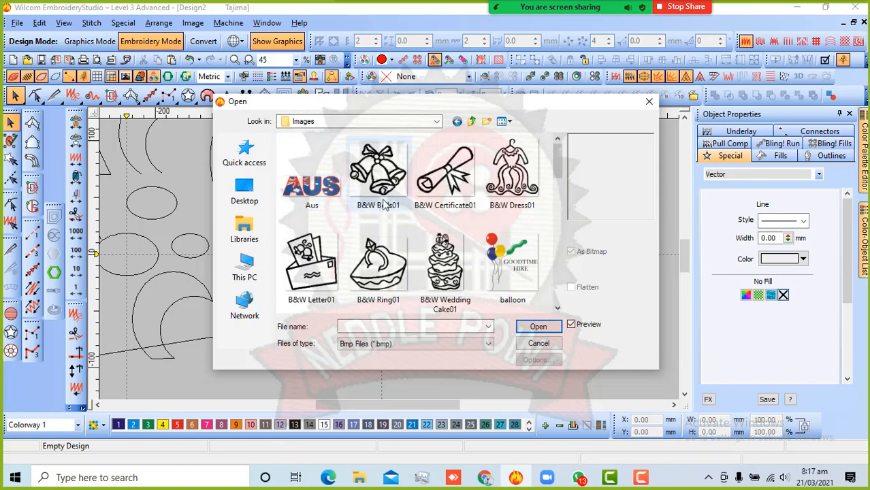
pyautogui.scroll(-3, 392, 206)
pyautogui.scroll(-3, 402, 207)
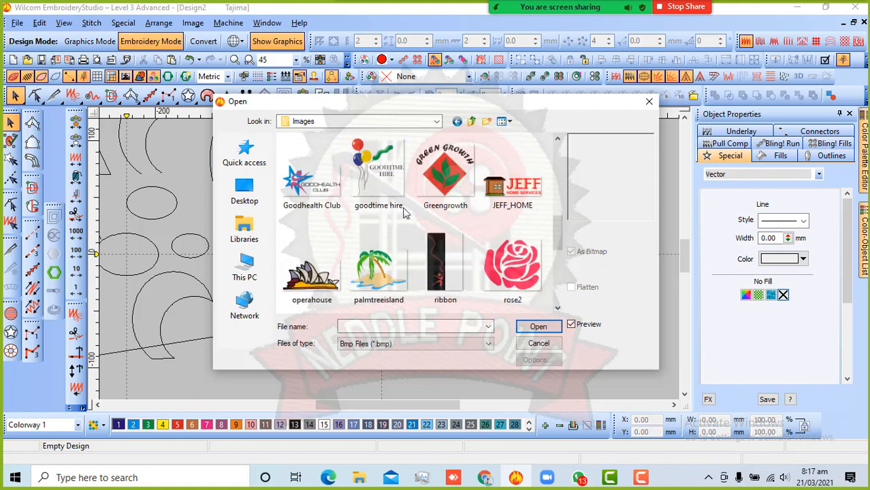
pyautogui.click(521, 182)
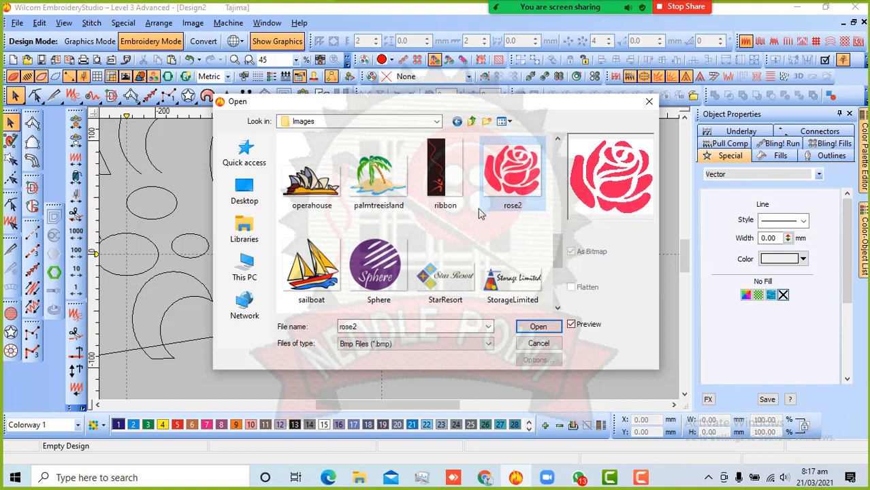
pyautogui.scroll(1, 478, 208)
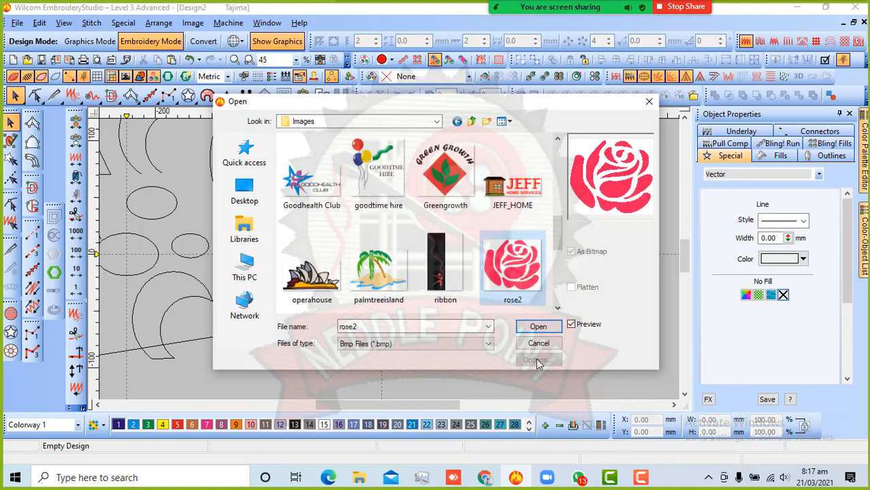
pyautogui.click(537, 327)
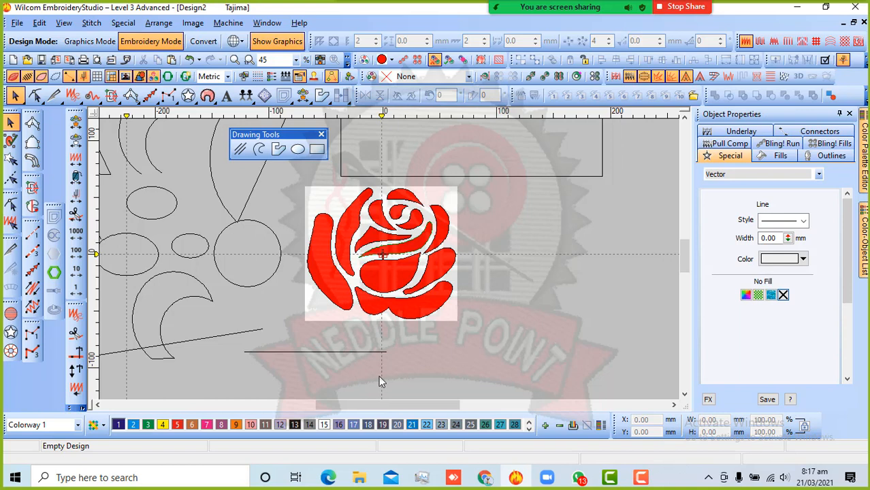
# Step: Preview the company and Greengrowth sample images for insertion, and leave without inserting either
pyautogui.click(192, 22)
pyautogui.click(216, 38)
pyautogui.scroll(-3, 474, 229)
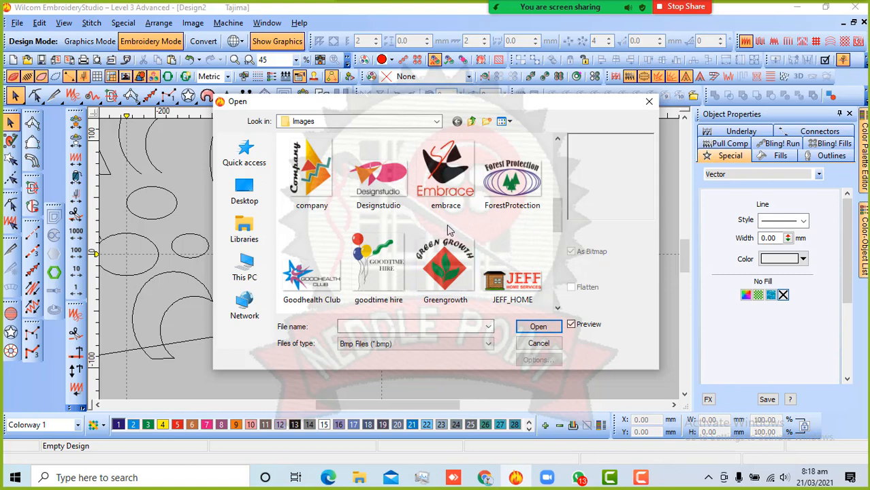
pyautogui.click(311, 179)
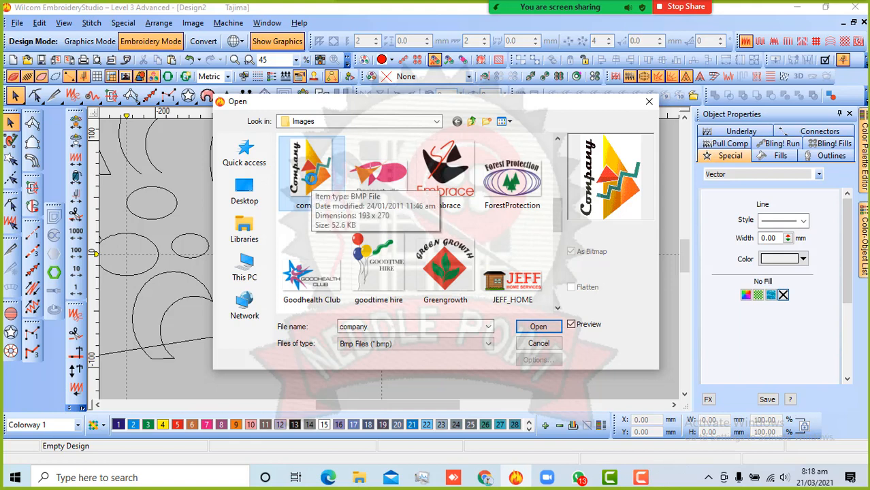
pyautogui.click(444, 269)
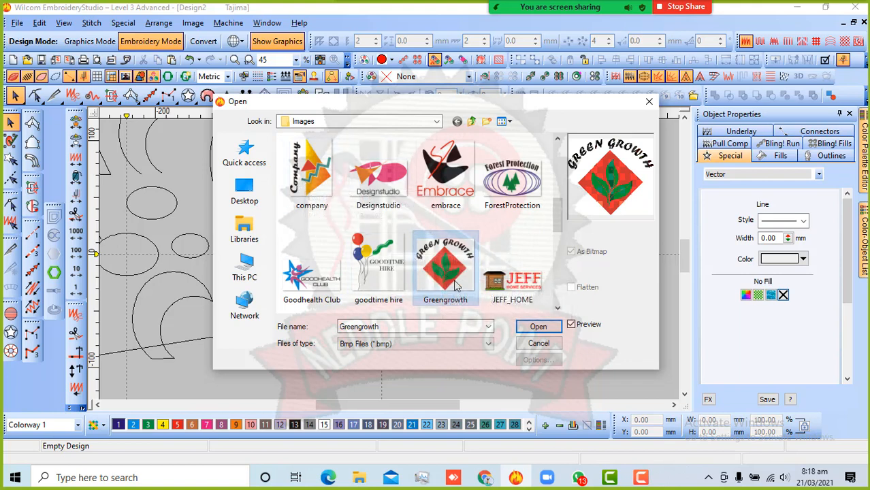
pyautogui.click(532, 345)
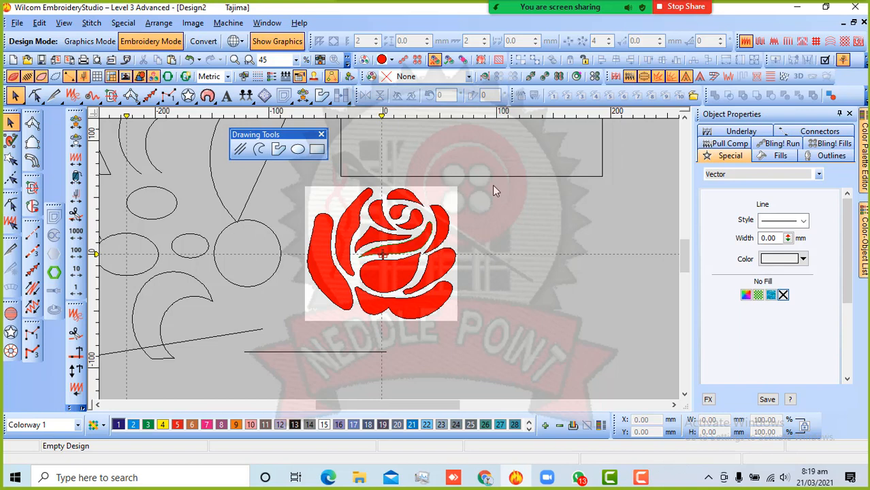
# Step: Select the rose petals together, deselect them, and move the diamond far to the lower right of the rose, at about X 711, Y -310 mm
pyautogui.moveTo(493, 185); pyautogui.dragTo(317, 319)
pyautogui.scroll(-3, 334, 317)
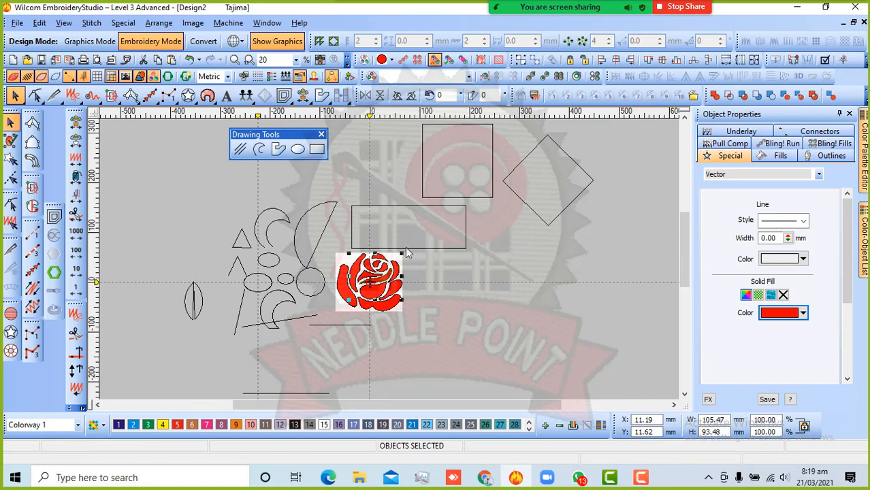
pyautogui.click(426, 269)
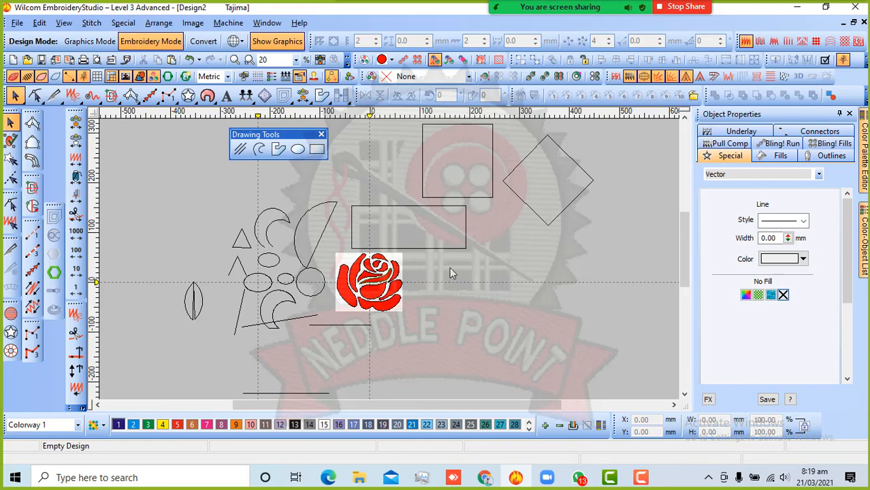
pyautogui.moveTo(544, 227); pyautogui.dragTo(487, 331)
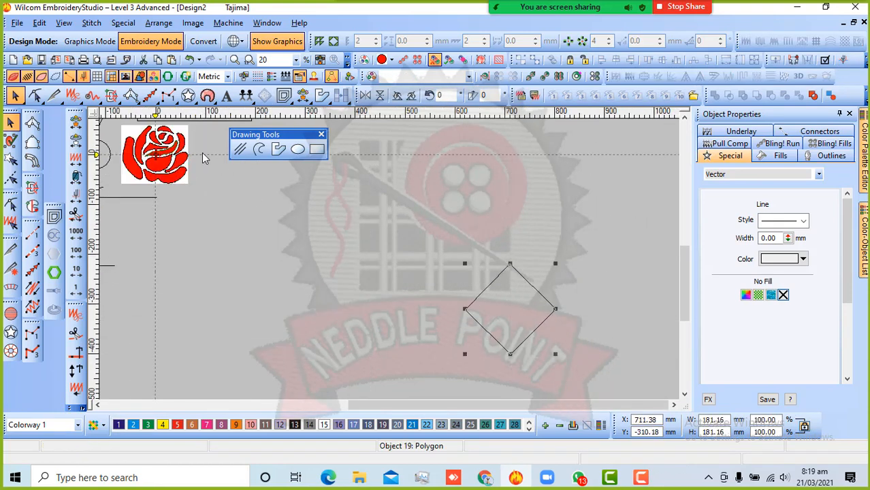
pyautogui.scroll(-1, 200, 153)
pyautogui.scroll(1, 374, 238)
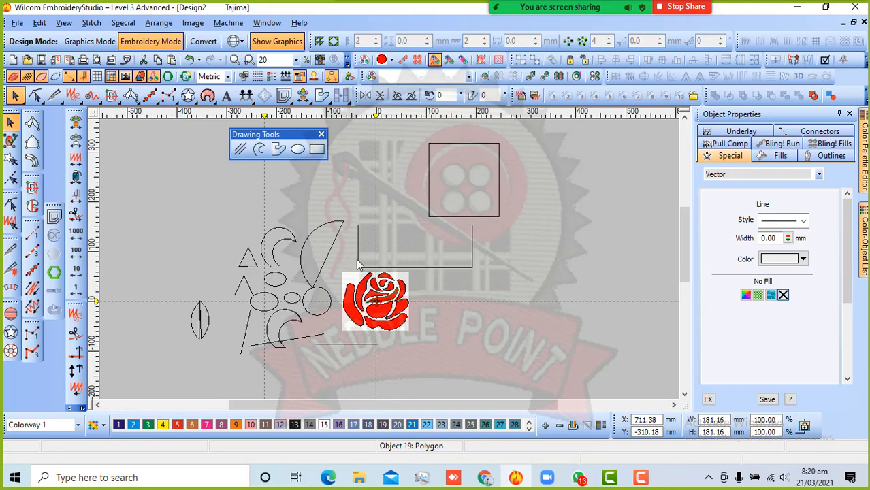
pyautogui.press('0')
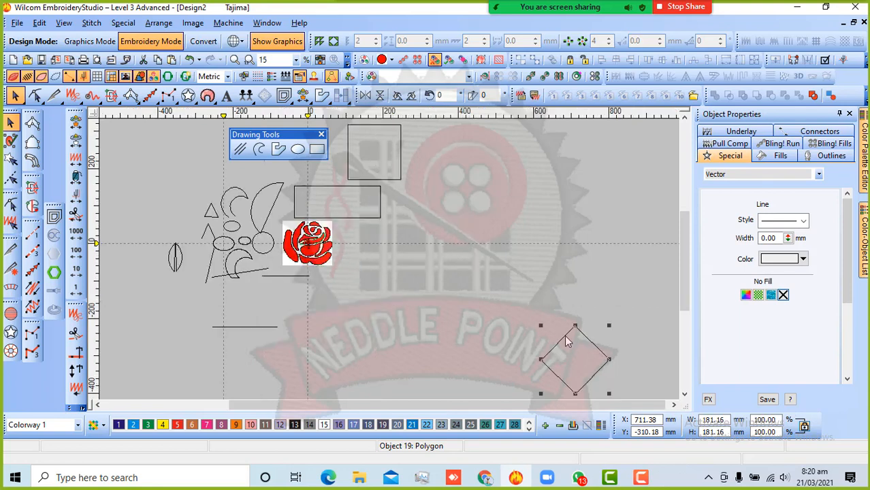
# Step: Move the diamond back up near the rose so that it overlaps the right end of the wide rectangle, and deselect it
pyautogui.moveTo(569, 338); pyautogui.dragTo(382, 180)
pyautogui.click(350, 287)
pyautogui.scroll(2, 313, 256)
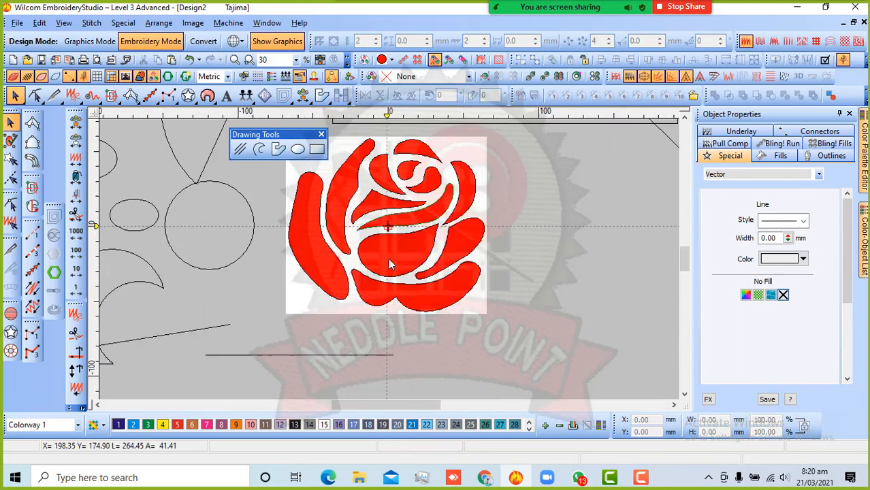
pyautogui.scroll(-1, 401, 221)
pyautogui.scroll(1, 383, 254)
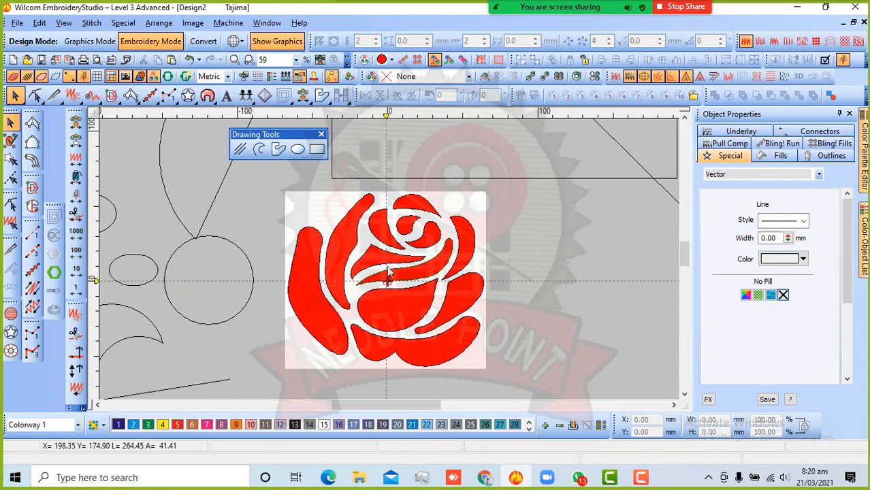
pyautogui.scroll(1, 387, 266)
pyautogui.scroll(-1, 387, 265)
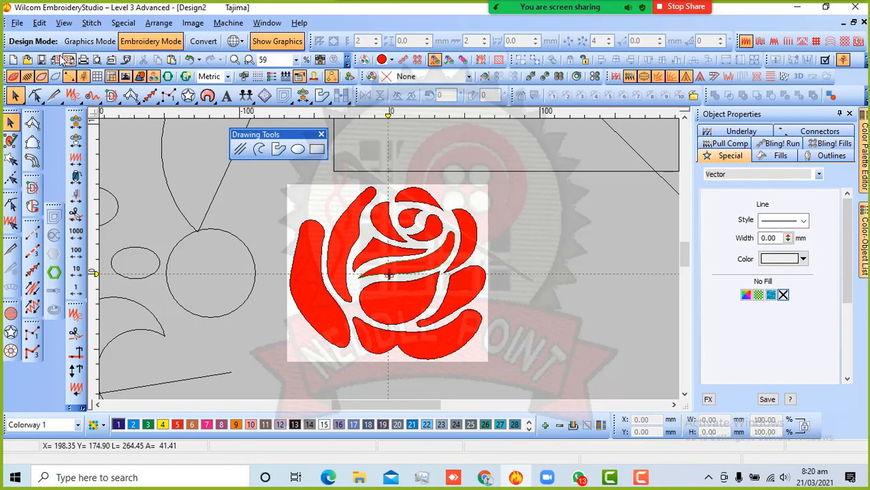
# Step: Save the design to the Desktop as an EMB file named rose
pyautogui.click(17, 23)
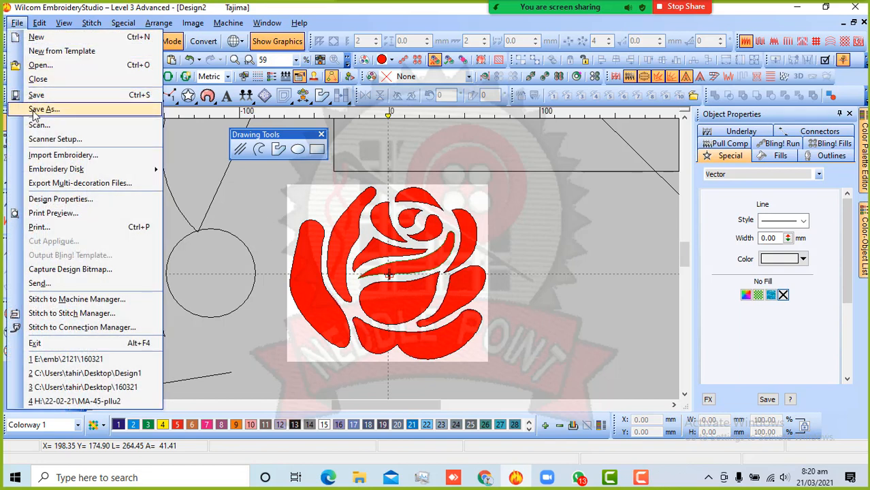
pyautogui.click(35, 112)
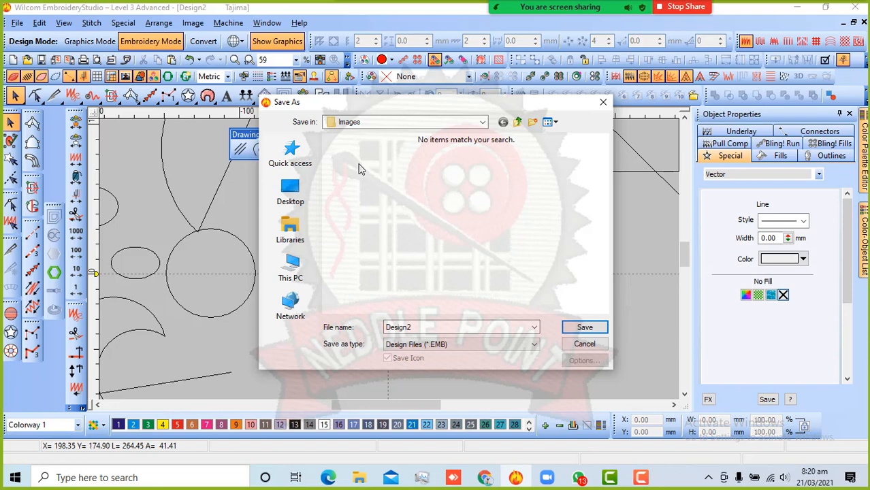
pyautogui.click(291, 189)
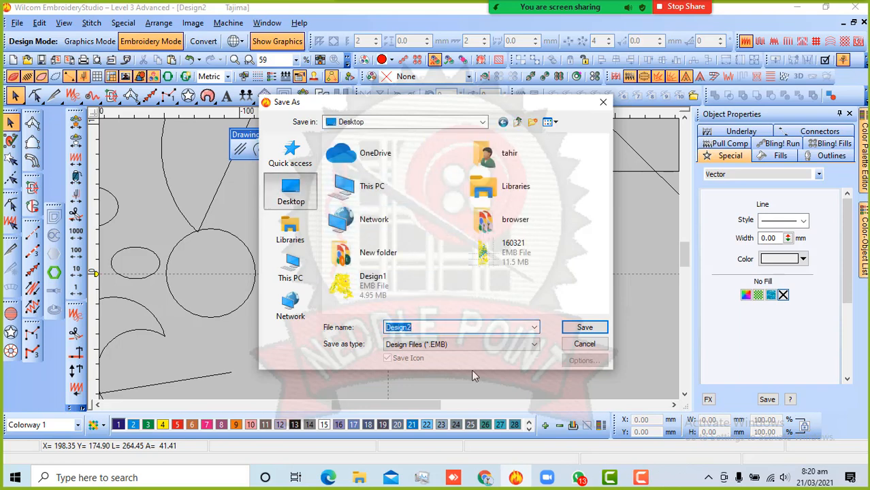
pyautogui.write('rose')
pyautogui.click(583, 328)
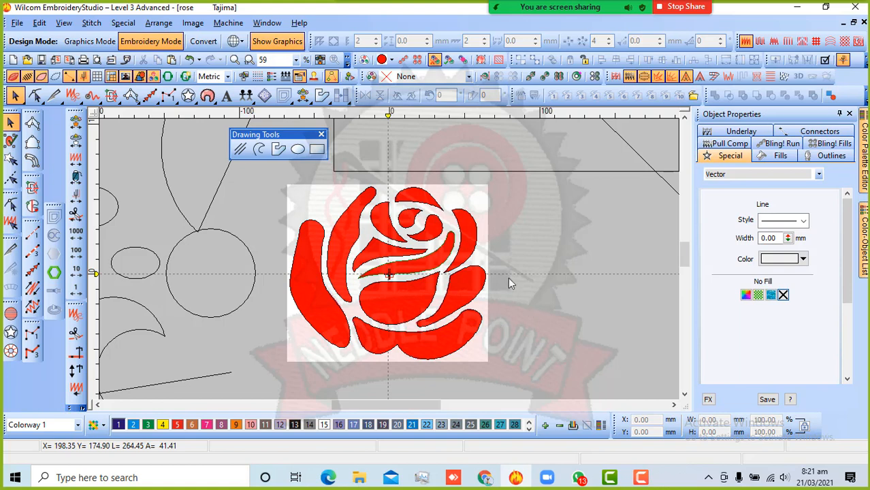
# Step: Capture the whole design at 1:1 as a BMP bitmap and save it to the Desktop as rose
pyautogui.click(17, 23)
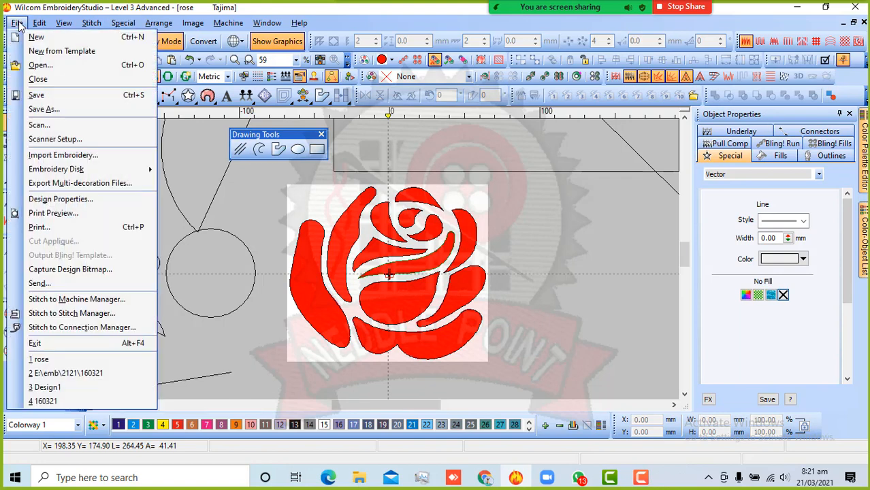
pyautogui.click(63, 273)
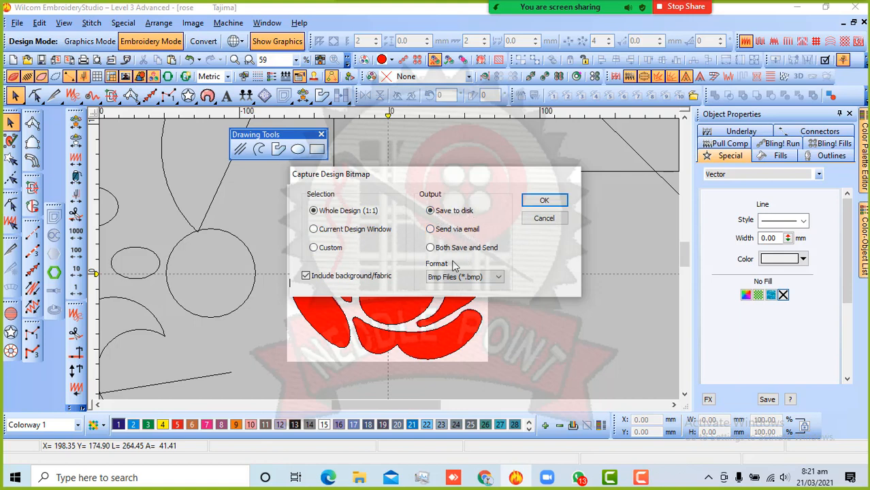
pyautogui.click(498, 279)
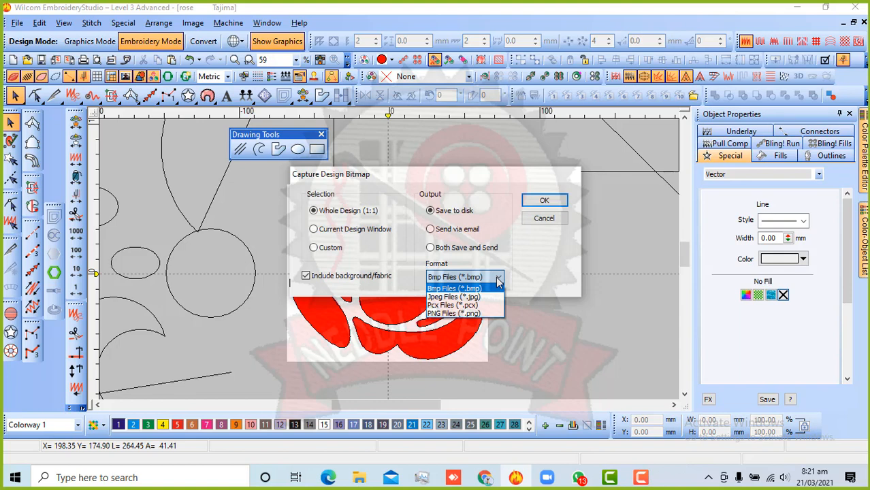
pyautogui.click(523, 262)
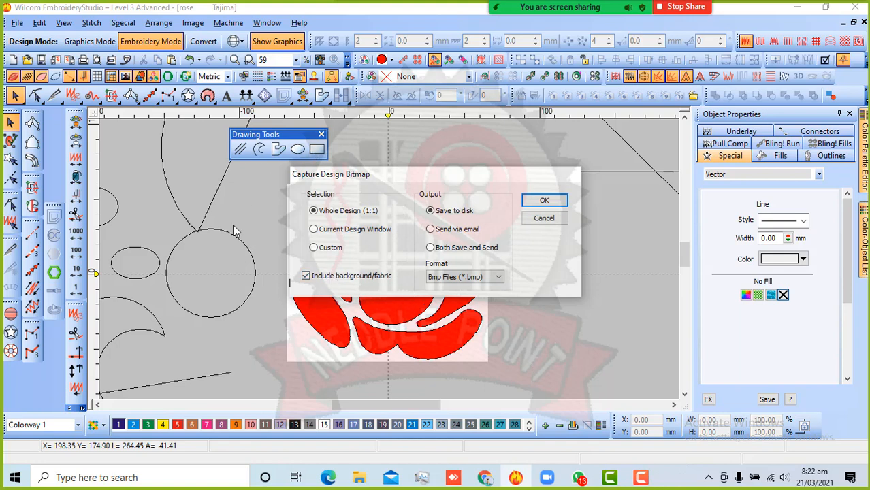
pyautogui.click(322, 282)
pyautogui.click(545, 202)
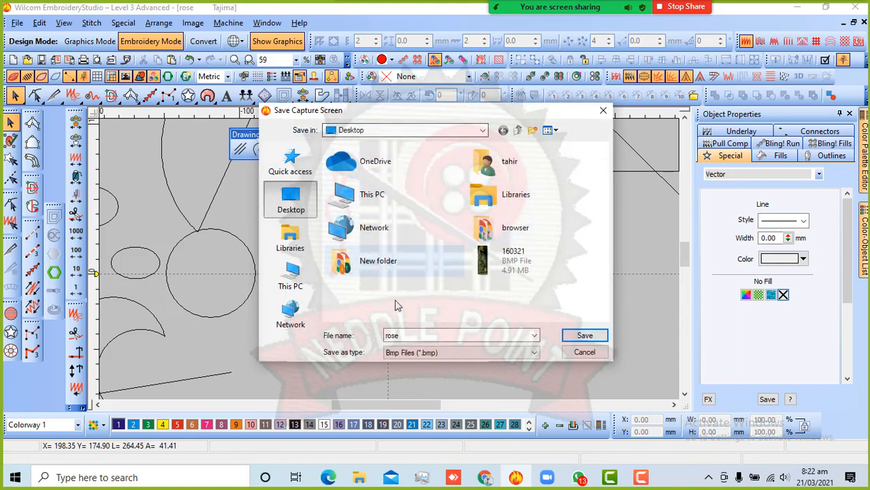
pyautogui.click(585, 336)
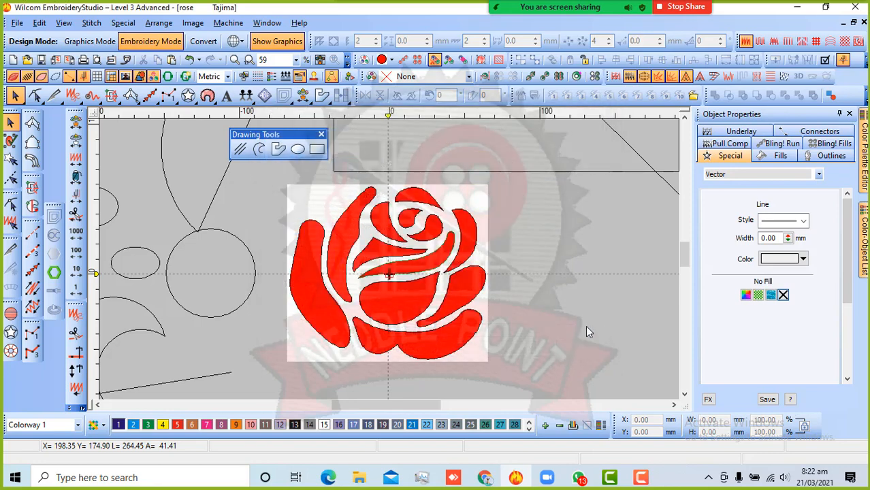
# Step: Switch to the desktop and open the captured rose.BMP in Photos to check it
pyautogui.hotkey('alt', 'Tab')
pyautogui.click(797, 7)
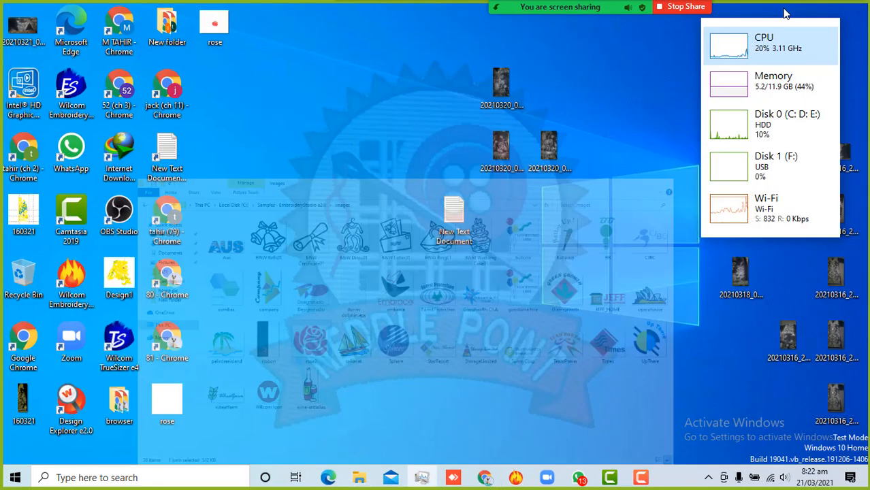
pyautogui.click(175, 402)
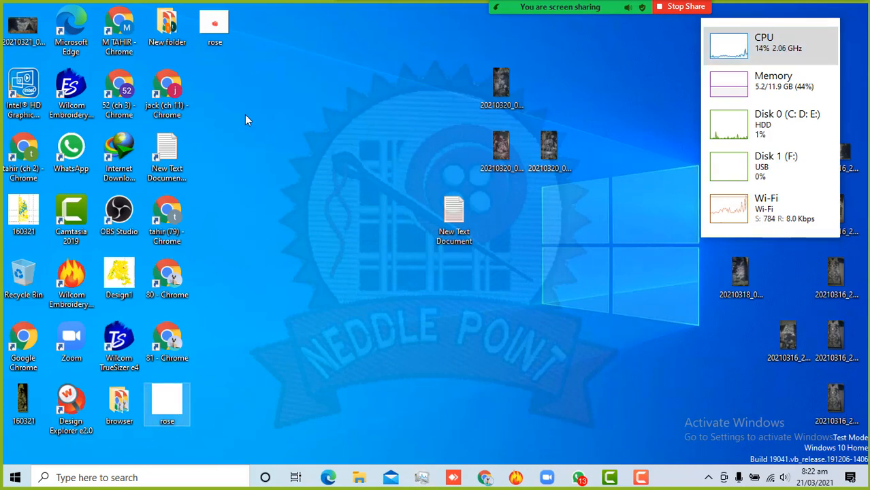
pyautogui.doubleClick(220, 25)
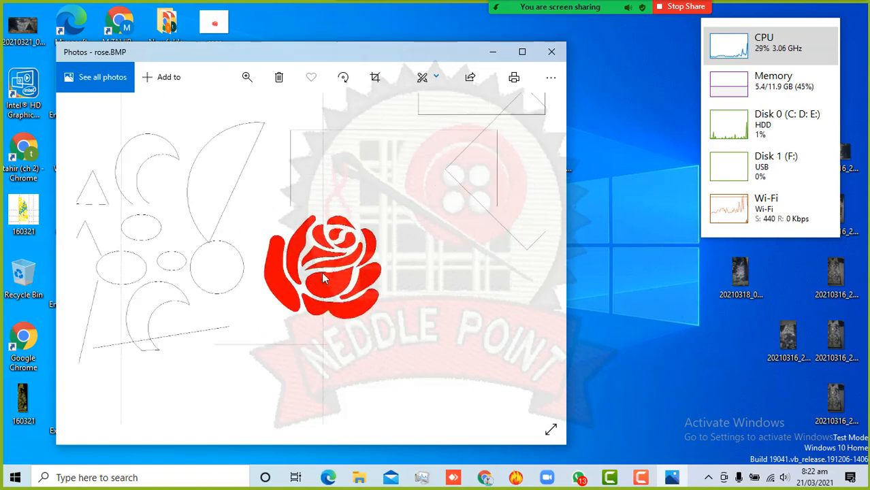
# Step: Examine the red rose in the captured rose.BMP up close and compare it with the surrounding outline shapes
pyautogui.scroll(2, 334, 257)
pyautogui.scroll(-4, 333, 257)
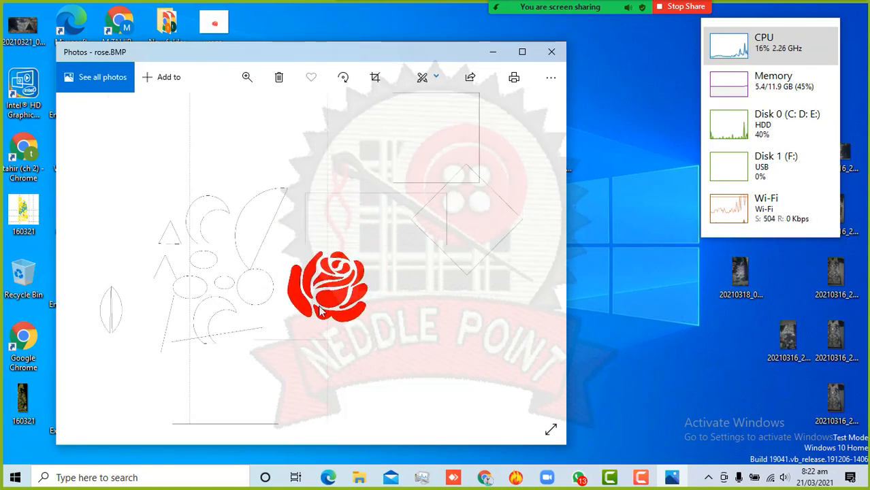
pyautogui.scroll(5, 265, 297)
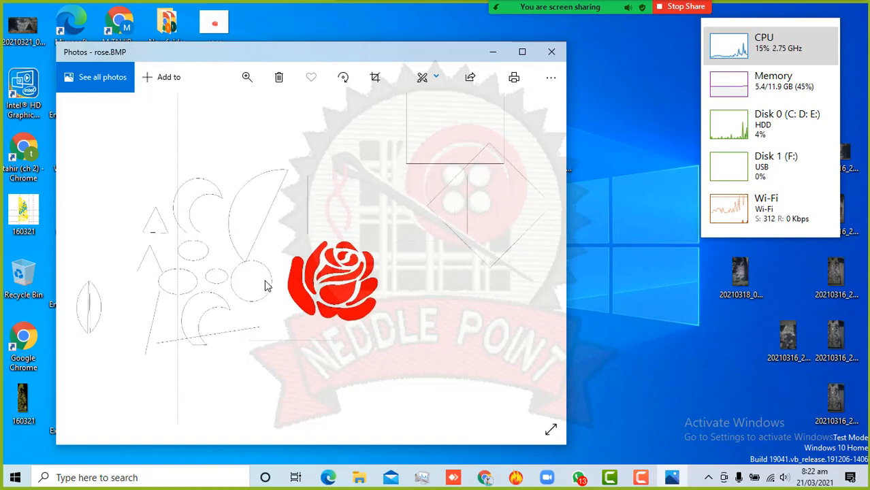
pyautogui.scroll(2, 267, 266)
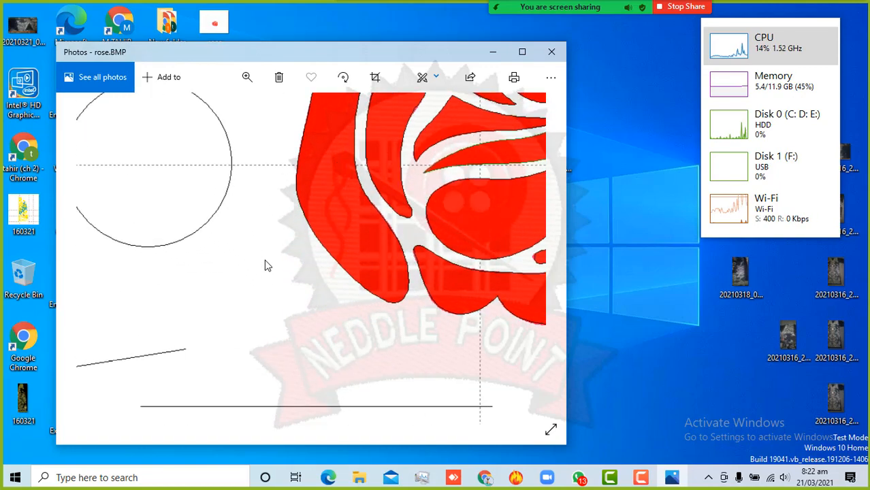
pyautogui.scroll(-3, 389, 200)
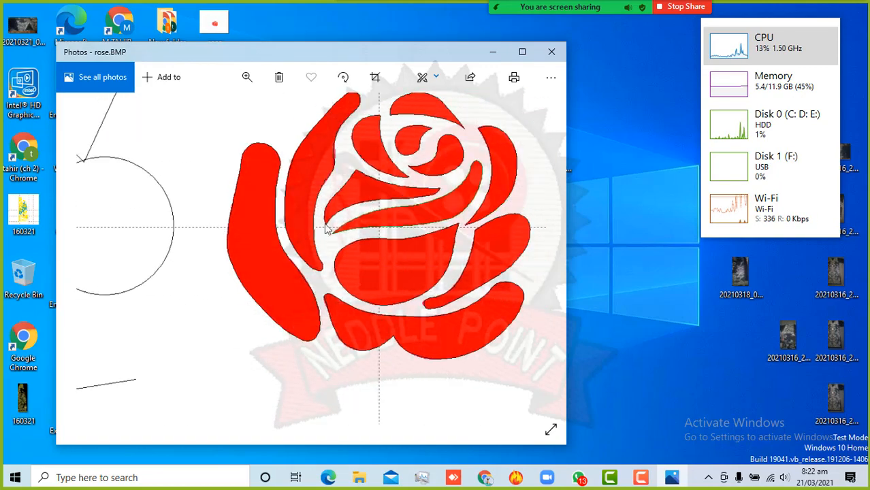
pyautogui.scroll(3, 317, 243)
pyautogui.scroll(-4, 320, 240)
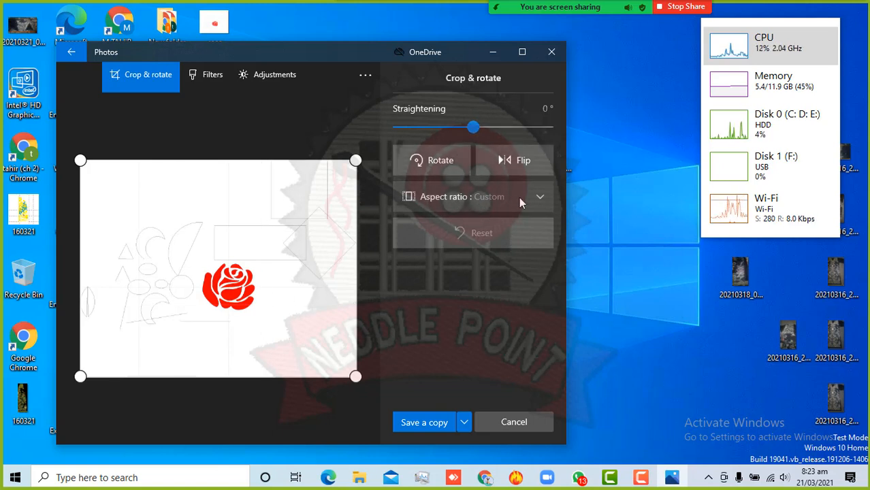
# Step: Crop the captured picture closely around the red rose, keeping the custom aspect ratio
pyautogui.click(541, 197)
pyautogui.click(541, 197)
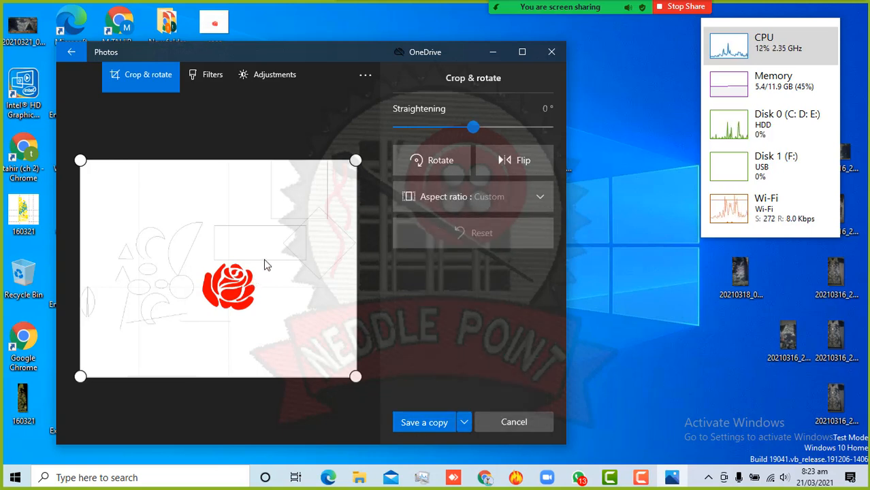
pyautogui.moveTo(356, 162); pyautogui.dragTo(267, 252)
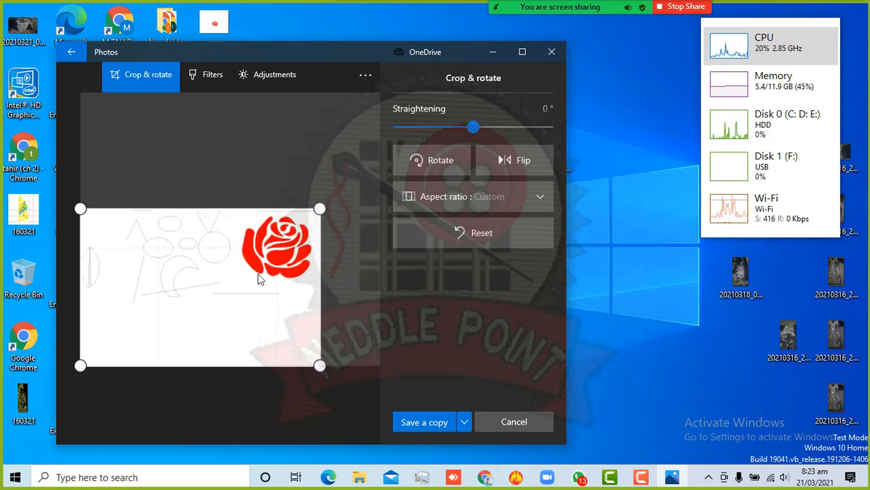
pyautogui.moveTo(81, 358); pyautogui.dragTo(259, 271)
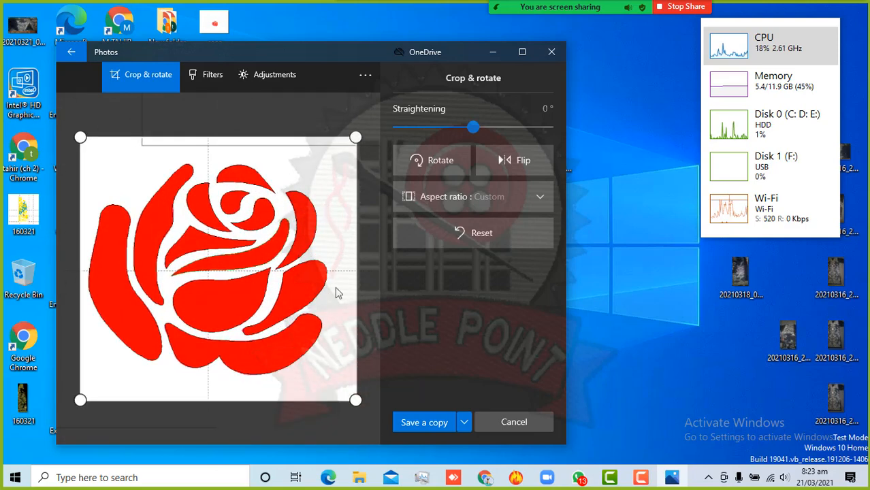
# Step: Save the cropped rose as a JPG copy named rose on the Desktop, and close Photos
pyautogui.click(422, 422)
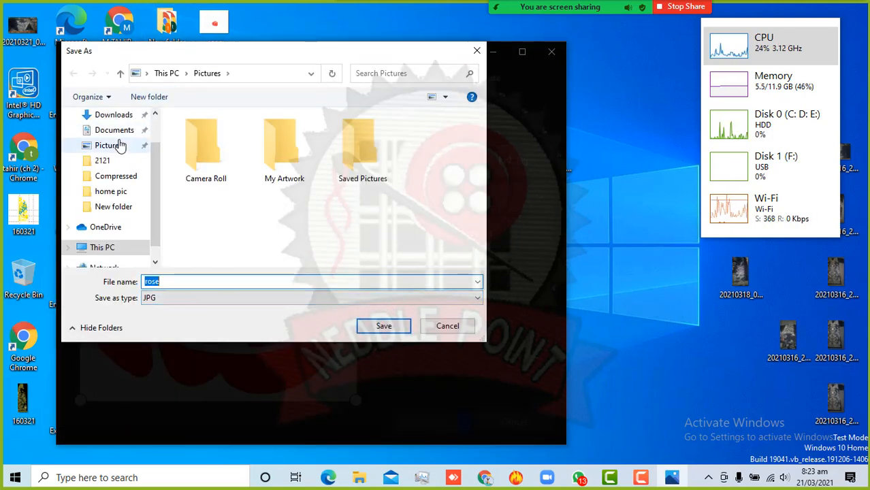
pyautogui.scroll(2, 111, 145)
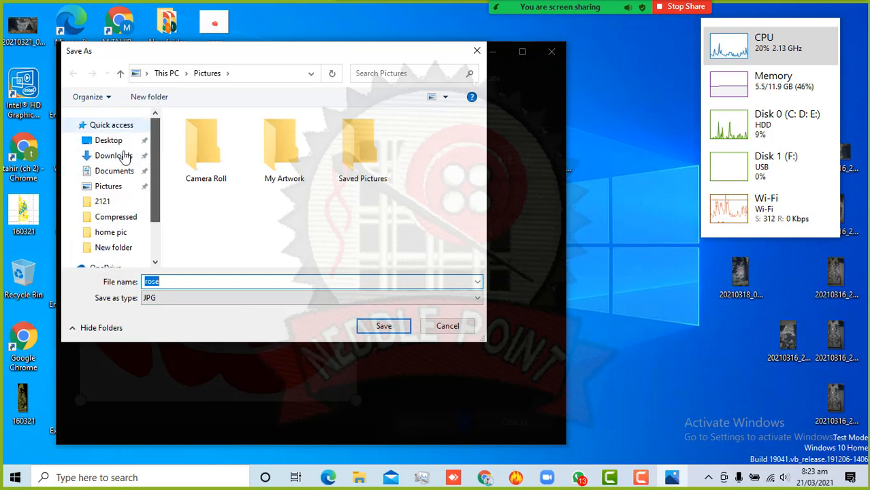
pyautogui.click(108, 141)
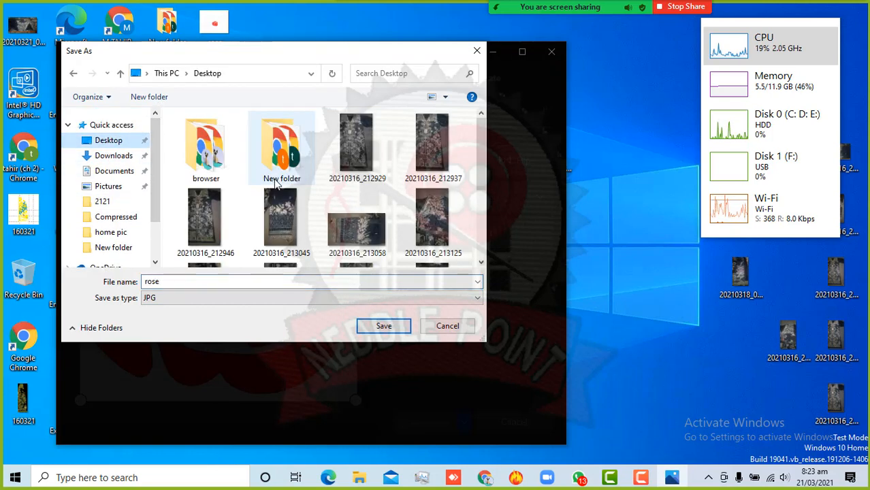
pyautogui.click(384, 327)
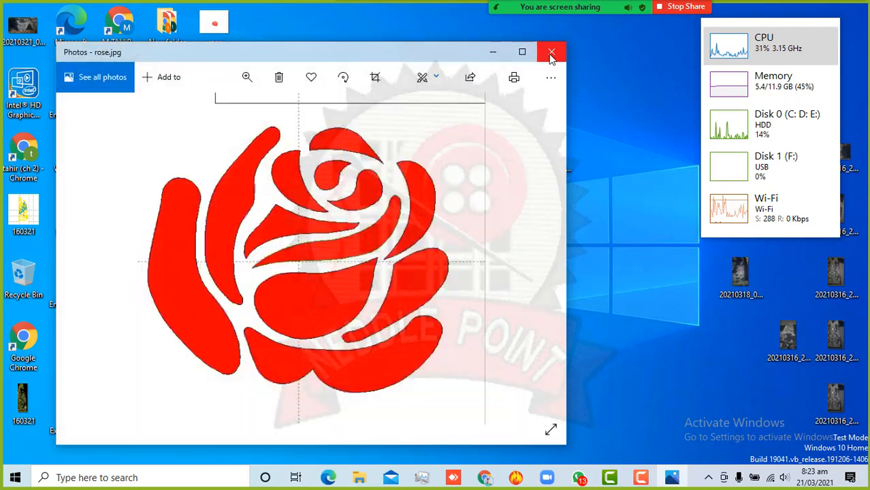
pyautogui.click(551, 54)
pyautogui.click(228, 104)
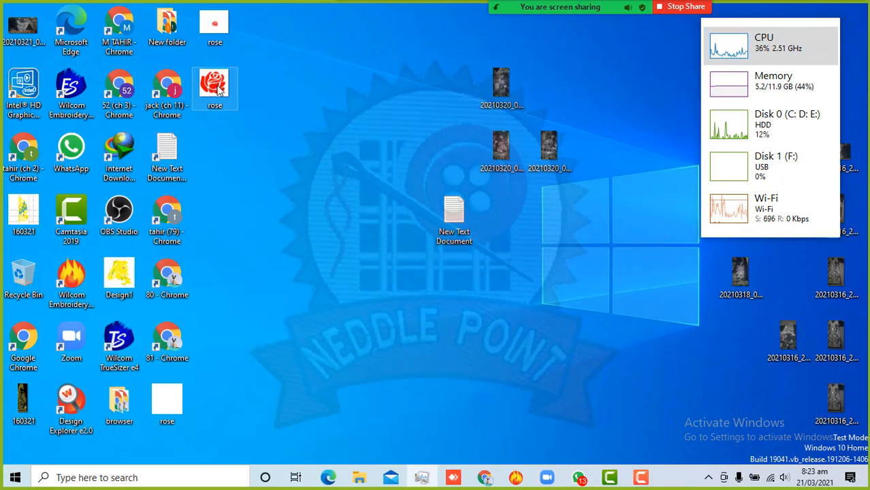
pyautogui.click(578, 477)
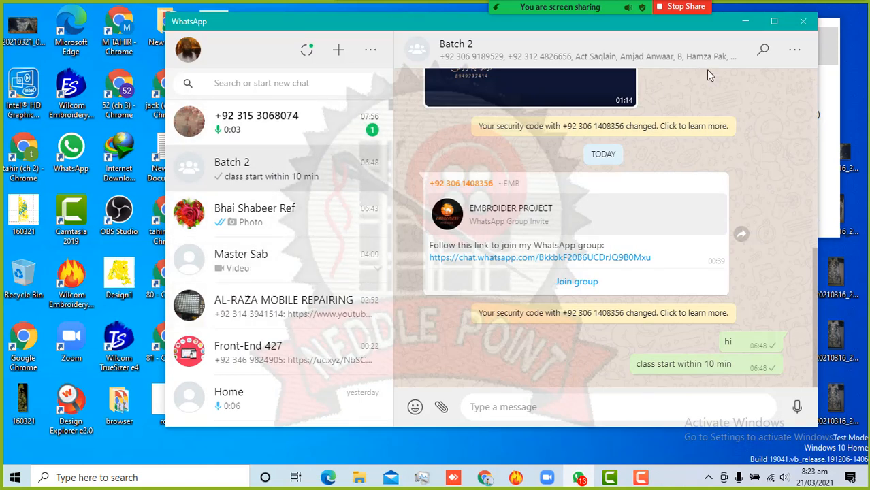
pyautogui.click(745, 21)
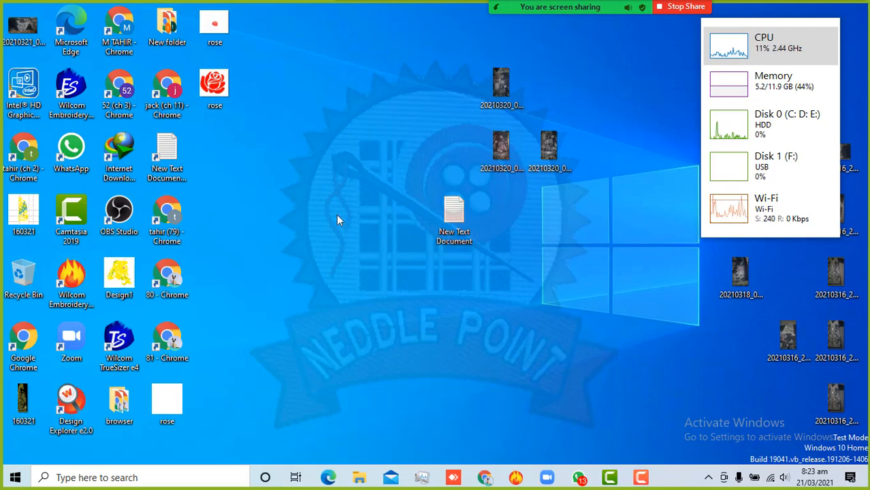
# Step: Switch back to Wilcom EmbroideryStudio, select the whole red rose and deselect it again
pyautogui.click(515, 477)
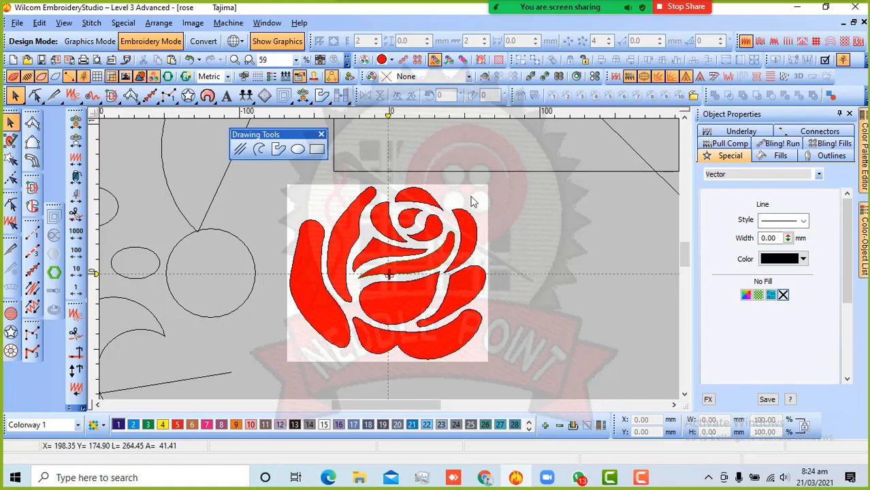
pyautogui.moveTo(508, 178); pyautogui.dragTo(332, 326)
pyautogui.moveTo(268, 369); pyautogui.dragTo(274, 368)
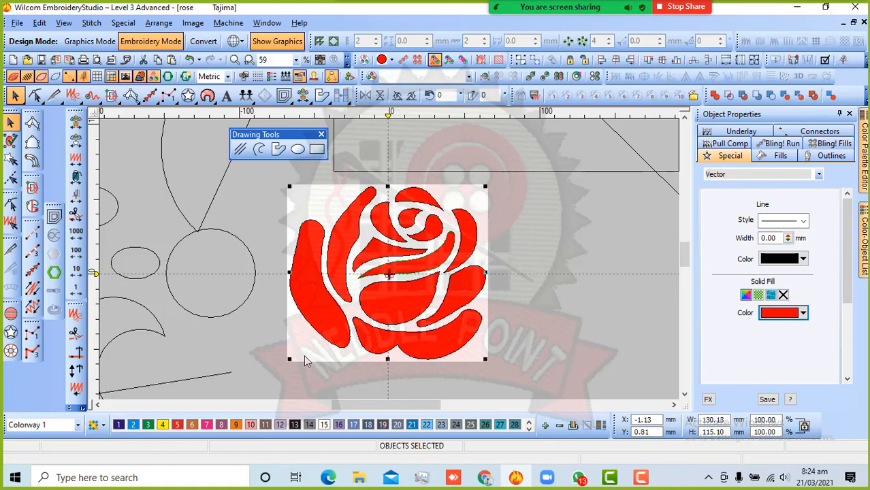
pyautogui.click(594, 314)
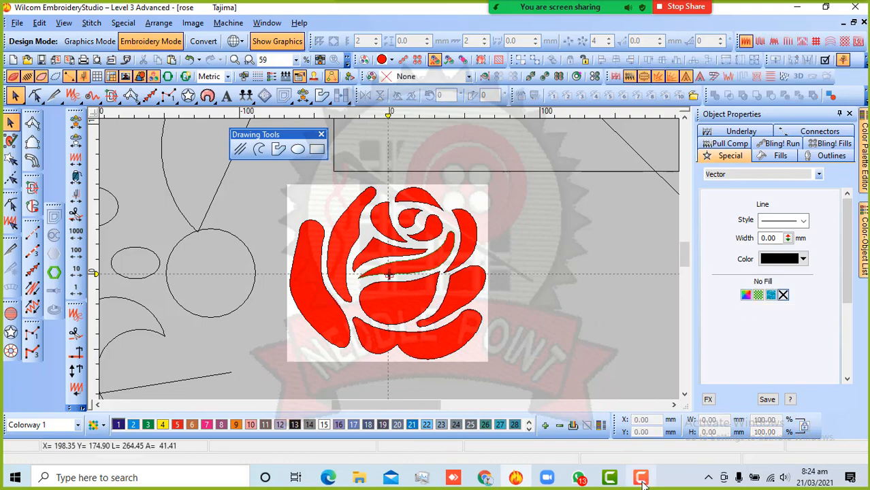
# Step: Stop the Zoom screen share and minimize the Zoom and EmbroideryStudio windows to return to the desktop
pyautogui.click(686, 8)
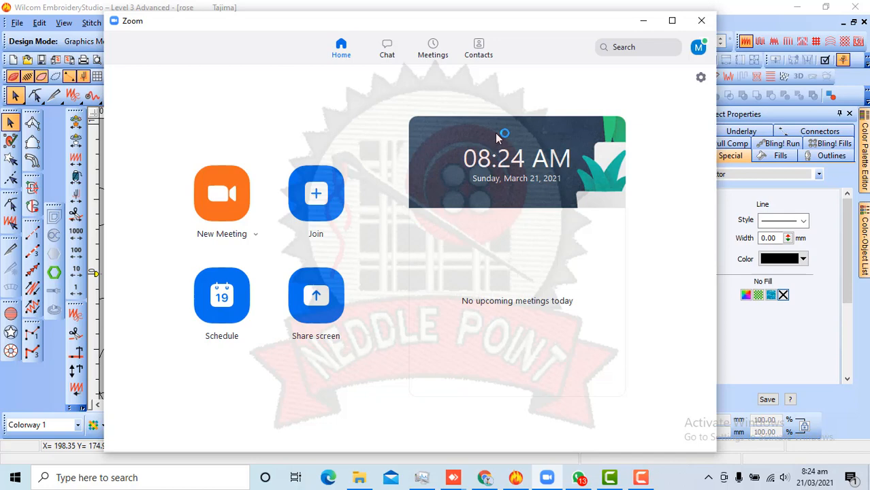
pyautogui.click(642, 21)
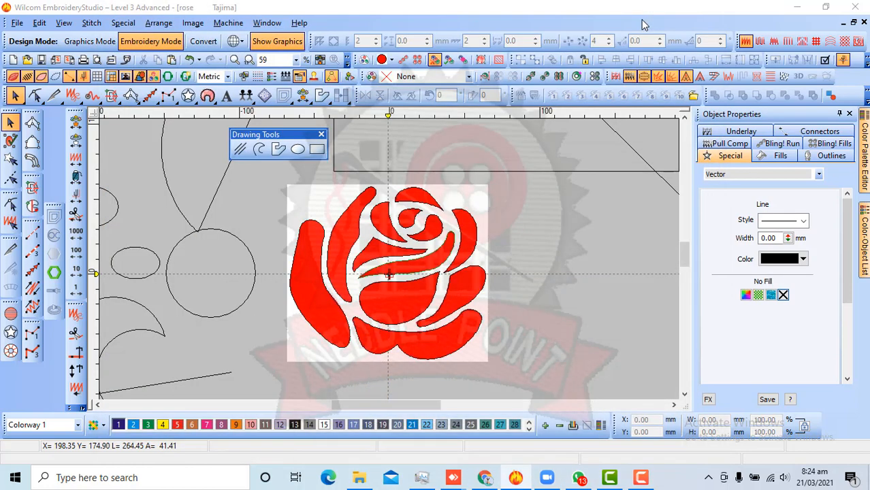
pyautogui.click(795, 7)
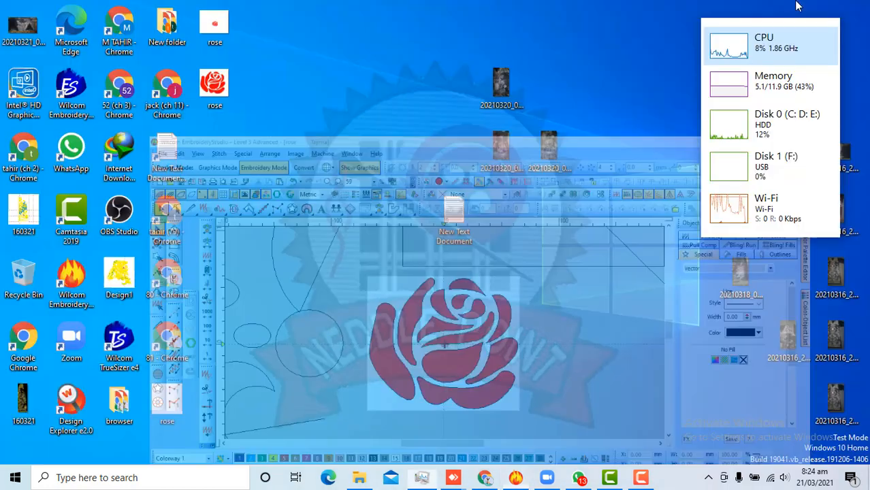